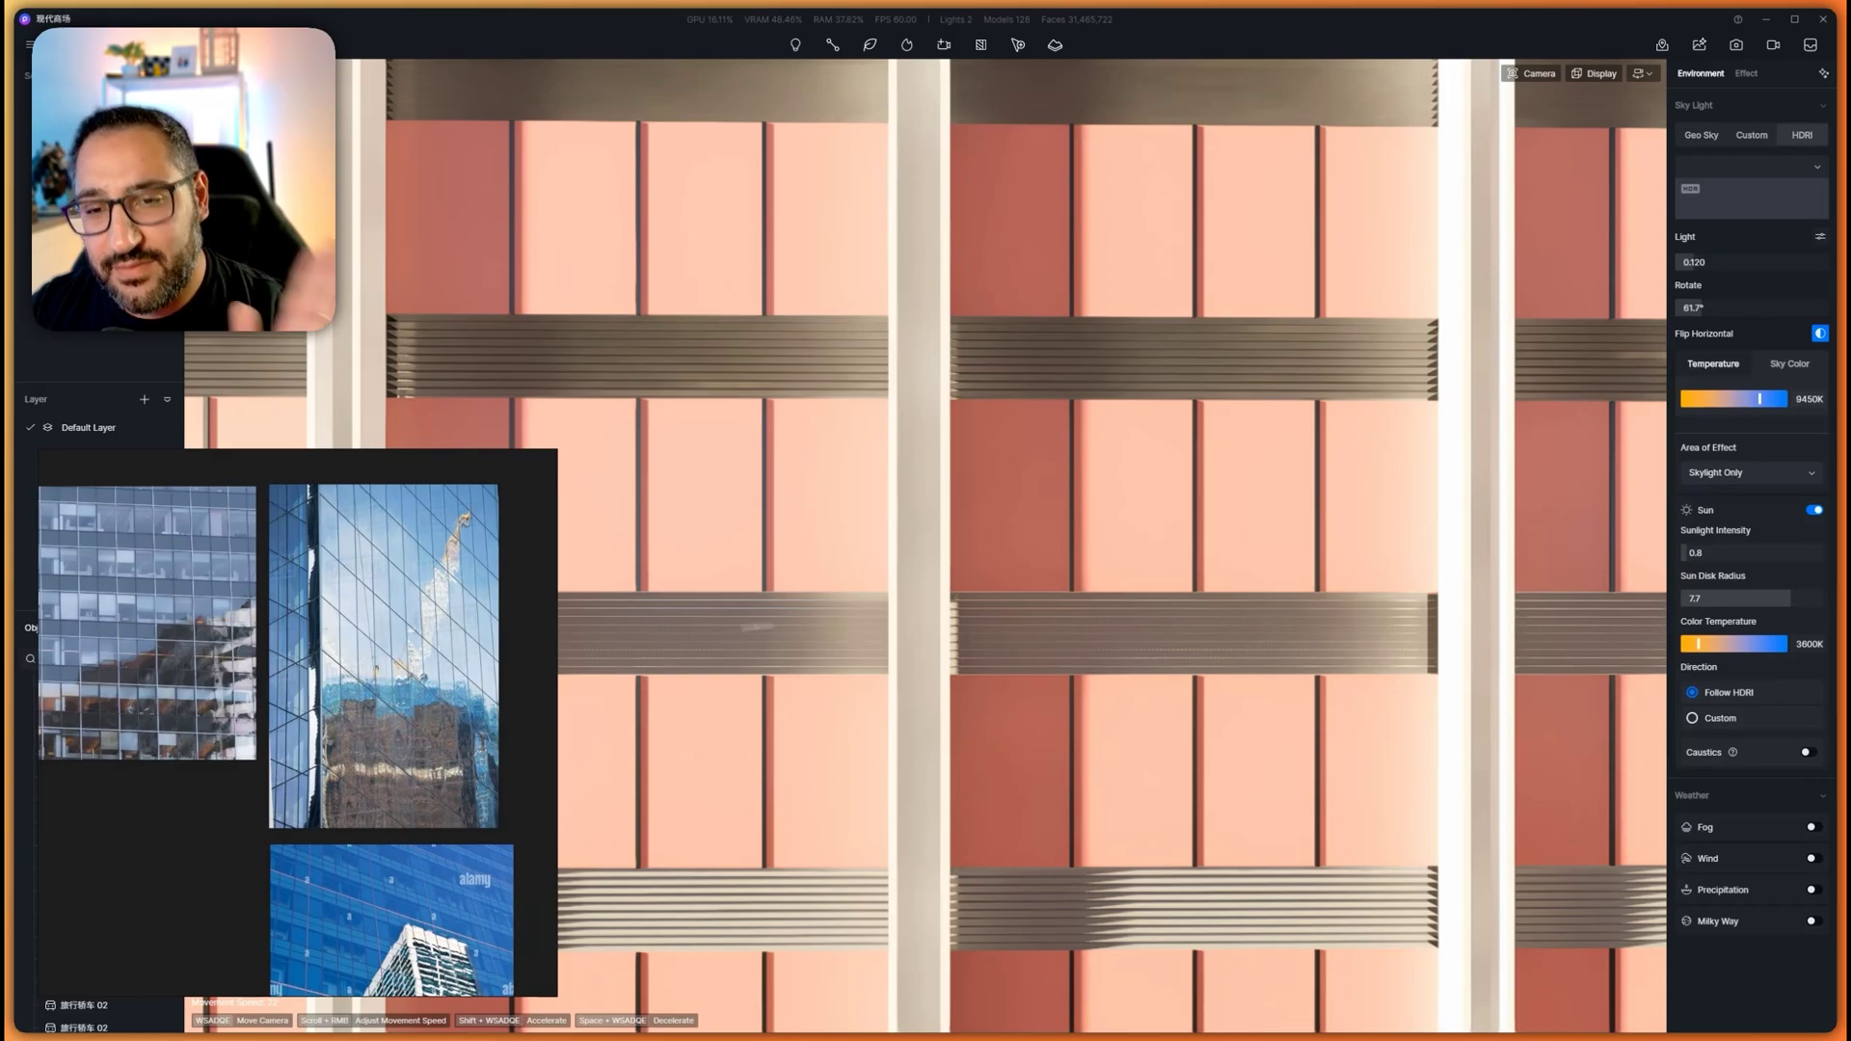
# Change the material template of the tower's pink window glass from Custom to Transparent
pyautogui.moveTo(1110, 545); pyautogui.dragTo(1162, 559, button='right')
pyautogui.scroll(-10, 1164, 562)
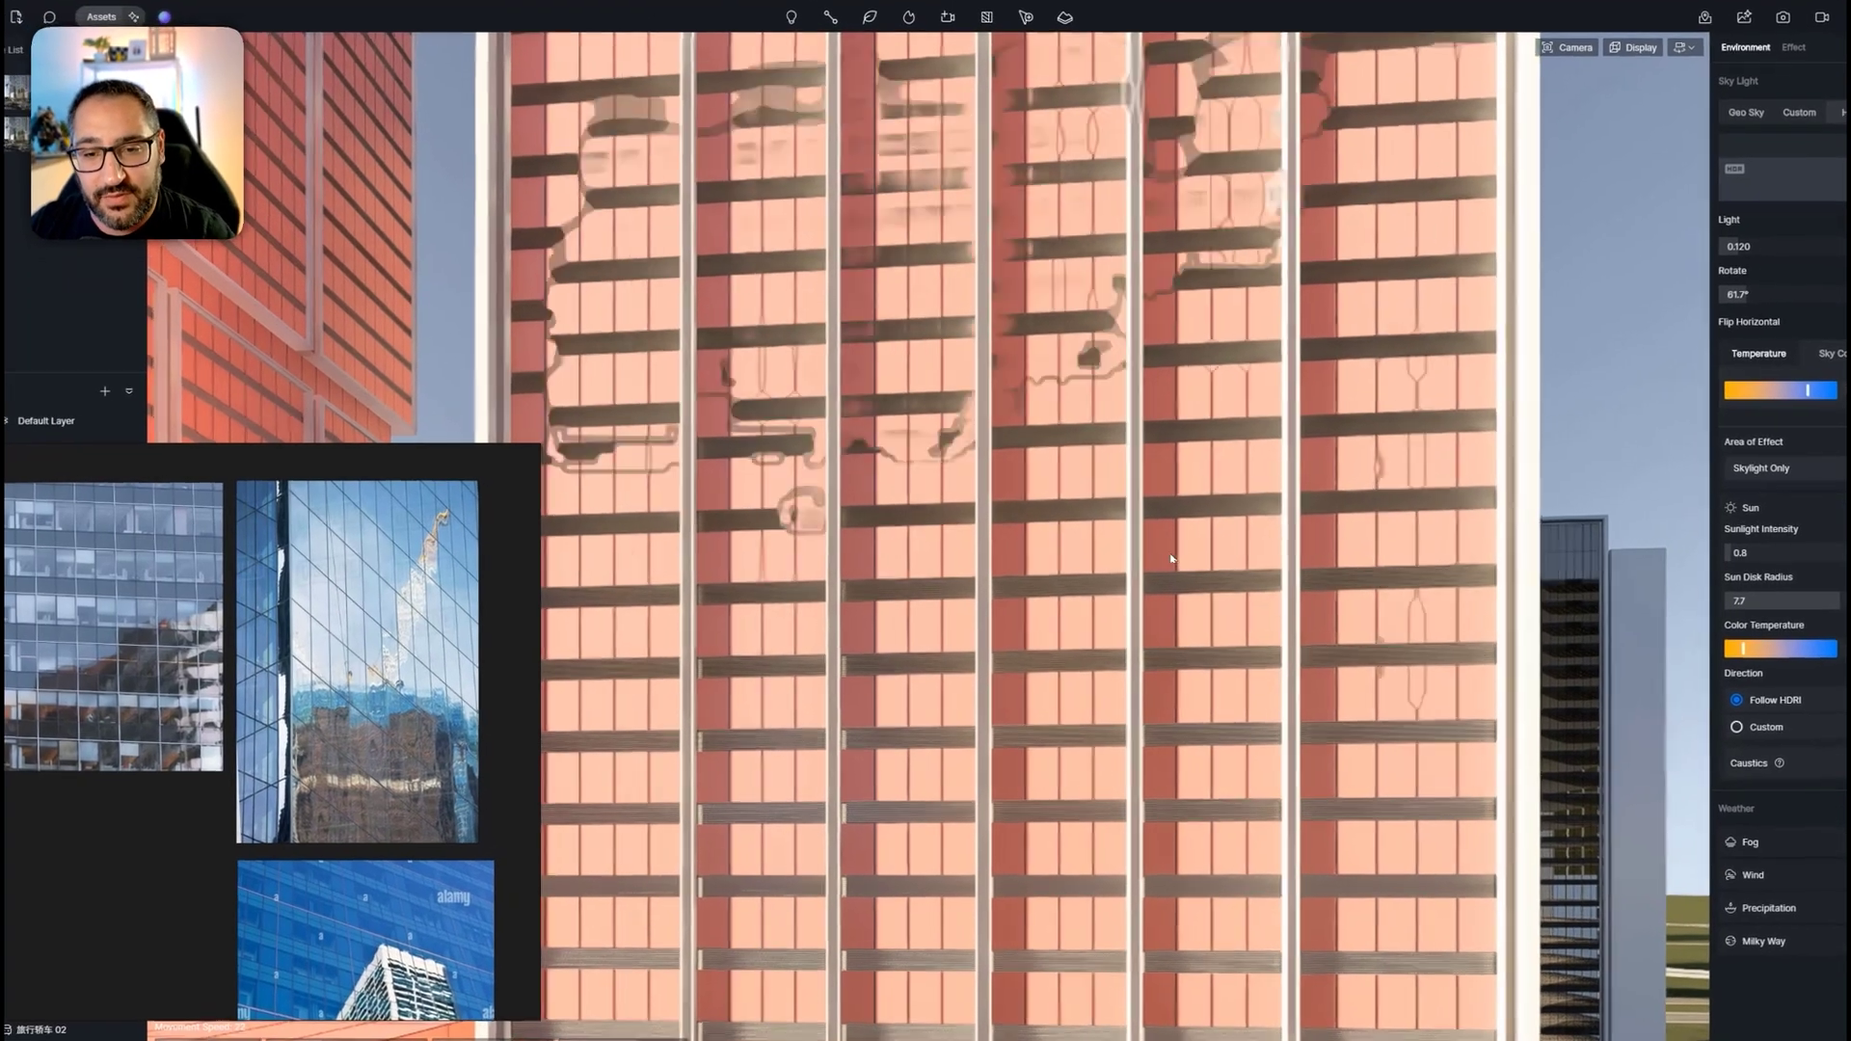
pyautogui.scroll(6, 1157, 561)
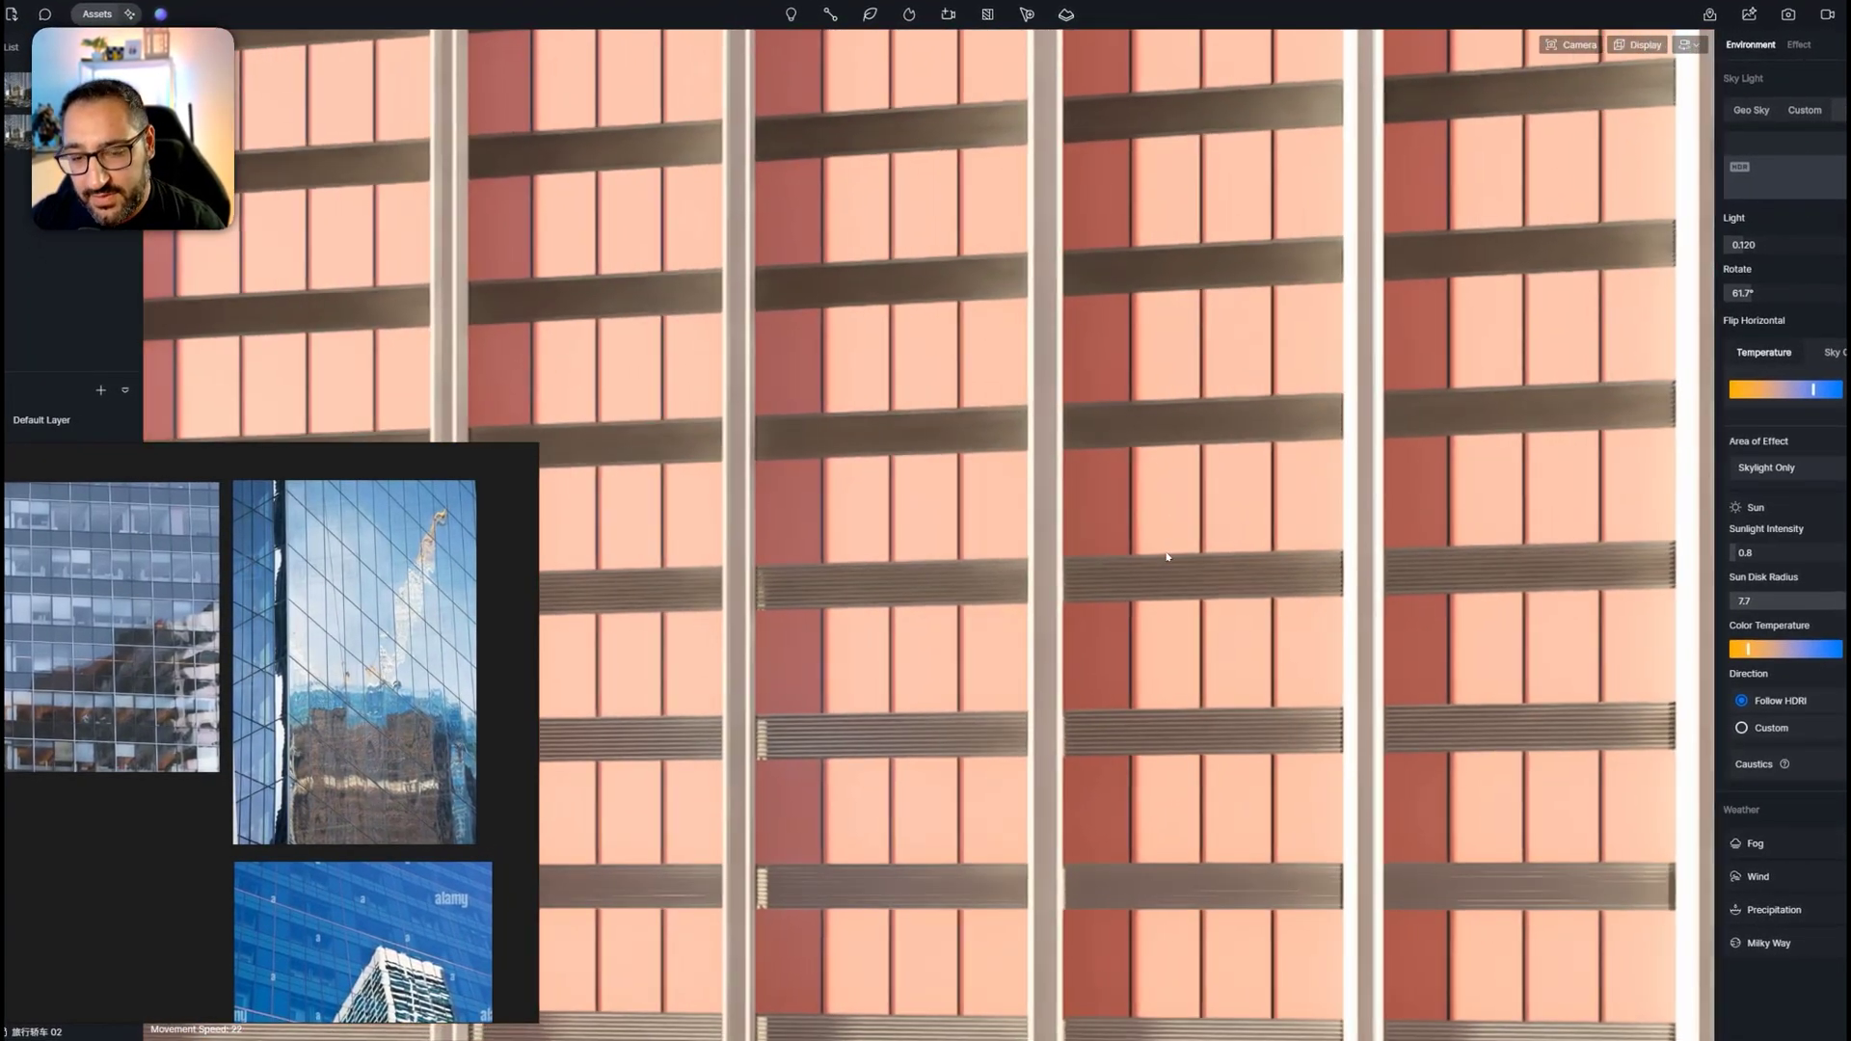
pyautogui.click(1133, 607)
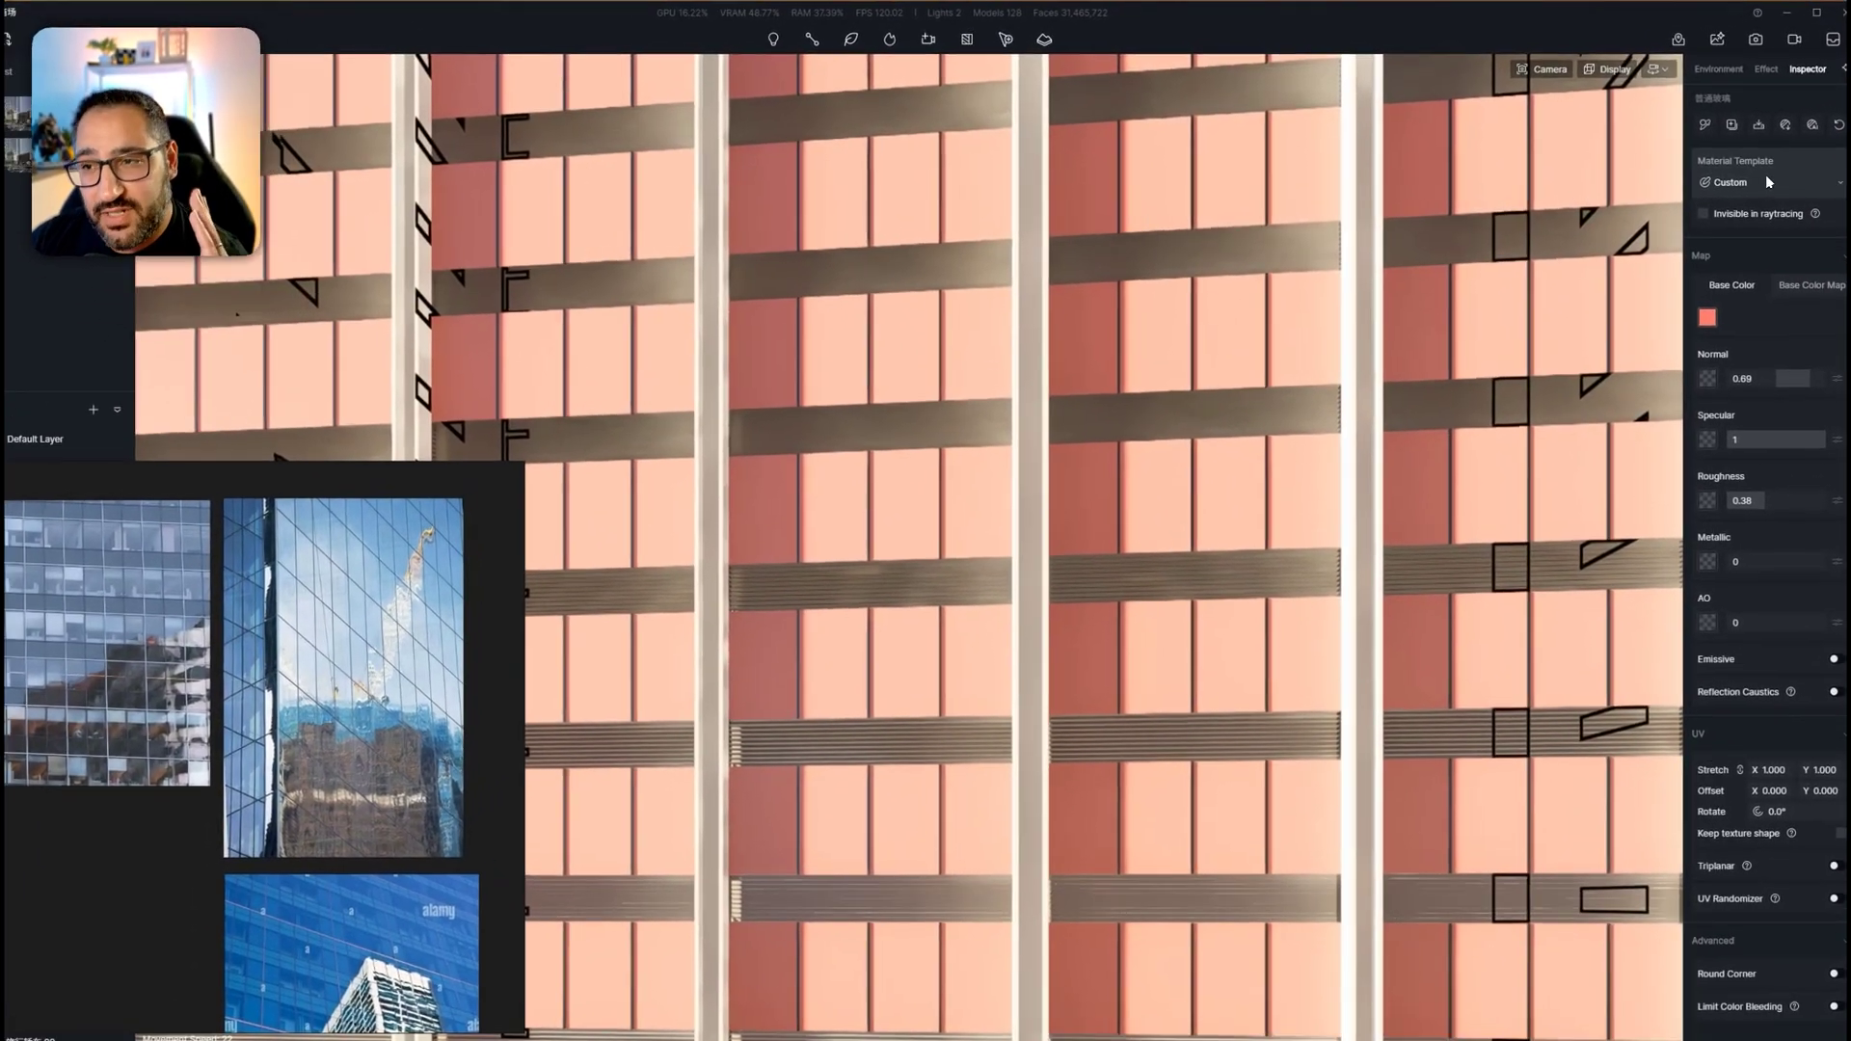
pyautogui.click(1756, 182)
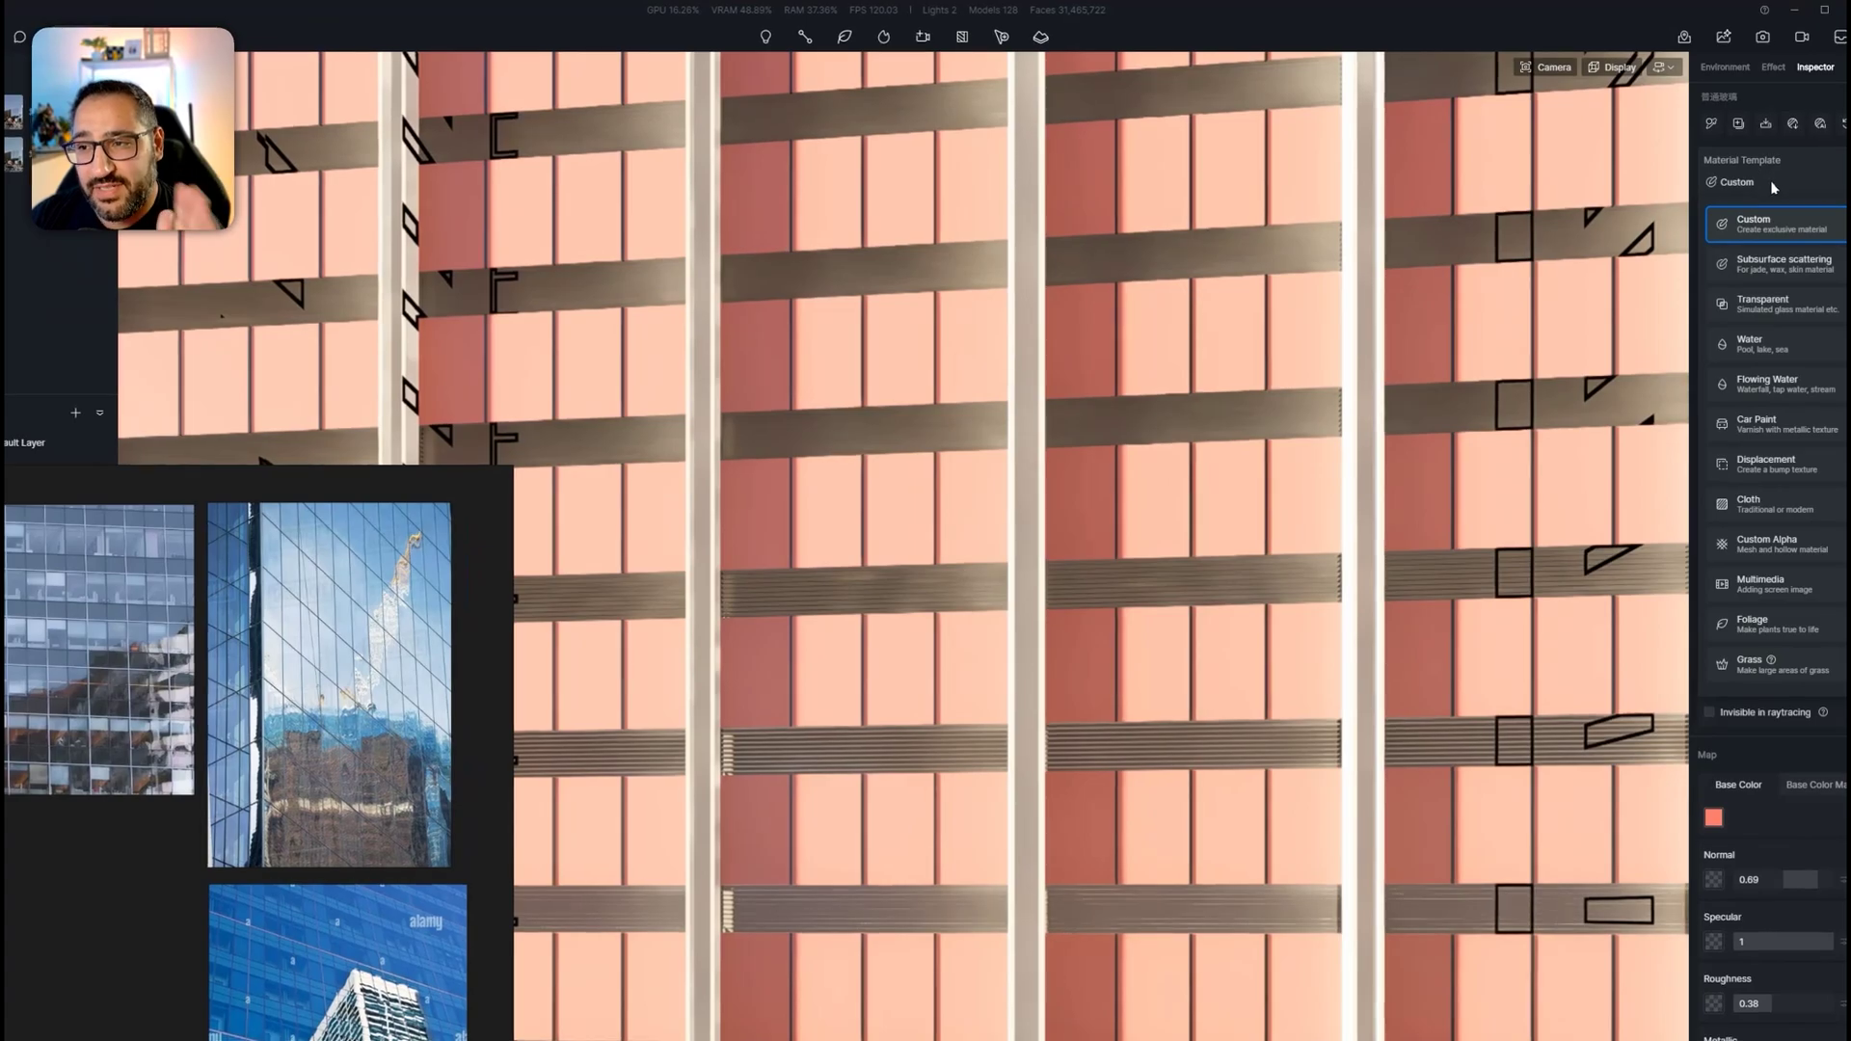
pyautogui.click(1764, 305)
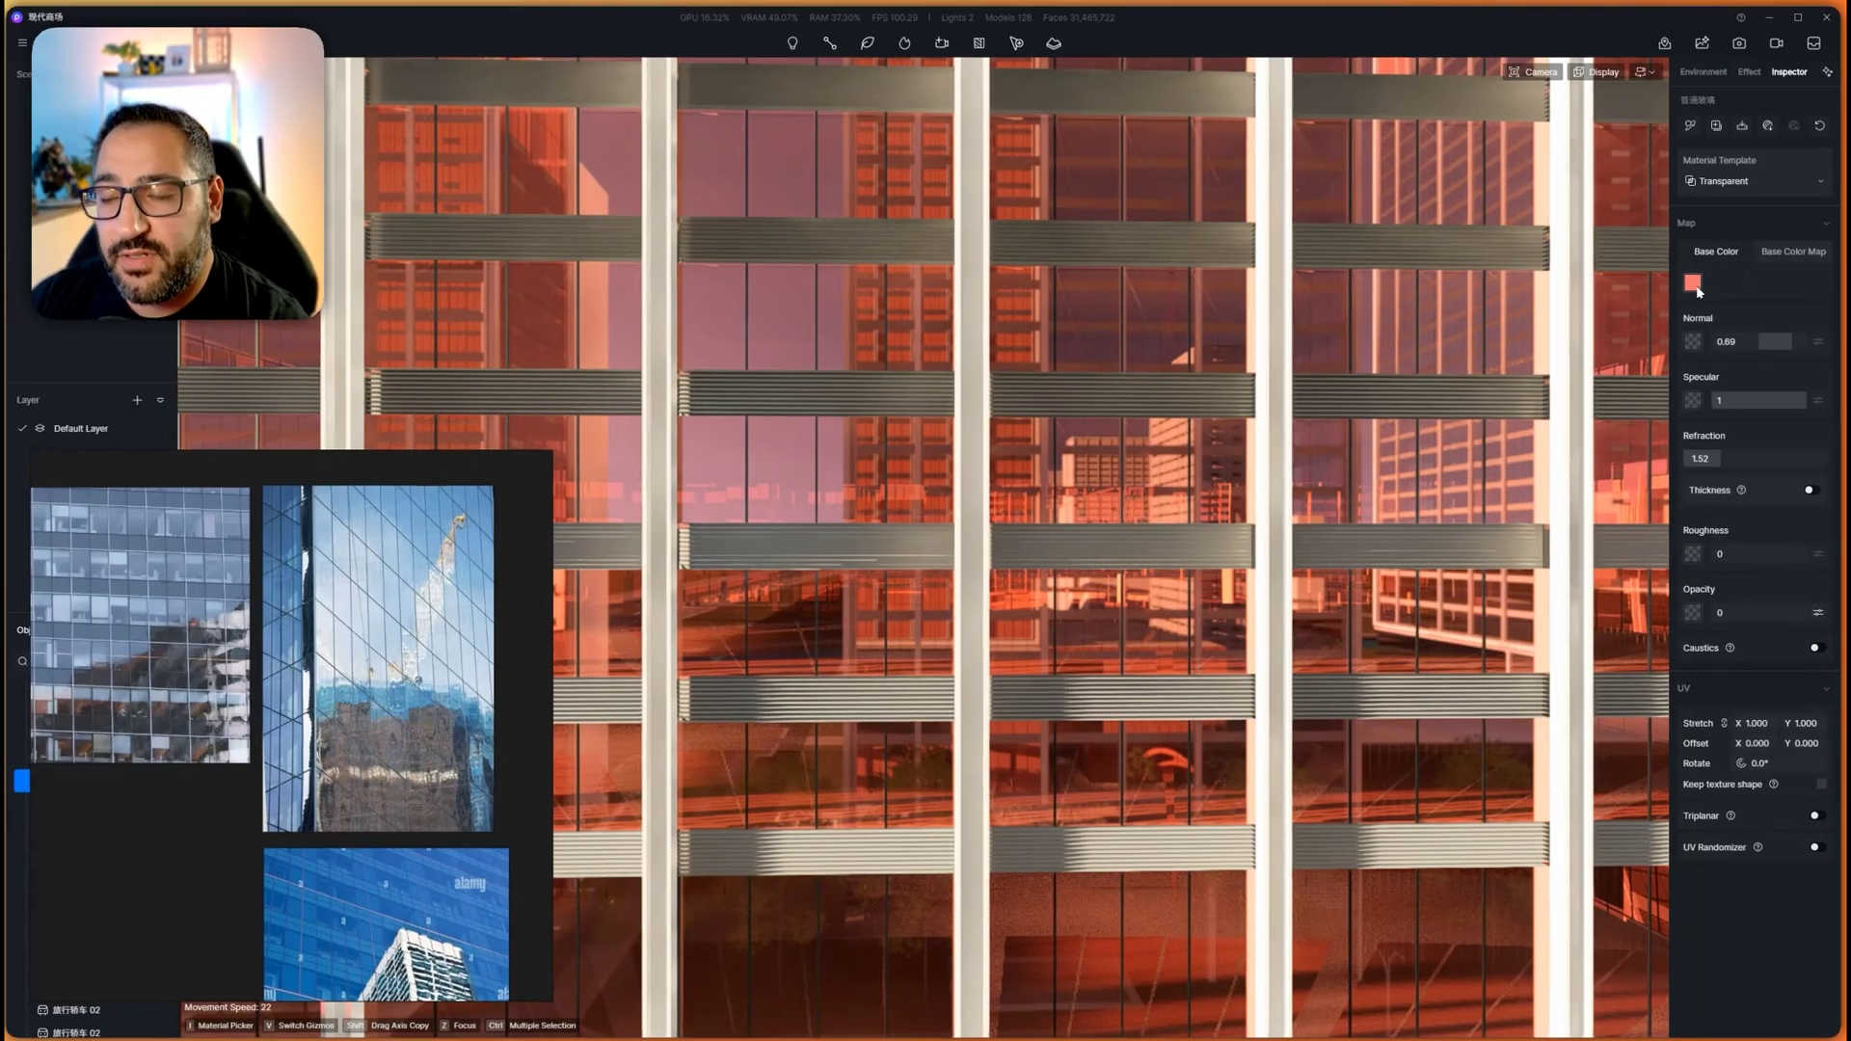
# Sample the glass base color from the sky reflection in the tower reference photo and mute it to HSV 212, 9, 84
pyautogui.click(1692, 282)
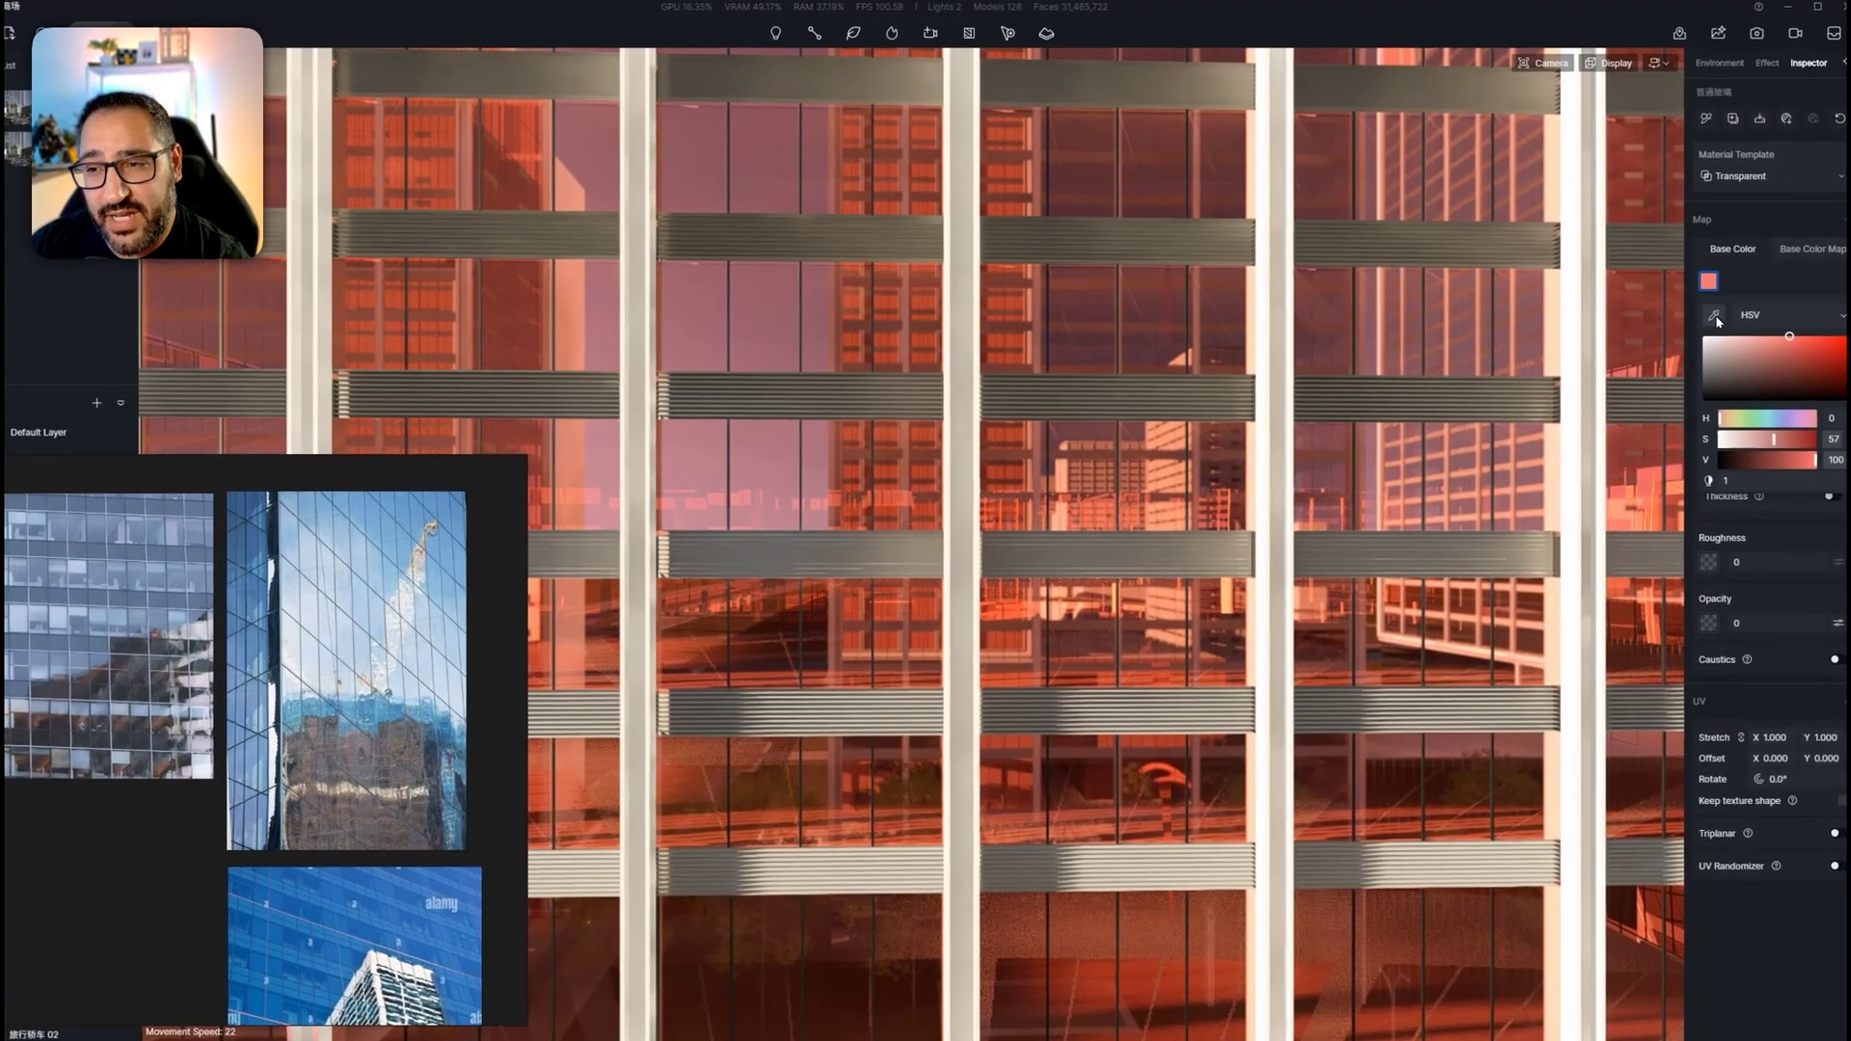
pyautogui.click(1695, 316)
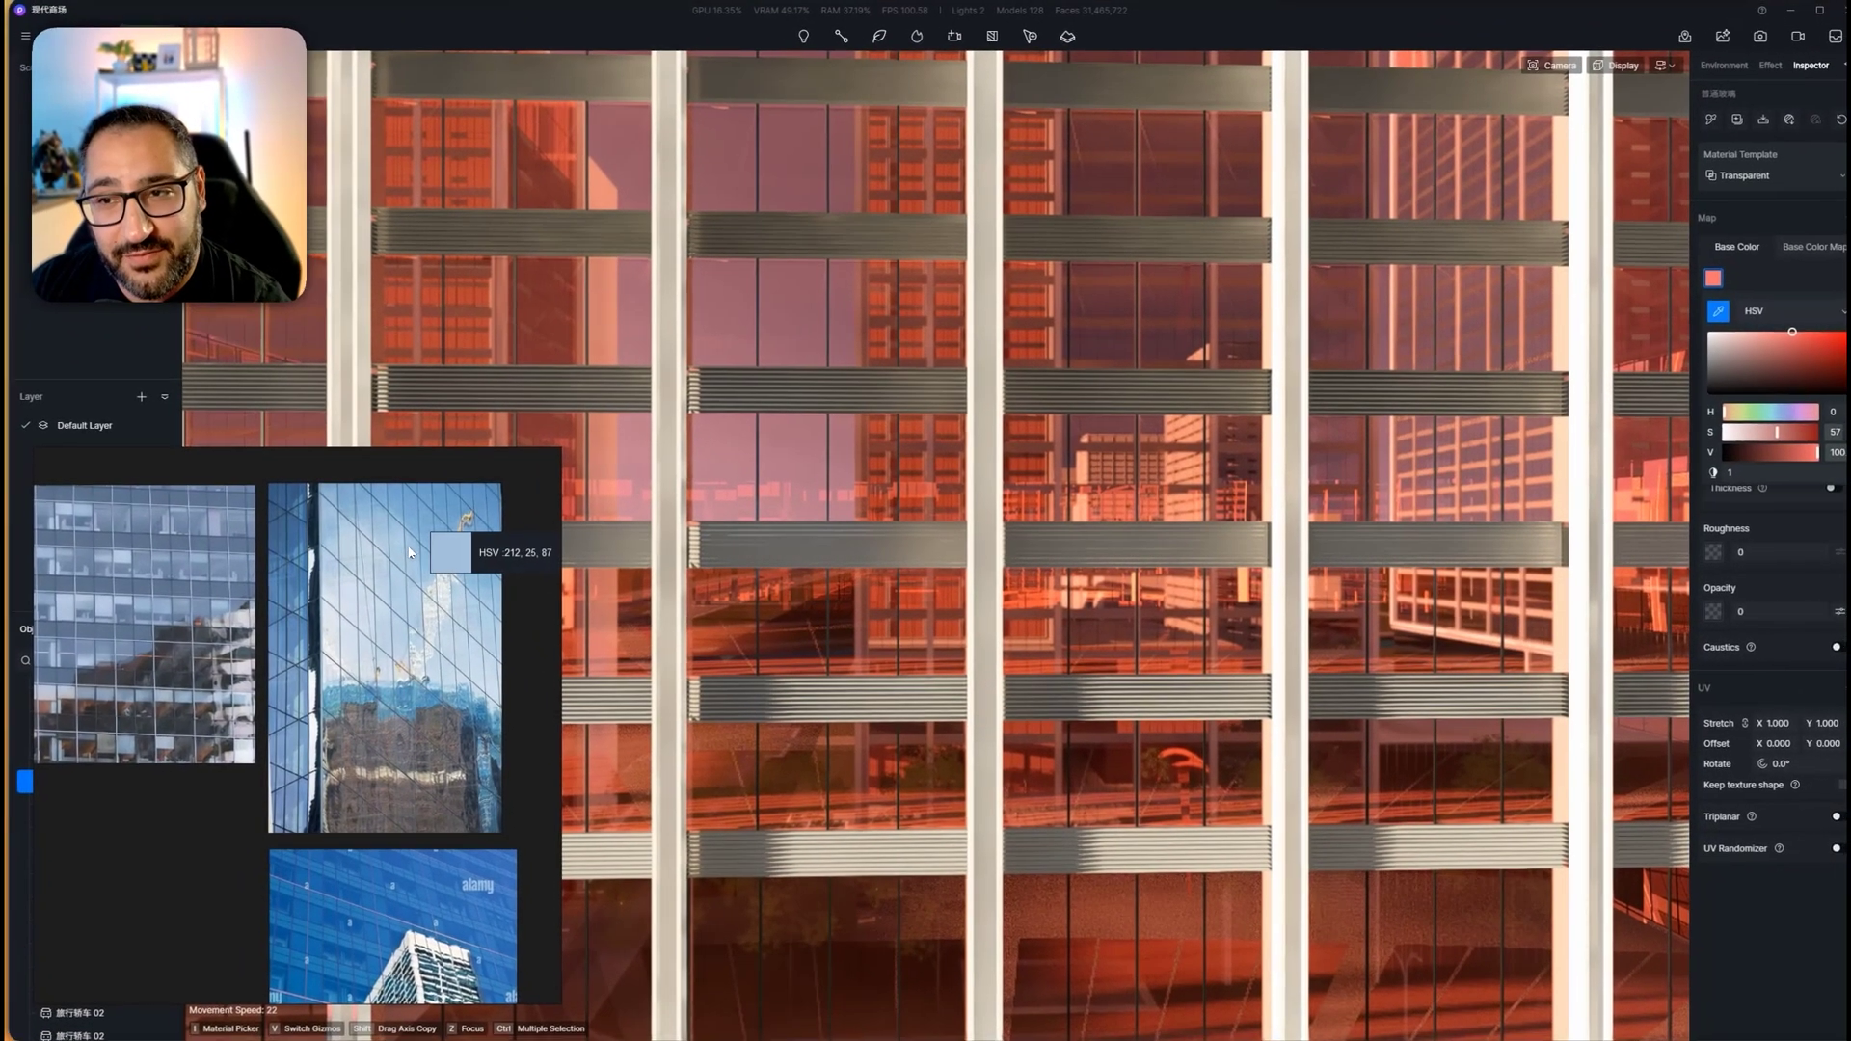
pyautogui.click(407, 552)
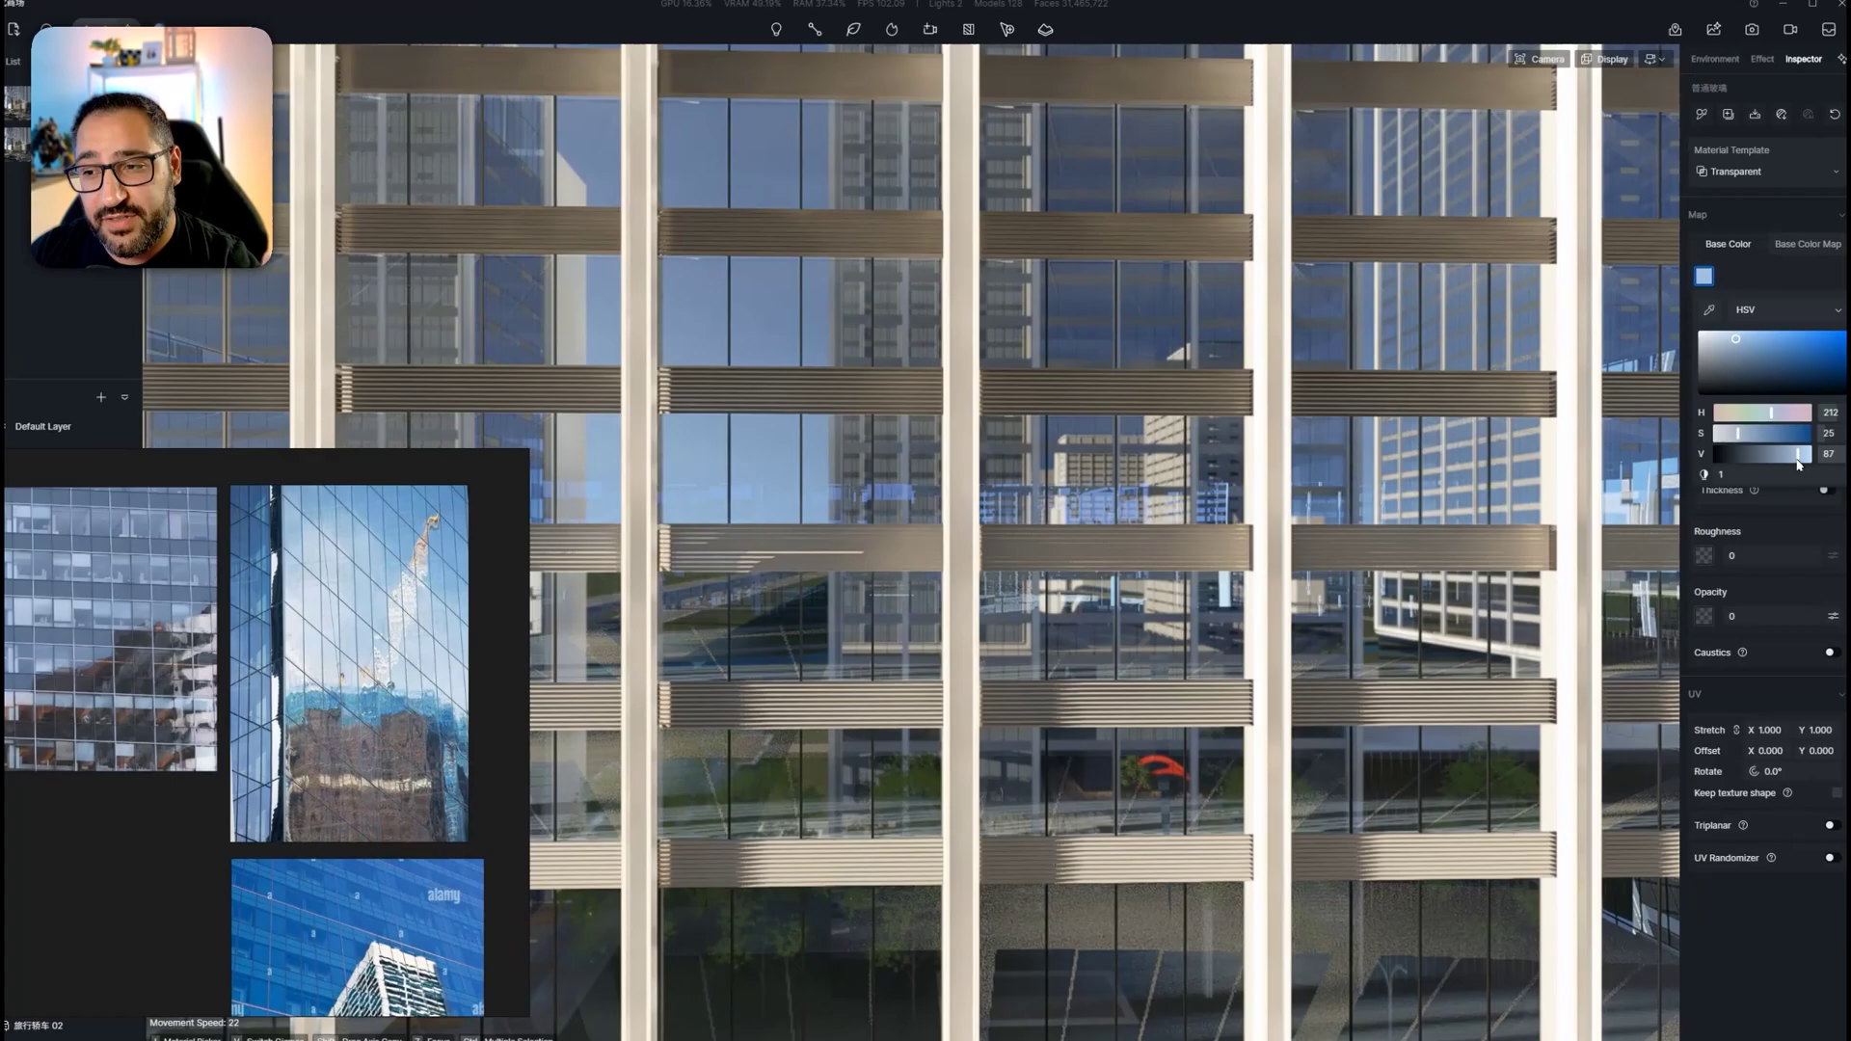
pyautogui.moveTo(1783, 457)
pyautogui.mouseDown()
pyautogui.moveTo(1745, 462)
pyautogui.moveTo(1806, 460)
pyautogui.mouseUp()
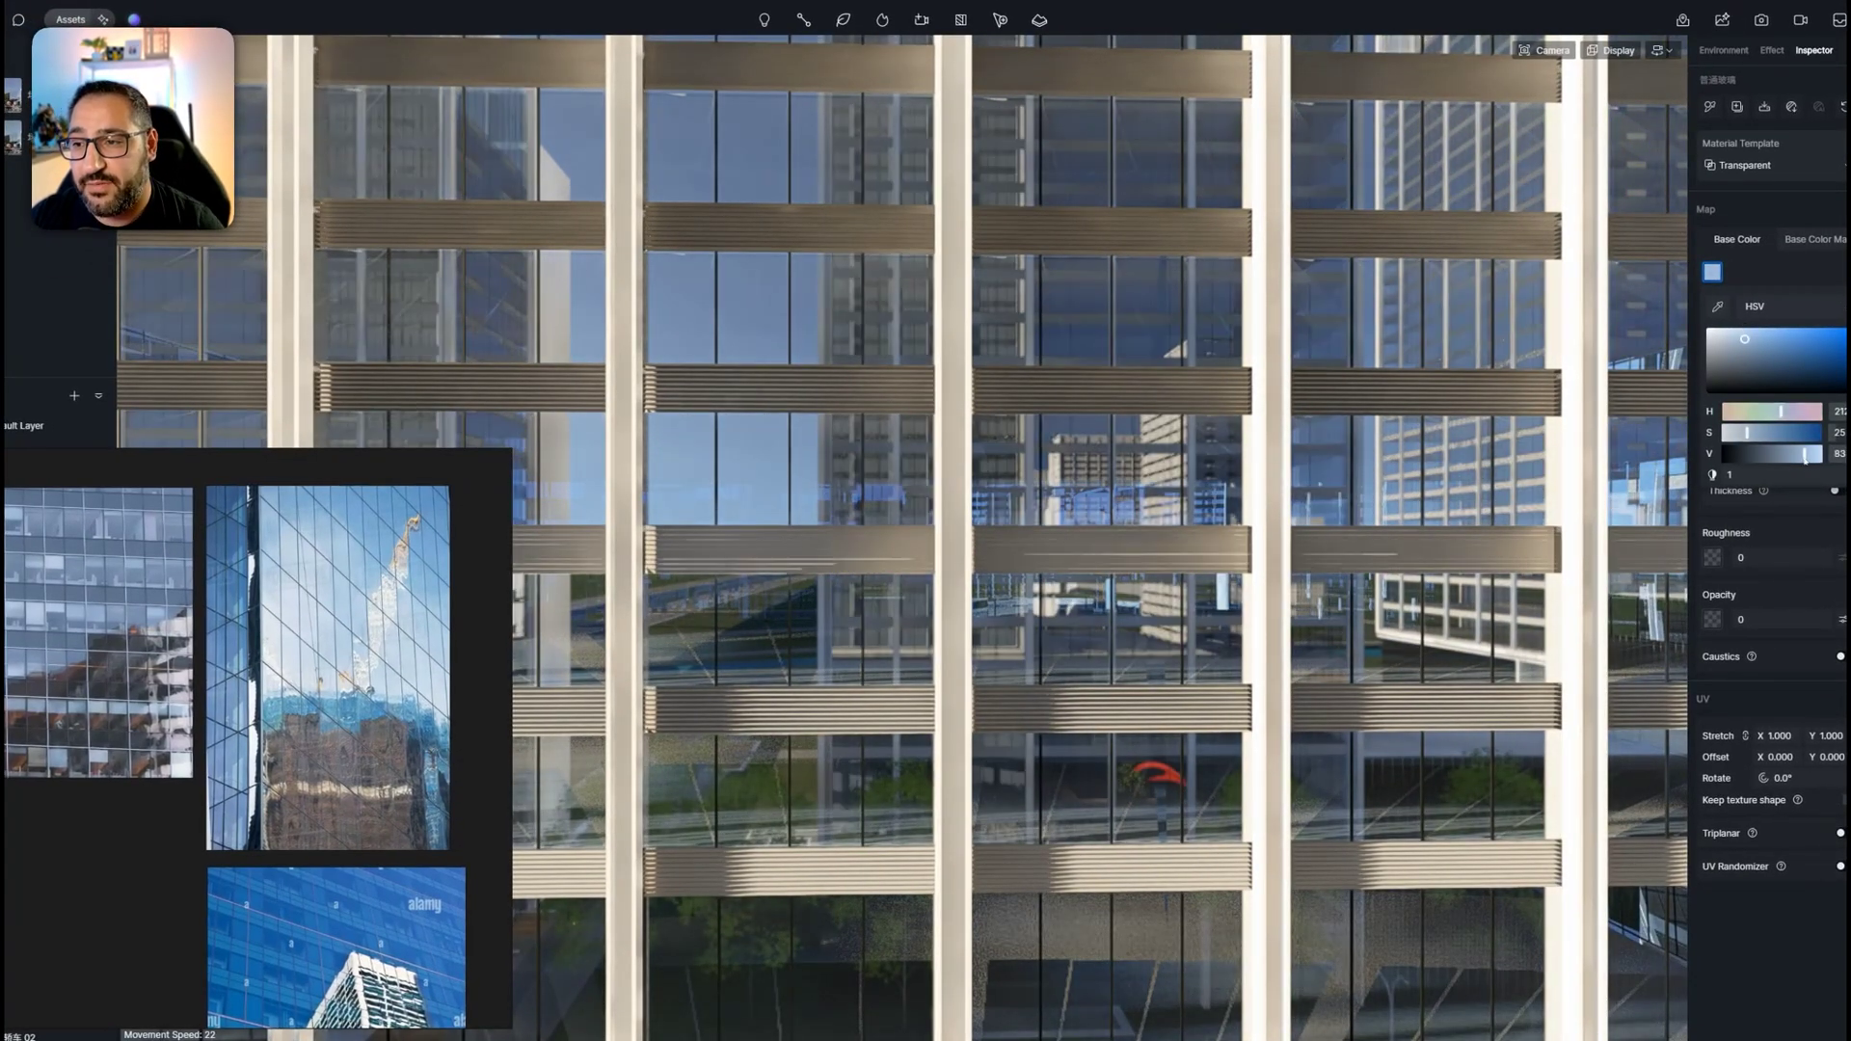
pyautogui.moveTo(1746, 341); pyautogui.dragTo(1721, 338)
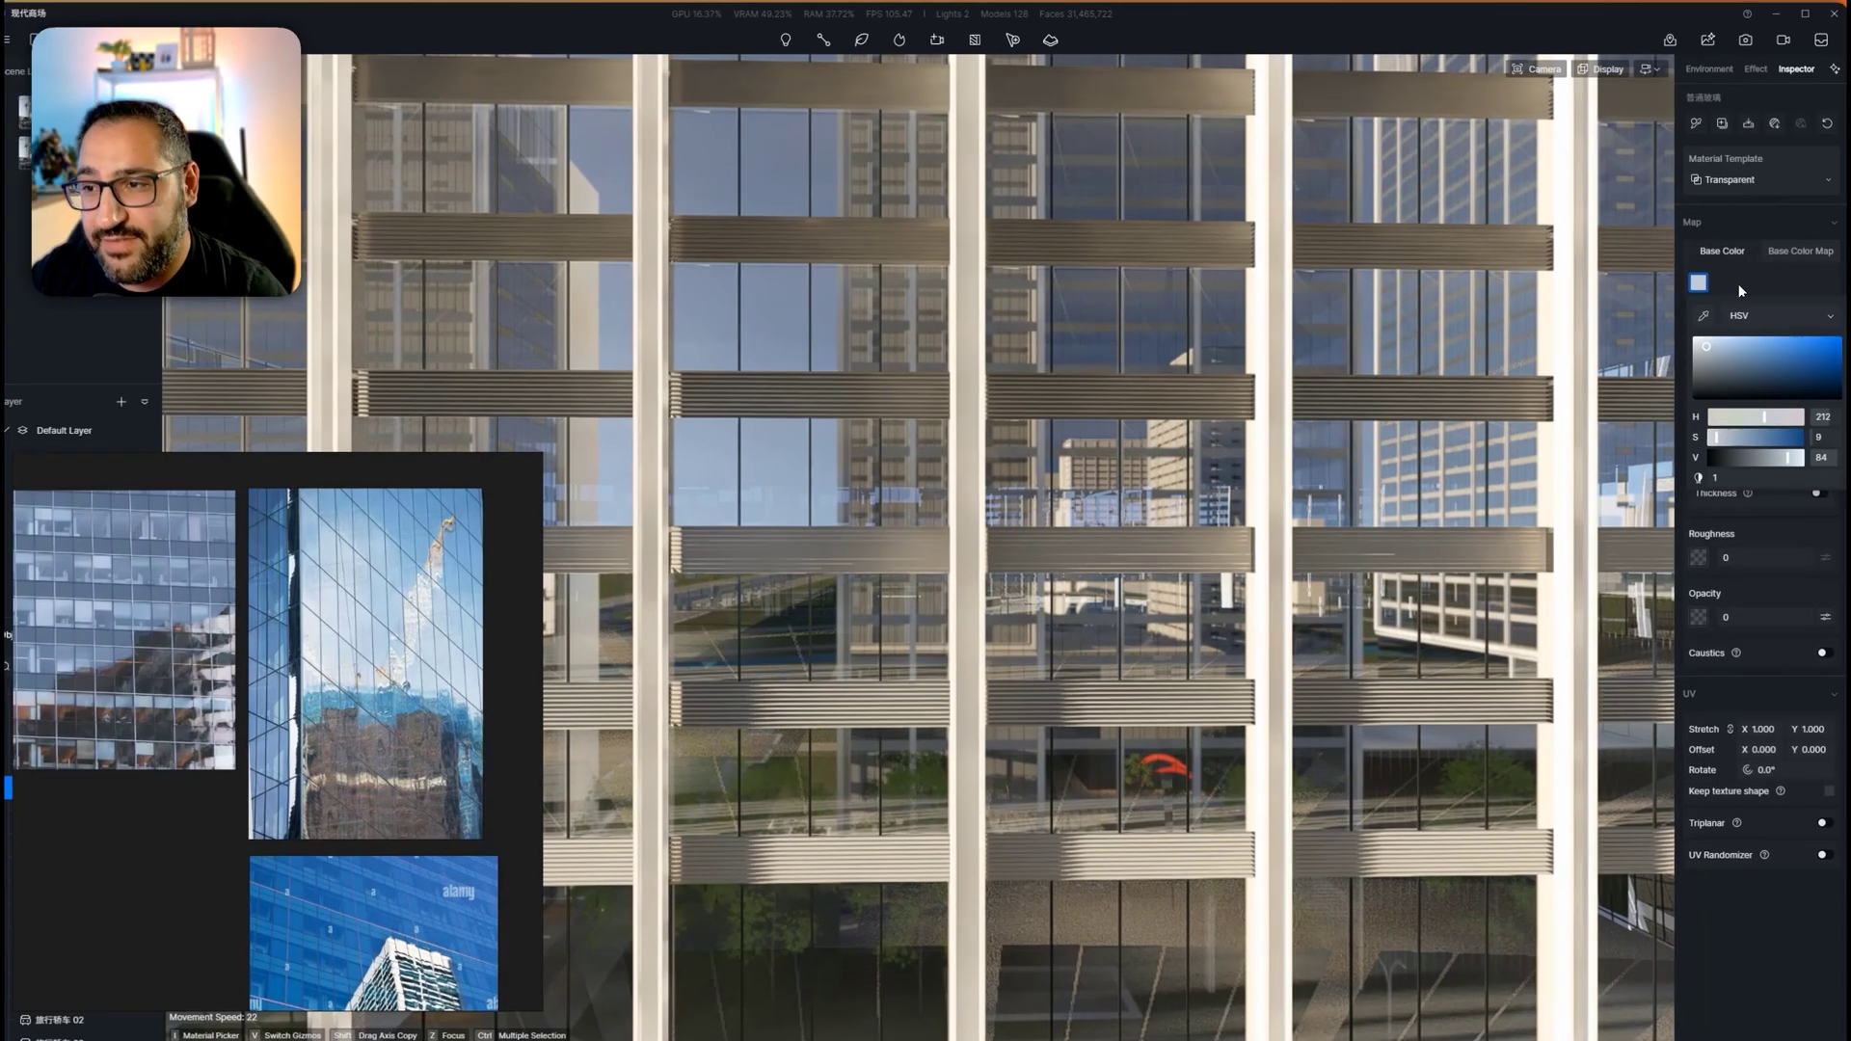
pyautogui.click(1731, 289)
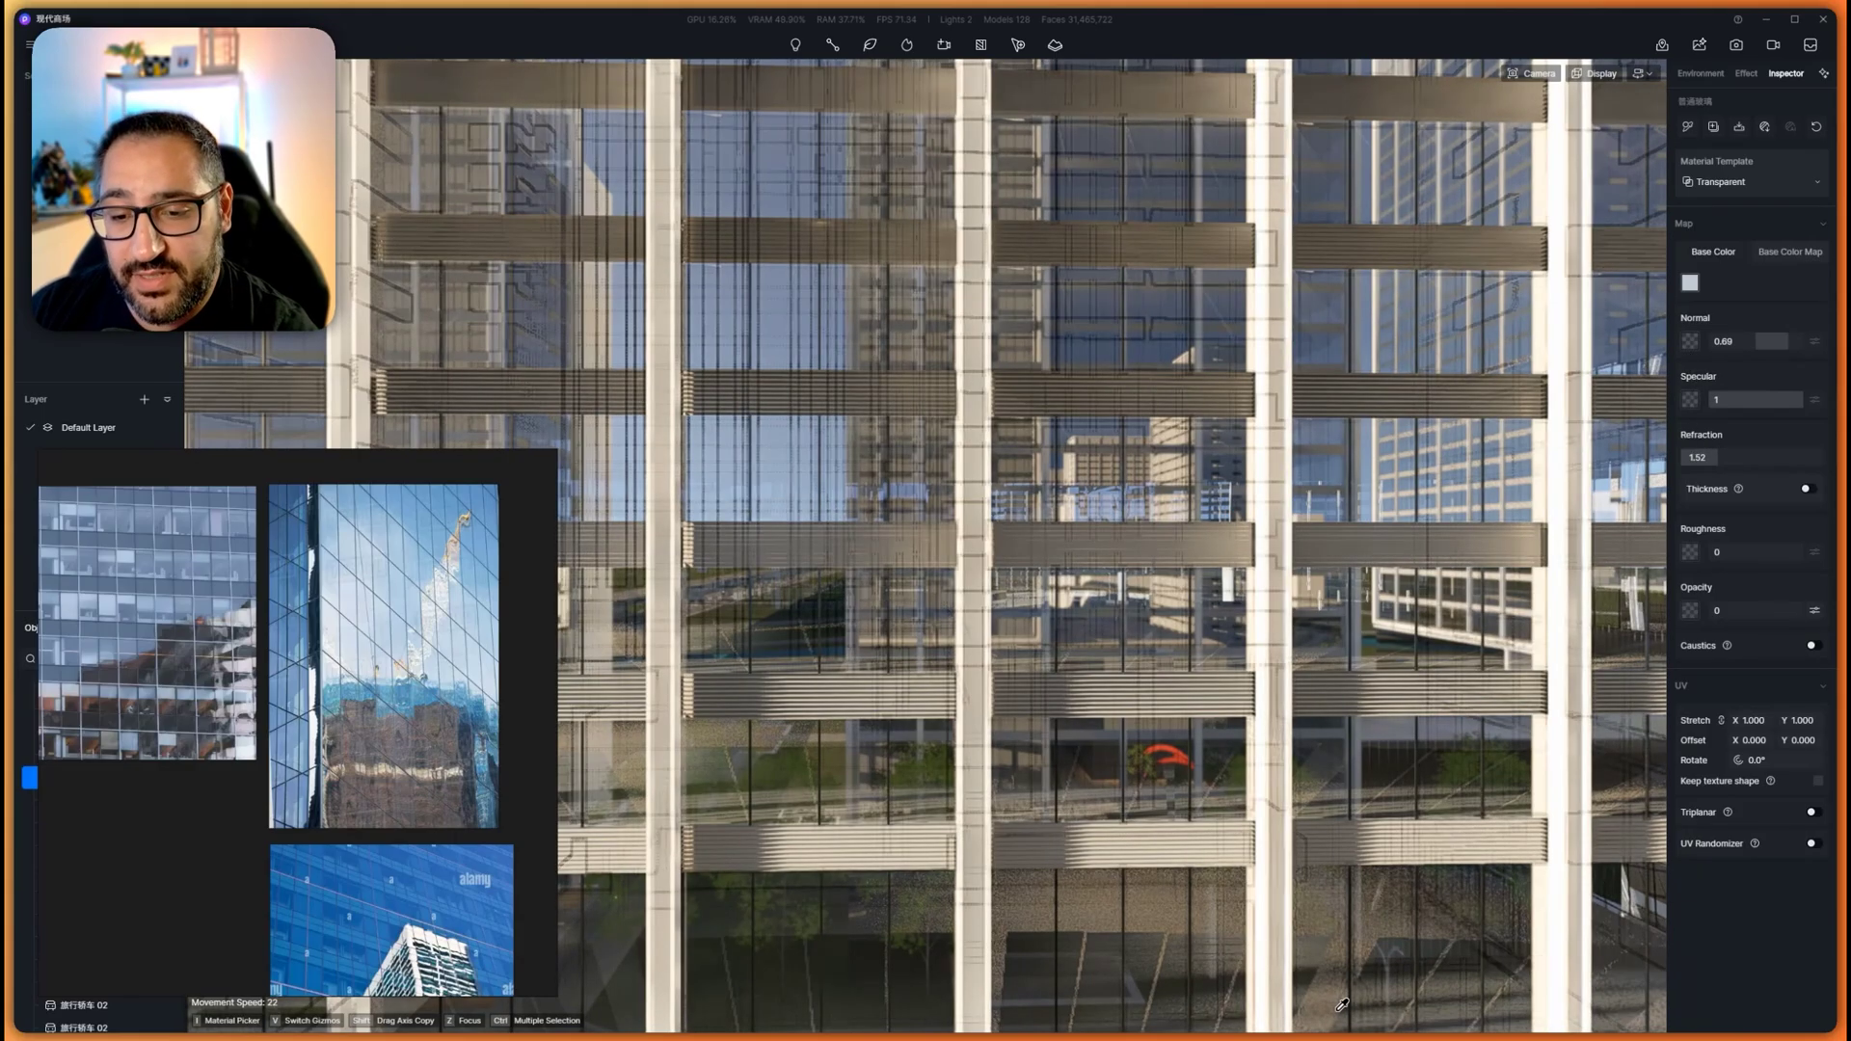
# Load the waves normal JPG from the glass folder as the glass material's normal map and deselect the glass
pyautogui.moveTo(1328, 1036)
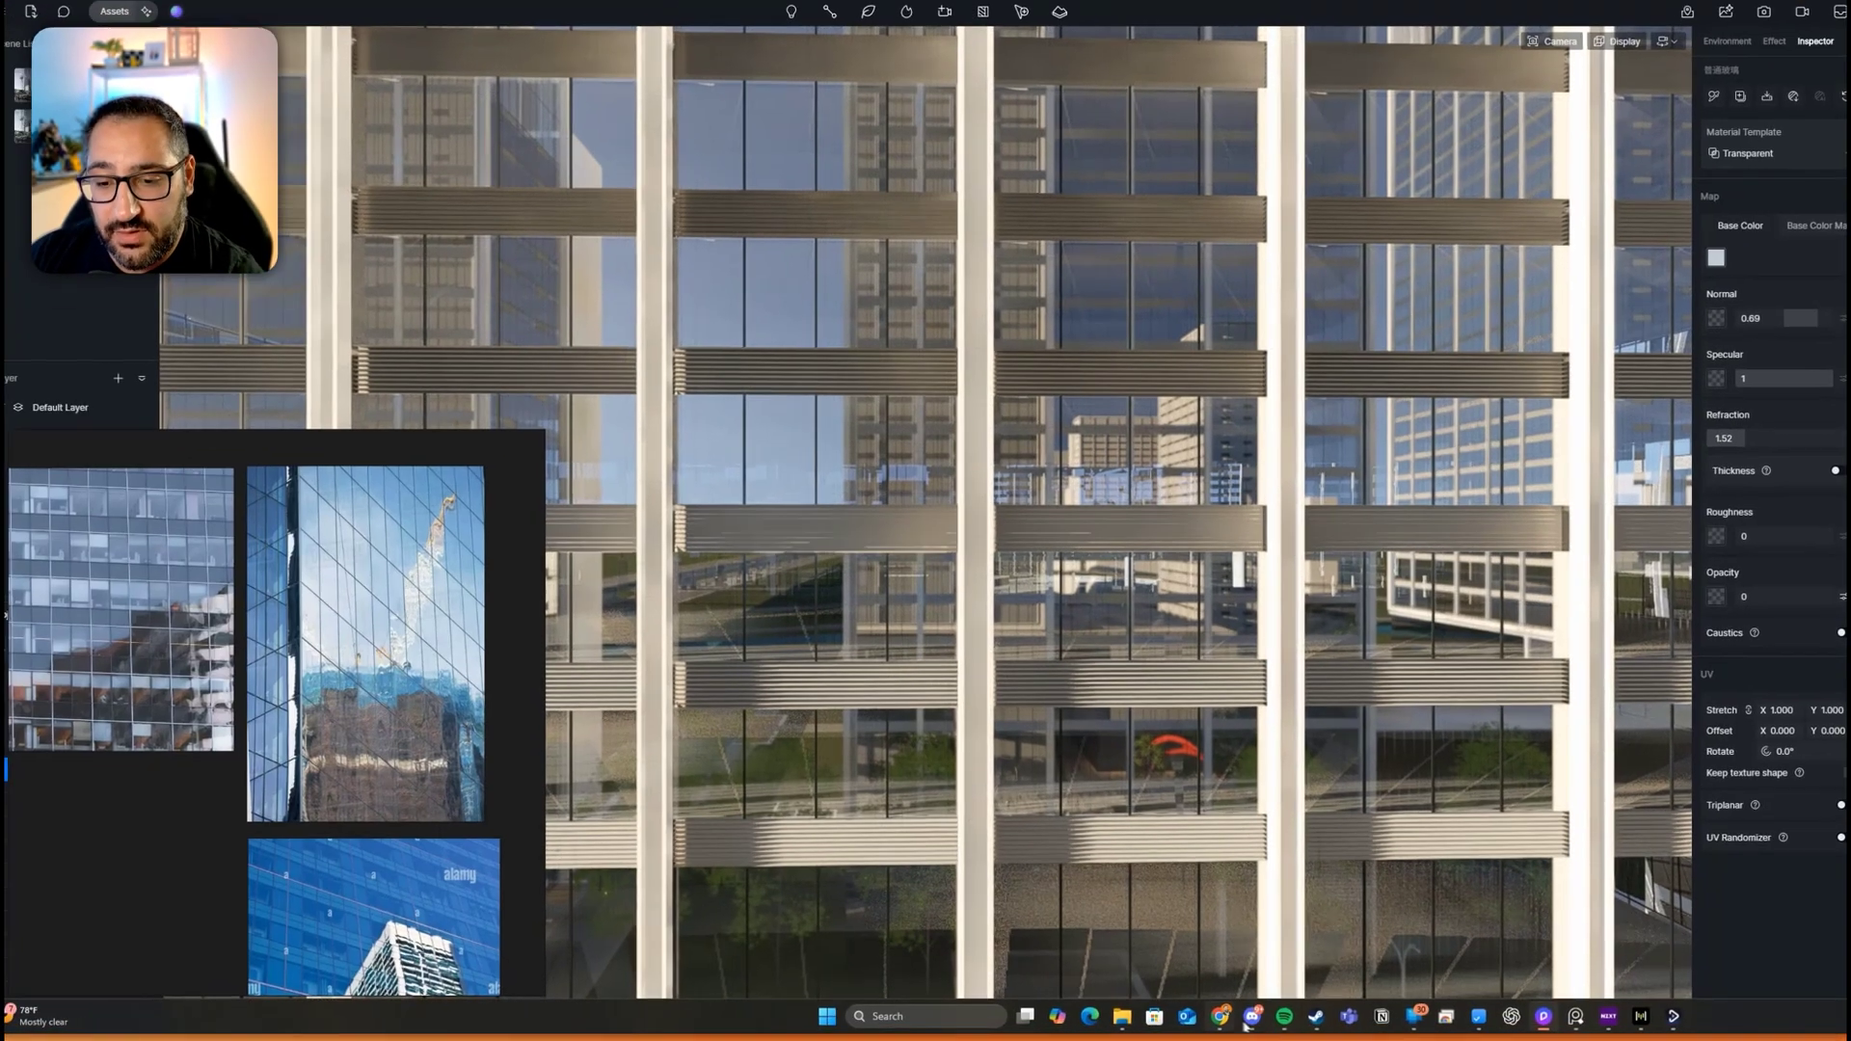
pyautogui.click(1211, 1017)
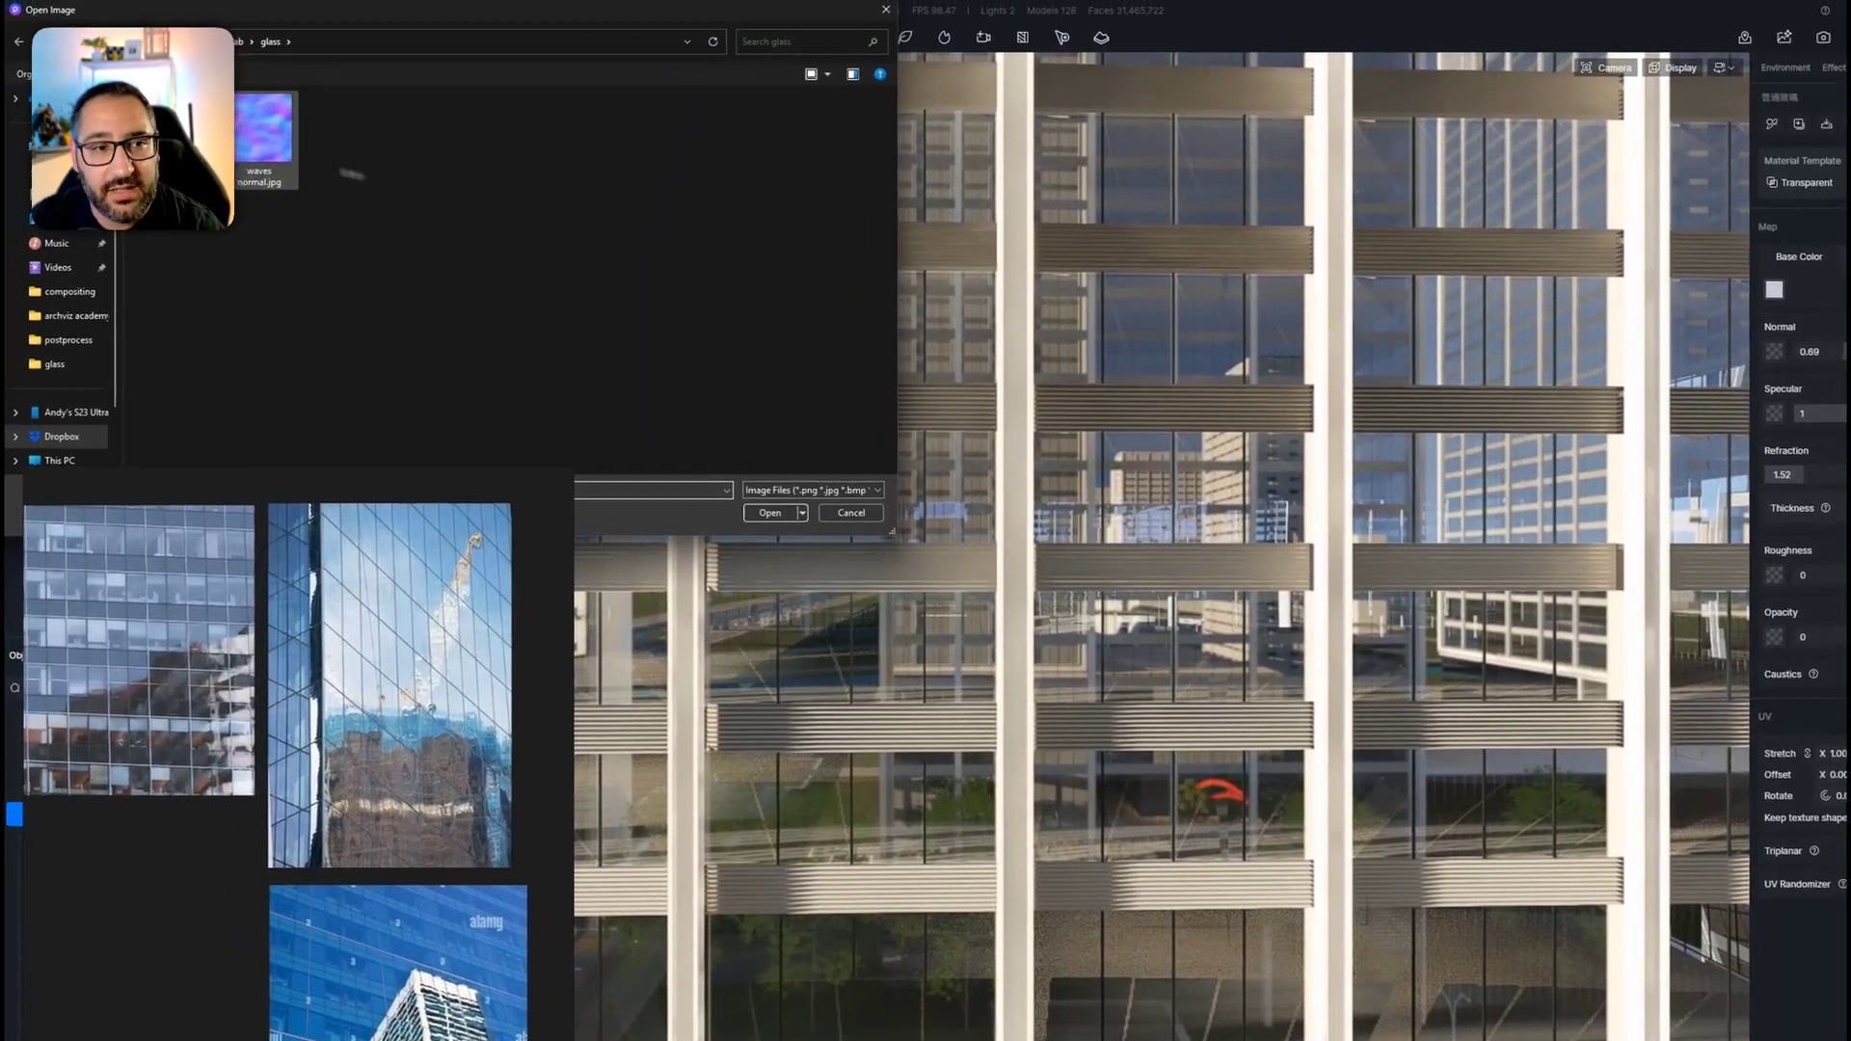
pyautogui.doubleClick(268, 151)
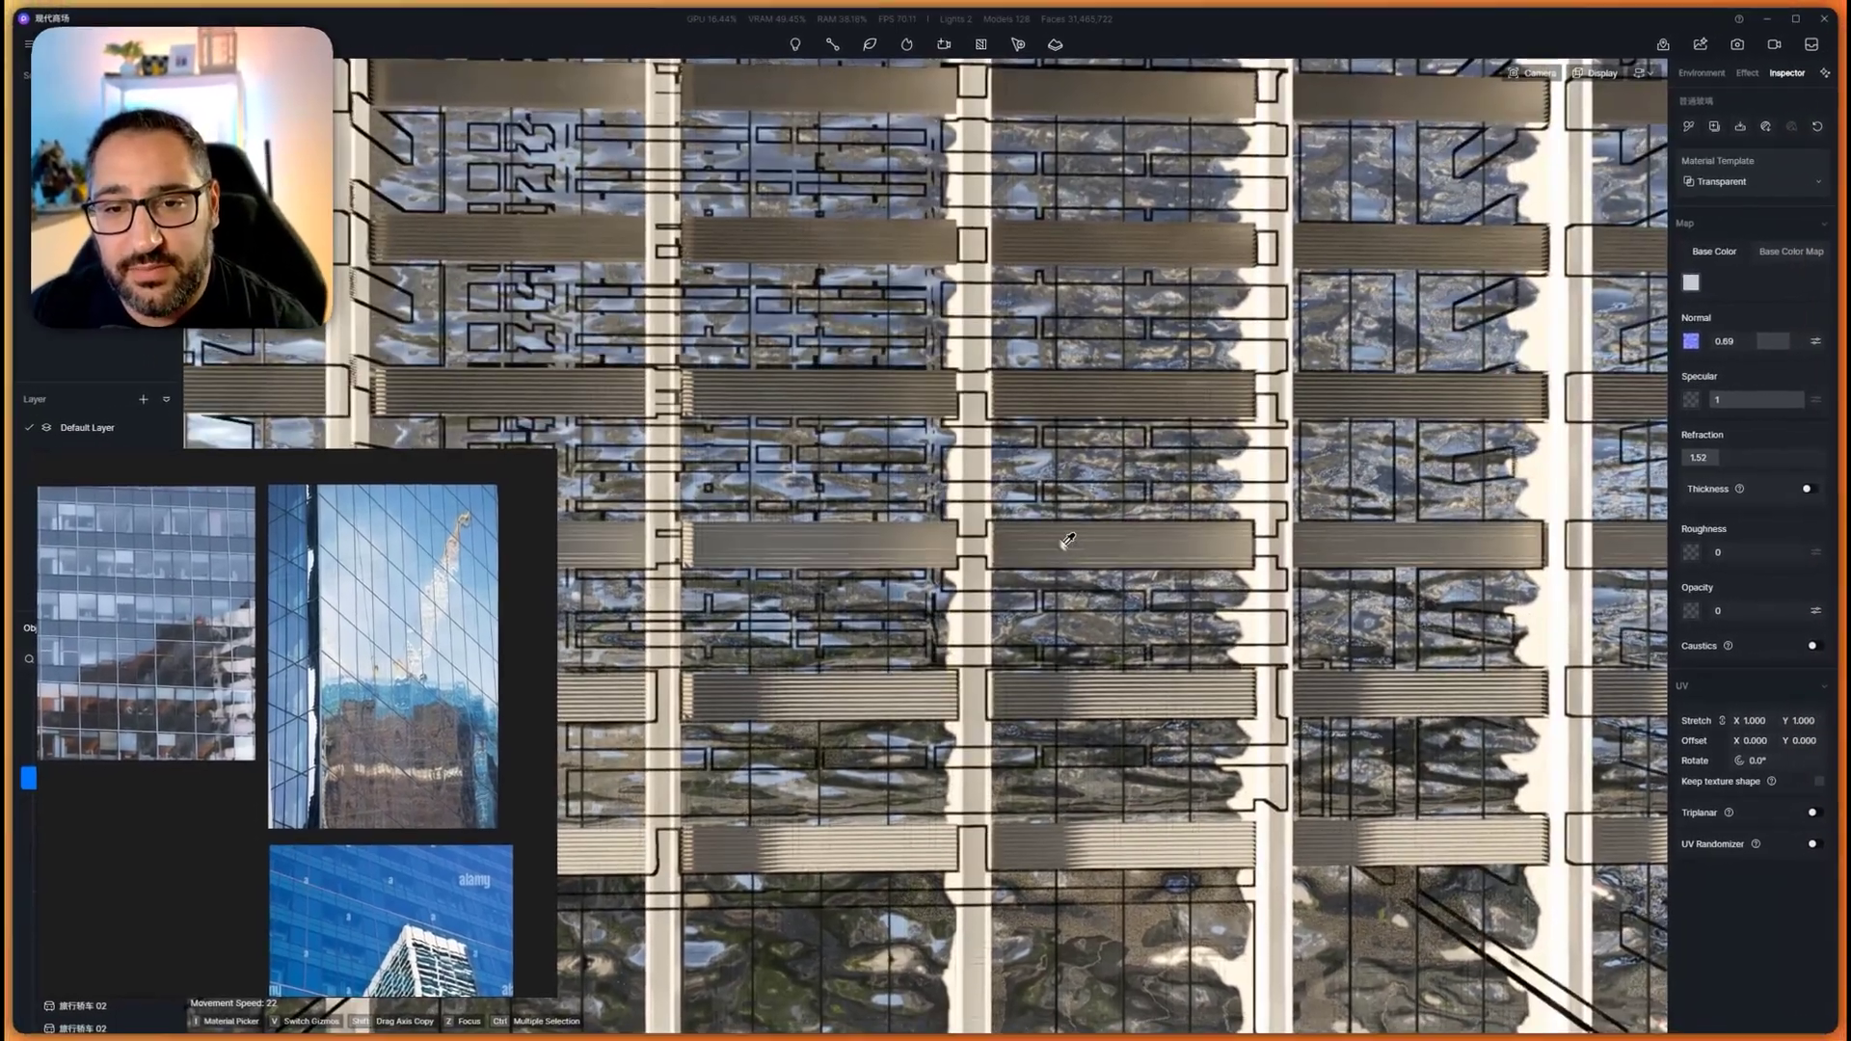
pyautogui.press('Escape')
pyautogui.press('Escape')
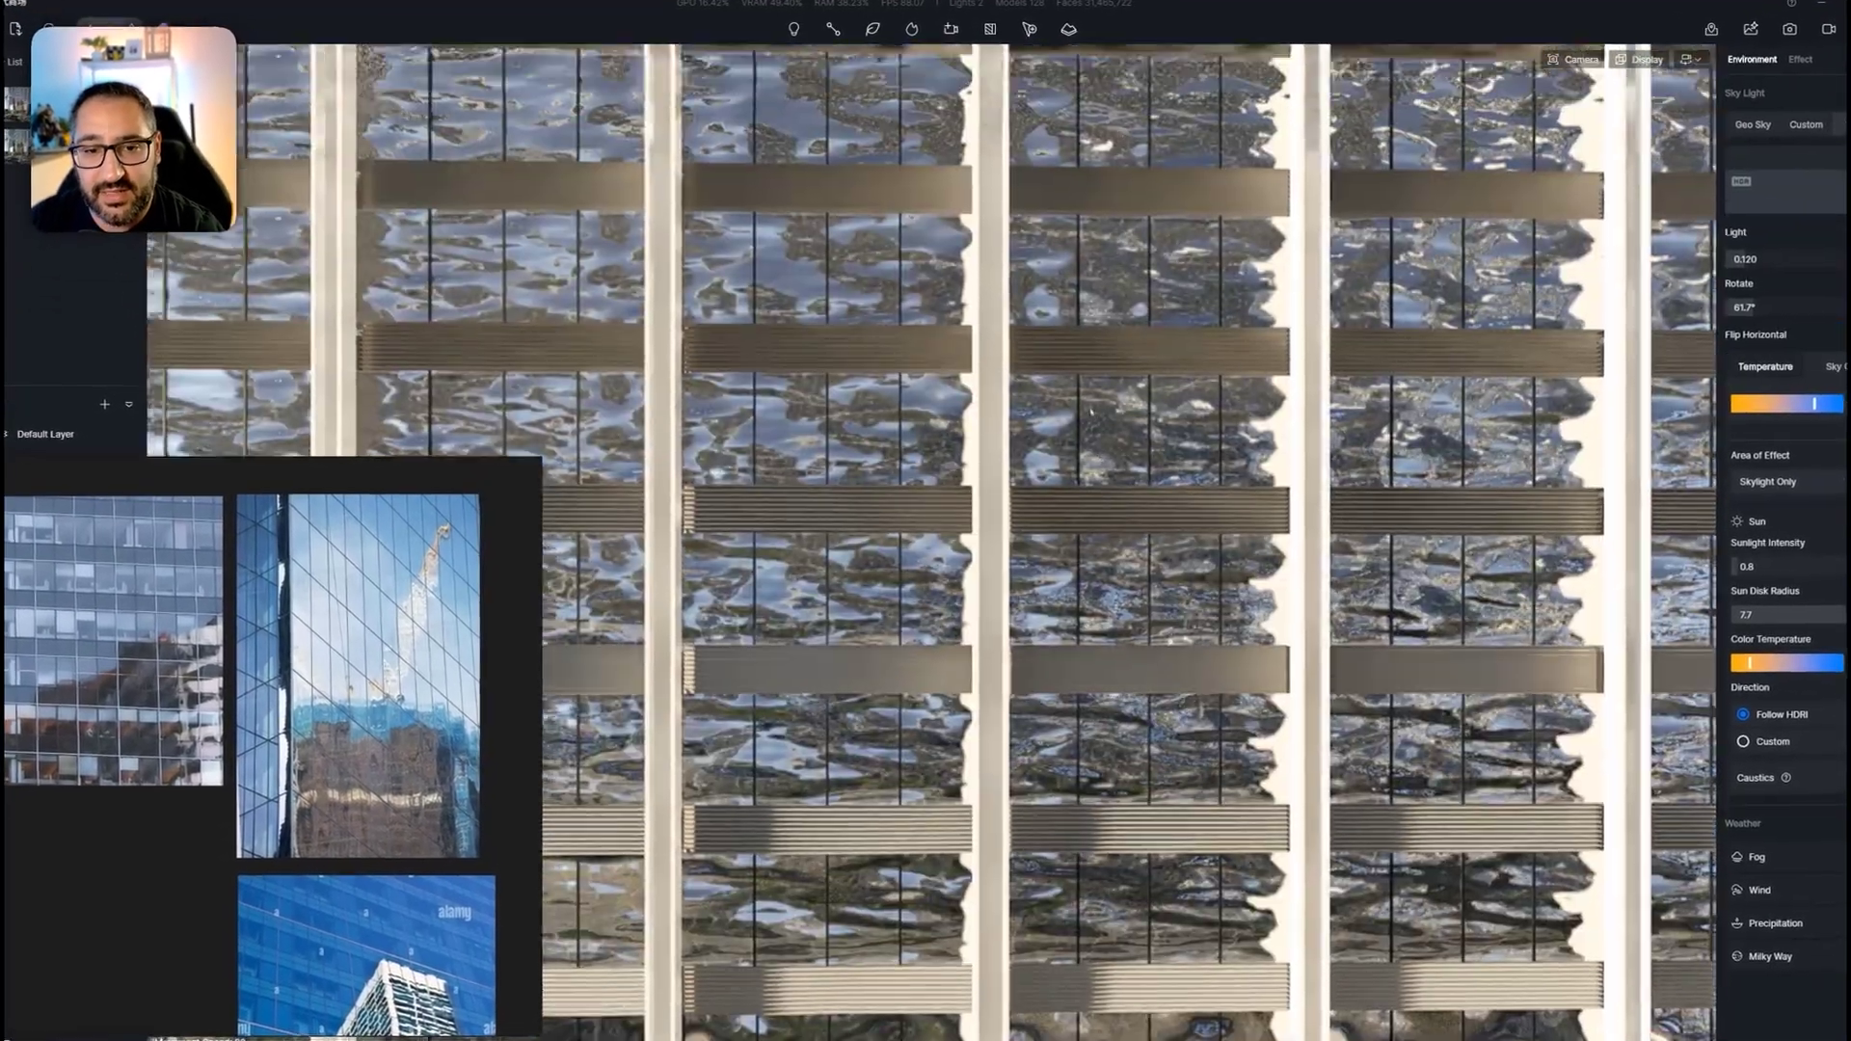
# Set the glass material's normal strength to 0 and raise it gradually to 0.04
pyautogui.moveTo(1030, 387); pyautogui.dragTo(1011, 391, button='right')
pyautogui.scroll(5, 1010, 391)
pyautogui.scroll(5, 1021, 395)
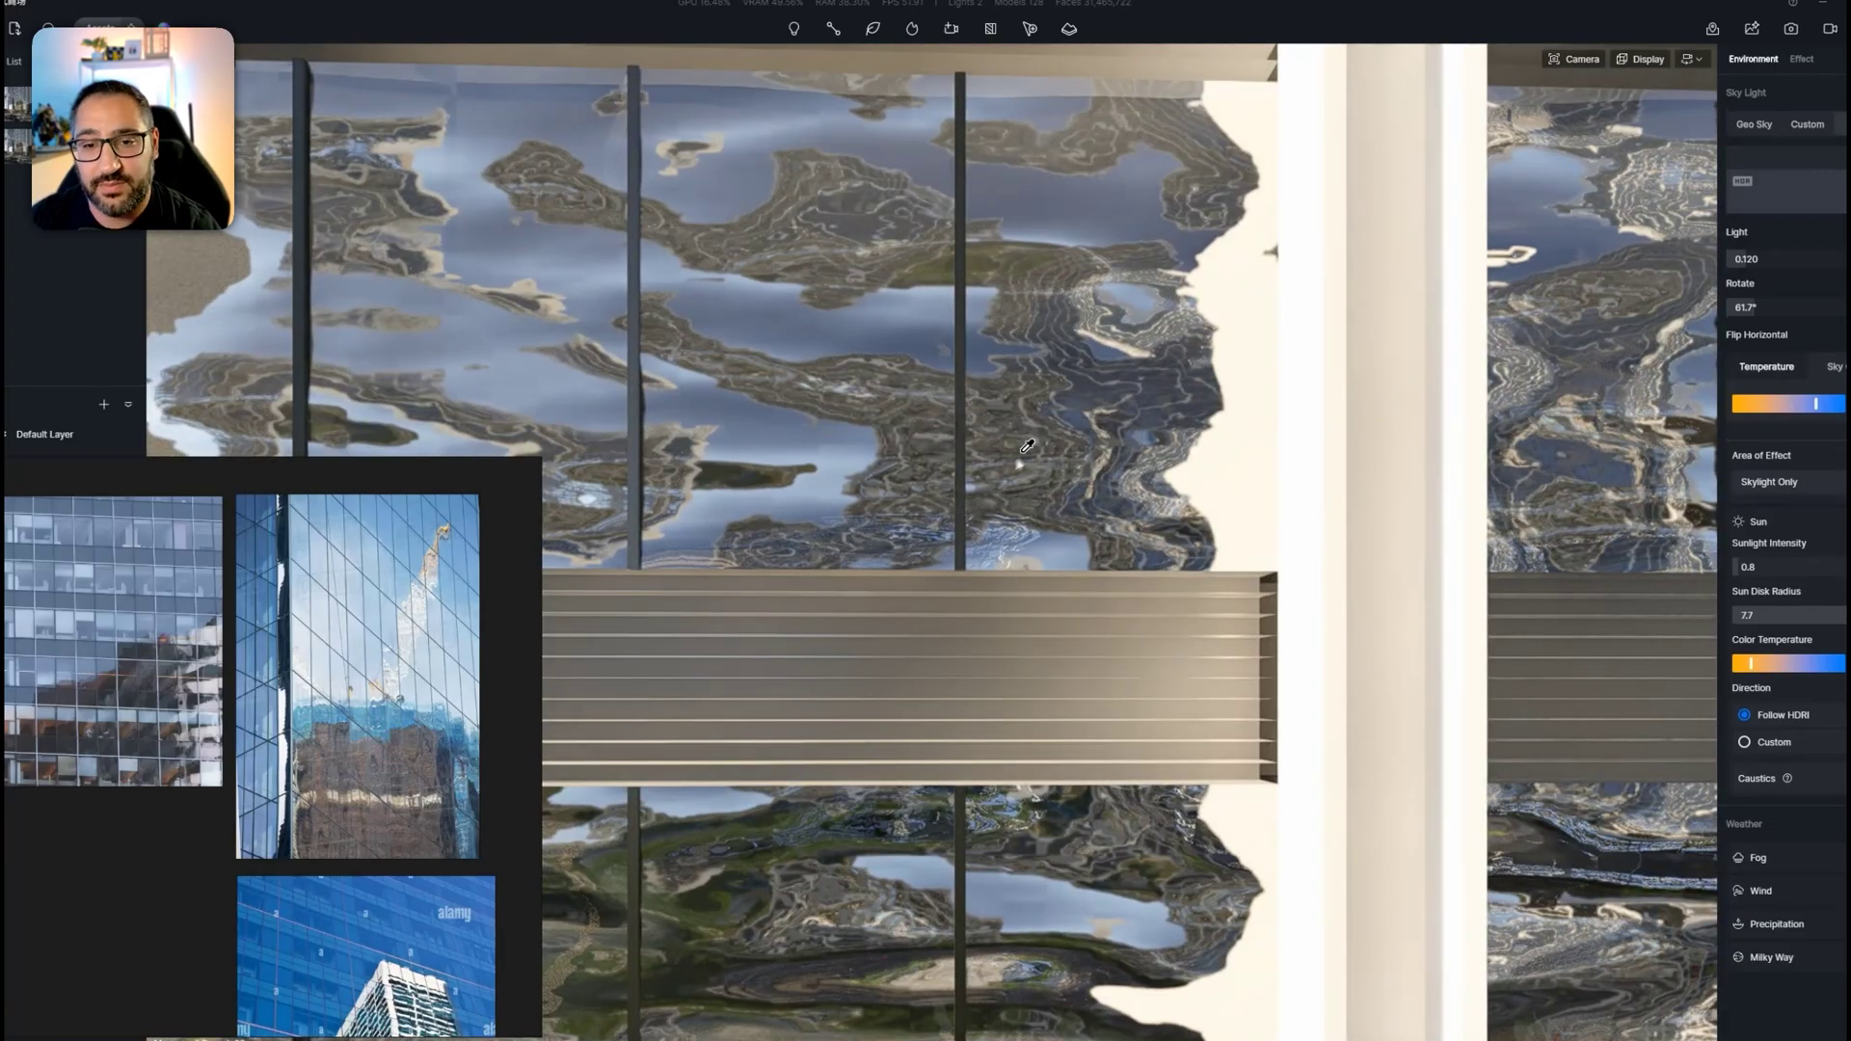
pyautogui.click(1641, 355)
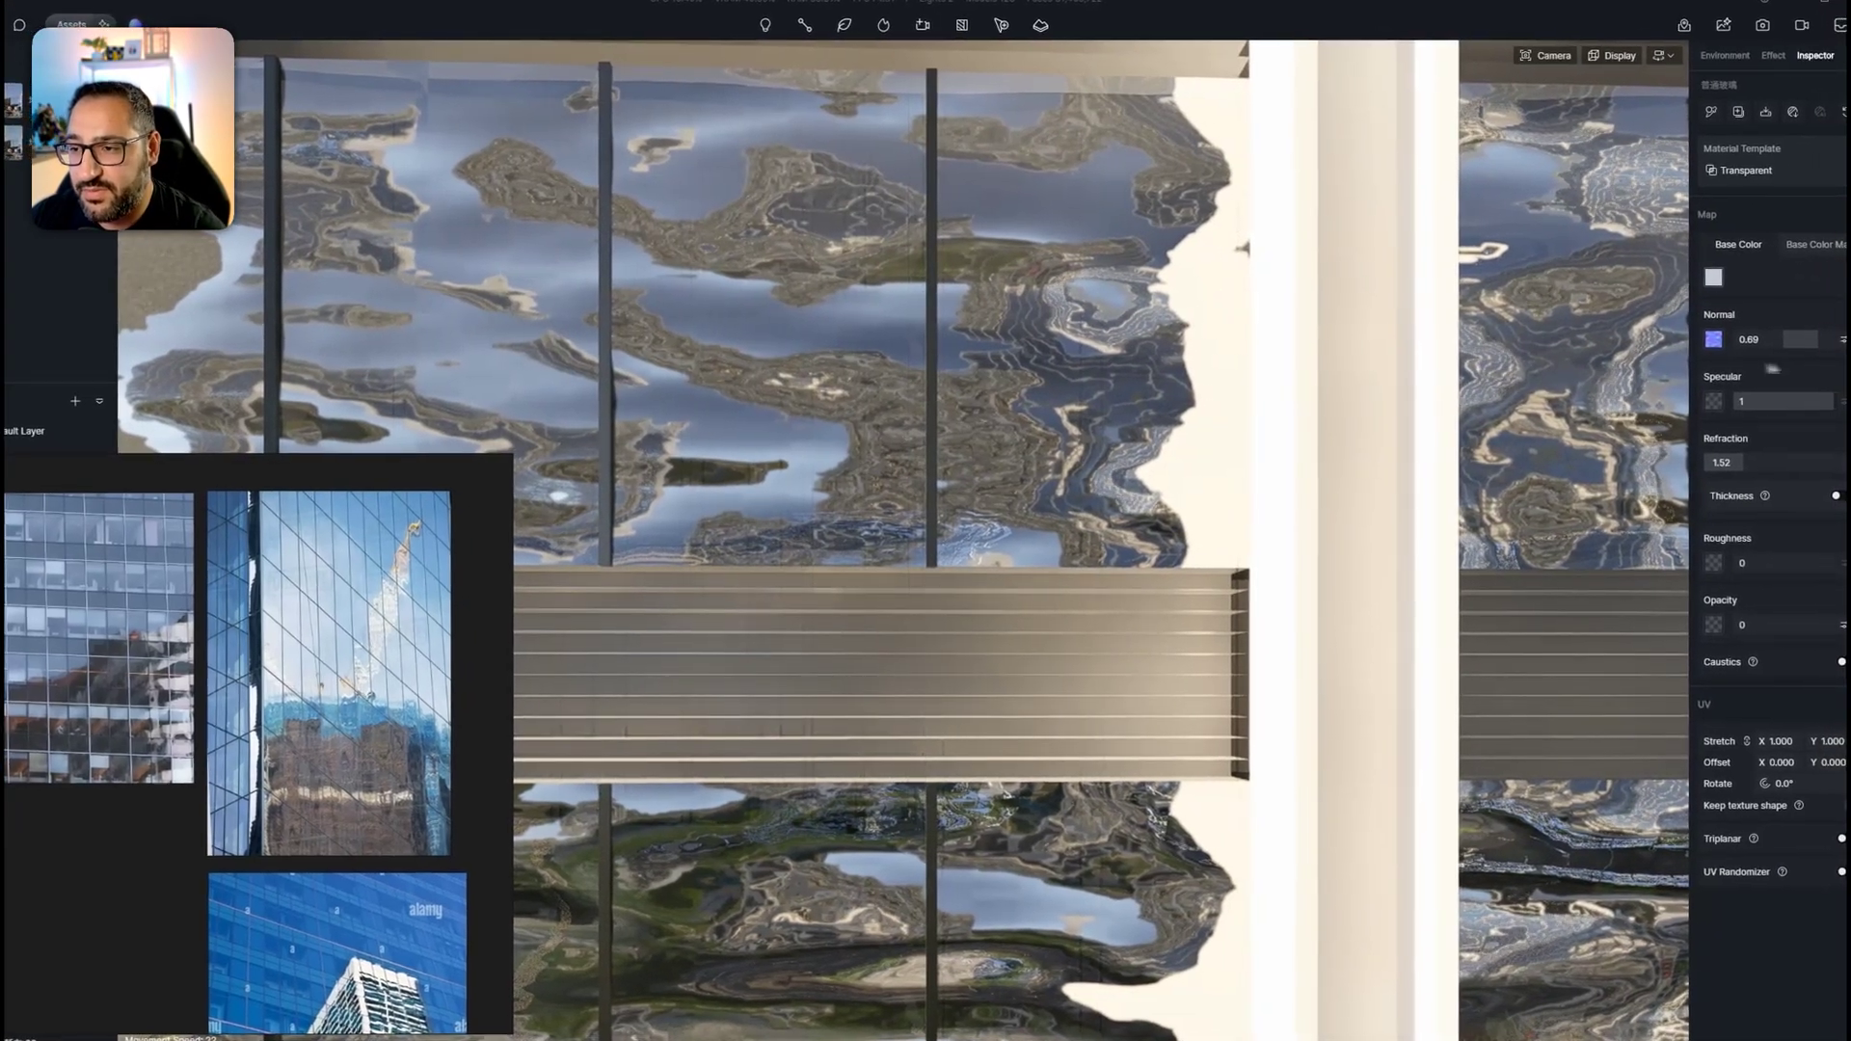
pyautogui.click(1808, 341)
pyautogui.write('0')
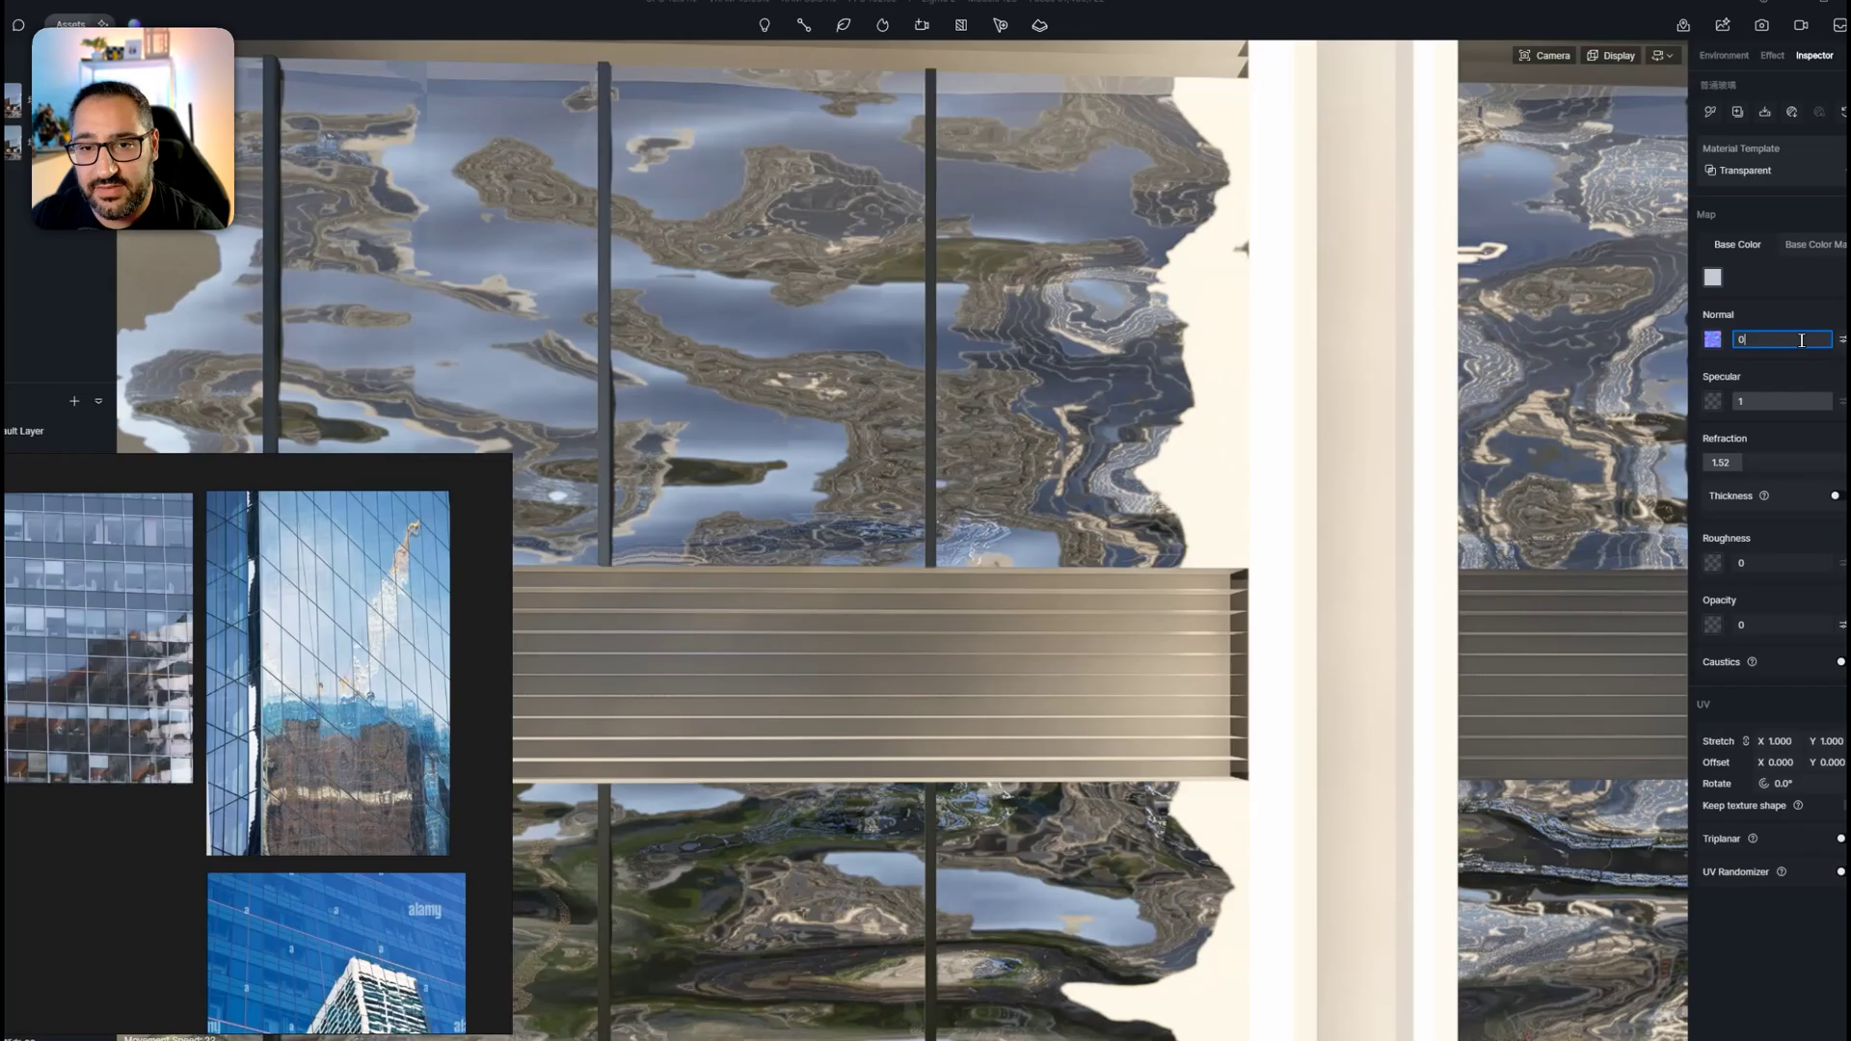
pyautogui.press('Return')
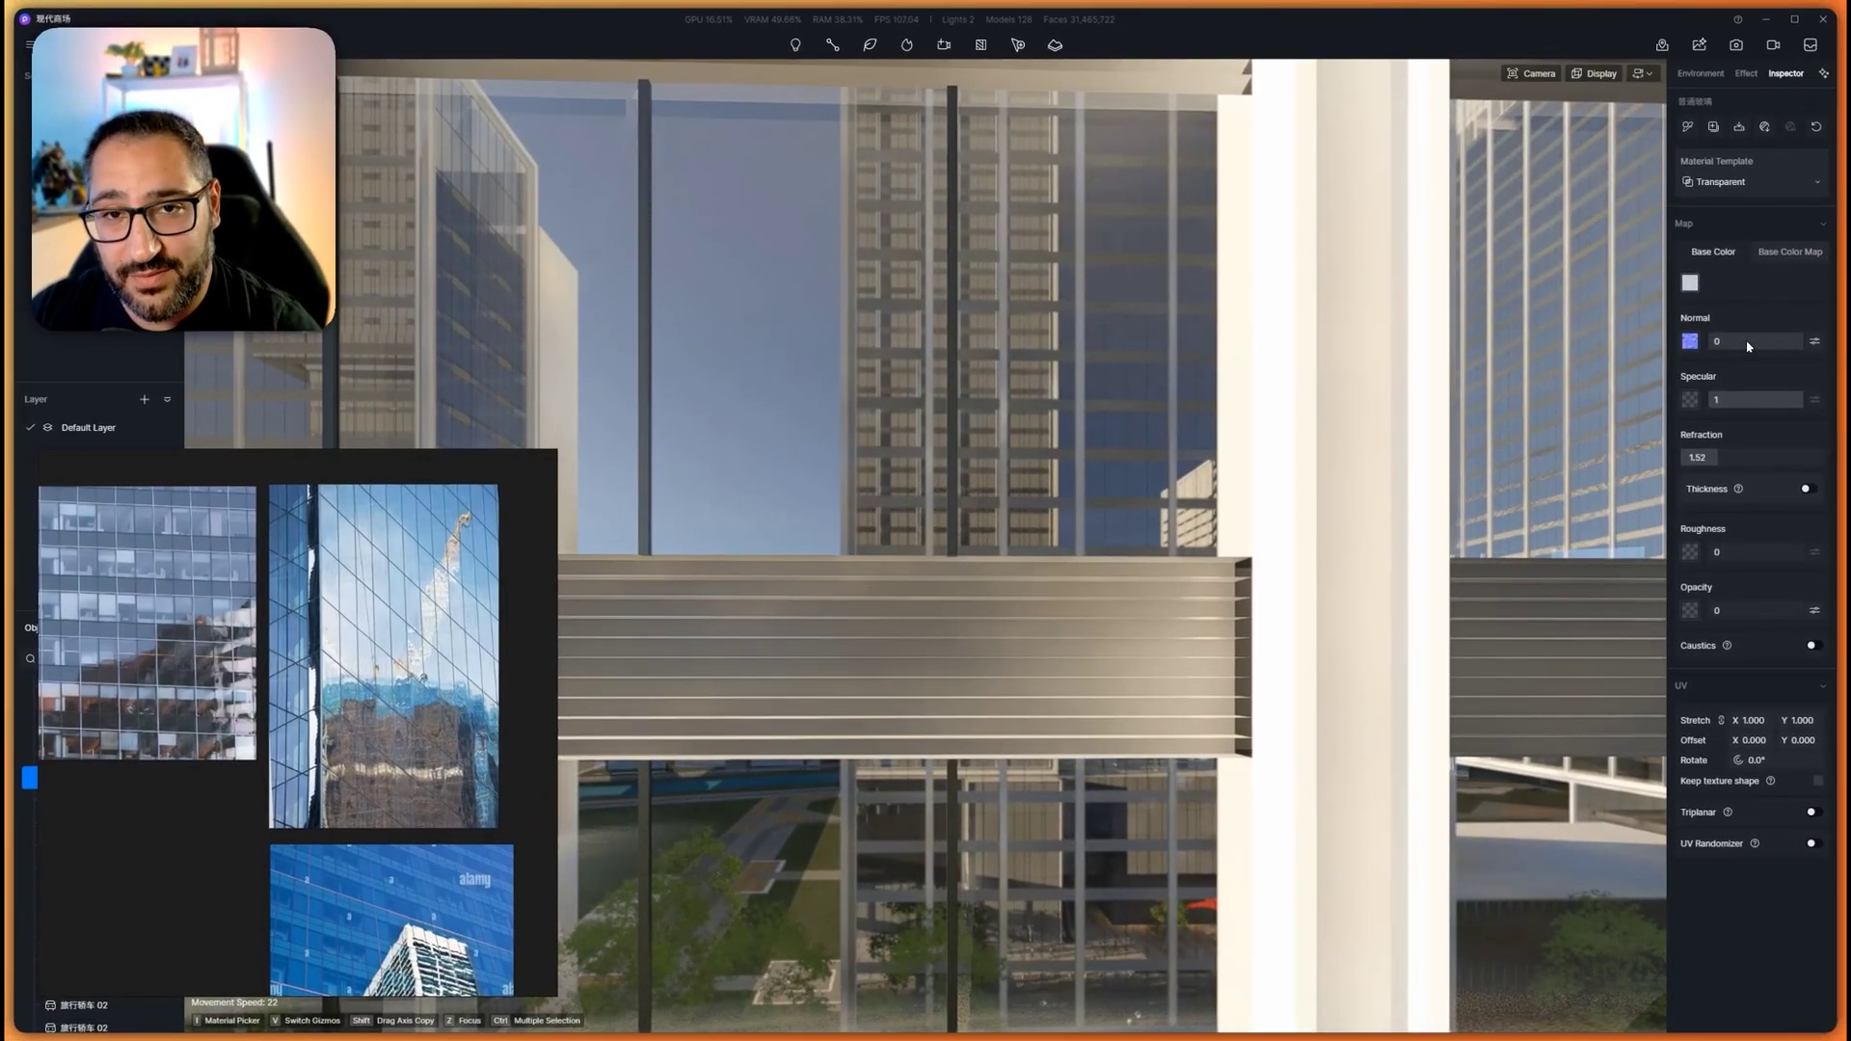
pyautogui.moveTo(1747, 345)
pyautogui.mouseDown()
pyautogui.moveTo(1809, 344)
pyautogui.moveTo(1787, 358)
pyautogui.mouseUp()
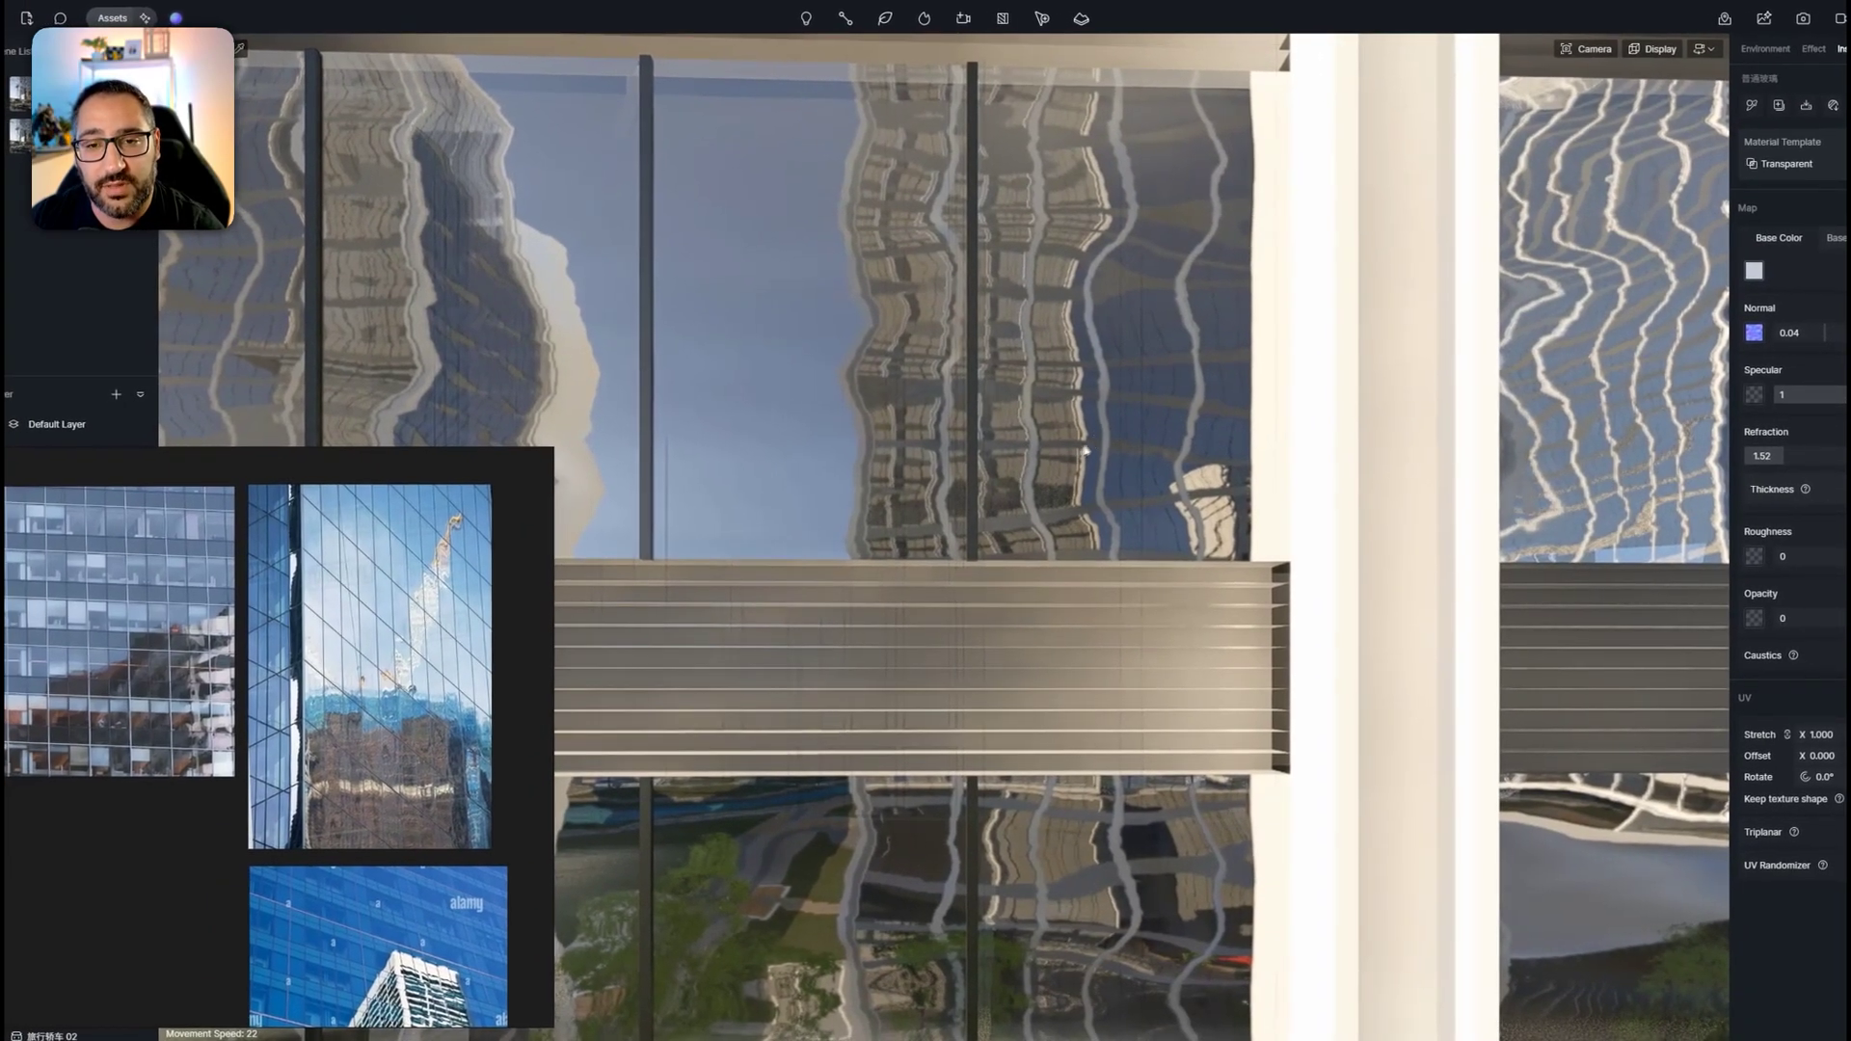
# Set the glass material's UV stretch to 0.5 and reduce it further to 0.3 on both X and Y
pyautogui.scroll(-4, 1043, 450)
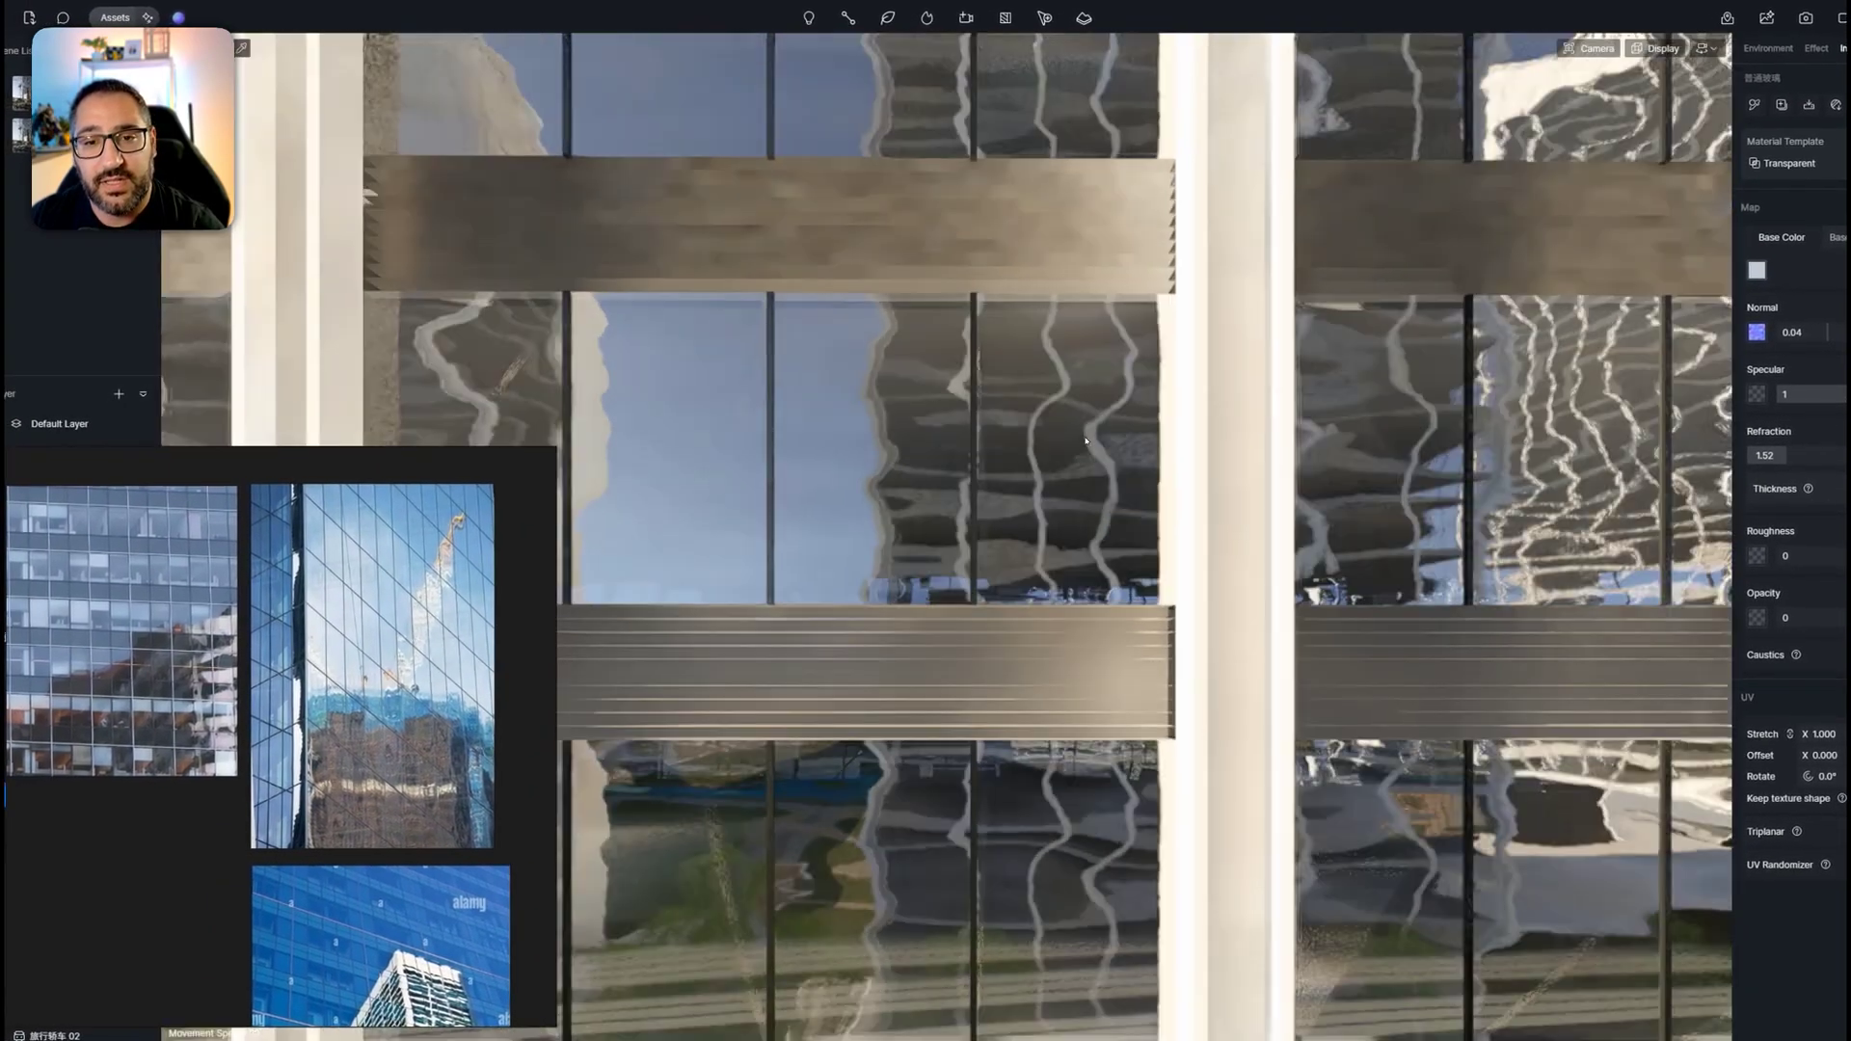
pyautogui.scroll(3, 1043, 449)
pyautogui.scroll(-5, 1087, 441)
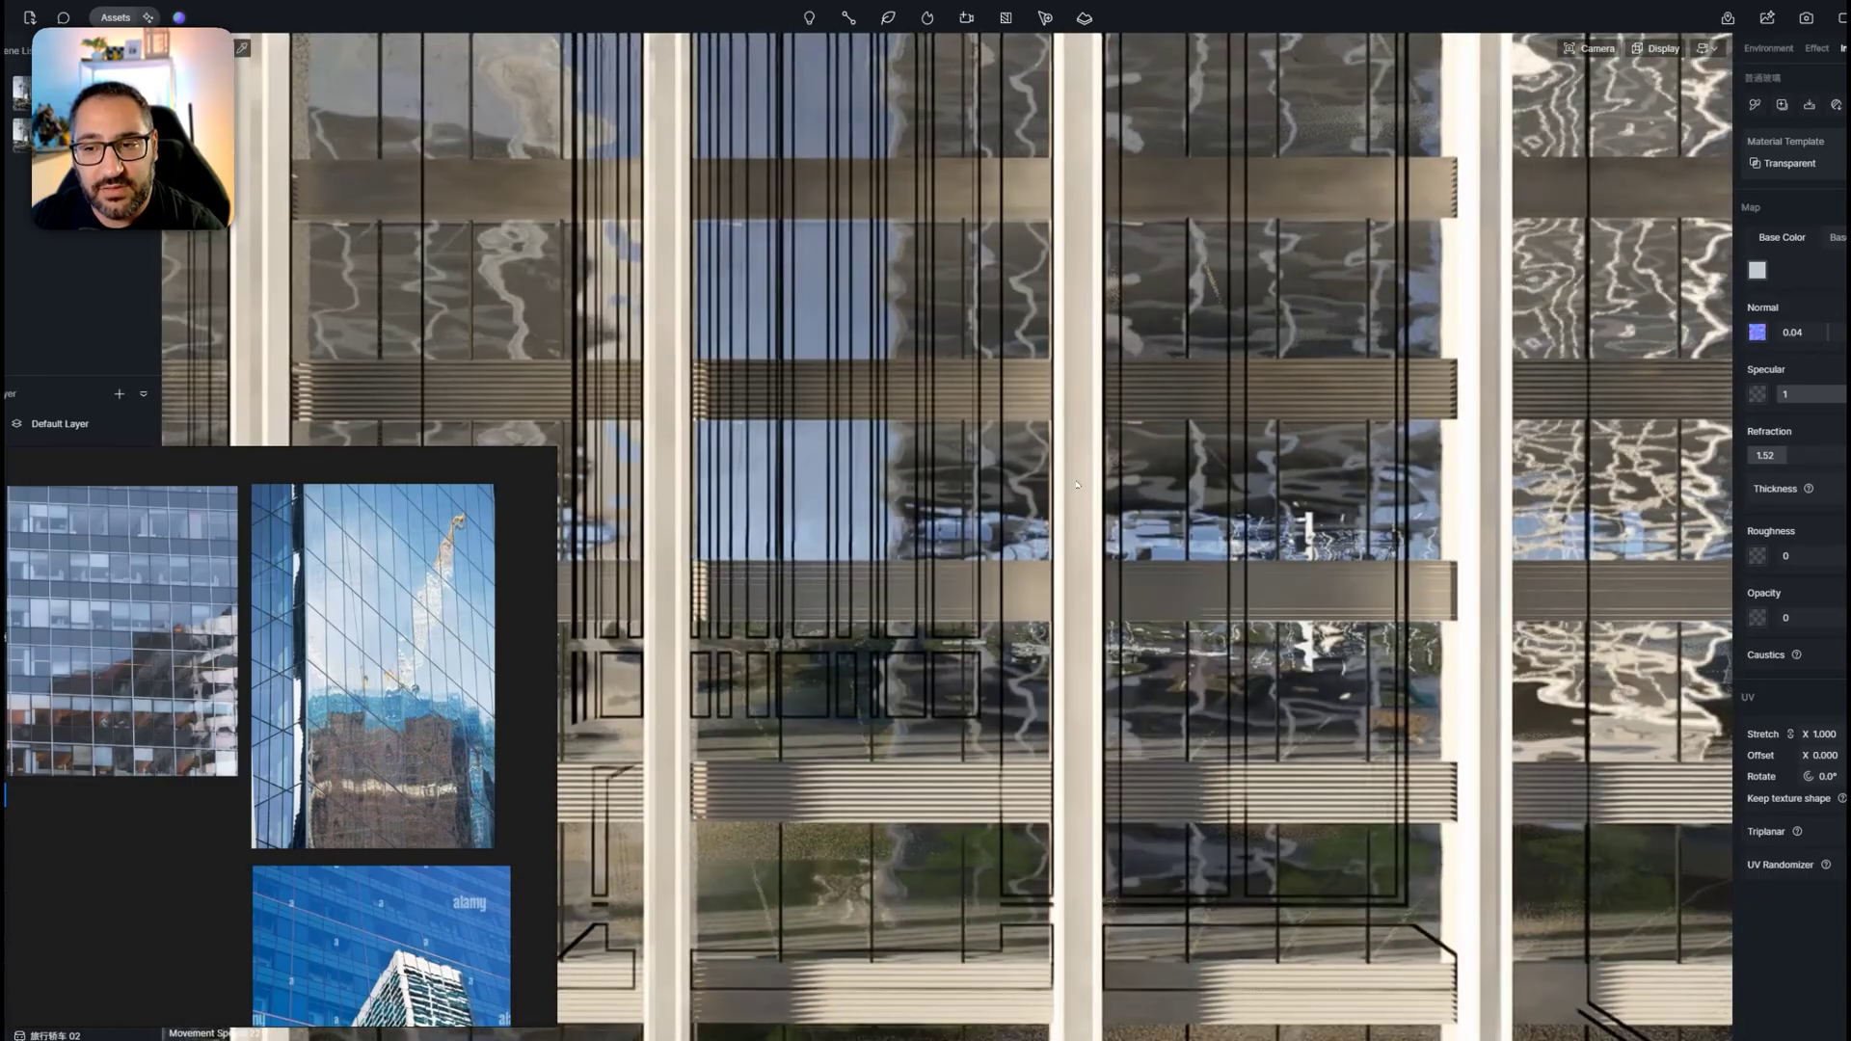
pyautogui.scroll(3, 1077, 484)
pyautogui.scroll(3, 1076, 483)
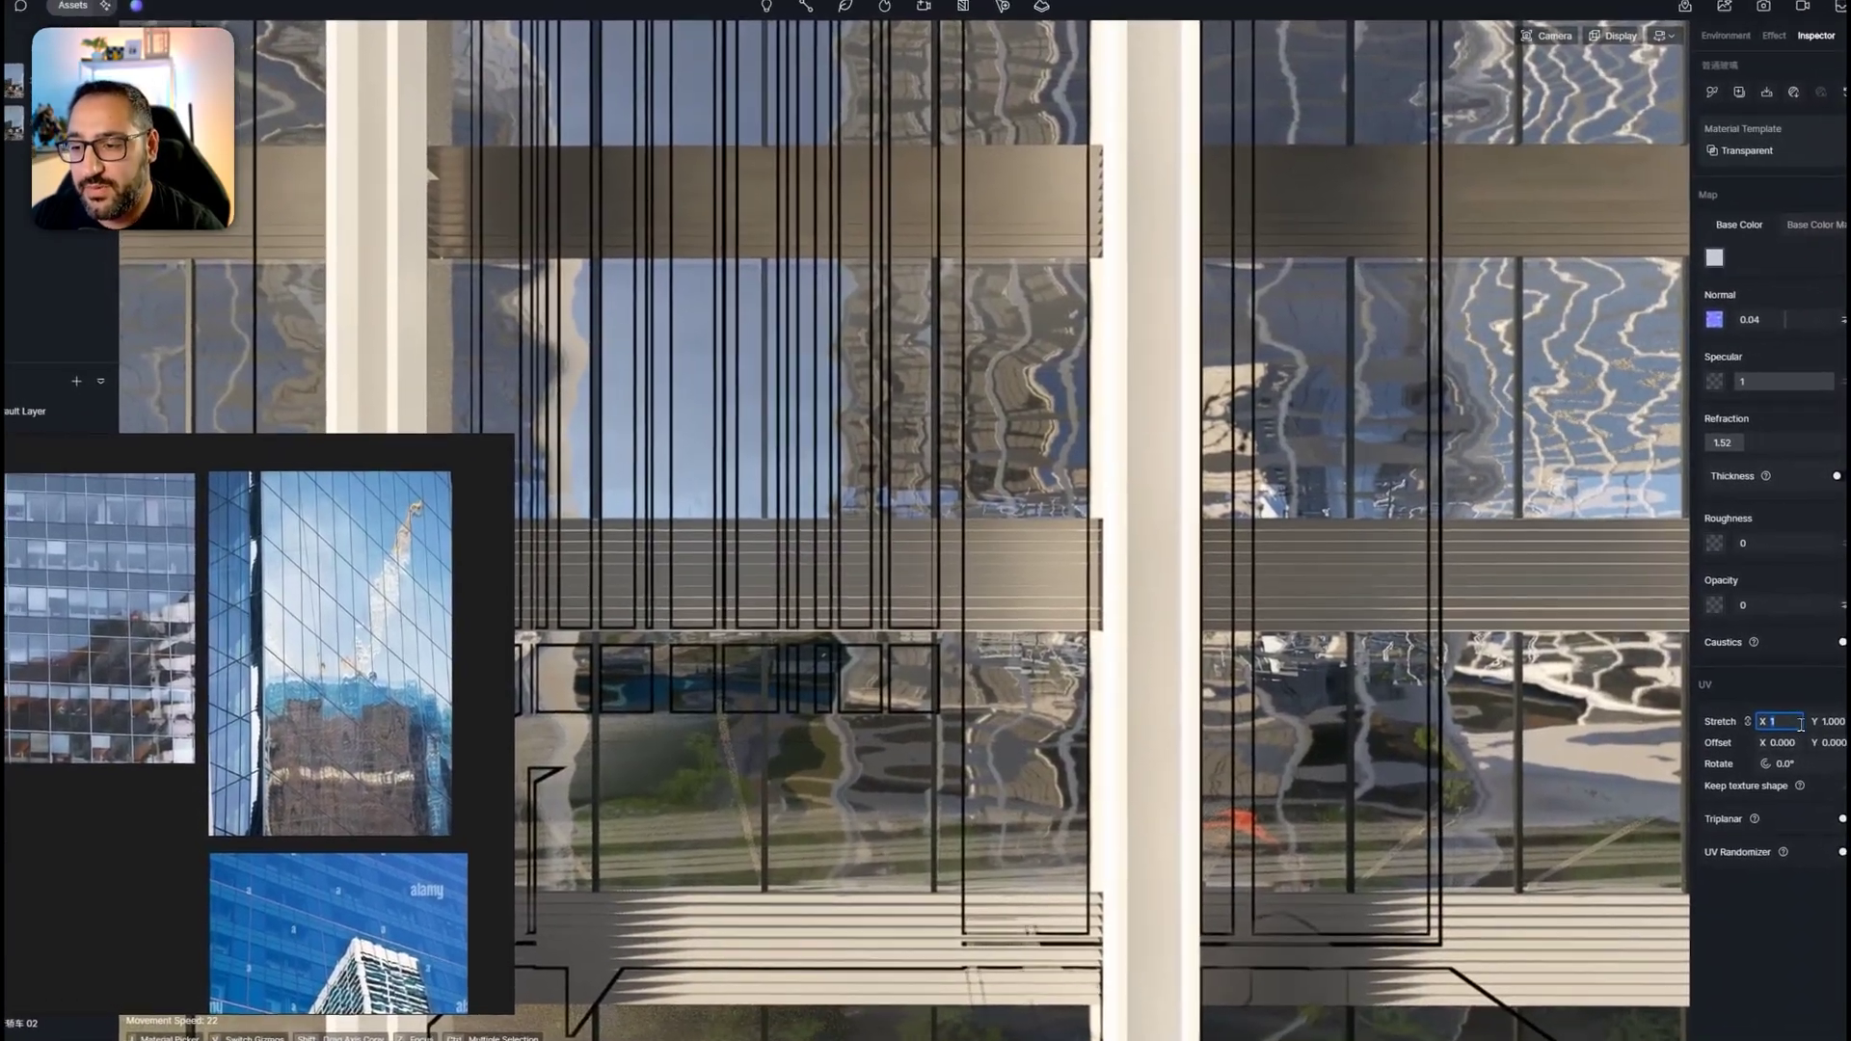
pyautogui.click(1770, 714)
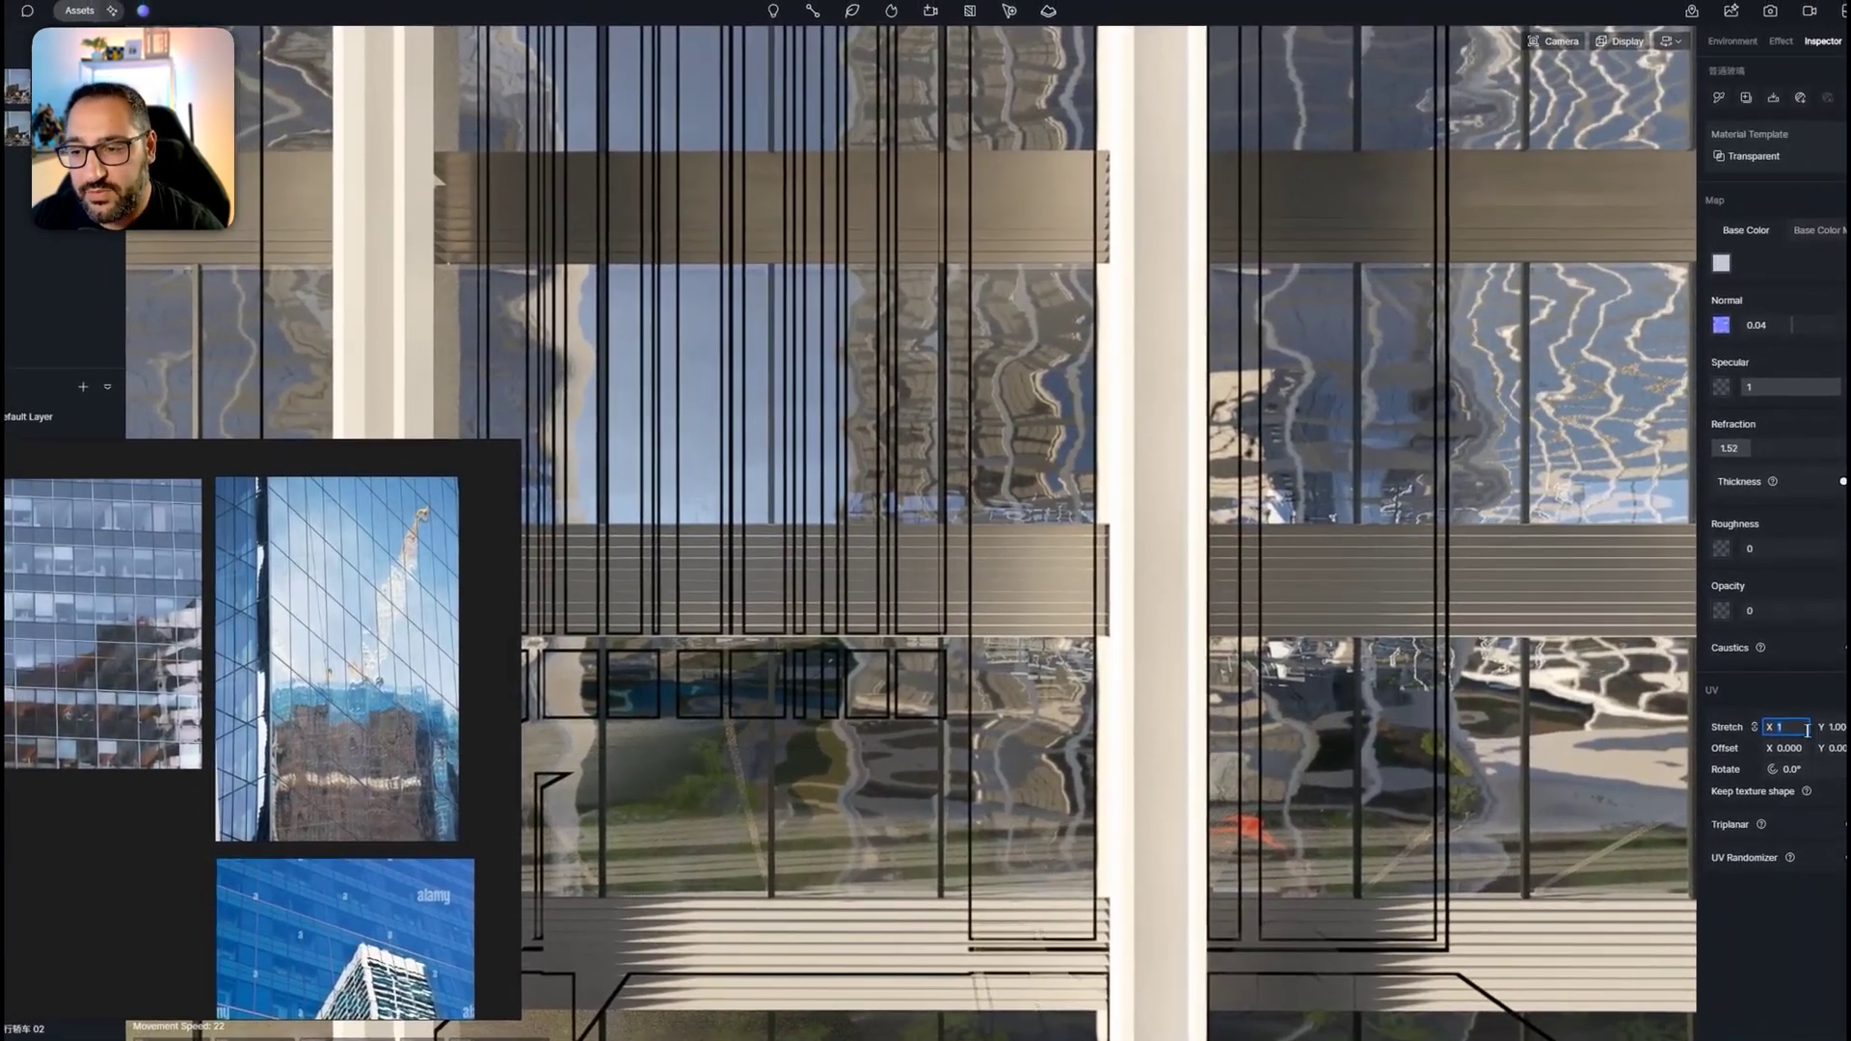
pyautogui.write('1')
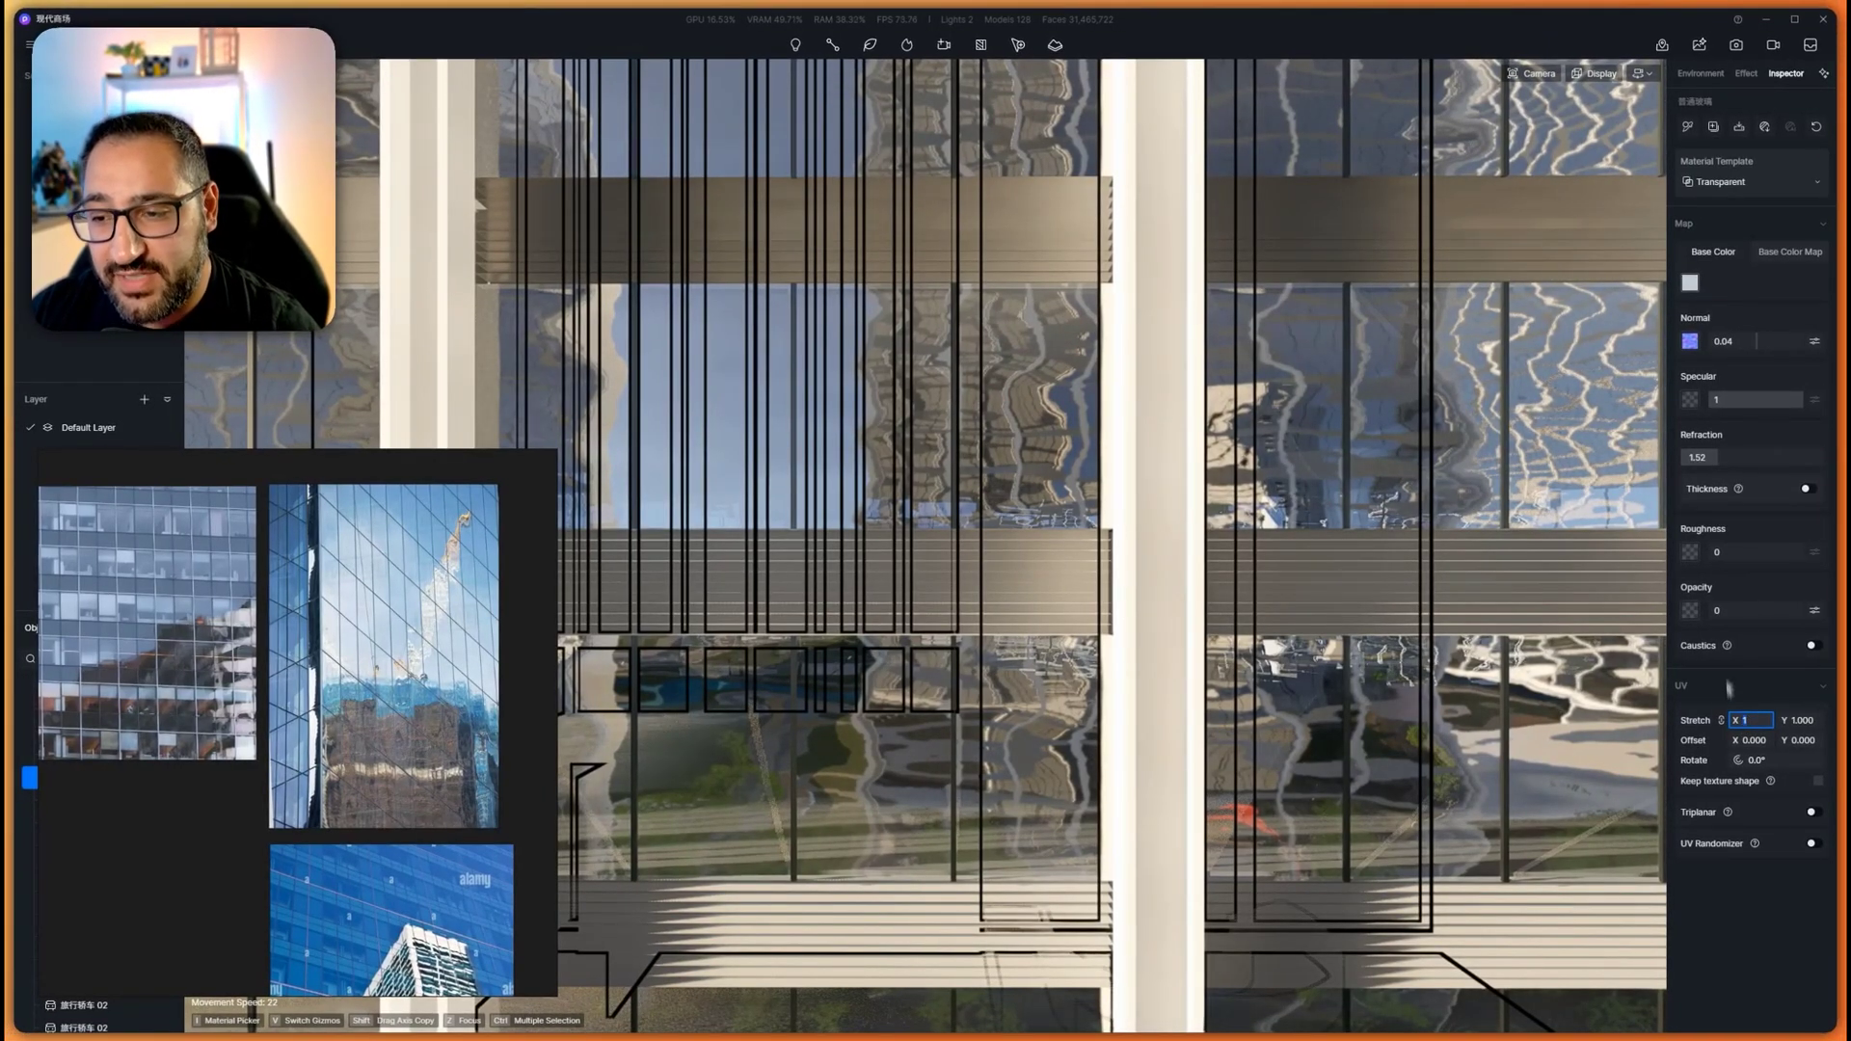
pyautogui.press('Return')
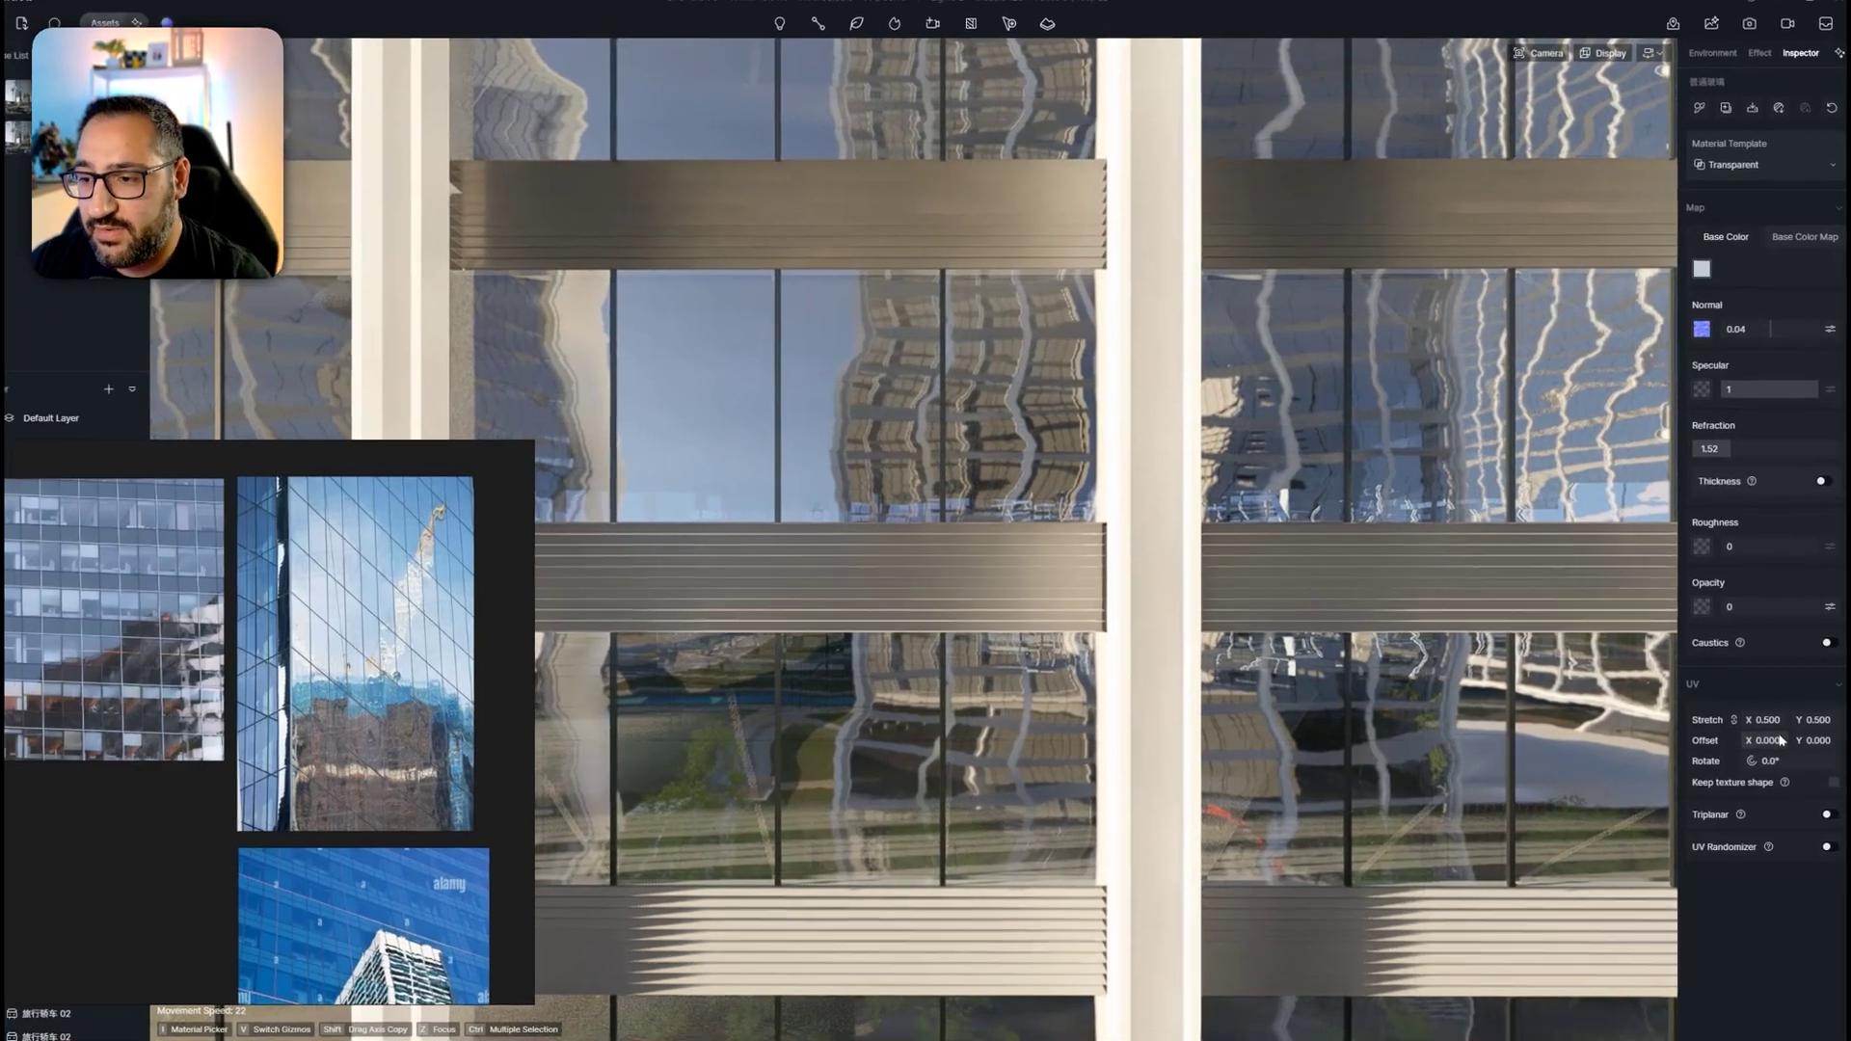
pyautogui.click(1762, 721)
pyautogui.write('.3')
pyautogui.press('Return')
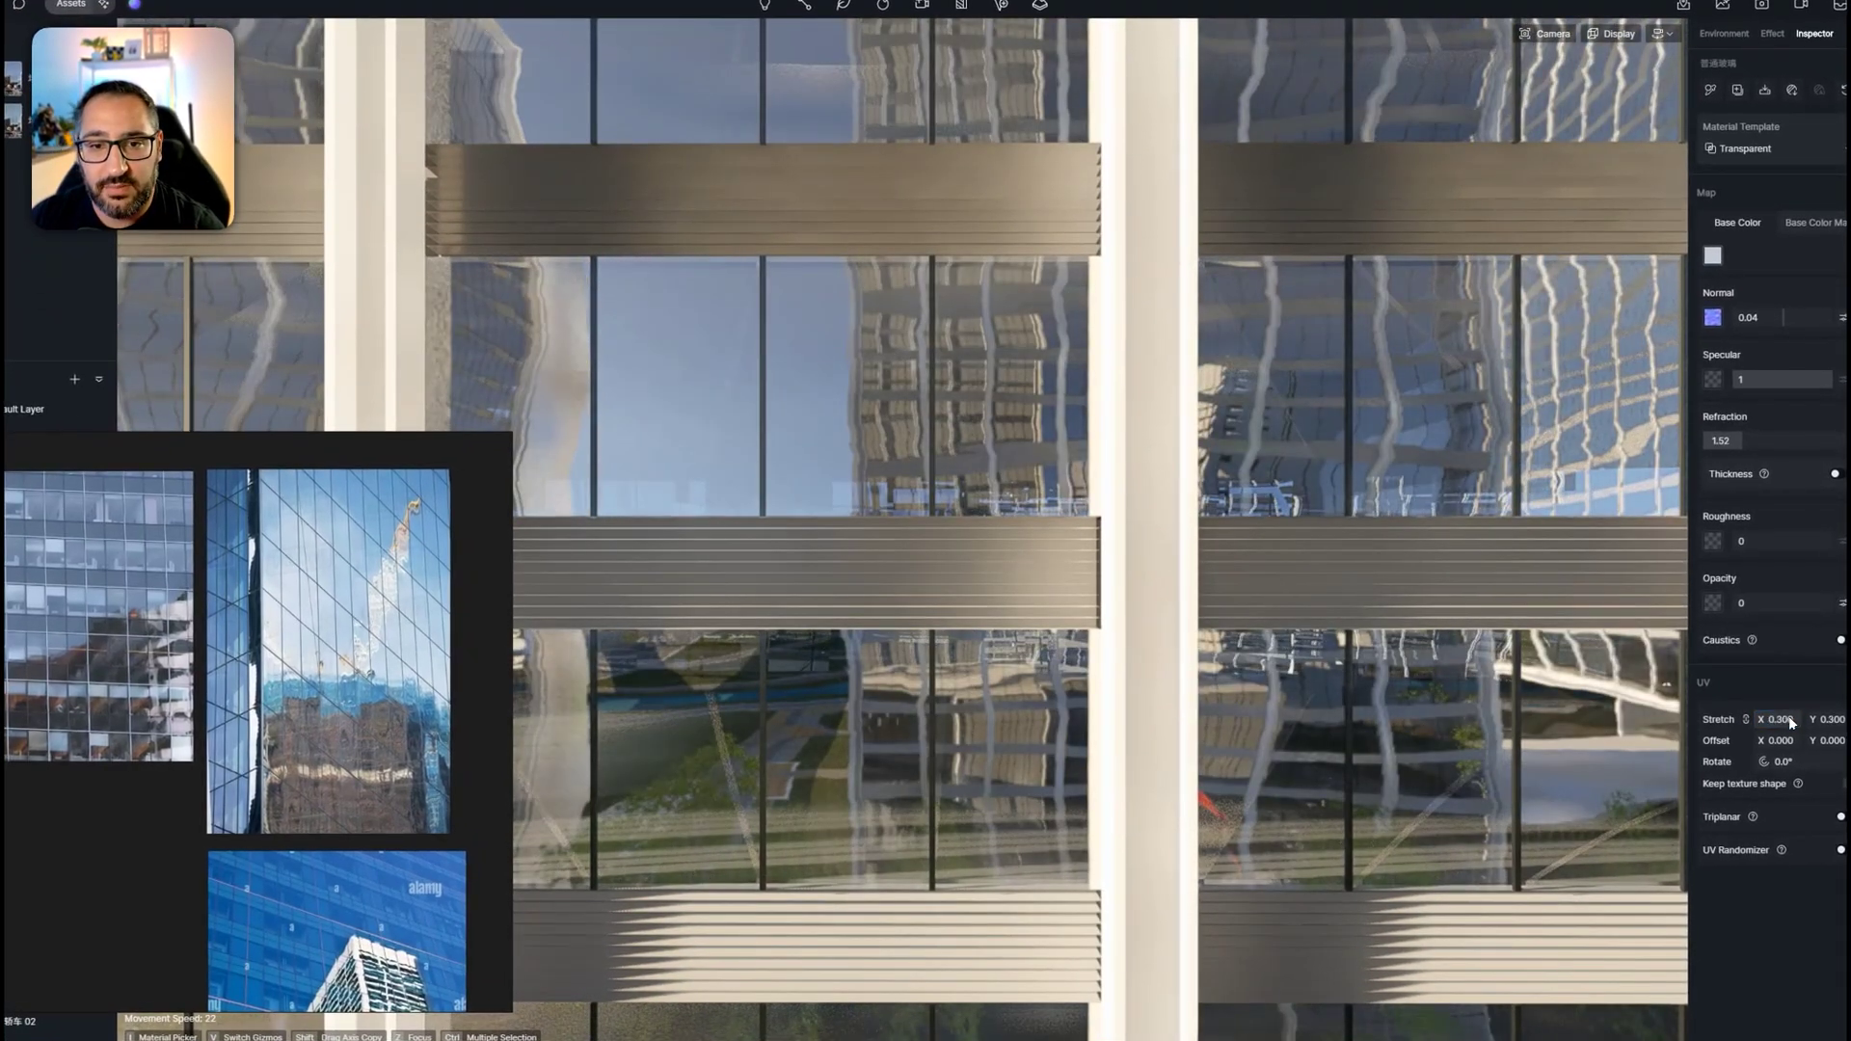
# Lower the glass material's normal strength to 0.02 for subtler reflection distortion across the facade
pyautogui.scroll(-5, 979, 387)
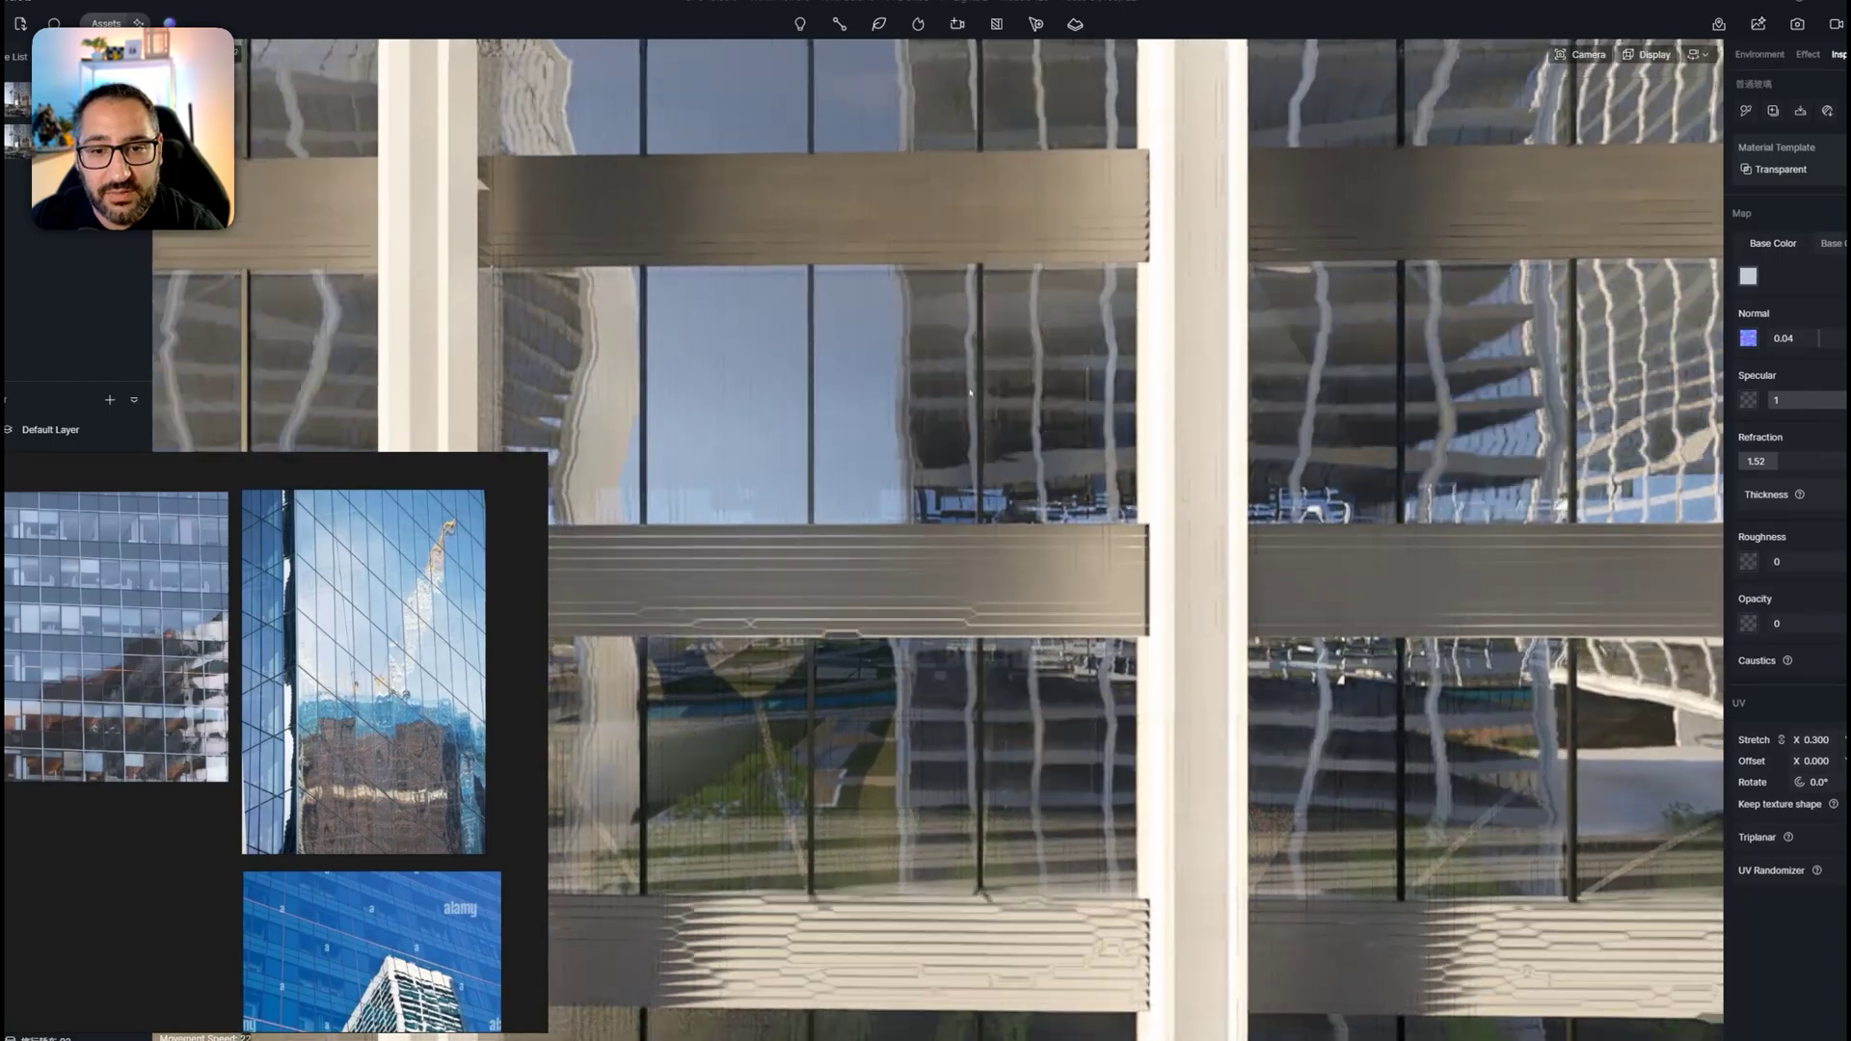
pyautogui.scroll(-3, 998, 213)
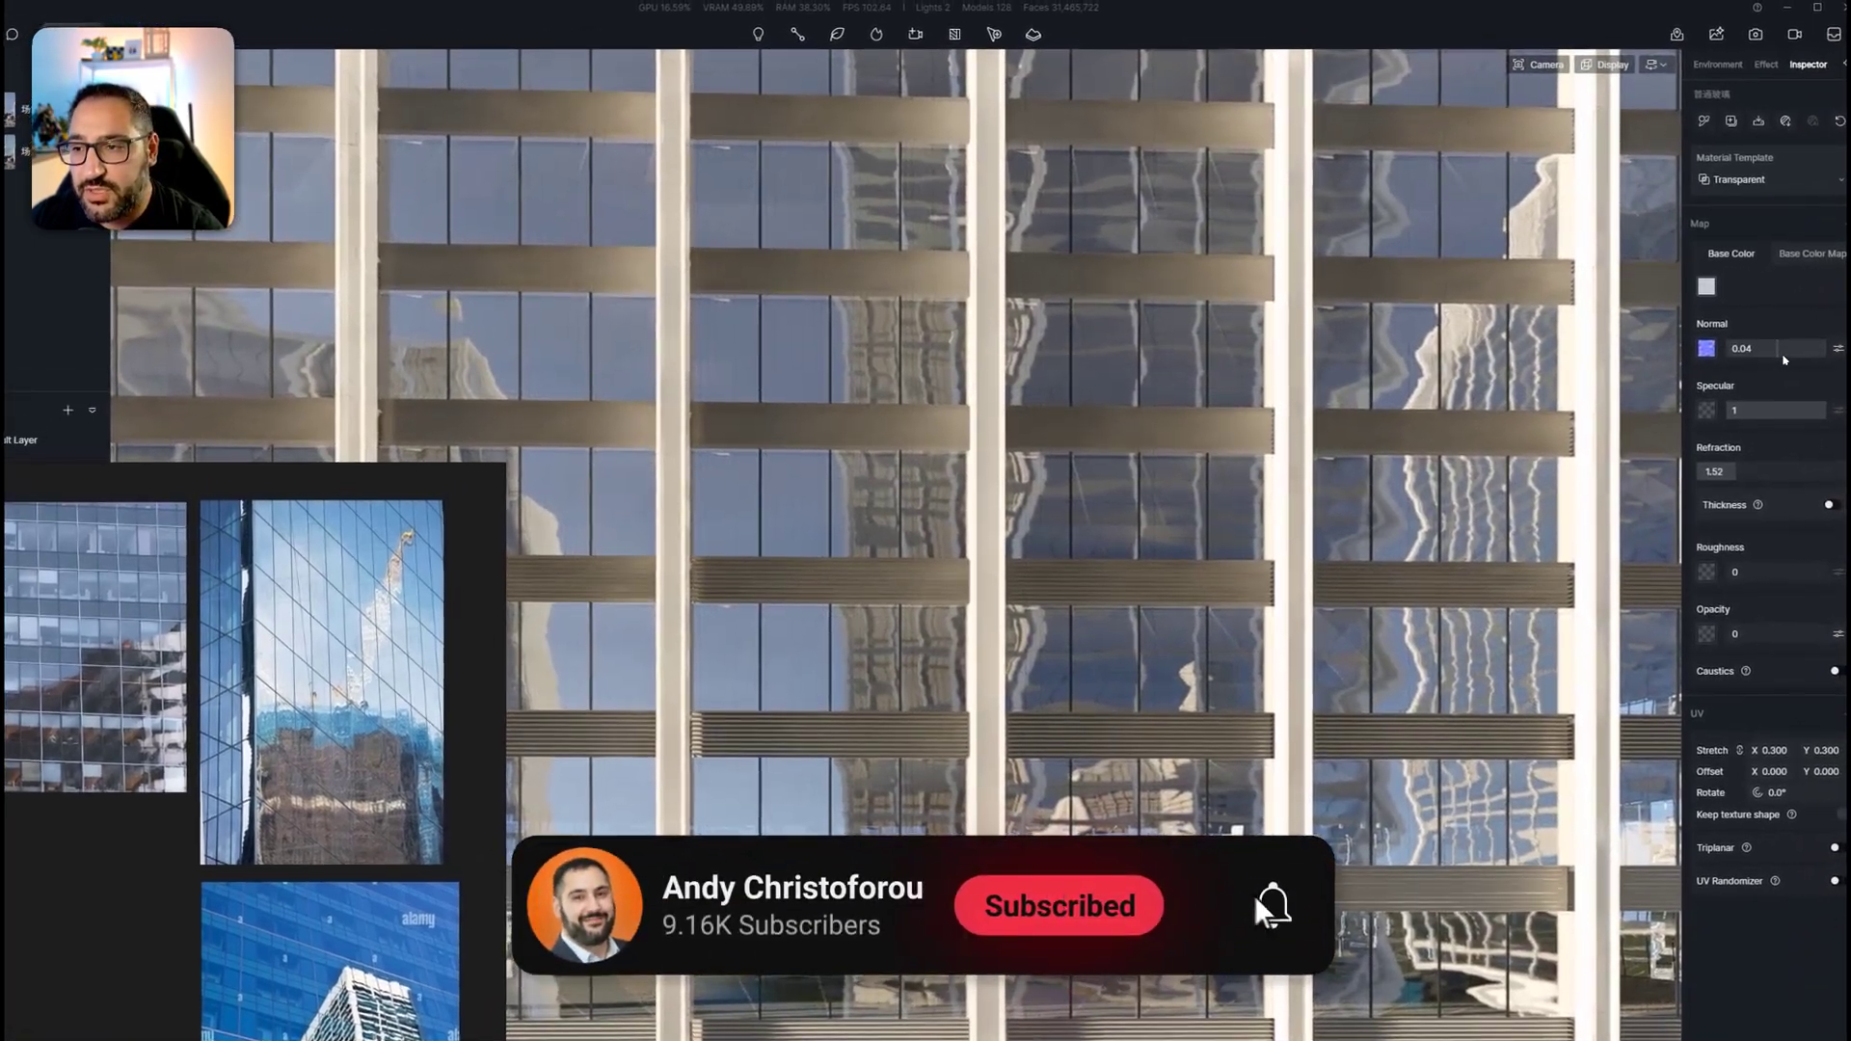
pyautogui.moveTo(1782, 360); pyautogui.dragTo(1780, 360)
pyautogui.scroll(1, 1781, 358)
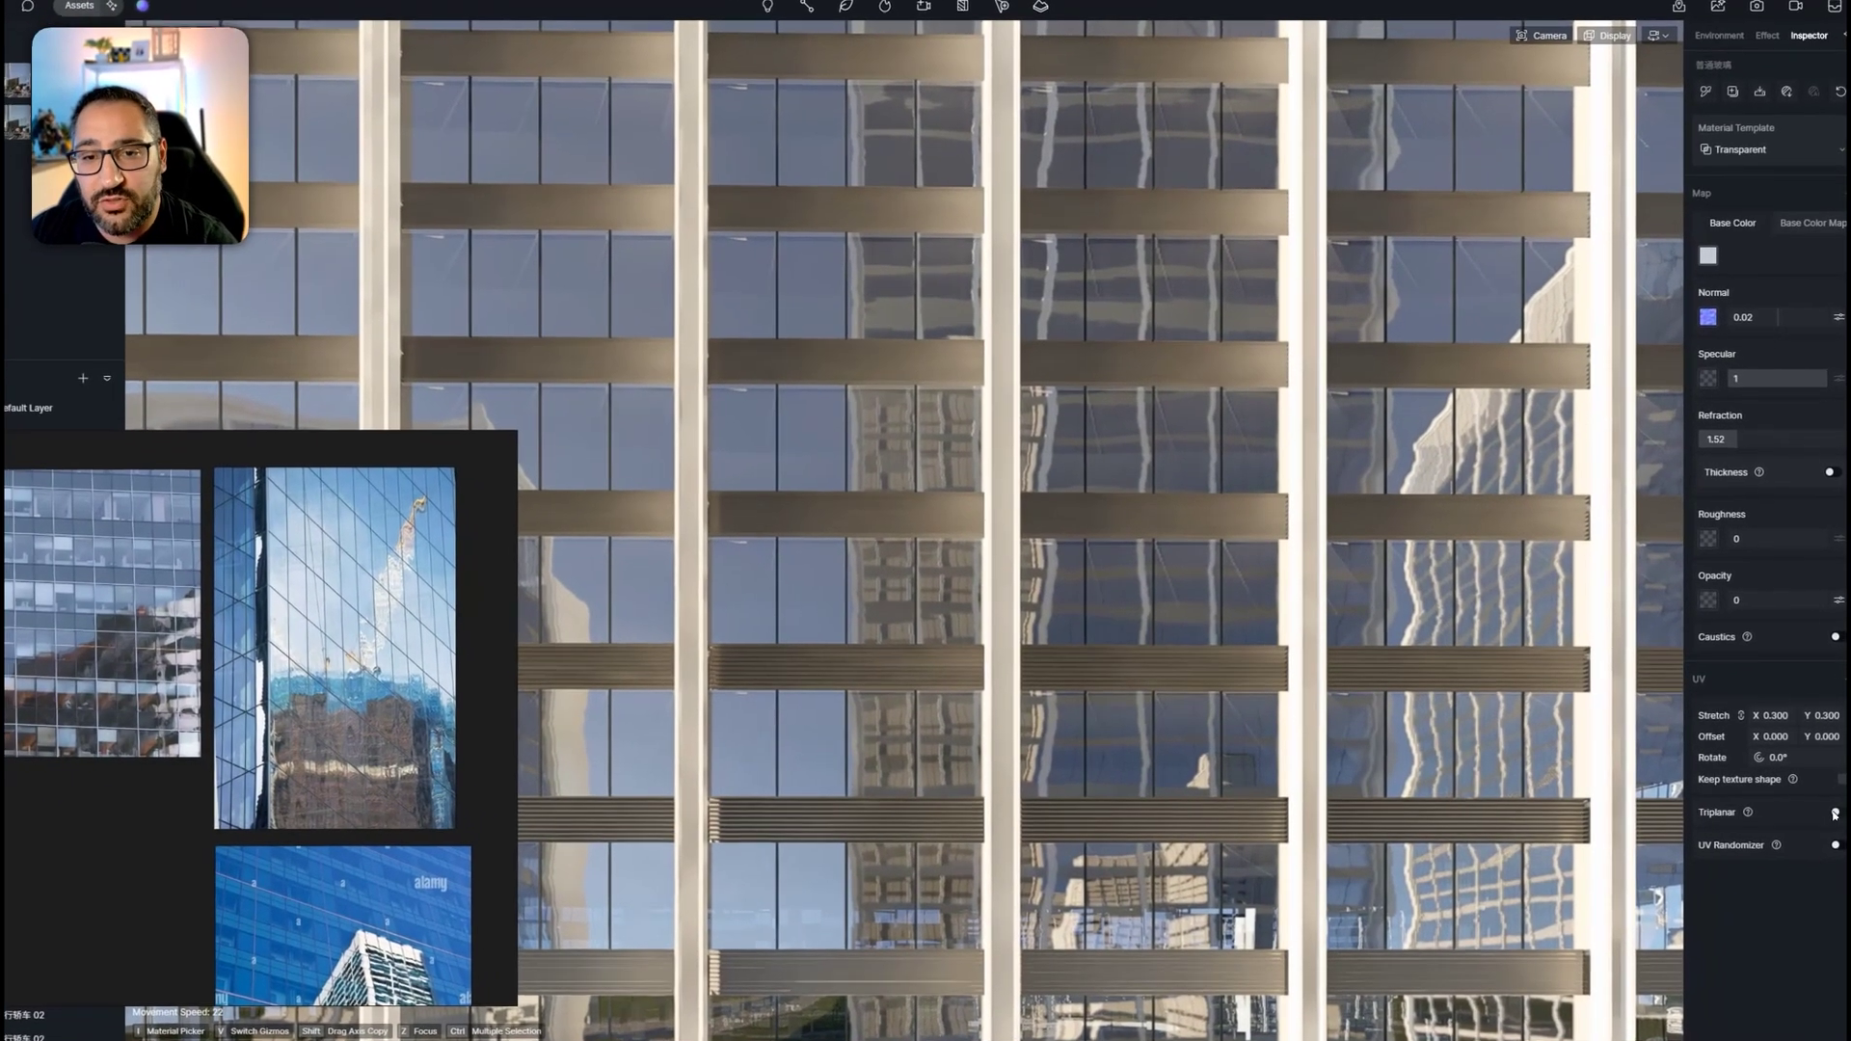
# Turn on triplanar mapping for the glass material, try a UV stretch of 0.15 and settle on 0.2
pyautogui.click(1812, 812)
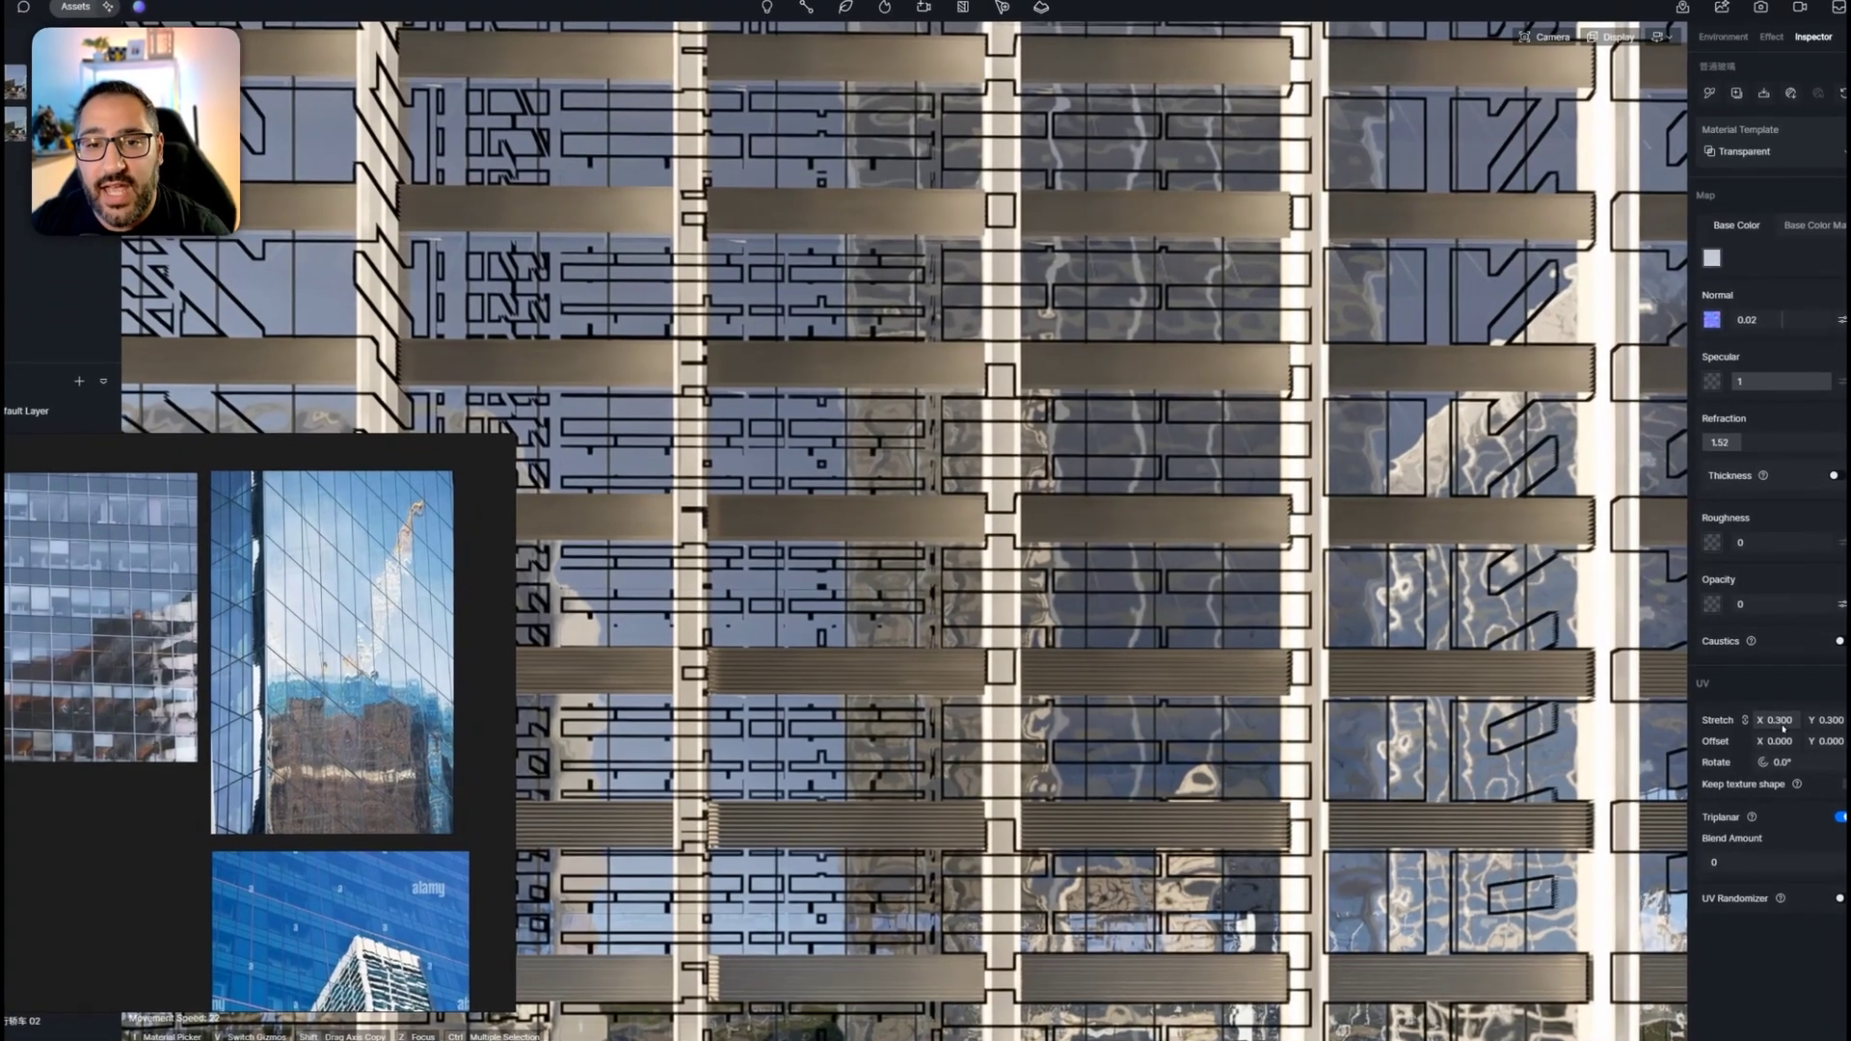
pyautogui.moveTo(1783, 729); pyautogui.dragTo(1785, 729)
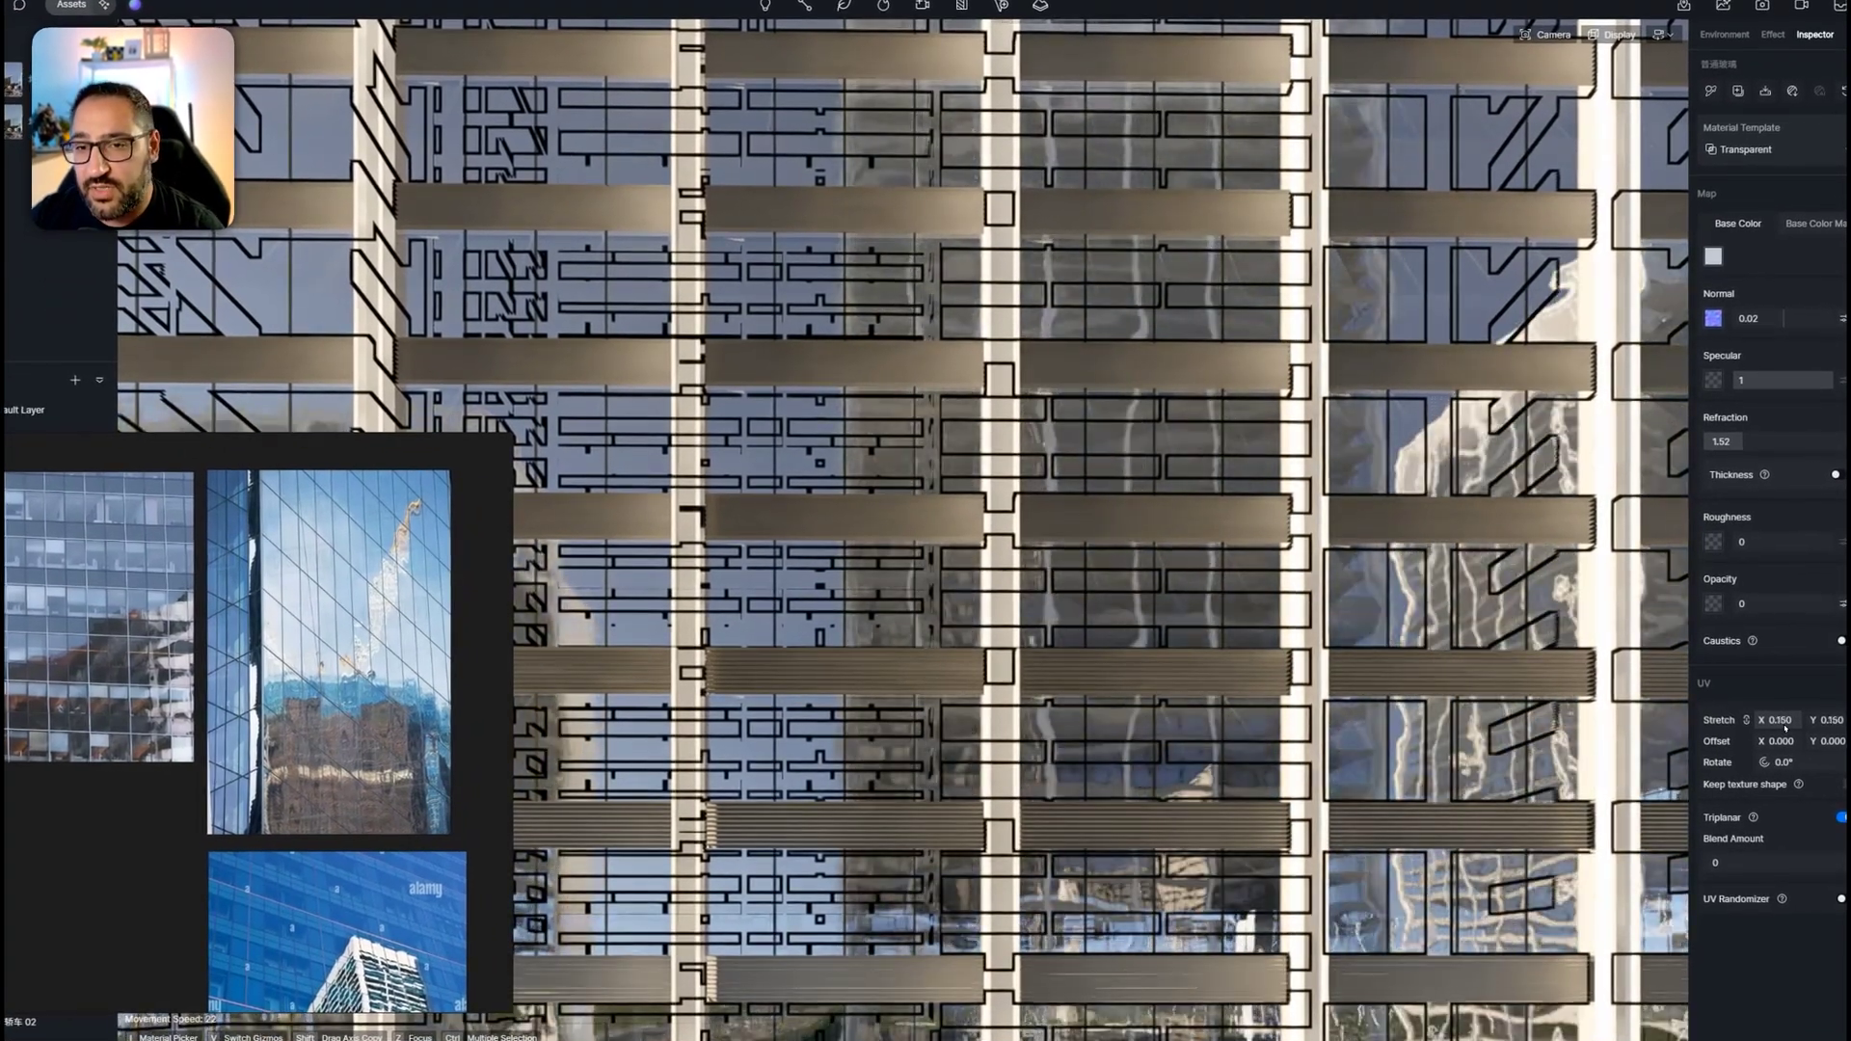
pyautogui.doubleClick(1780, 720)
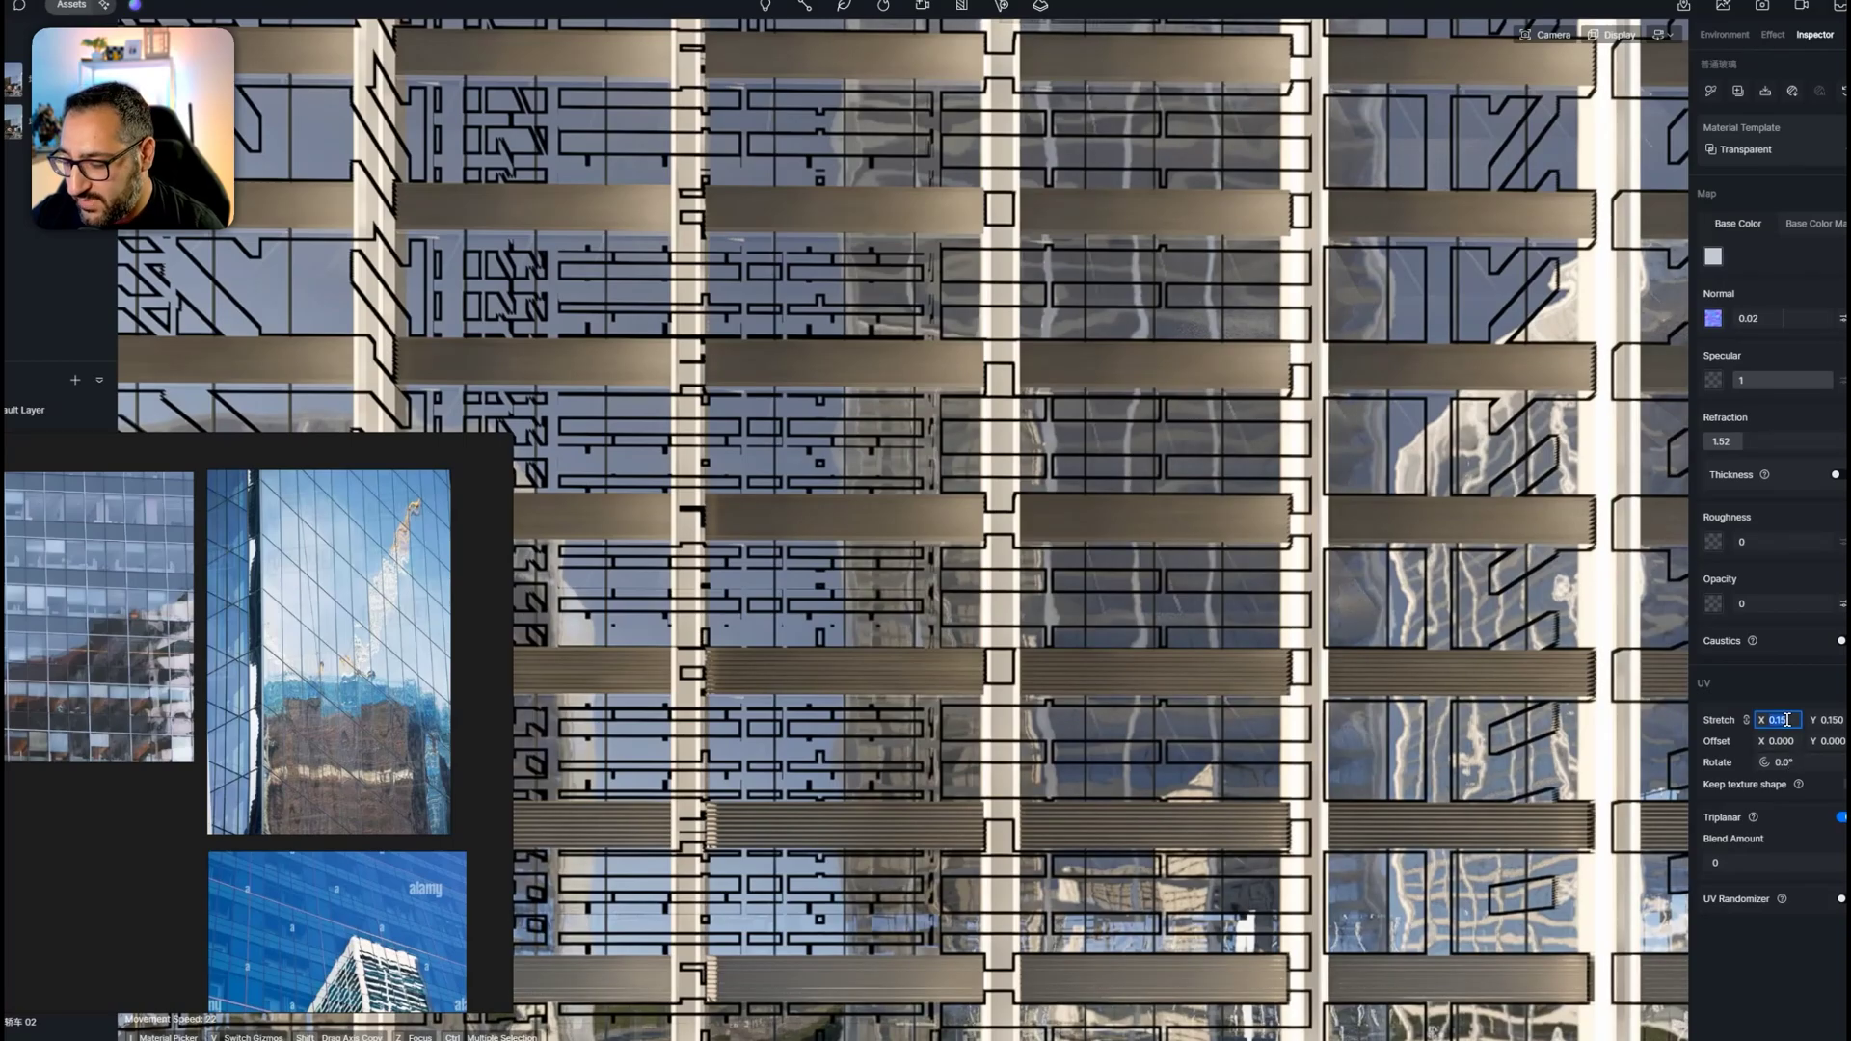
pyautogui.write('0.2')
pyautogui.press('Return')
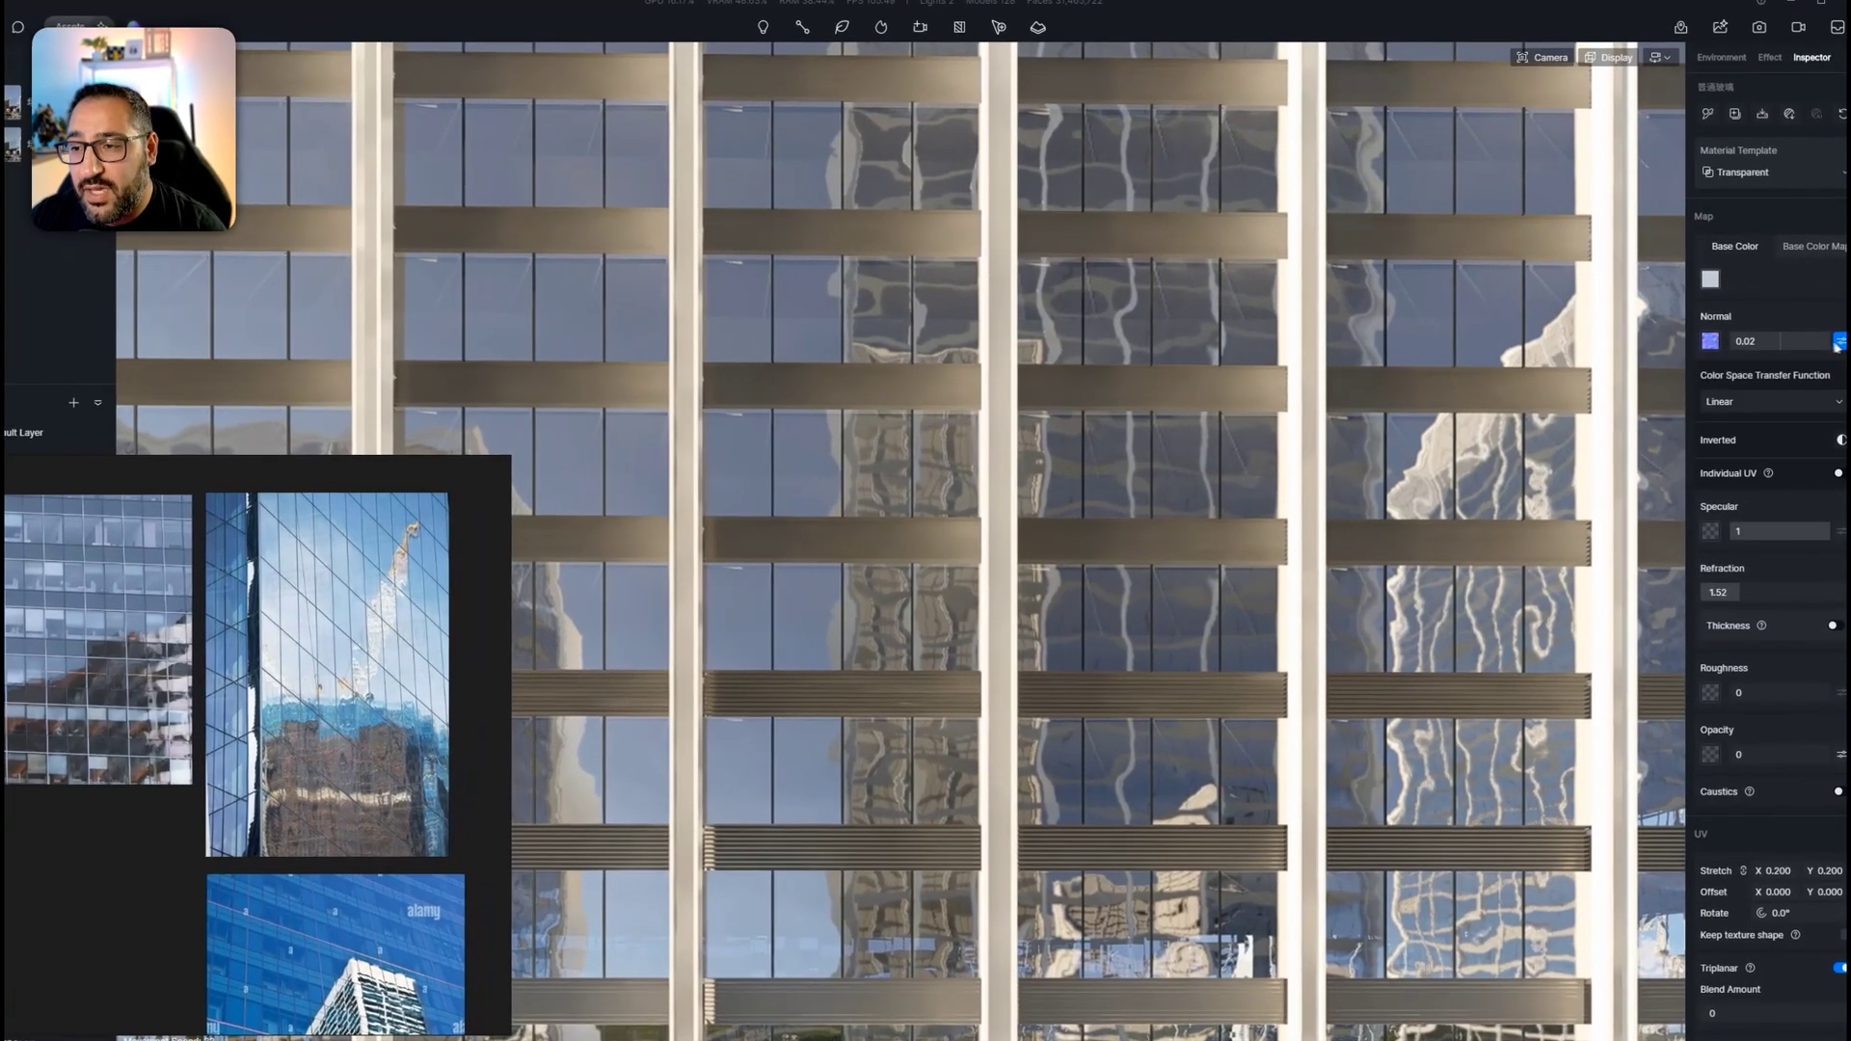
# Try a UV stretch of 0.5 on the glass material and settle on 0.1 for both X and Y
pyautogui.click(1830, 341)
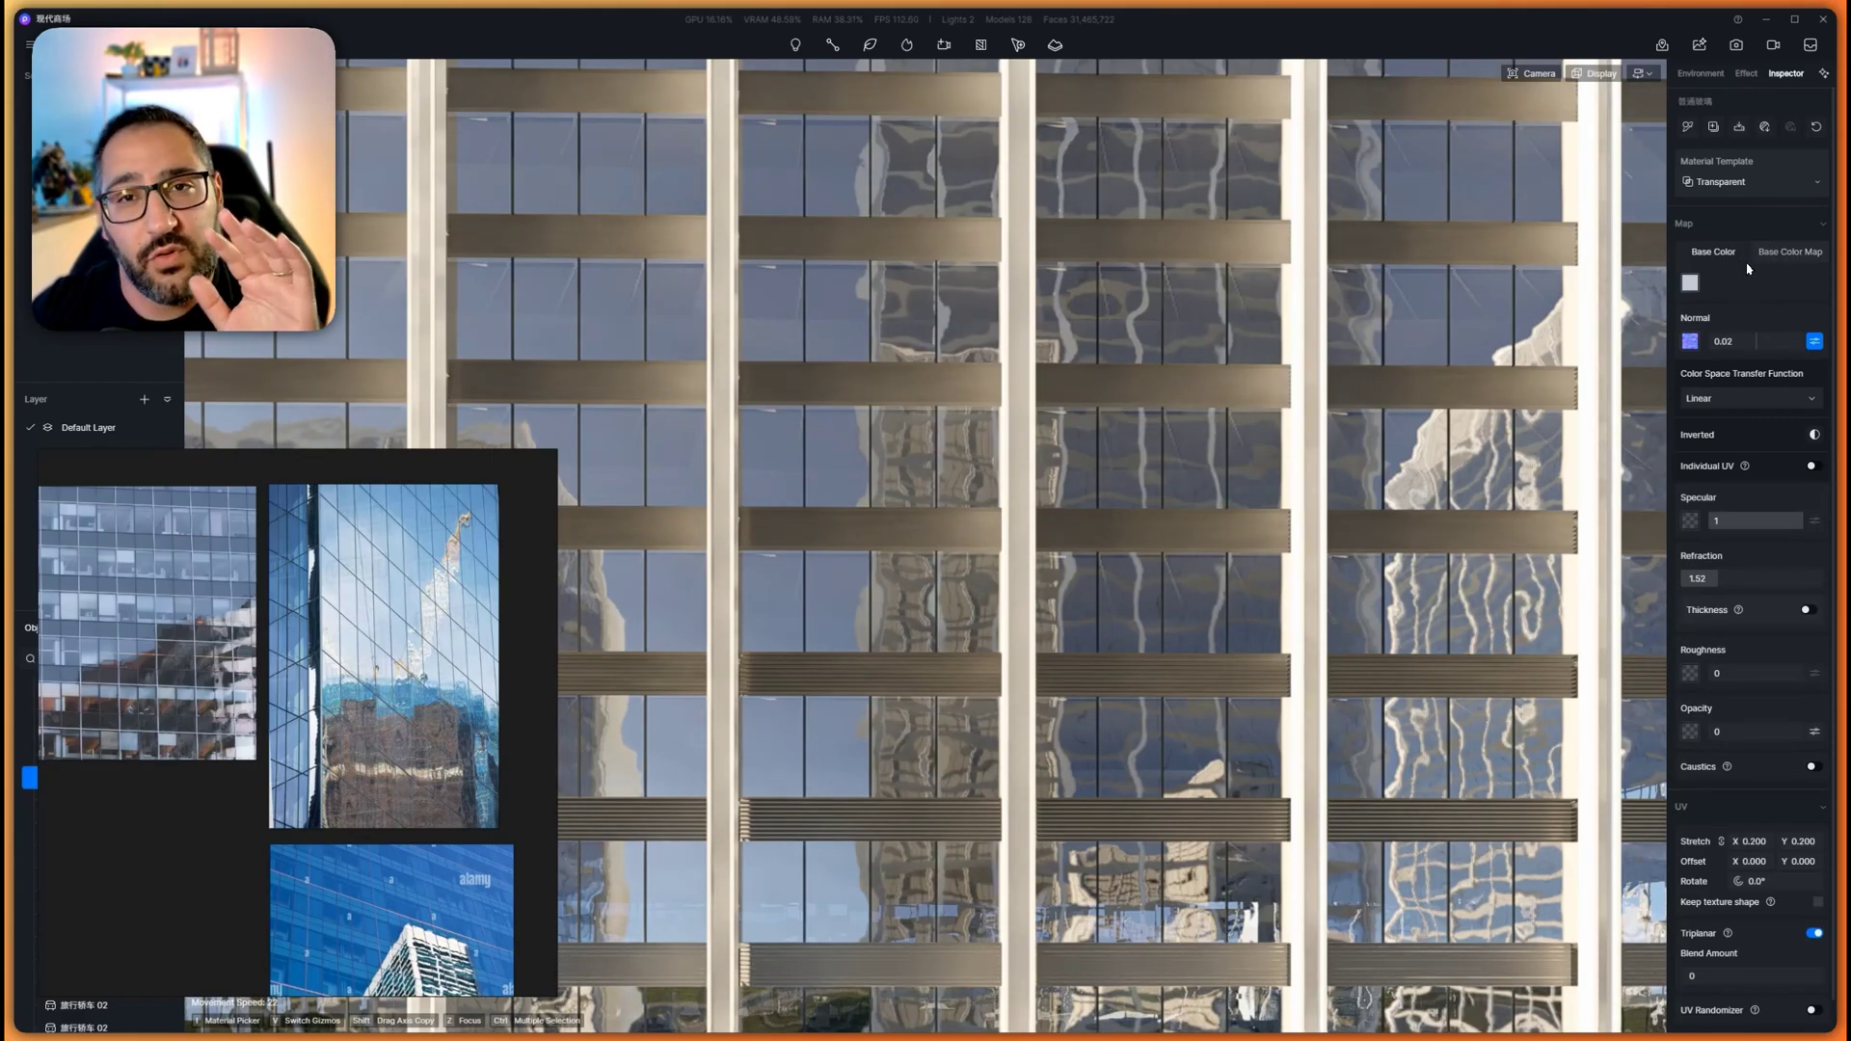
pyautogui.click(1811, 467)
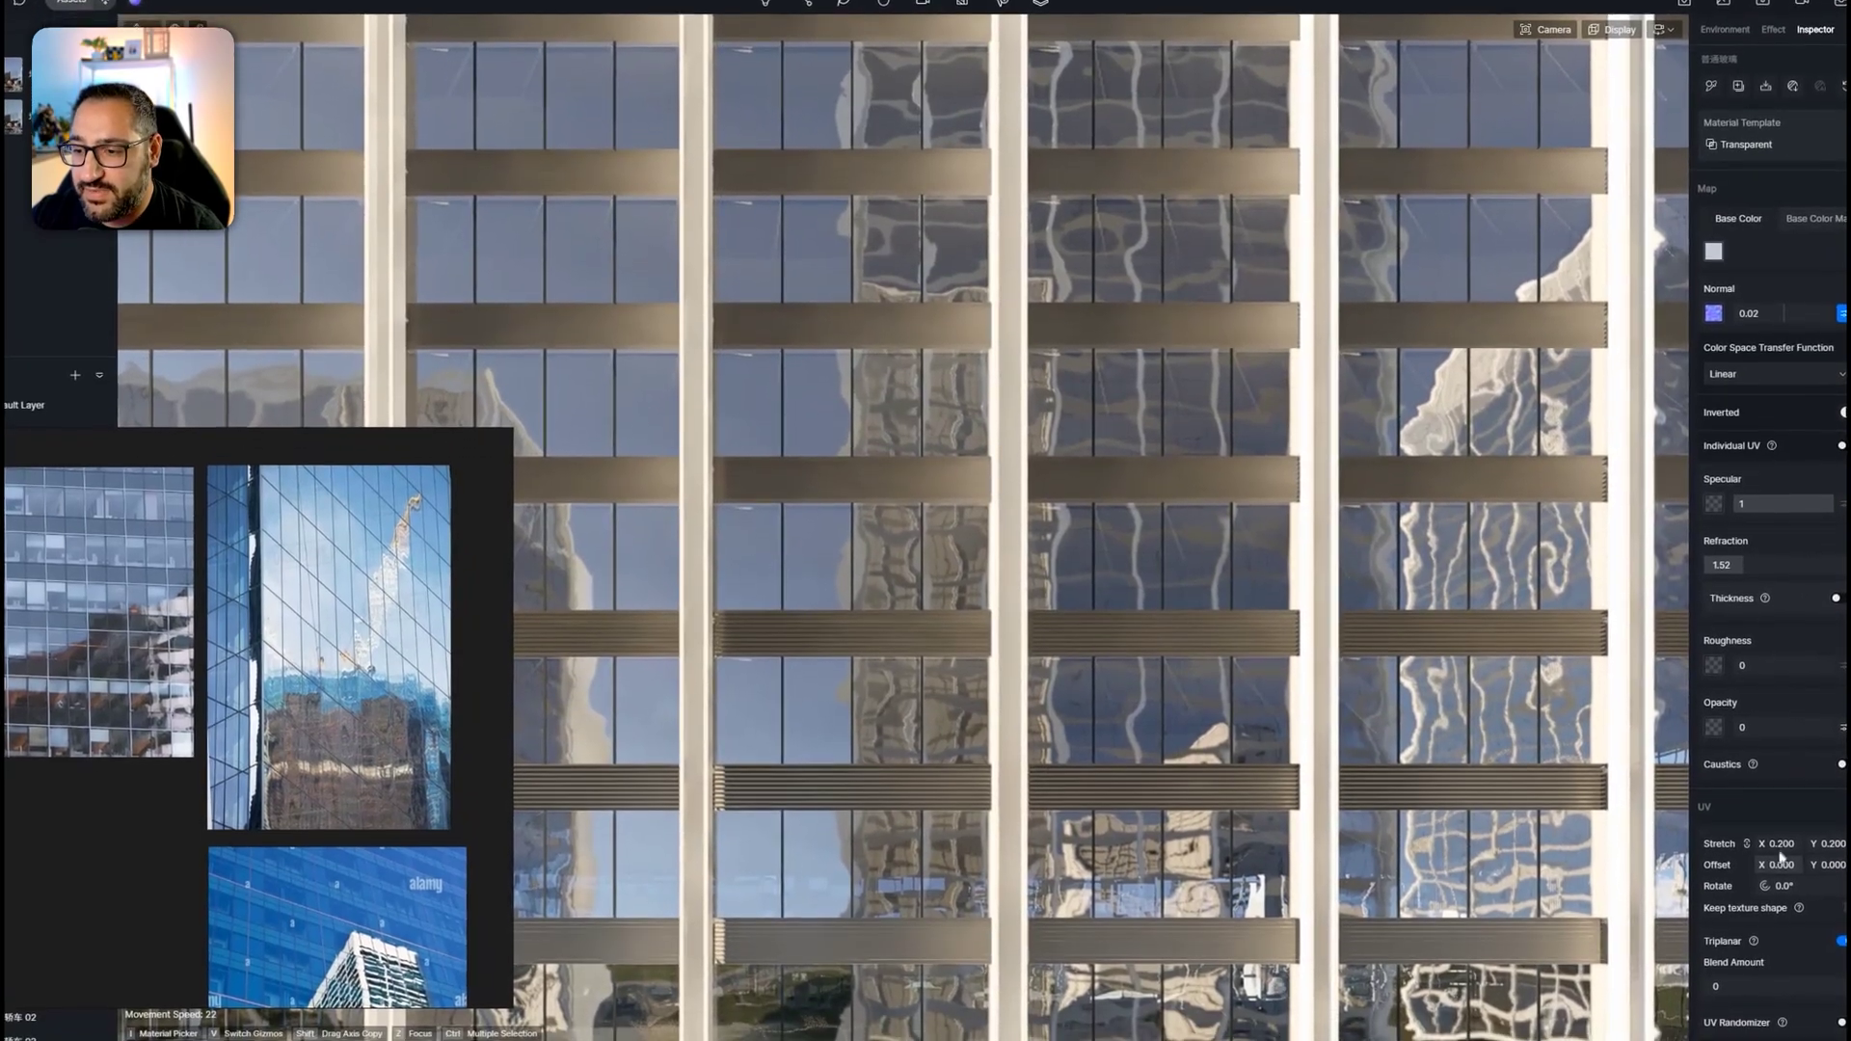
pyautogui.click(1796, 862)
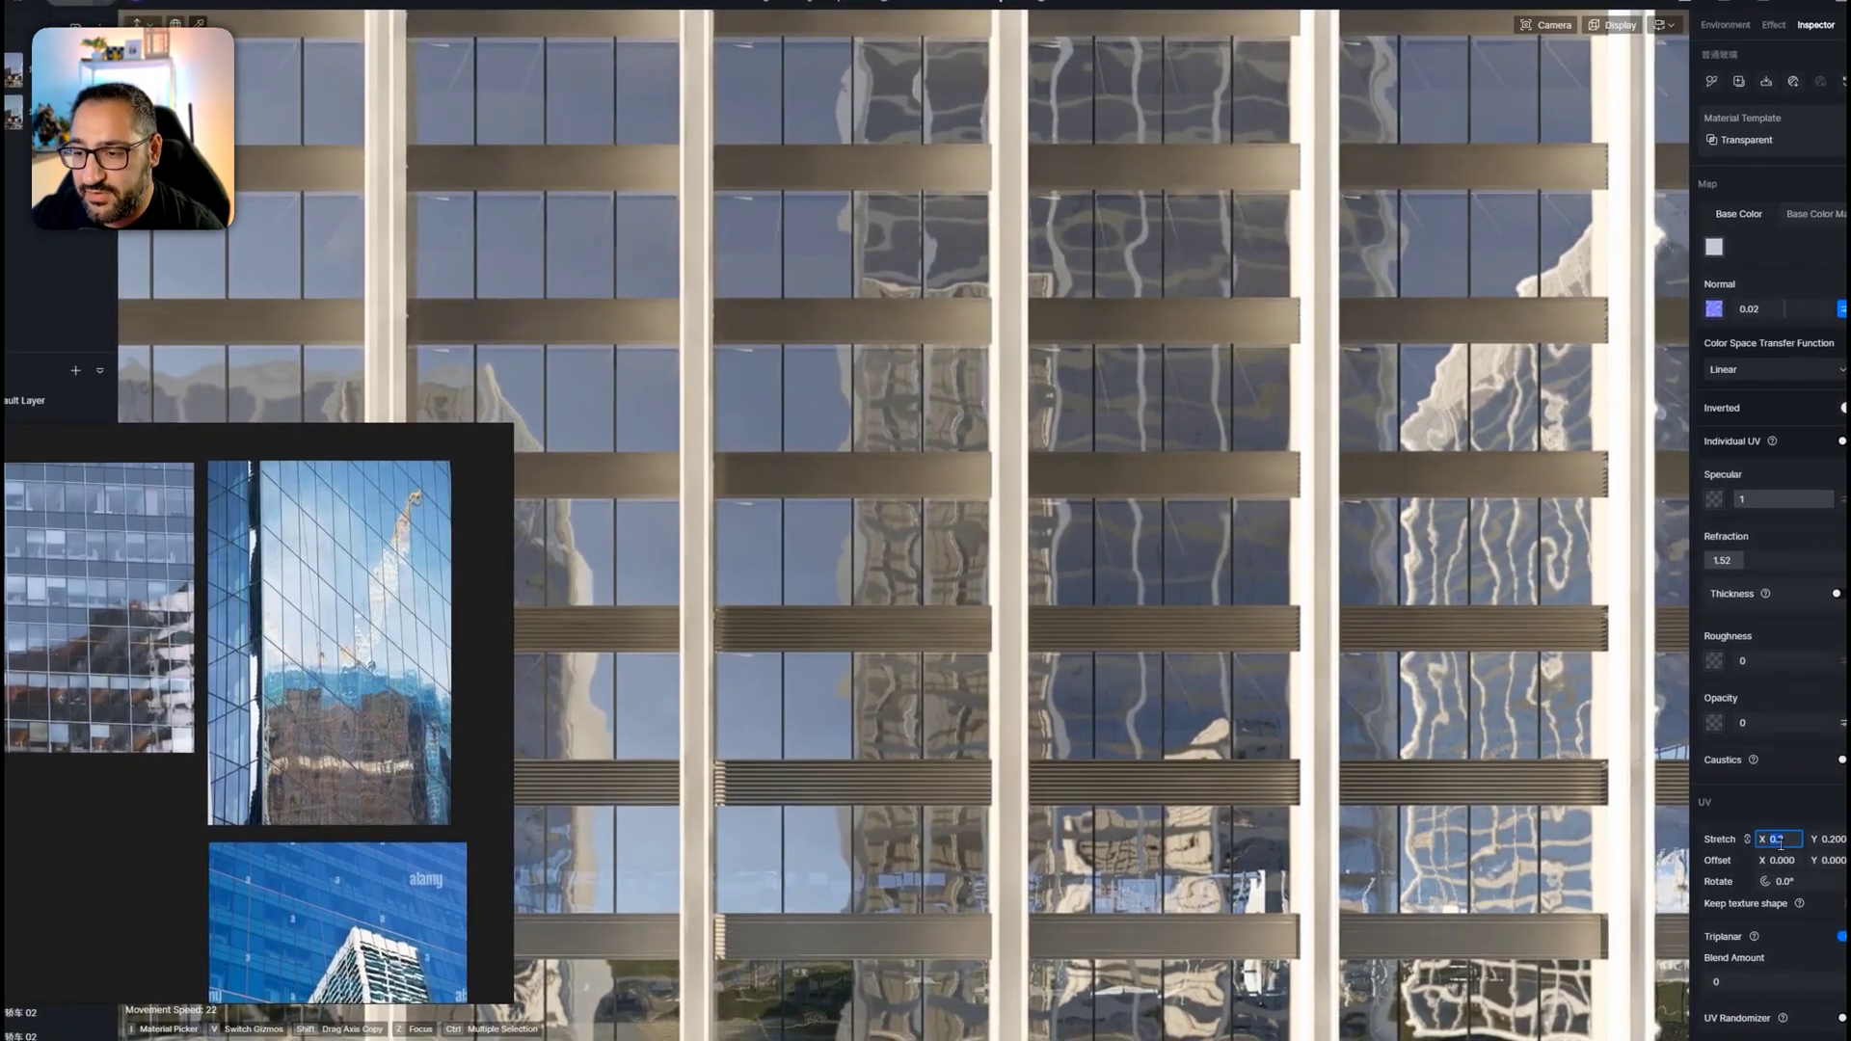
pyautogui.write('.5')
pyautogui.press('Return')
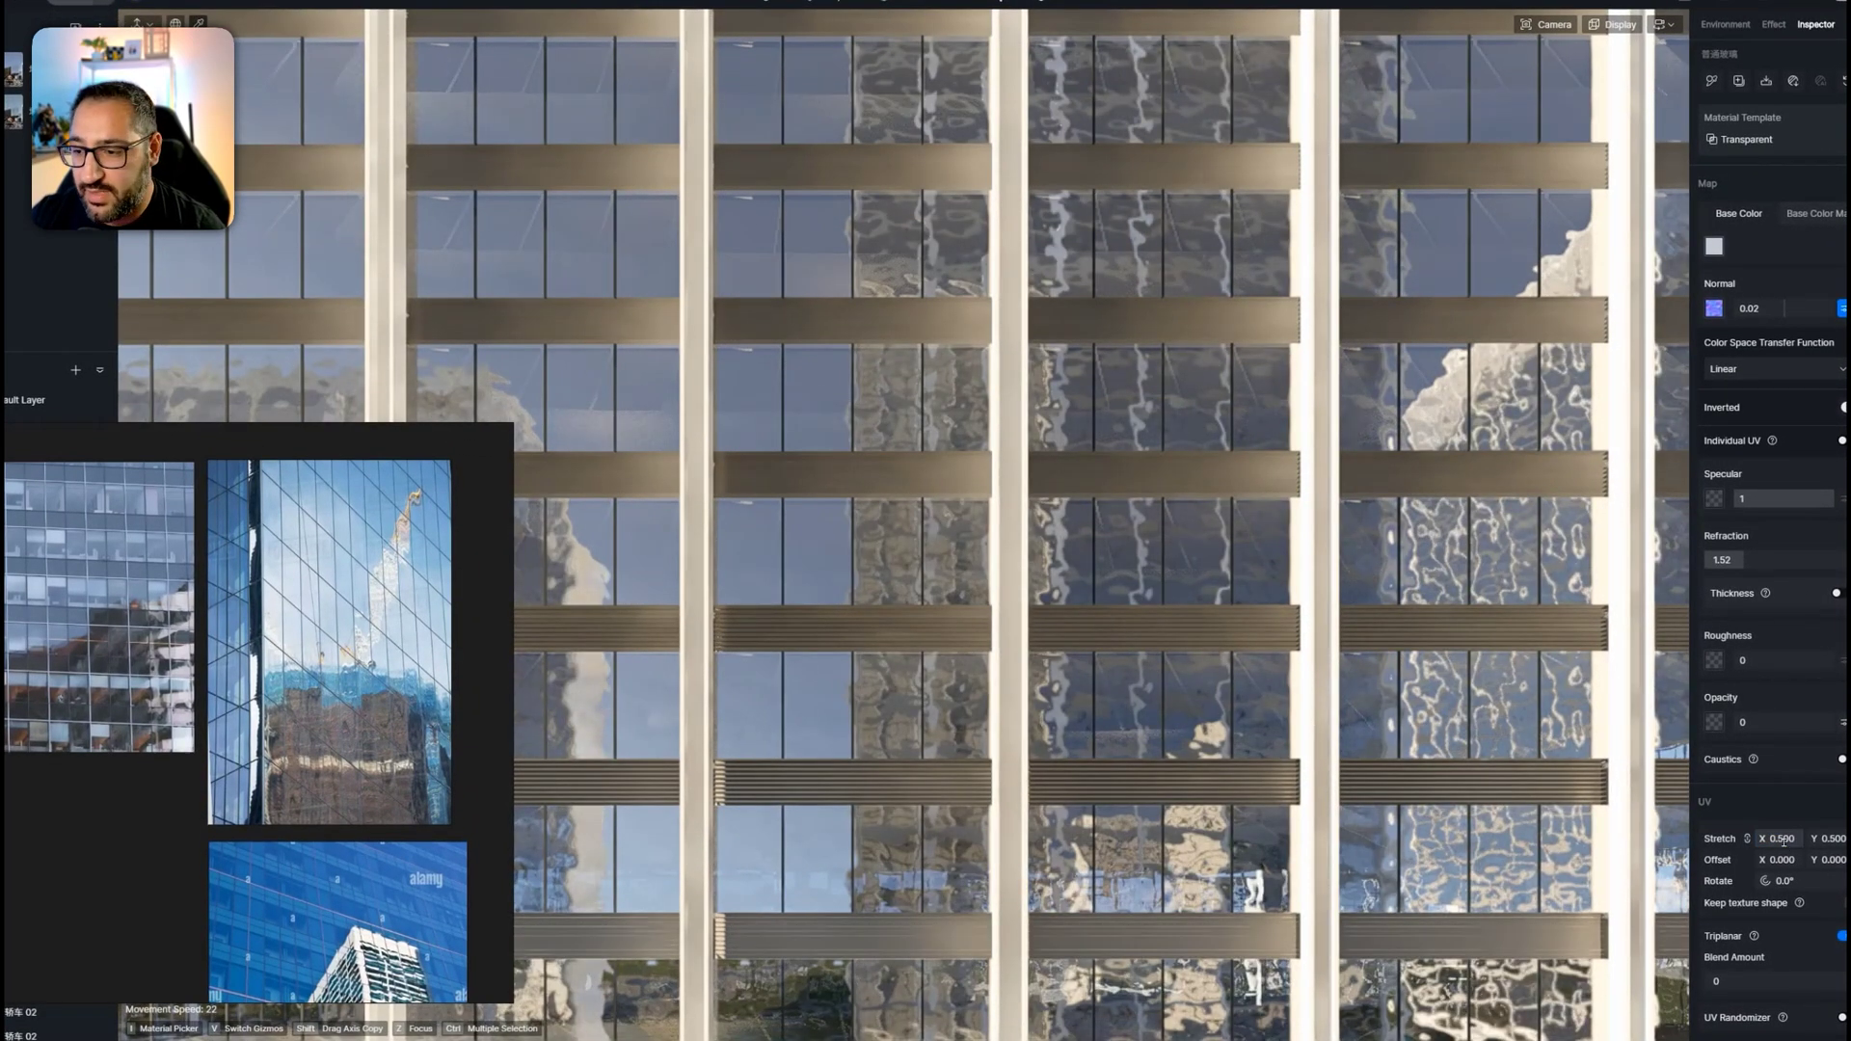
pyautogui.click(1784, 842)
pyautogui.write('.1')
pyautogui.press('Return')
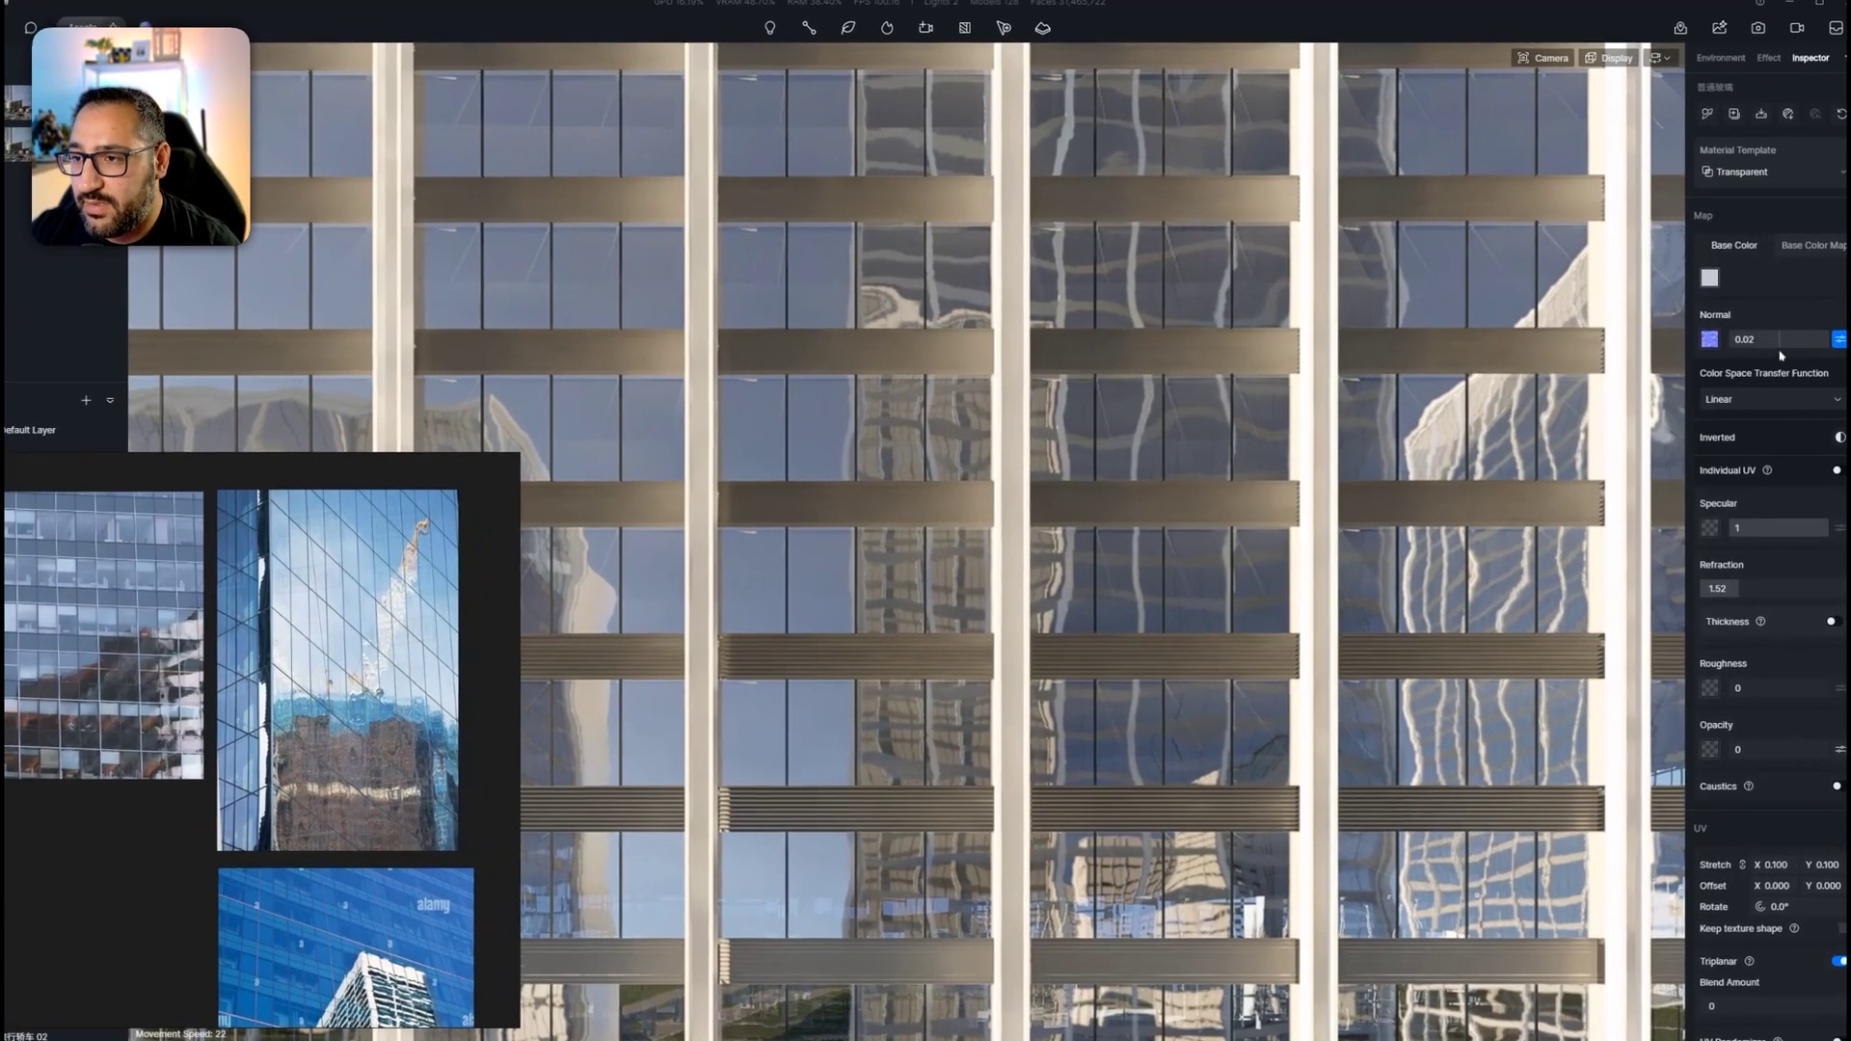
# Lower the glass material's normal strength to 0.01
pyautogui.click(1741, 340)
pyautogui.write('0.01')
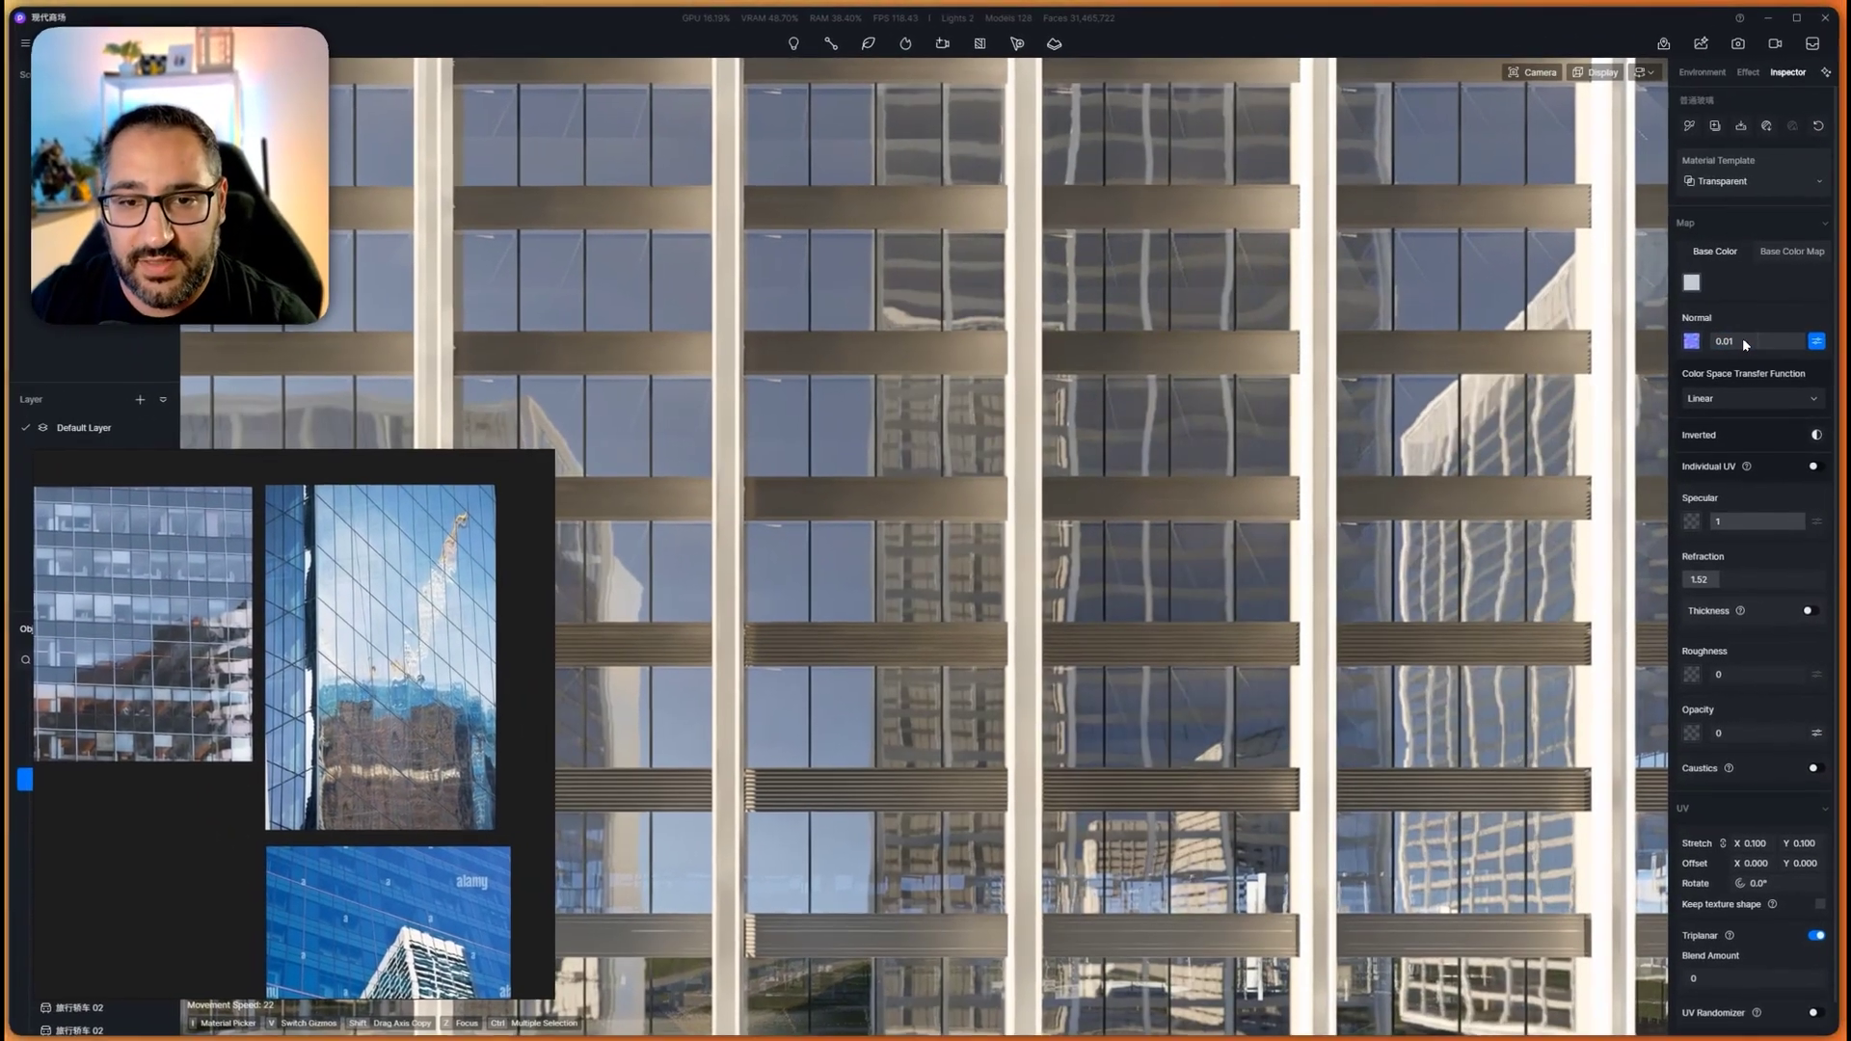
pyautogui.press('Return')
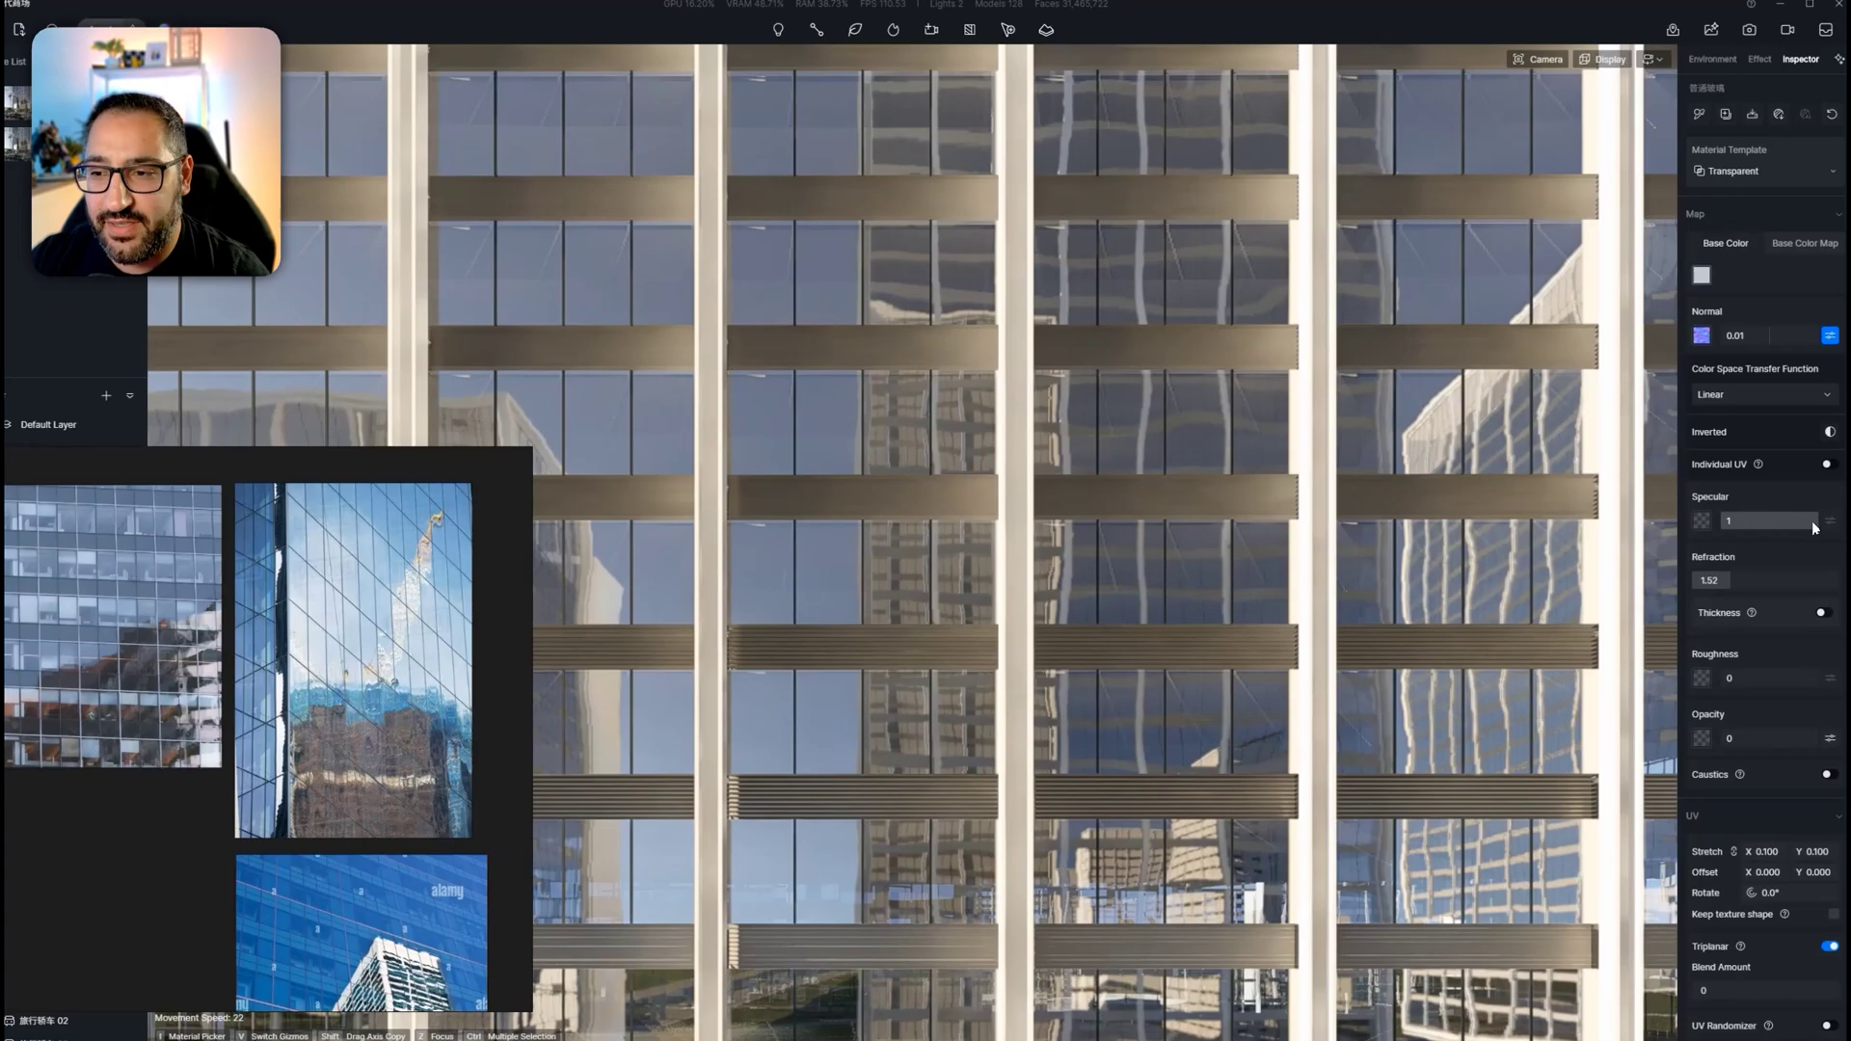
# Compare the facade reflections with the glass specular at 0, 0.68 and 0.35, and restore it to 1
pyautogui.moveTo(1796, 521); pyautogui.dragTo(1659, 522)
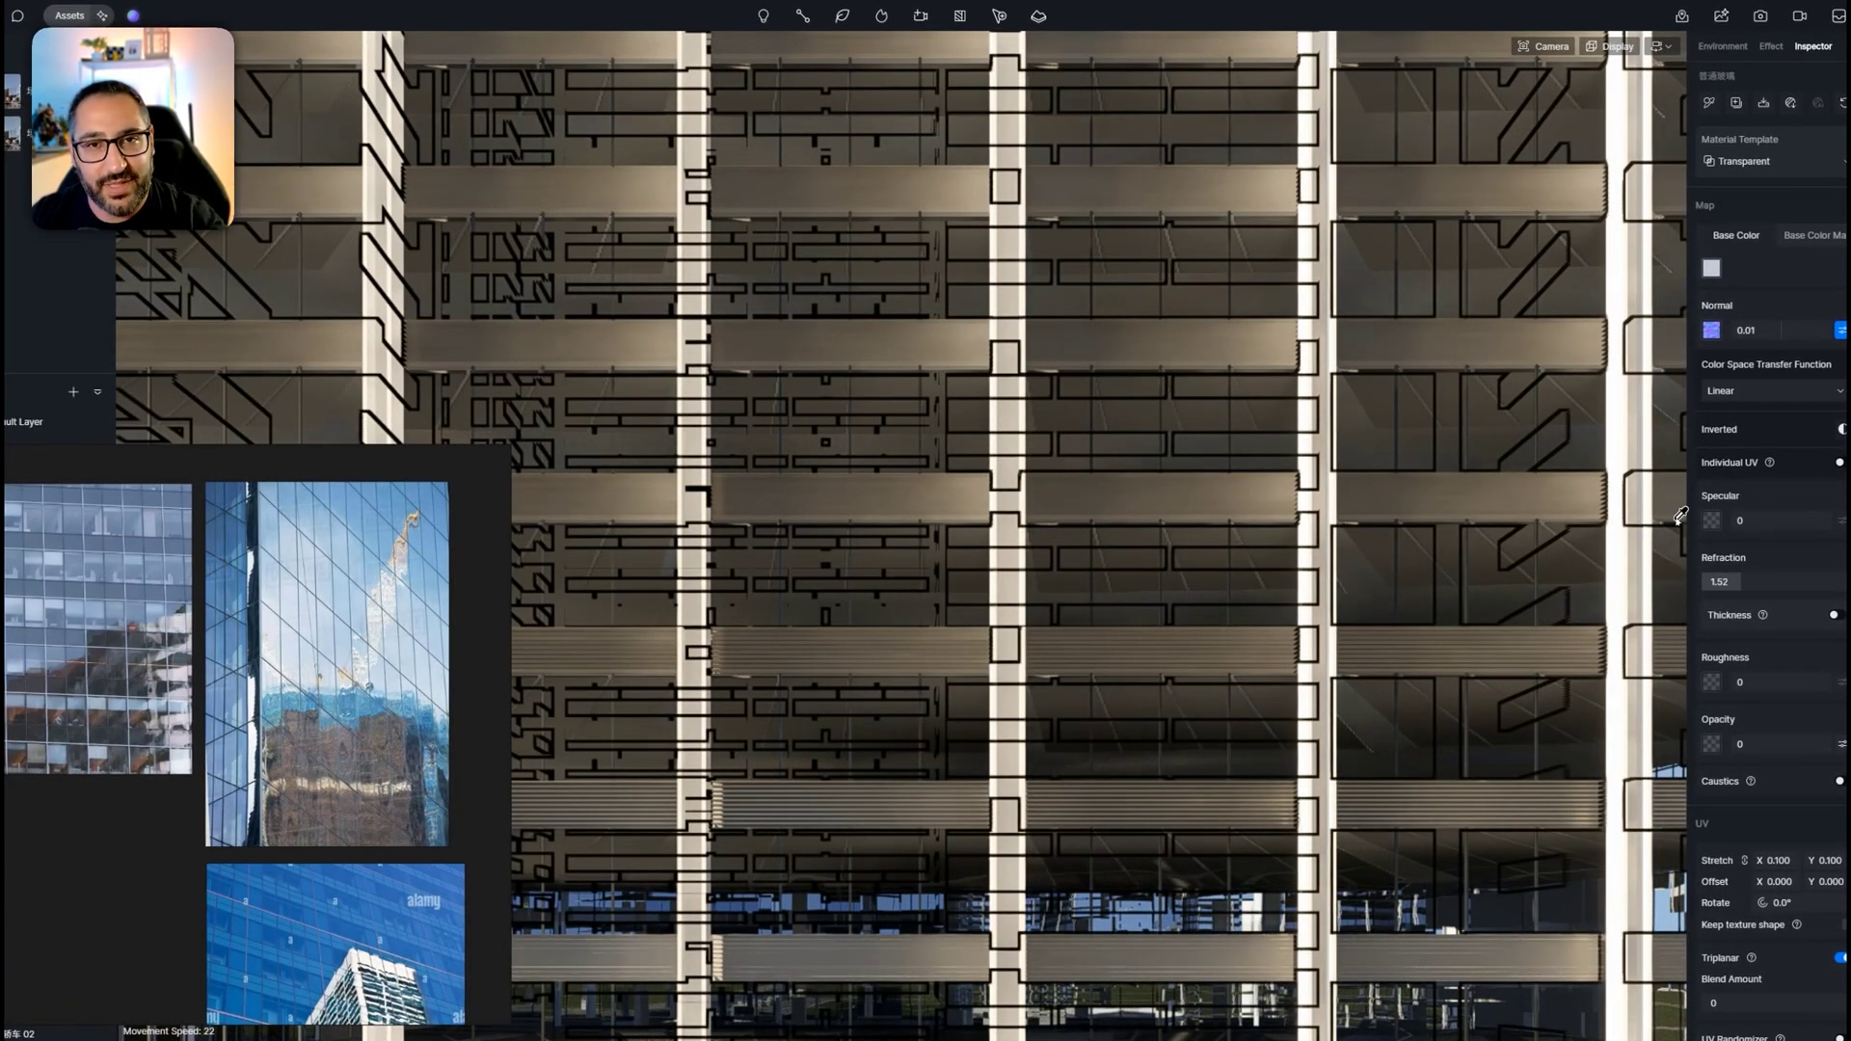
pyautogui.moveTo(1732, 524); pyautogui.dragTo(1843, 526)
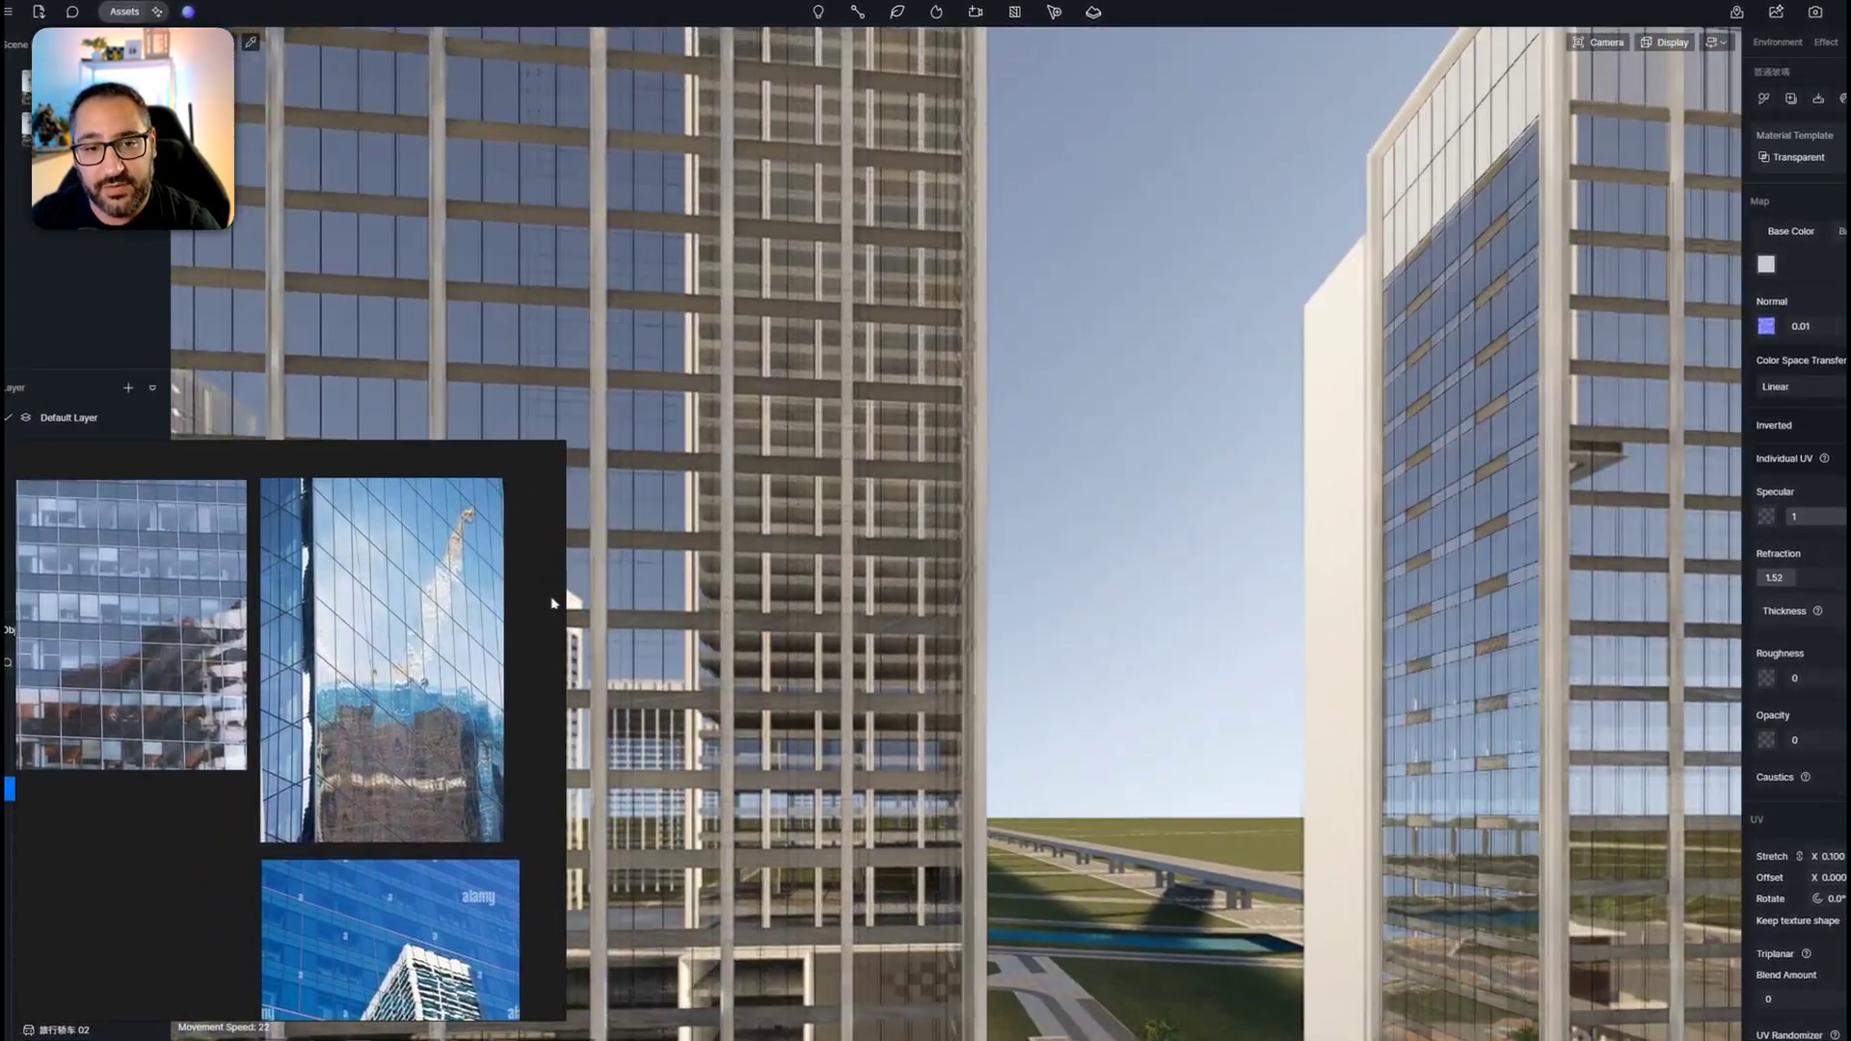
pyautogui.moveTo(552, 603); pyautogui.dragTo(1433, 540, button='right')
pyautogui.moveTo(1835, 524)
pyautogui.mouseDown()
pyautogui.moveTo(1672, 550)
pyautogui.moveTo(1840, 547)
pyautogui.mouseUp()
pyautogui.moveTo(1108, 559); pyautogui.dragTo(1224, 554, button='right')
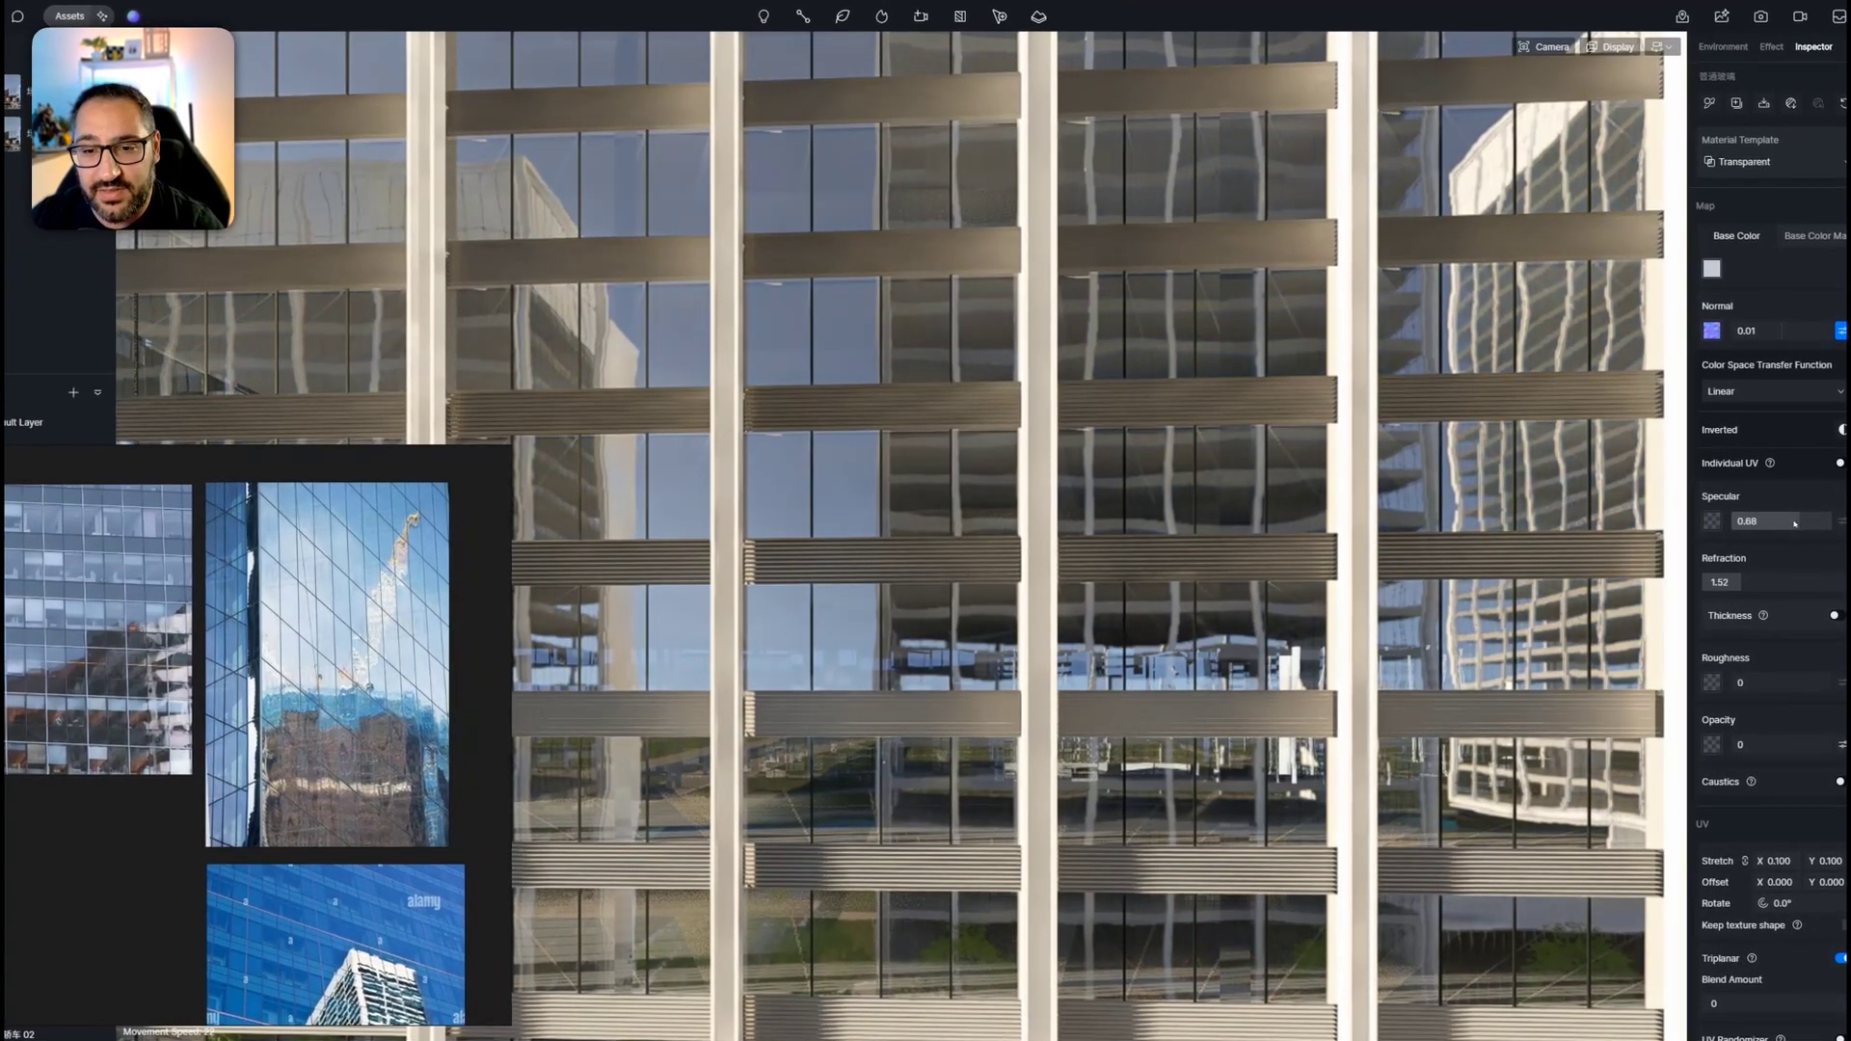
pyautogui.moveTo(1794, 524); pyautogui.dragTo(1758, 529)
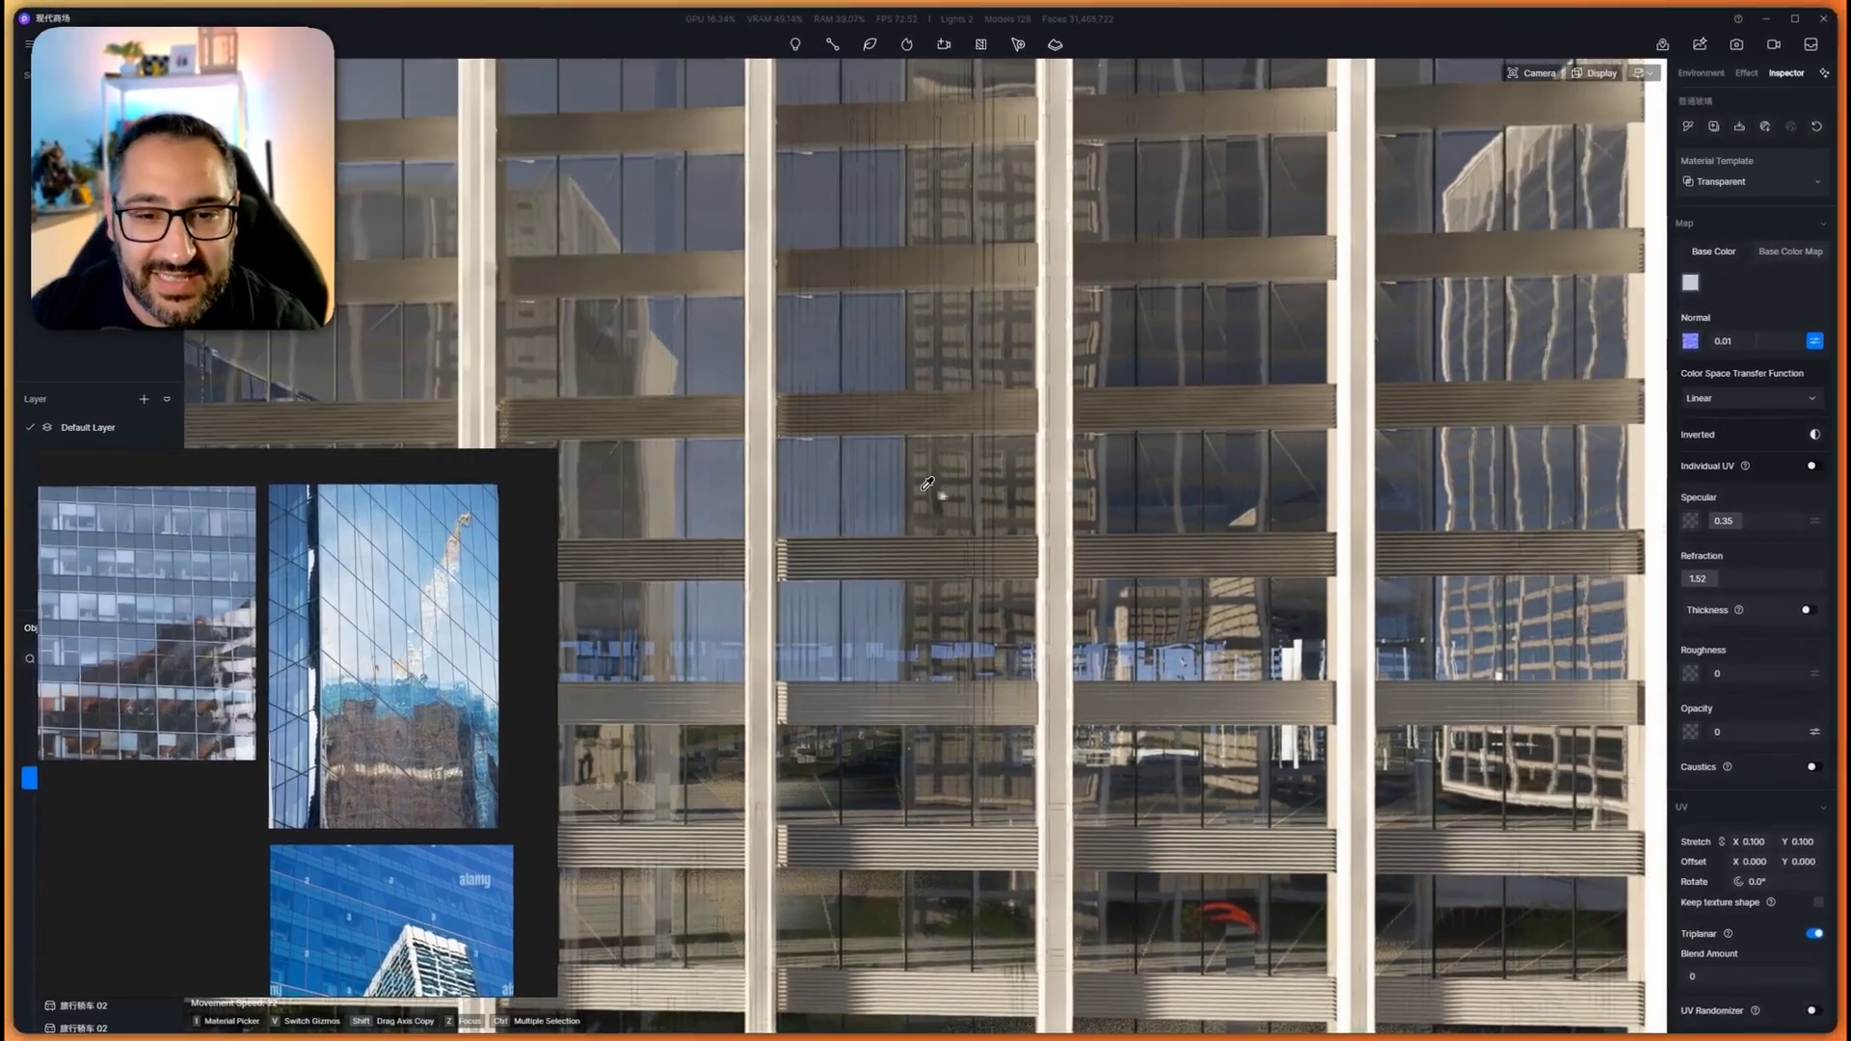
pyautogui.press('w')
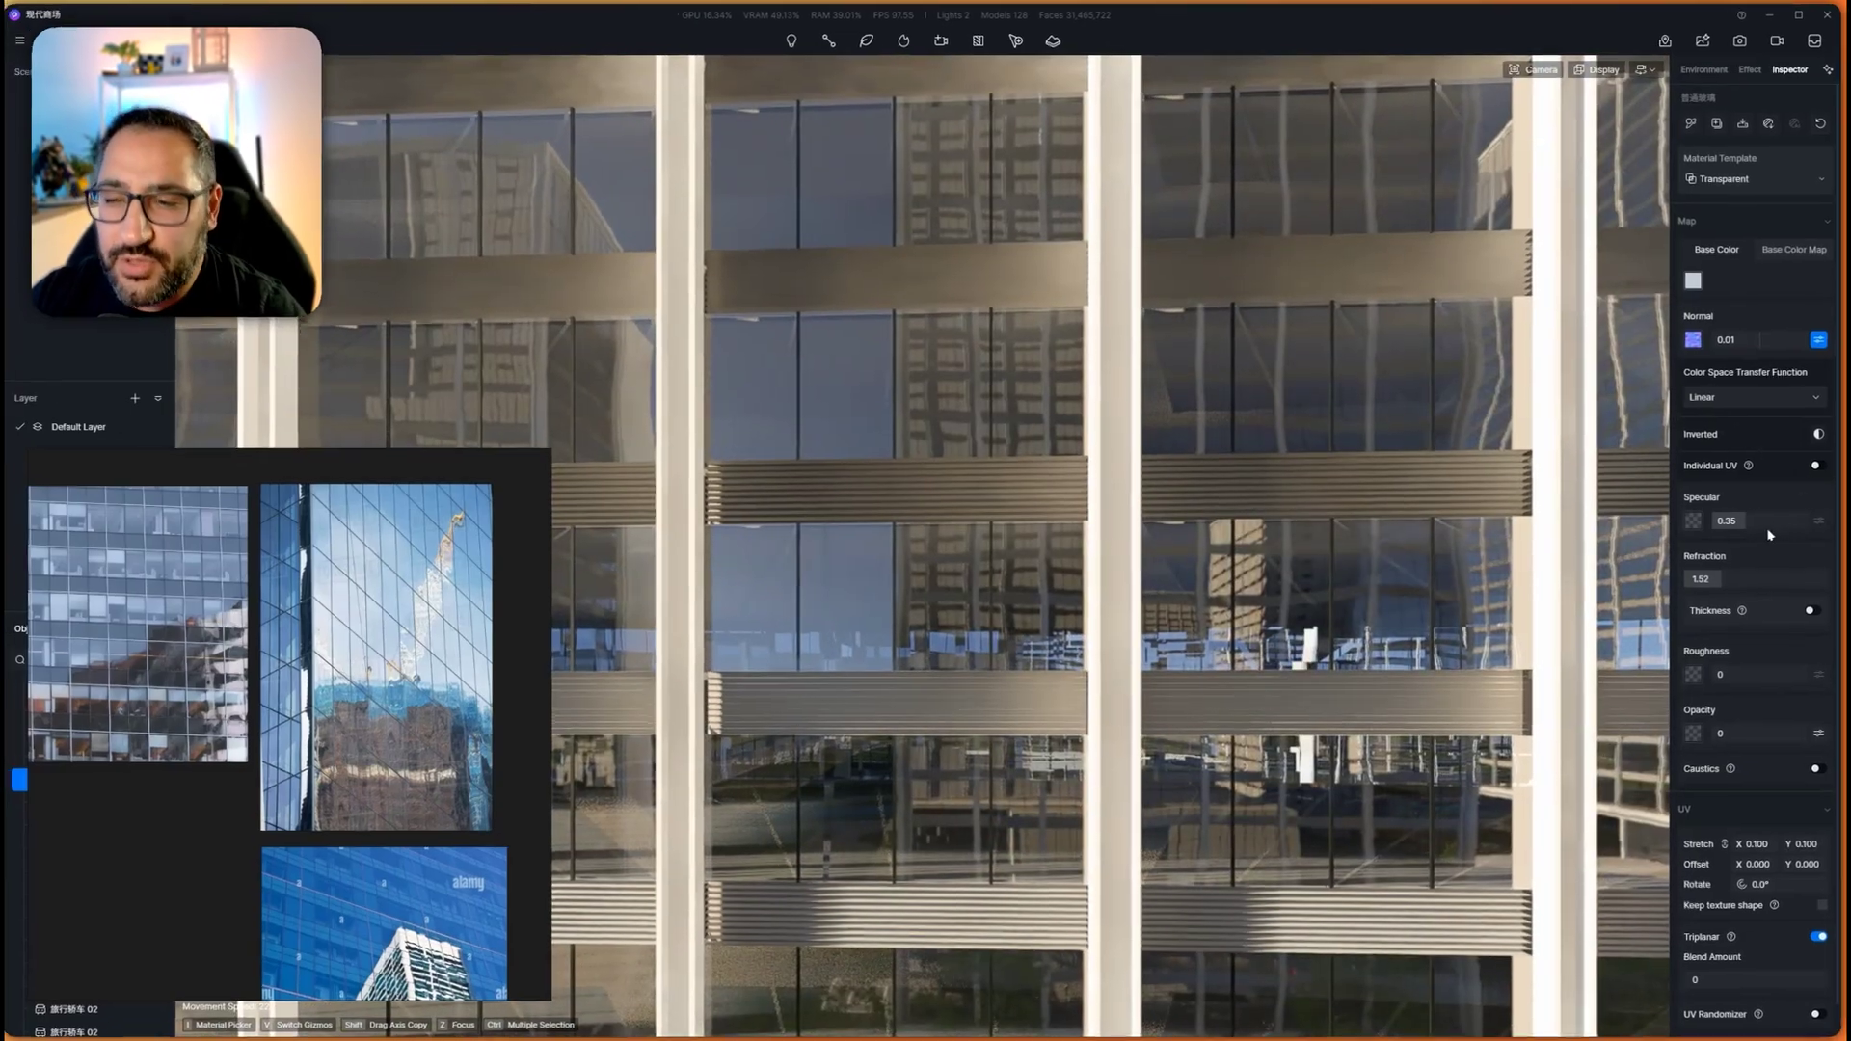
pyautogui.moveTo(1766, 527); pyautogui.dragTo(1817, 528)
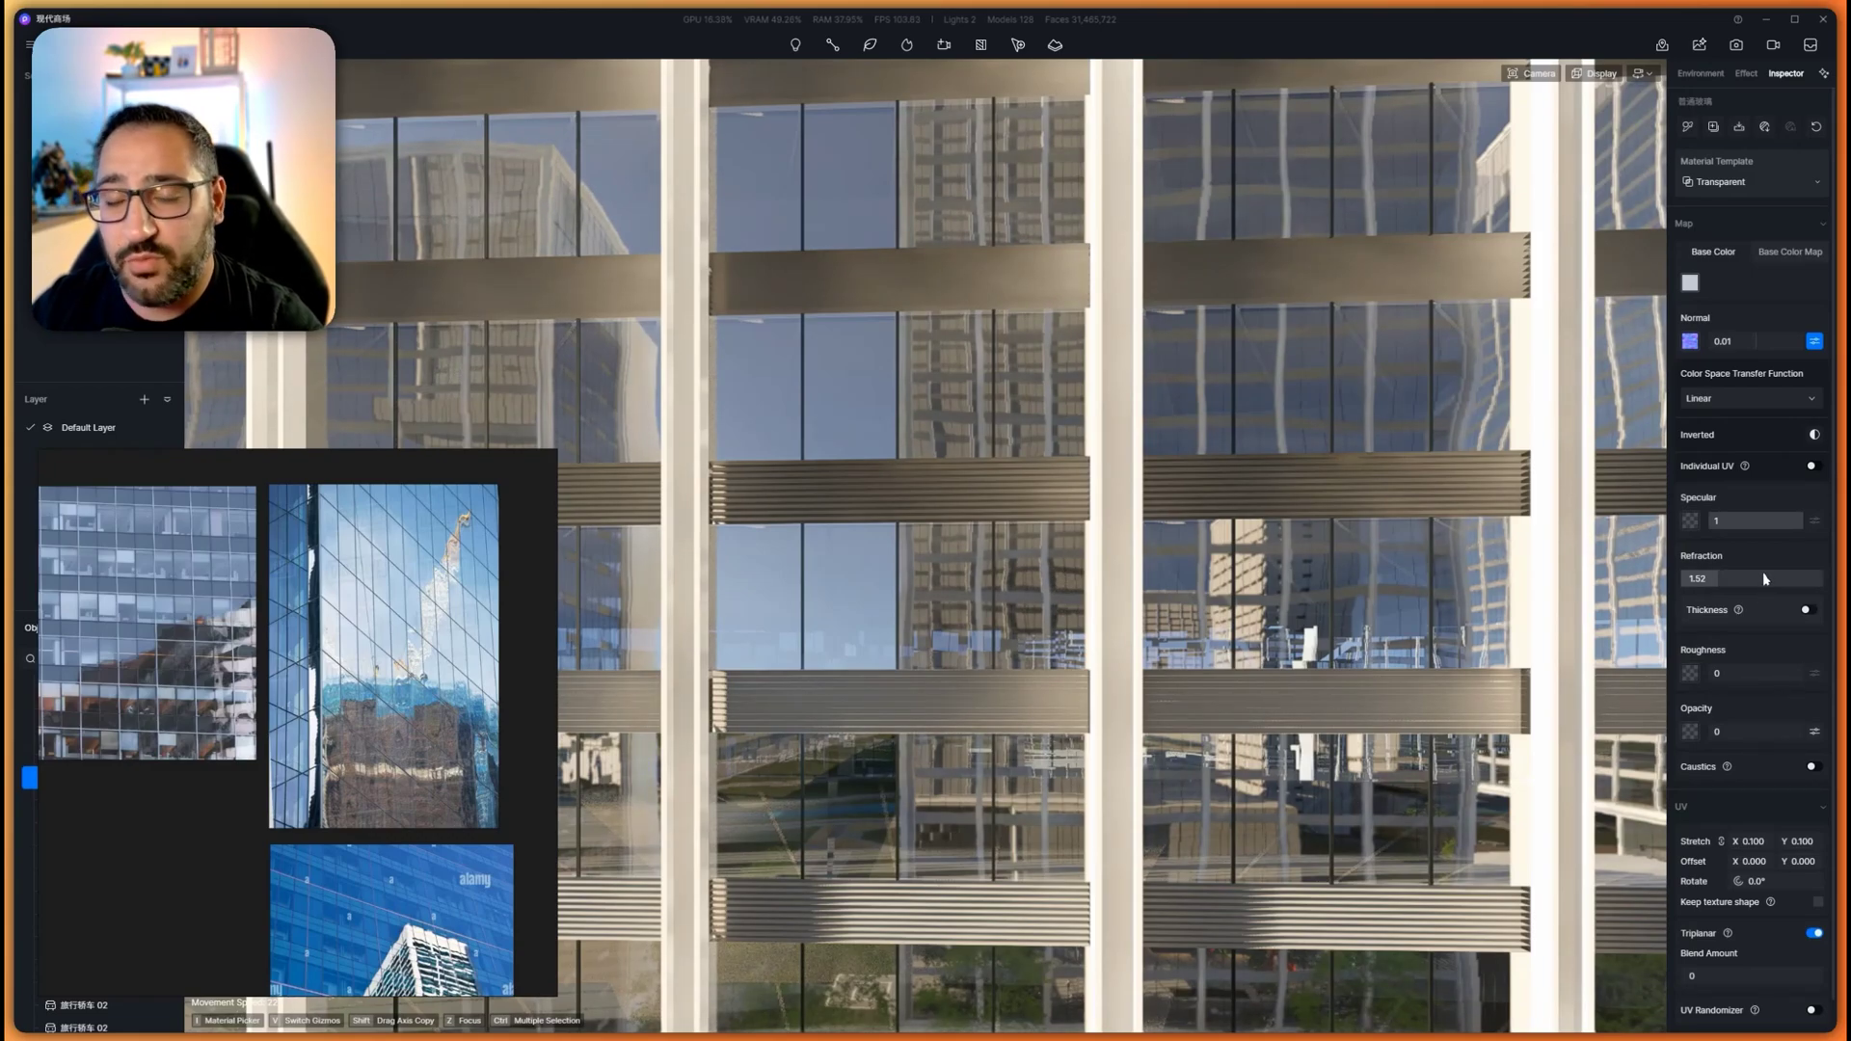
# Turn on thickness for the glass material with a value of 5 and set its roughness to 0.01
pyautogui.click(1806, 611)
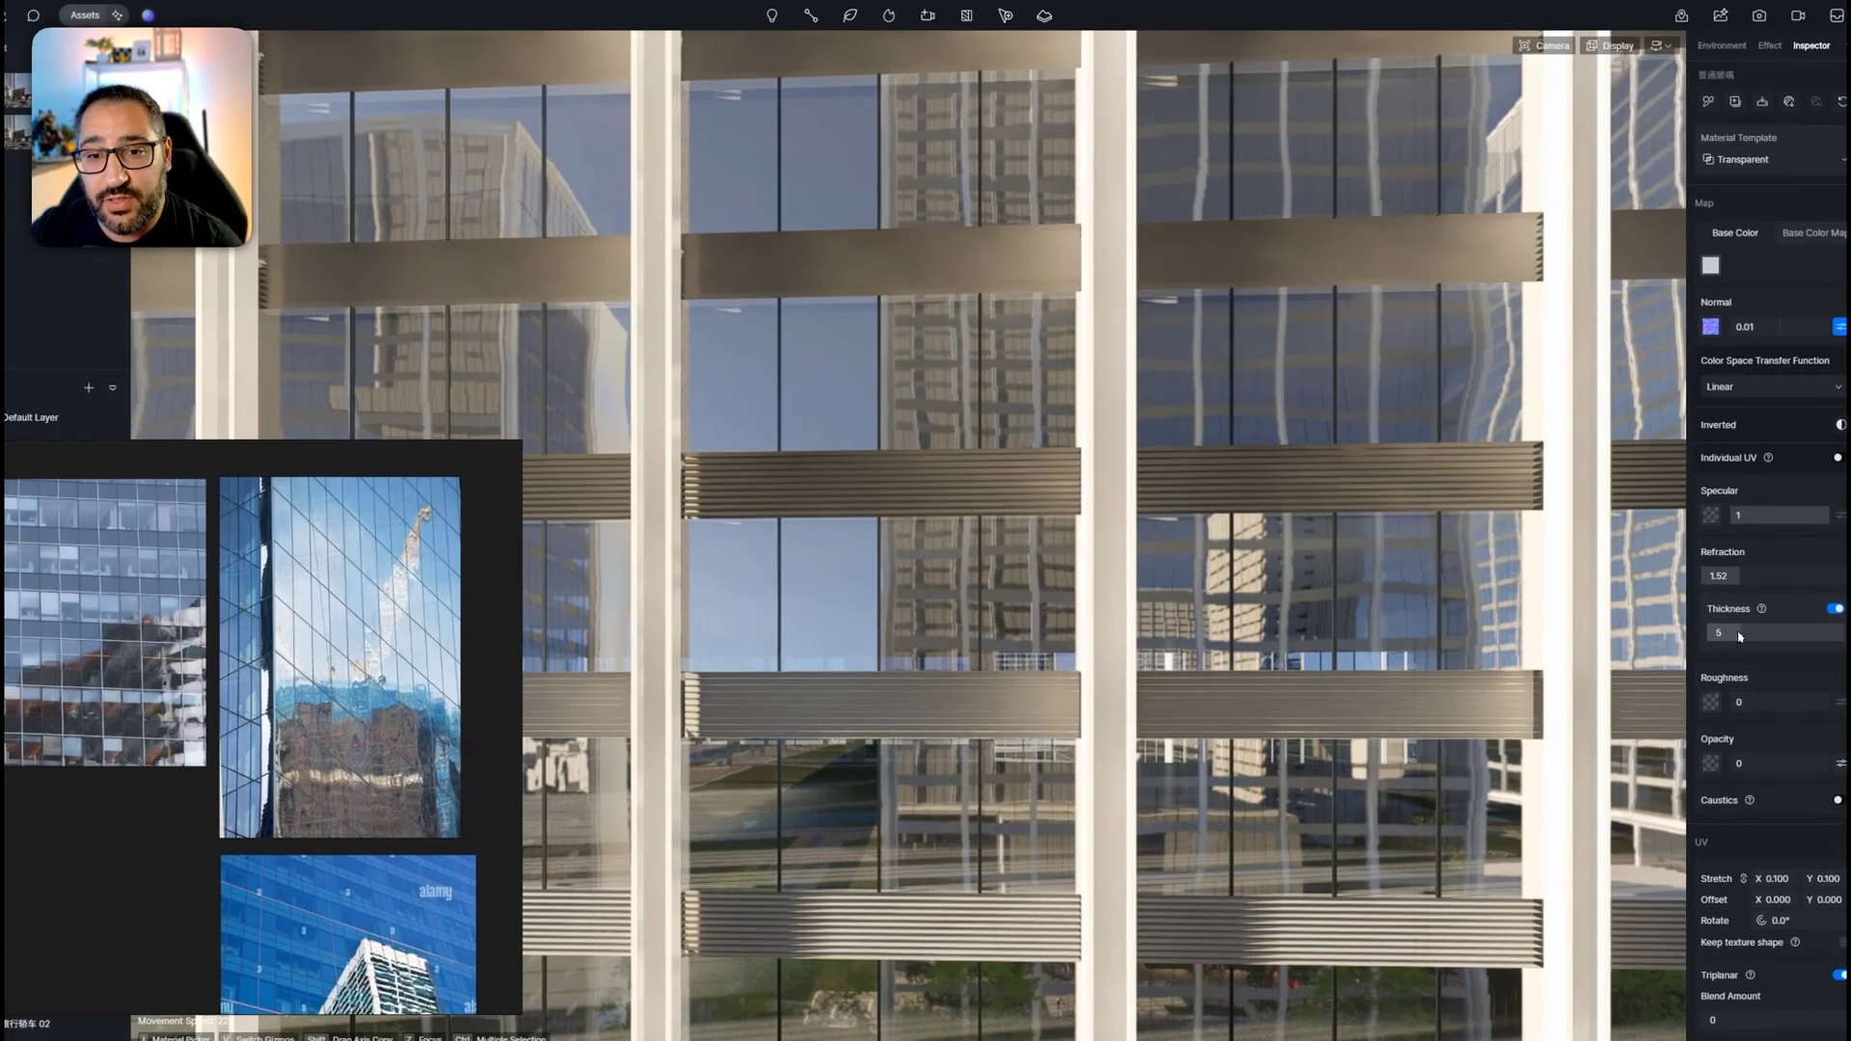
pyautogui.moveTo(1715, 632)
pyautogui.mouseDown()
pyautogui.moveTo(1761, 630)
pyautogui.moveTo(1724, 630)
pyautogui.mouseUp()
pyautogui.doubleClick(1749, 632)
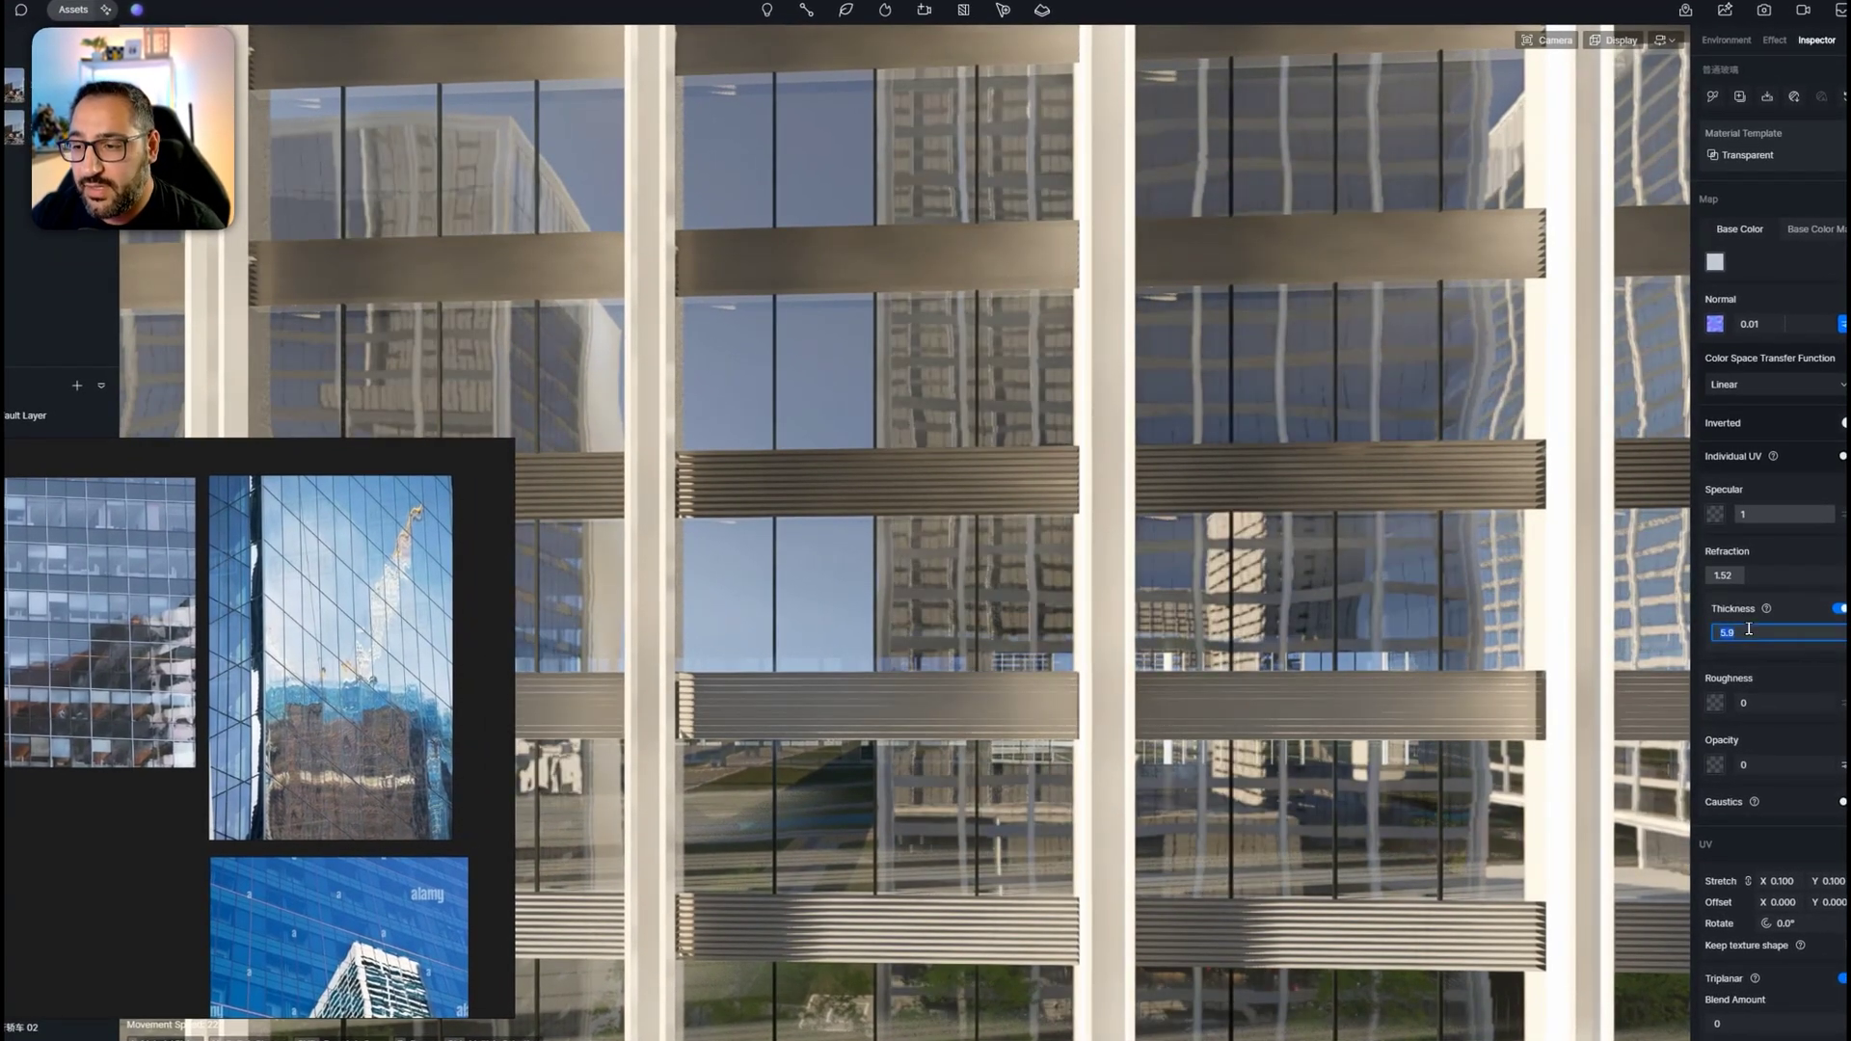
pyautogui.write('5')
pyautogui.press('Return')
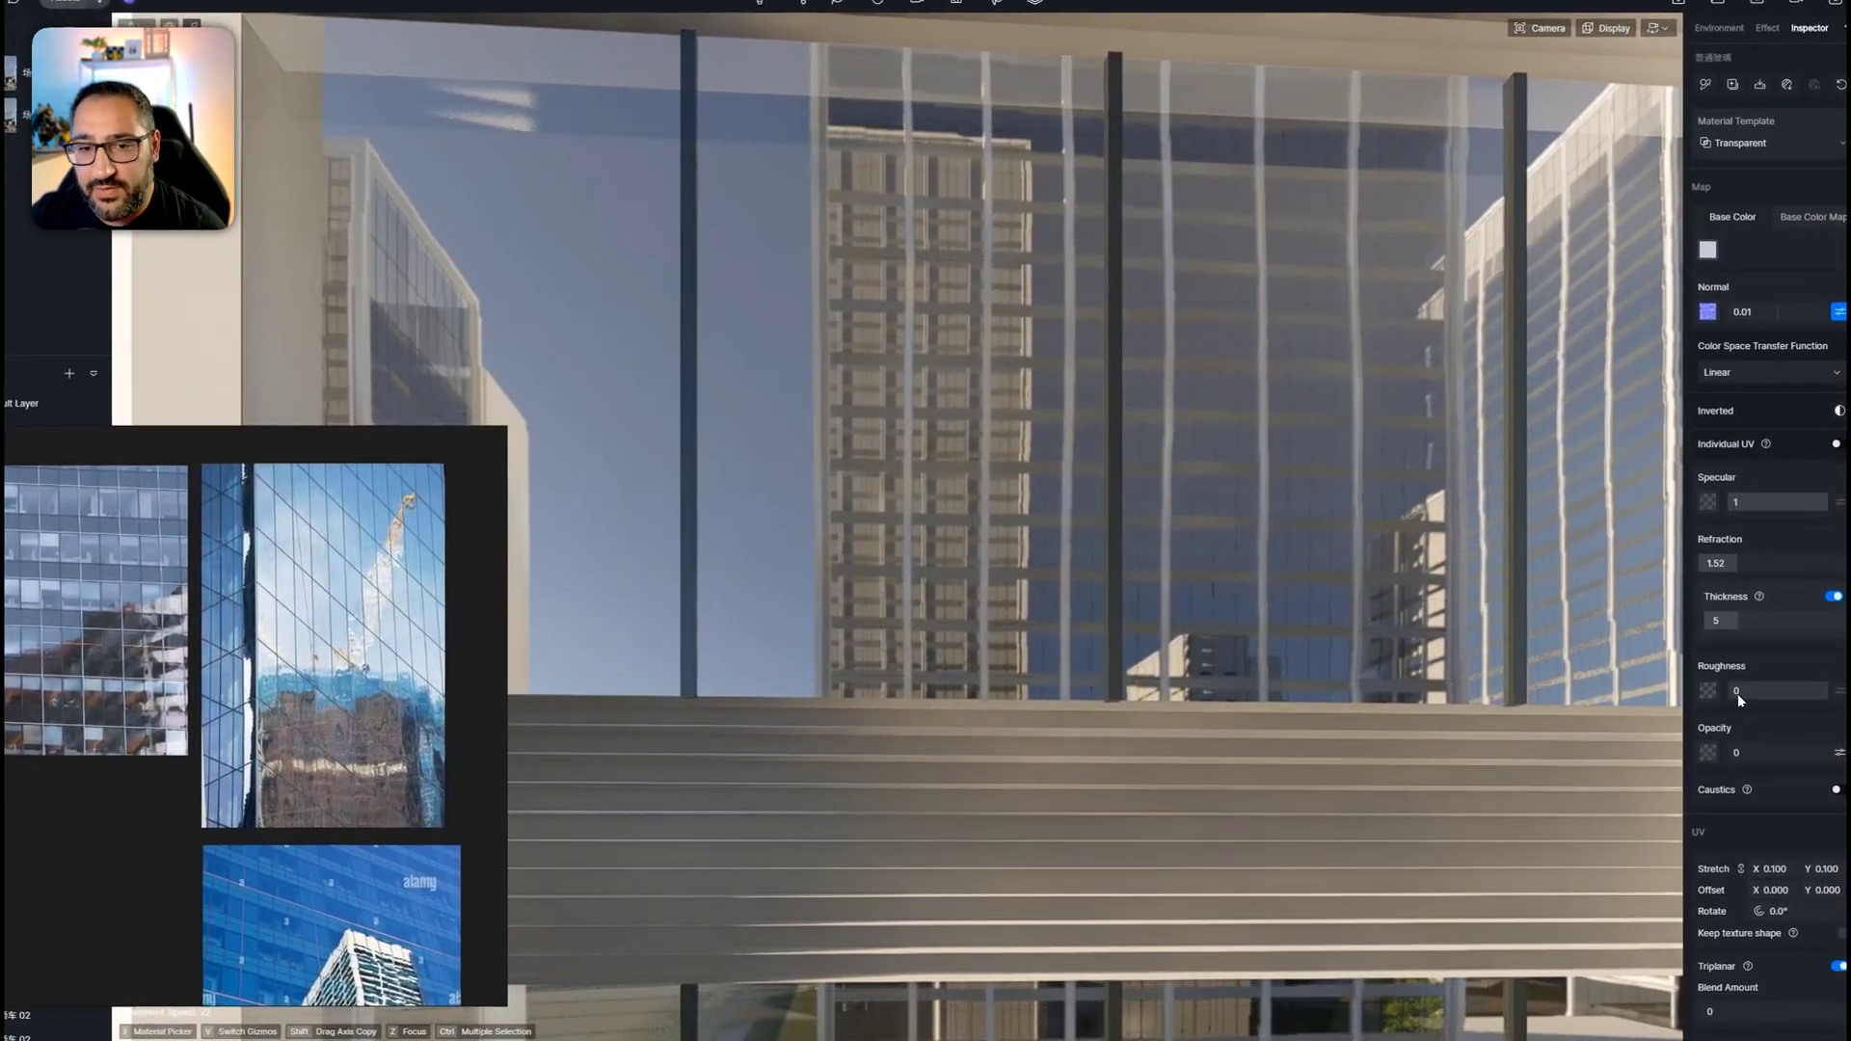
pyautogui.moveTo(1738, 692)
pyautogui.mouseDown()
pyautogui.moveTo(1769, 694)
pyautogui.moveTo(1708, 699)
pyautogui.mouseUp()
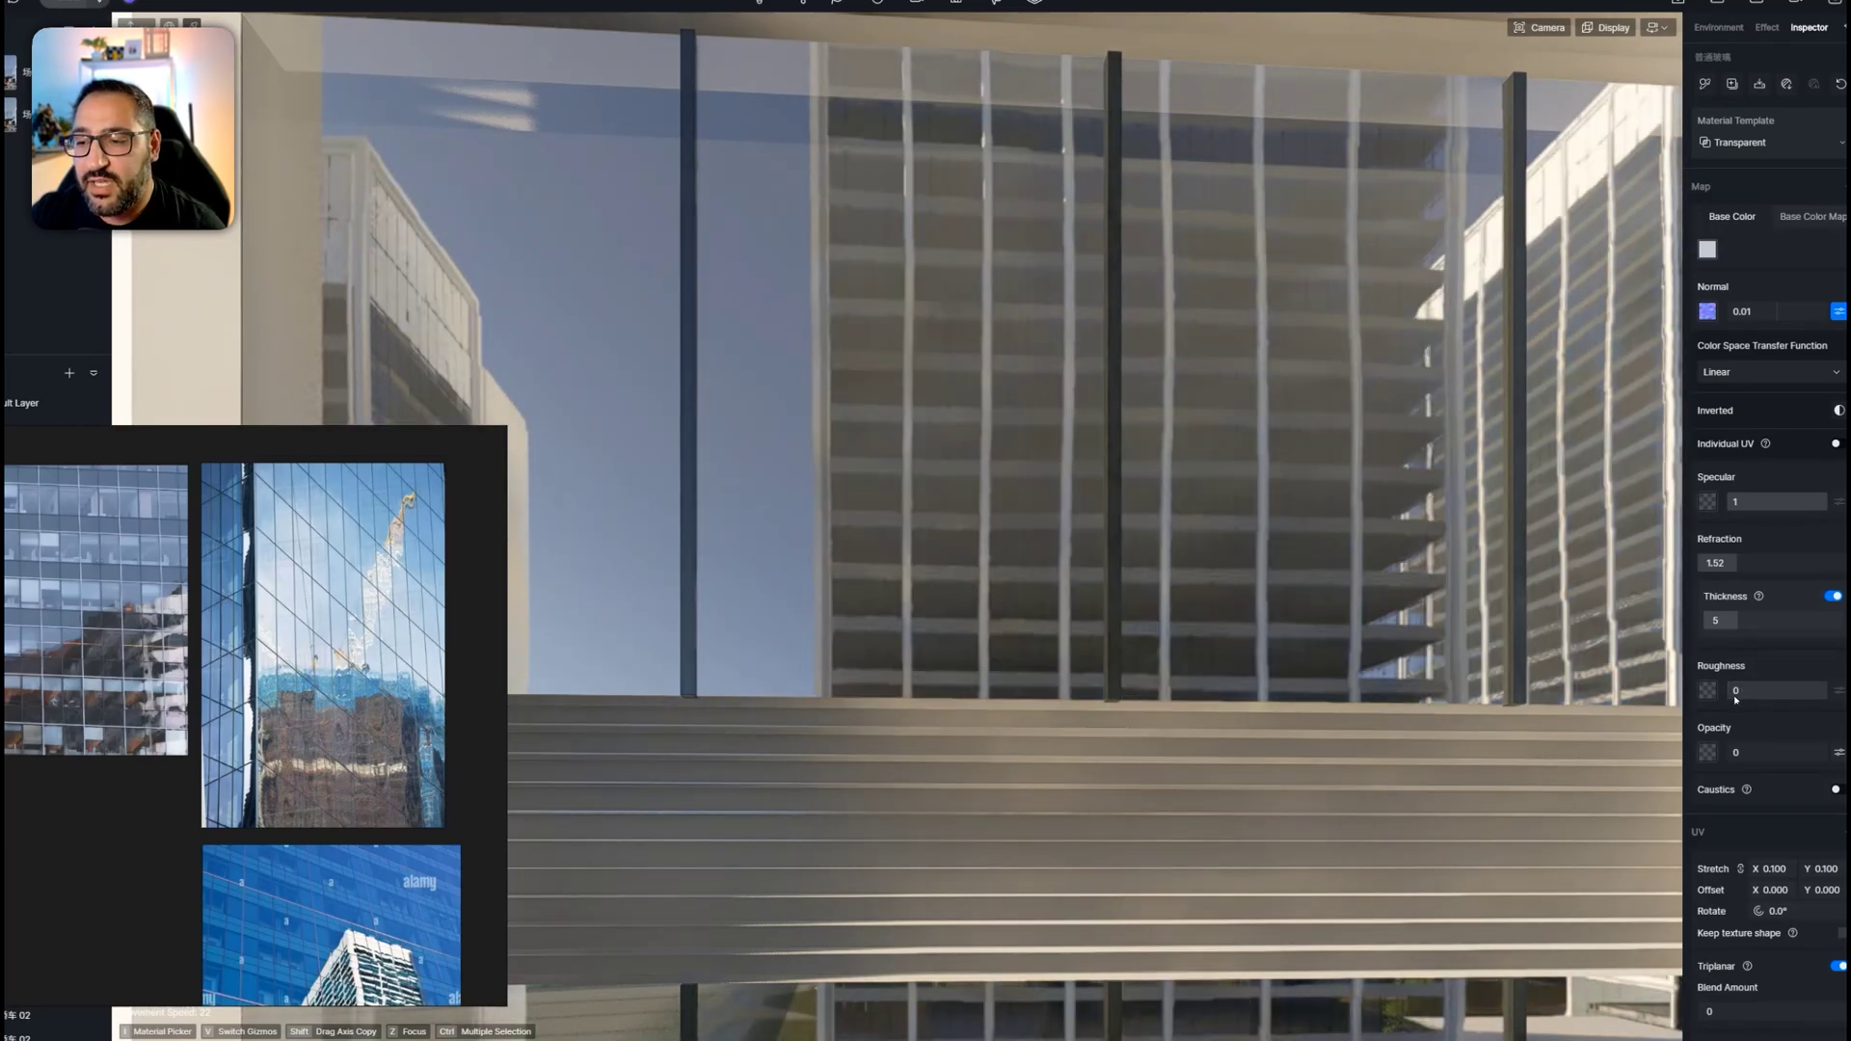
pyautogui.moveTo(1737, 700); pyautogui.dragTo(1713, 700)
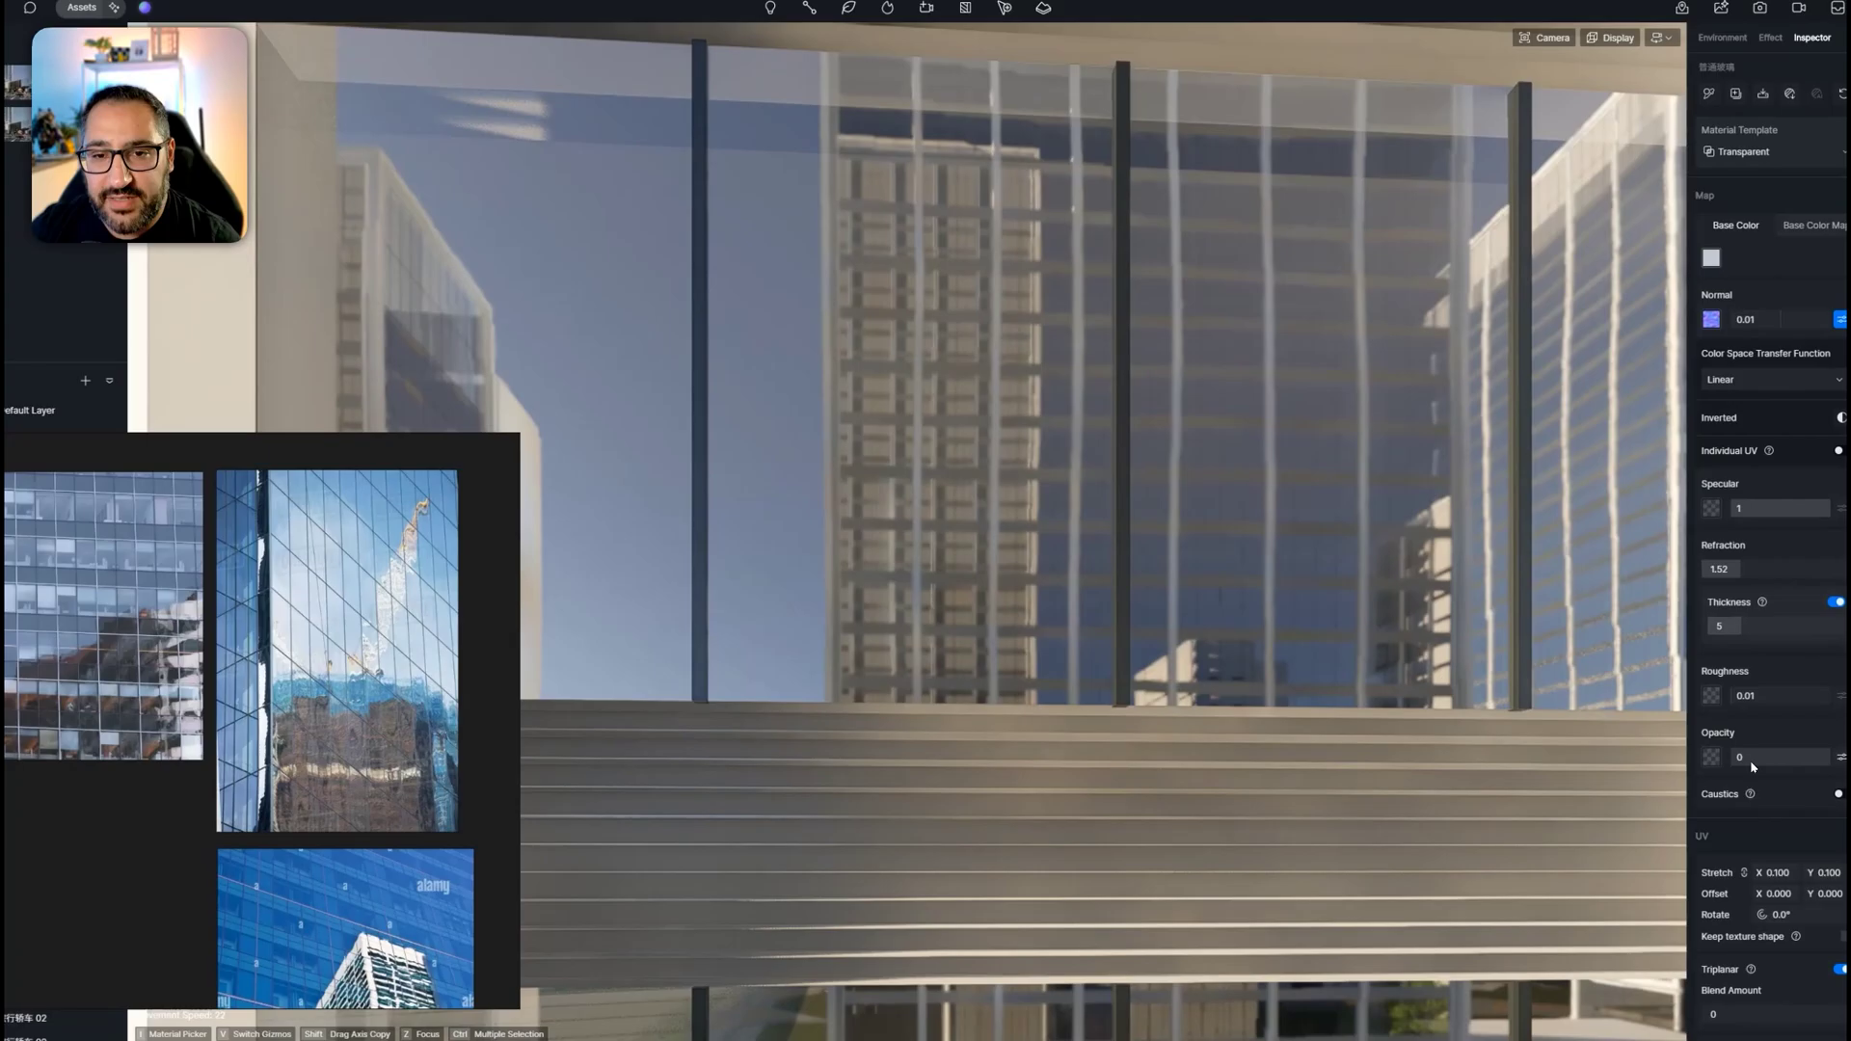
# Try an opacity of 1 on the glass material, check the facade, and lower the opacity again
pyautogui.moveTo(1733, 761); pyautogui.dragTo(1813, 759)
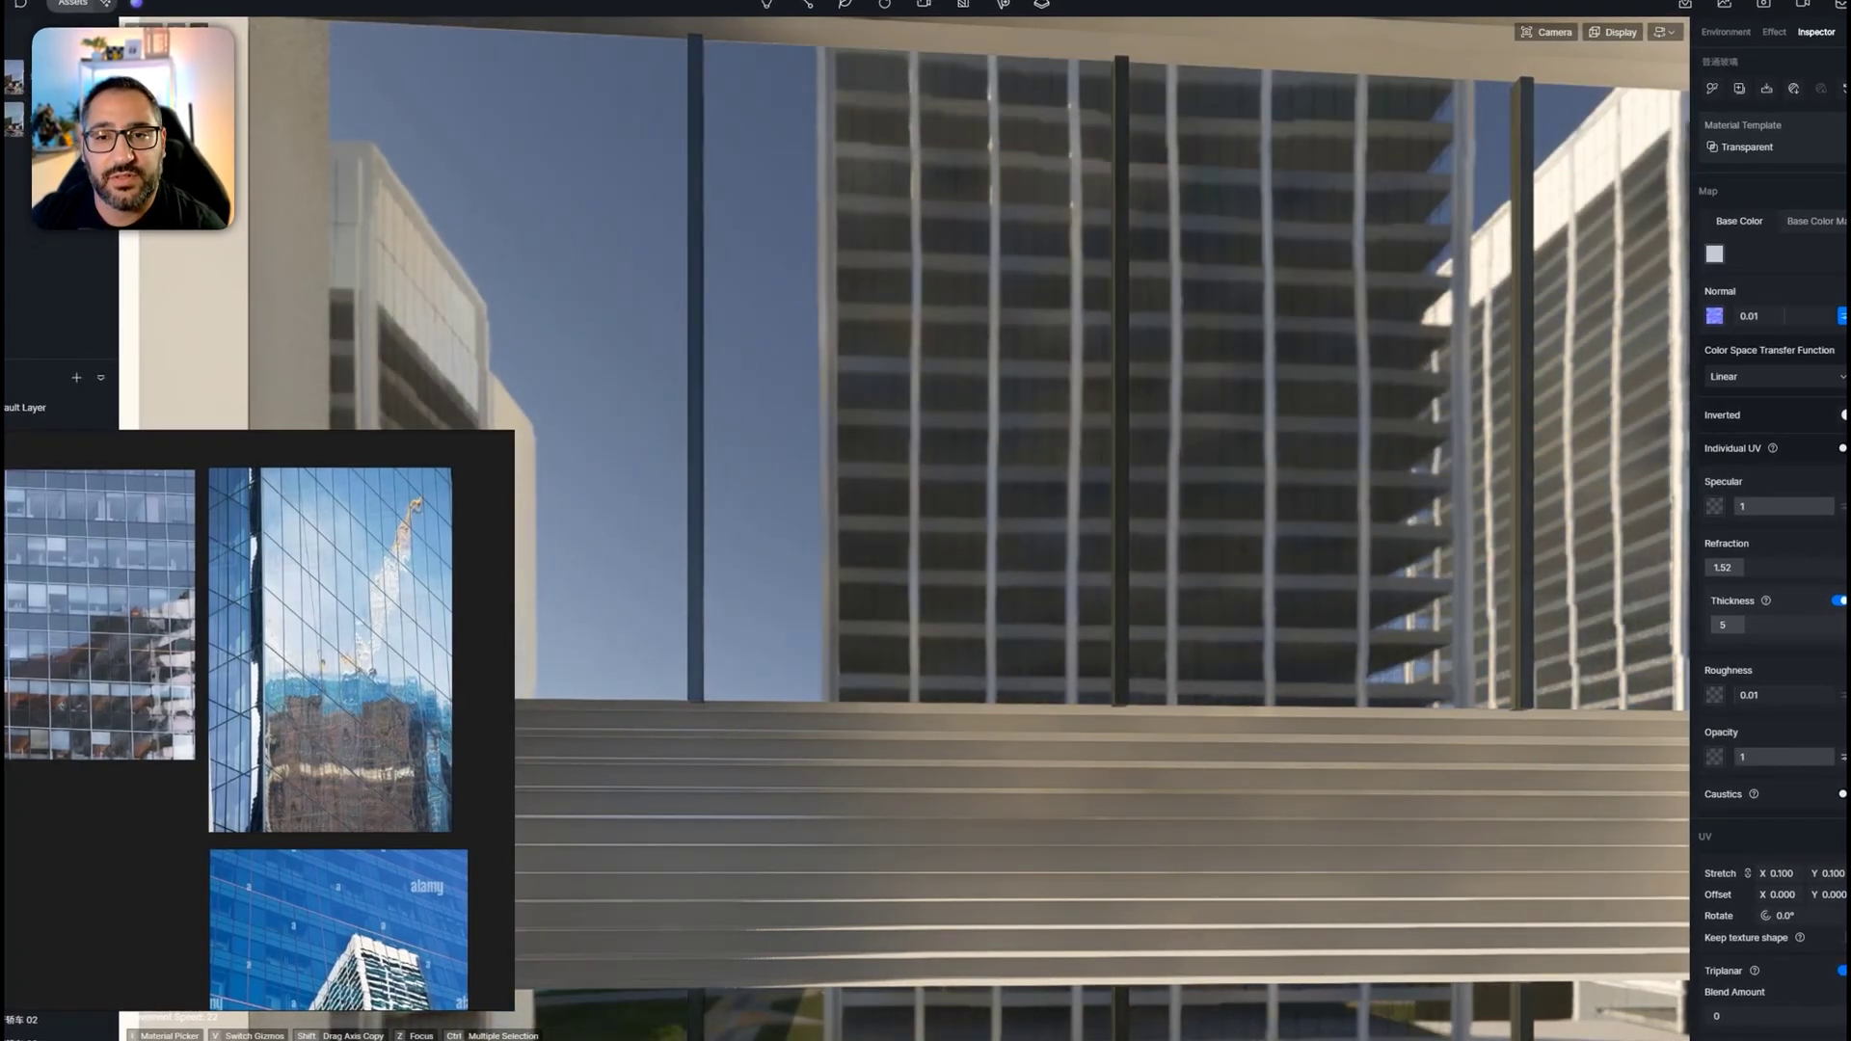
pyautogui.scroll(-5, 1316, 689)
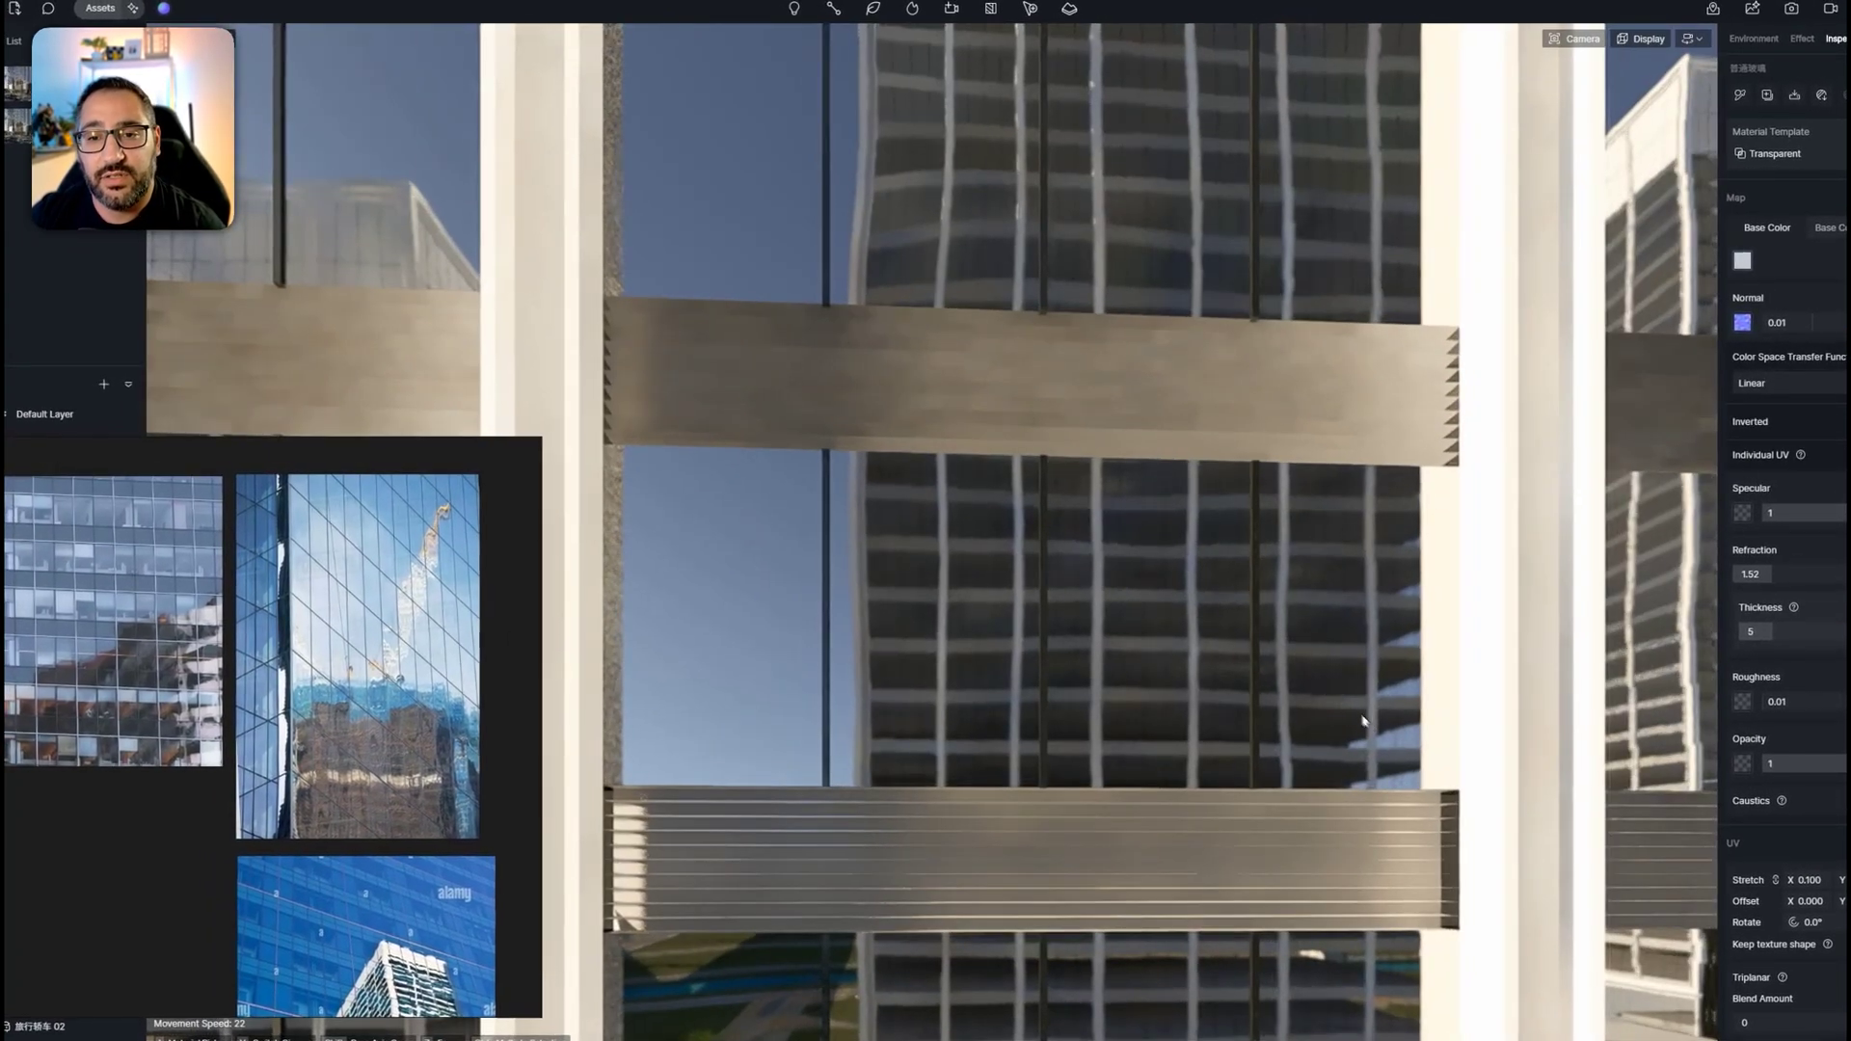
pyautogui.scroll(-4, 1363, 723)
pyautogui.scroll(4, 1380, 765)
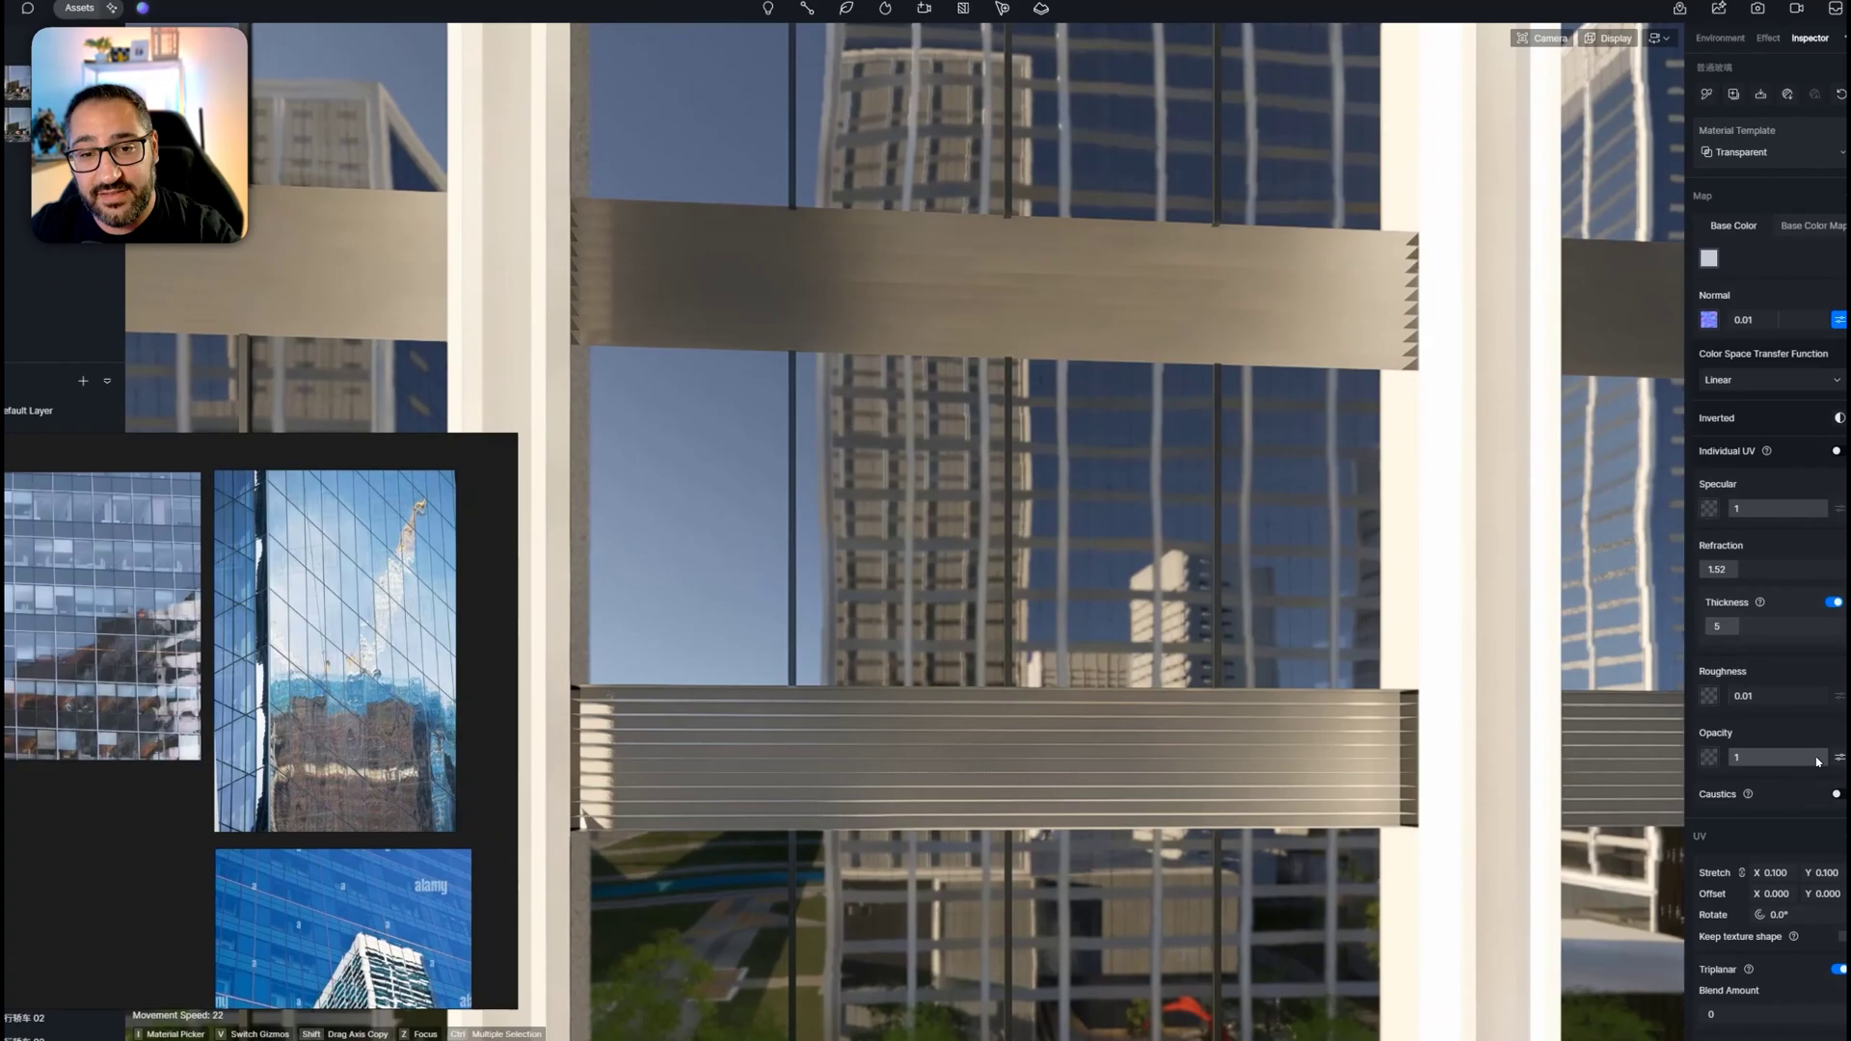
pyautogui.moveTo(1794, 762); pyautogui.dragTo(1682, 750)
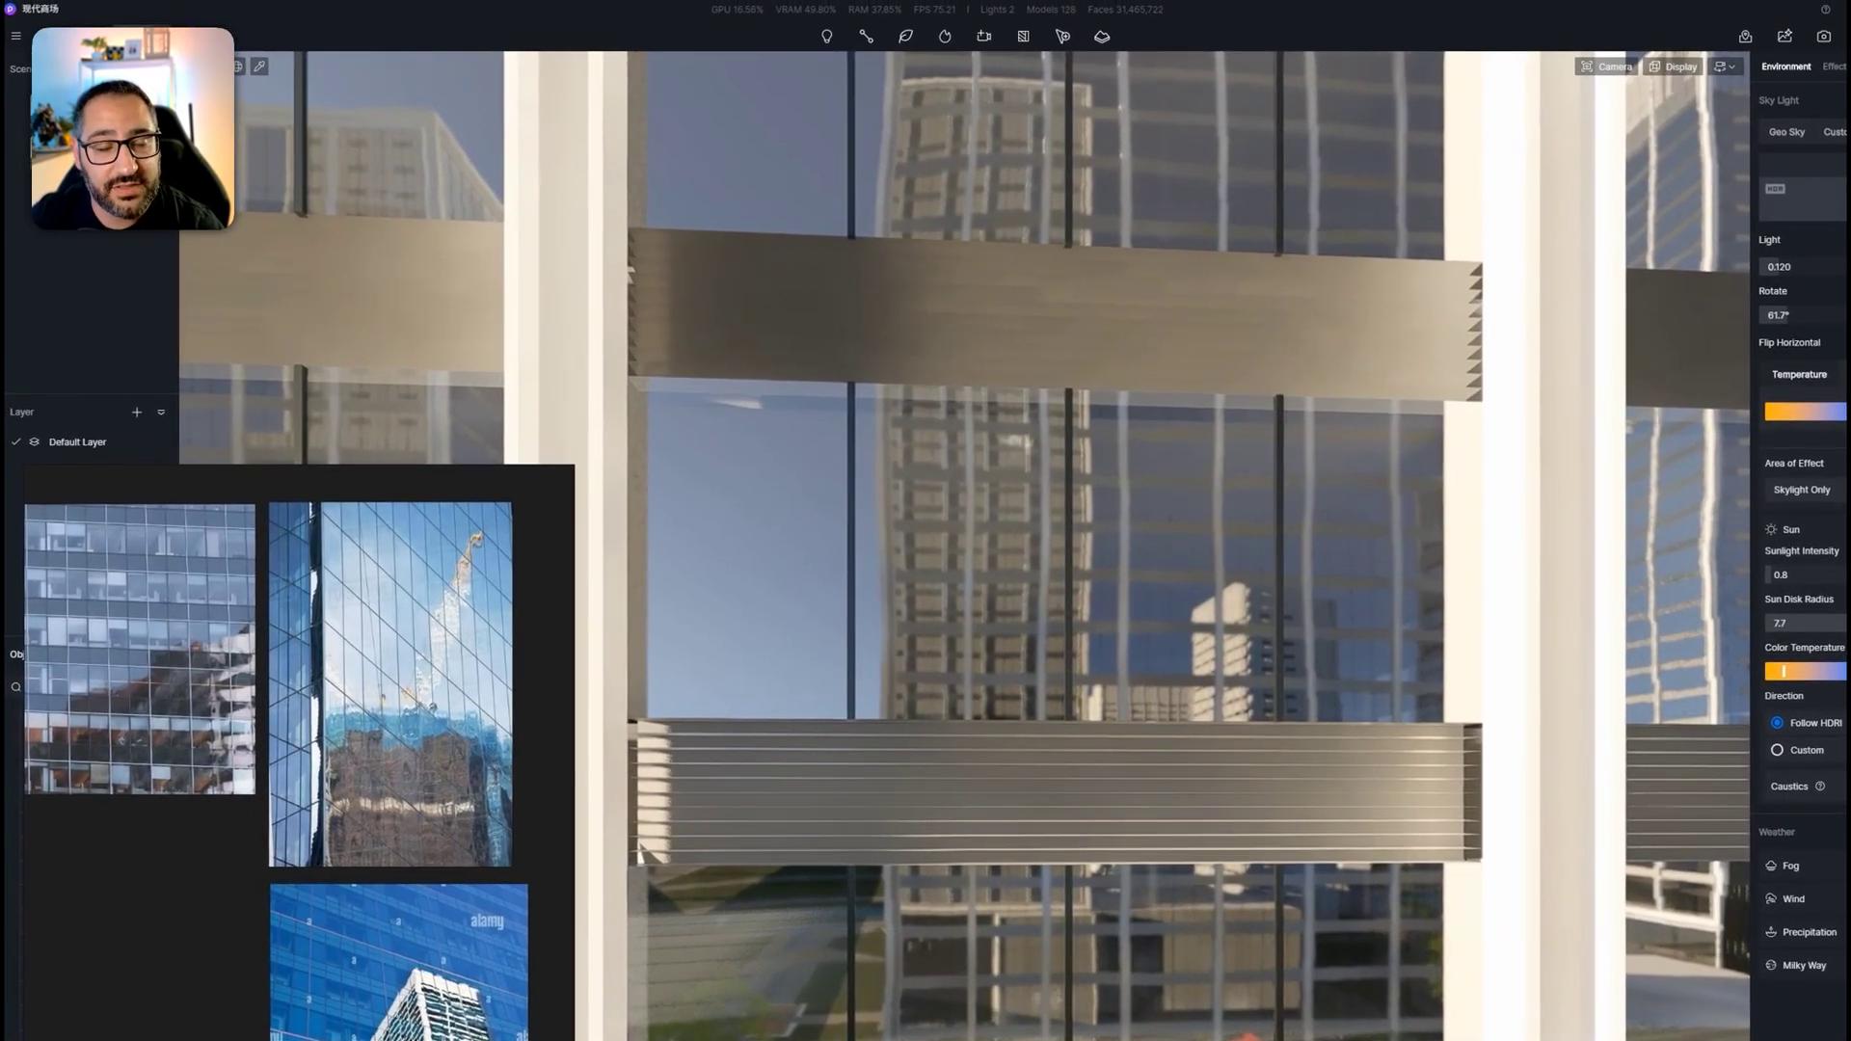
# Place the Residential Interior 11 asset from the Interior Parallax category behind the facade windows and align it with one floor
pyautogui.click(138, 33)
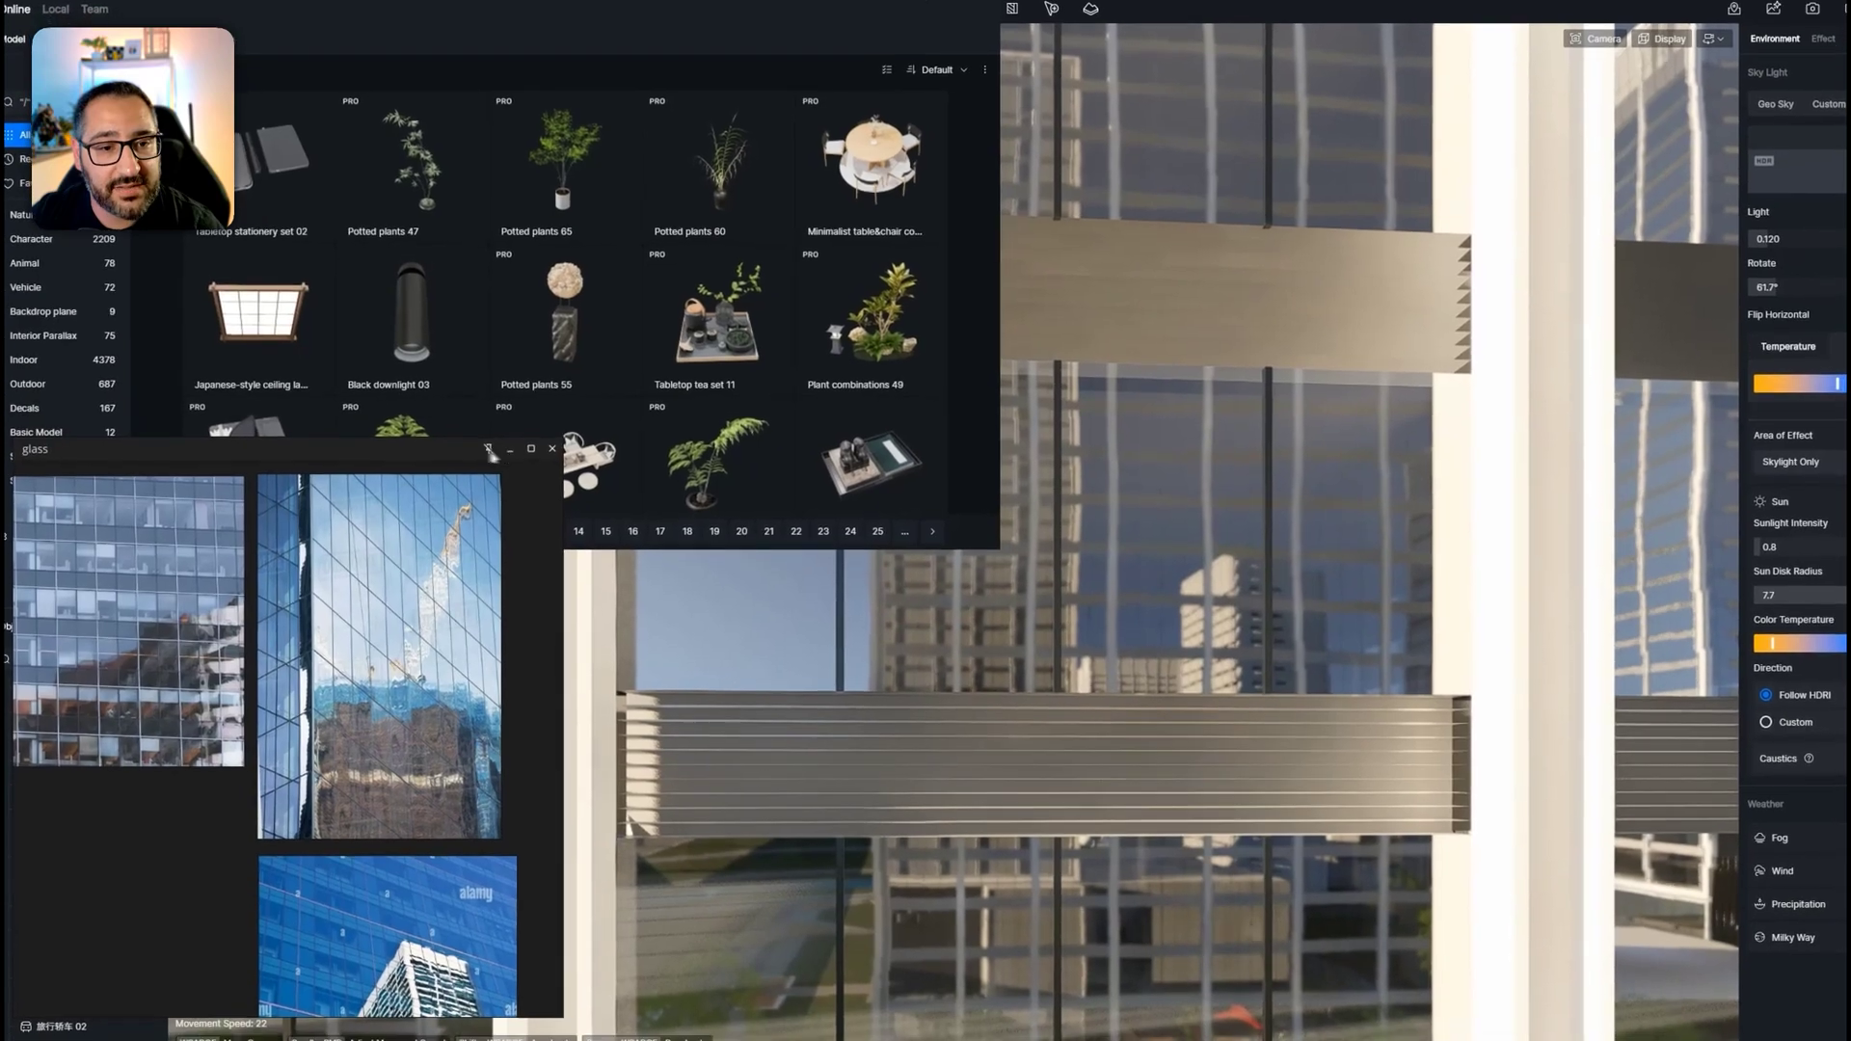
pyautogui.moveTo(430, 445); pyautogui.dragTo(432, 625)
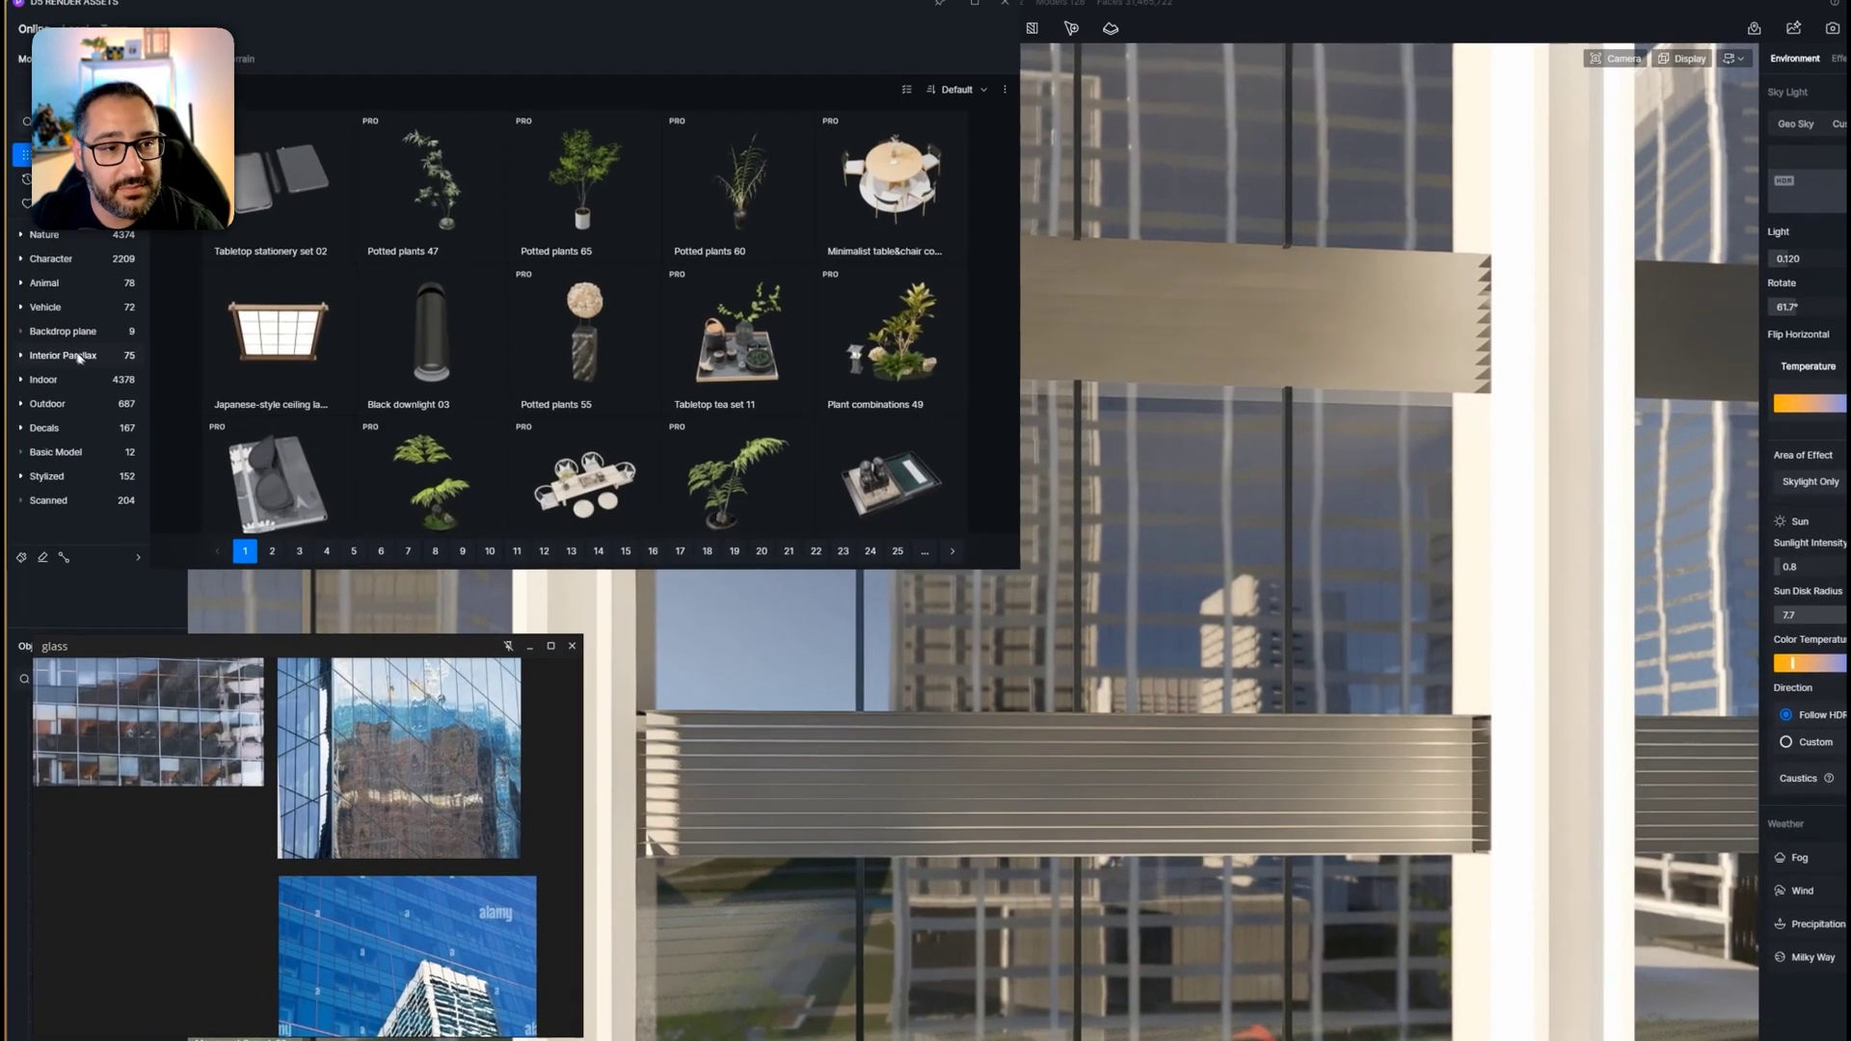
pyautogui.click(78, 361)
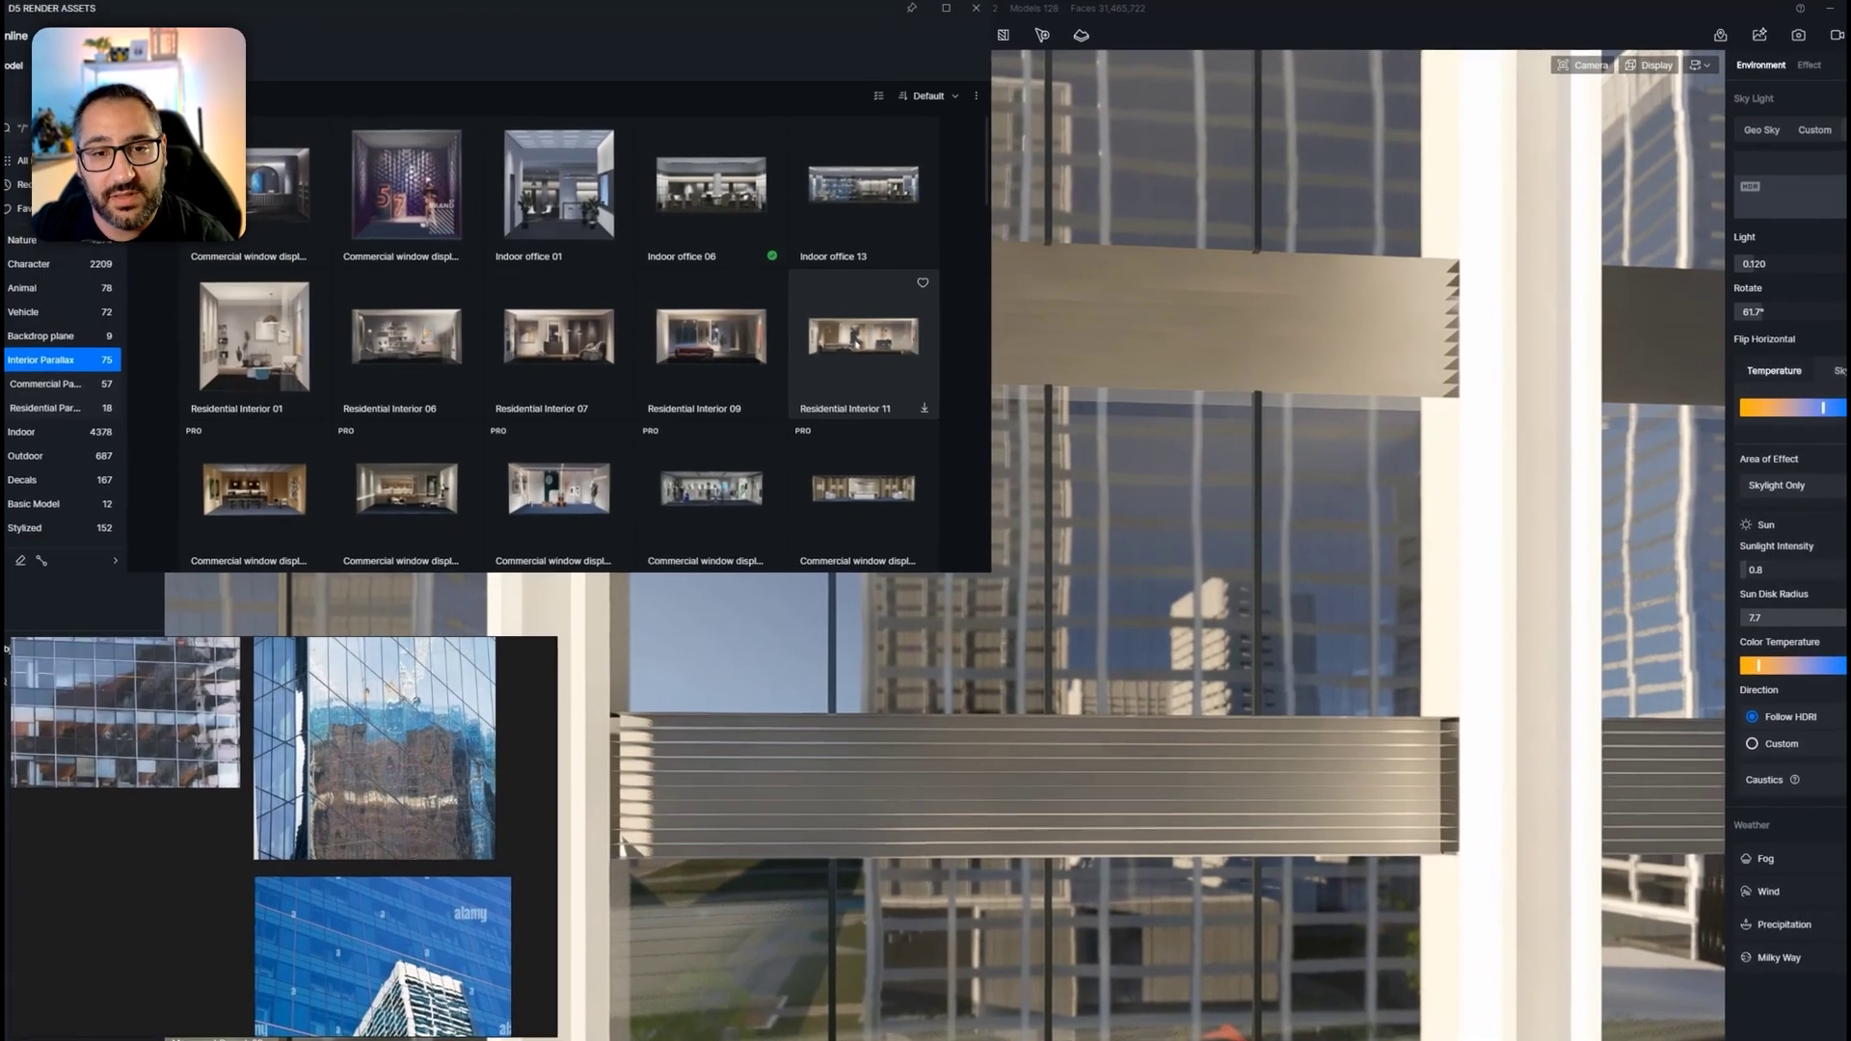
pyautogui.click(834, 341)
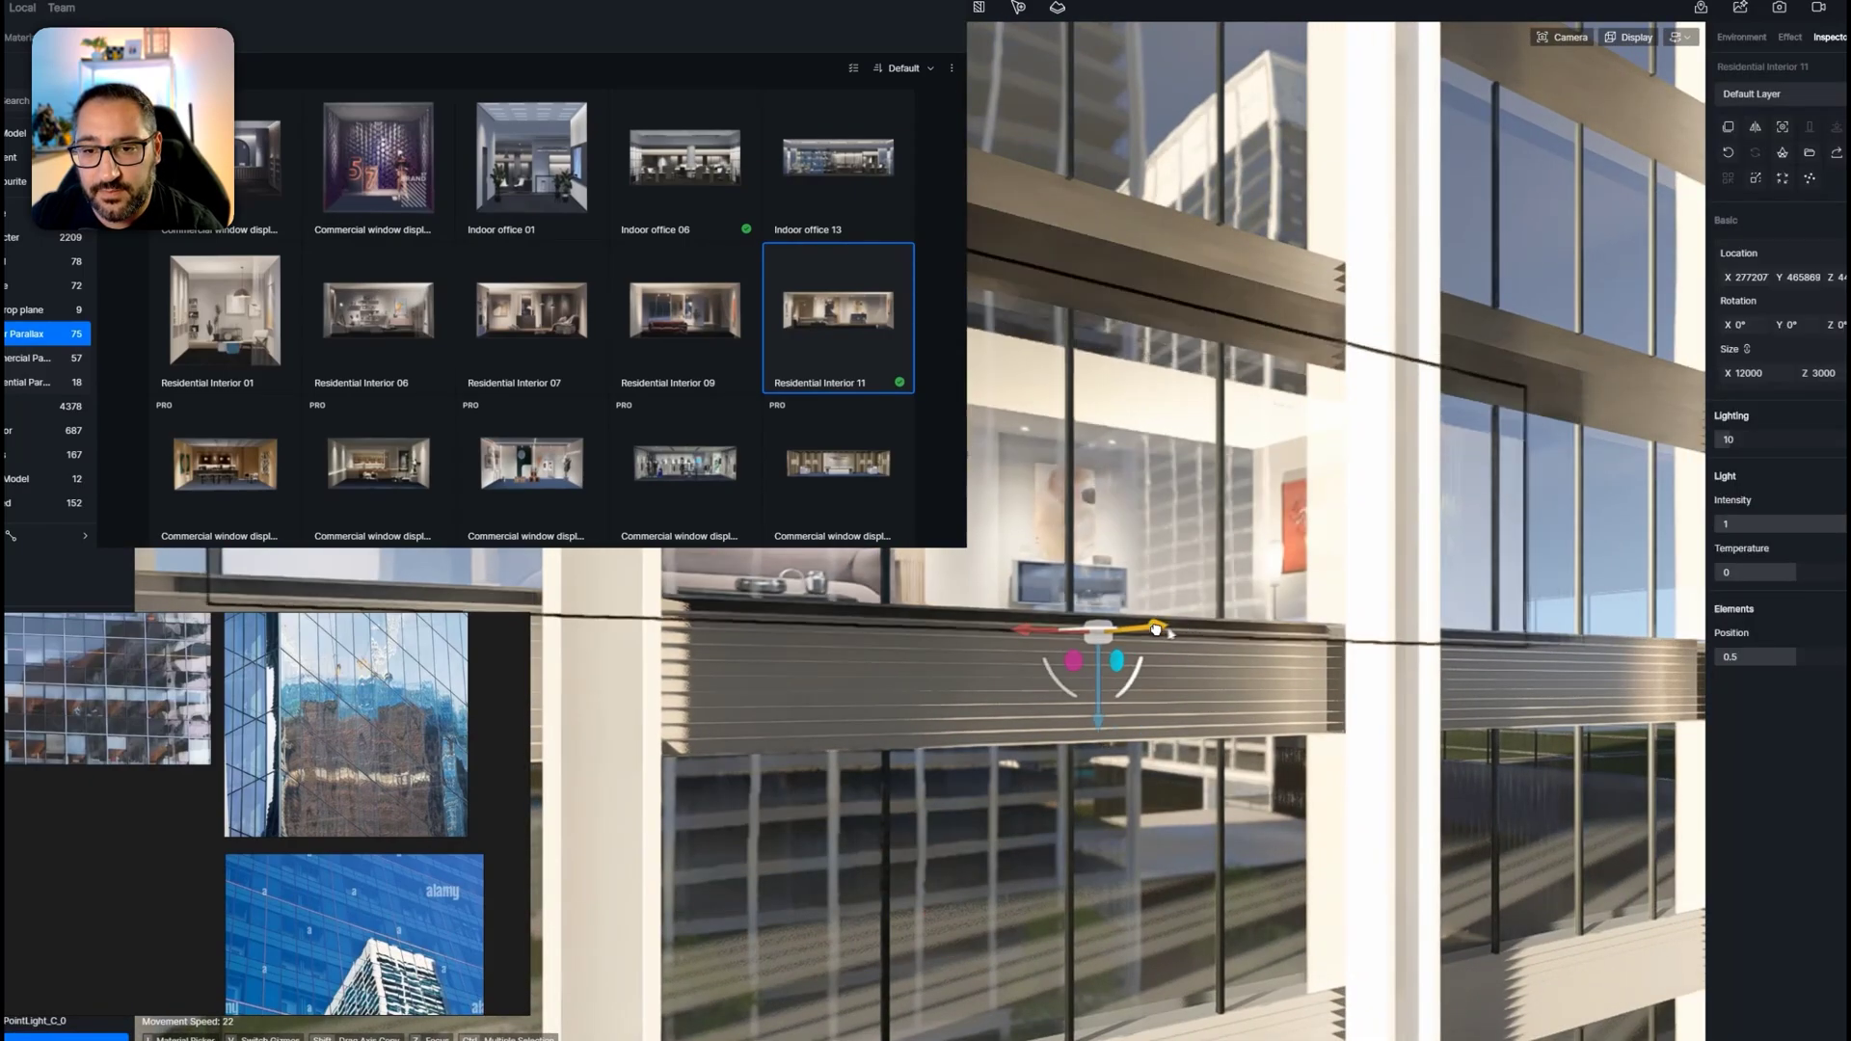
pyautogui.moveTo(1237, 599); pyautogui.dragTo(1157, 609, button='middle')
pyautogui.scroll(-3, 1171, 612)
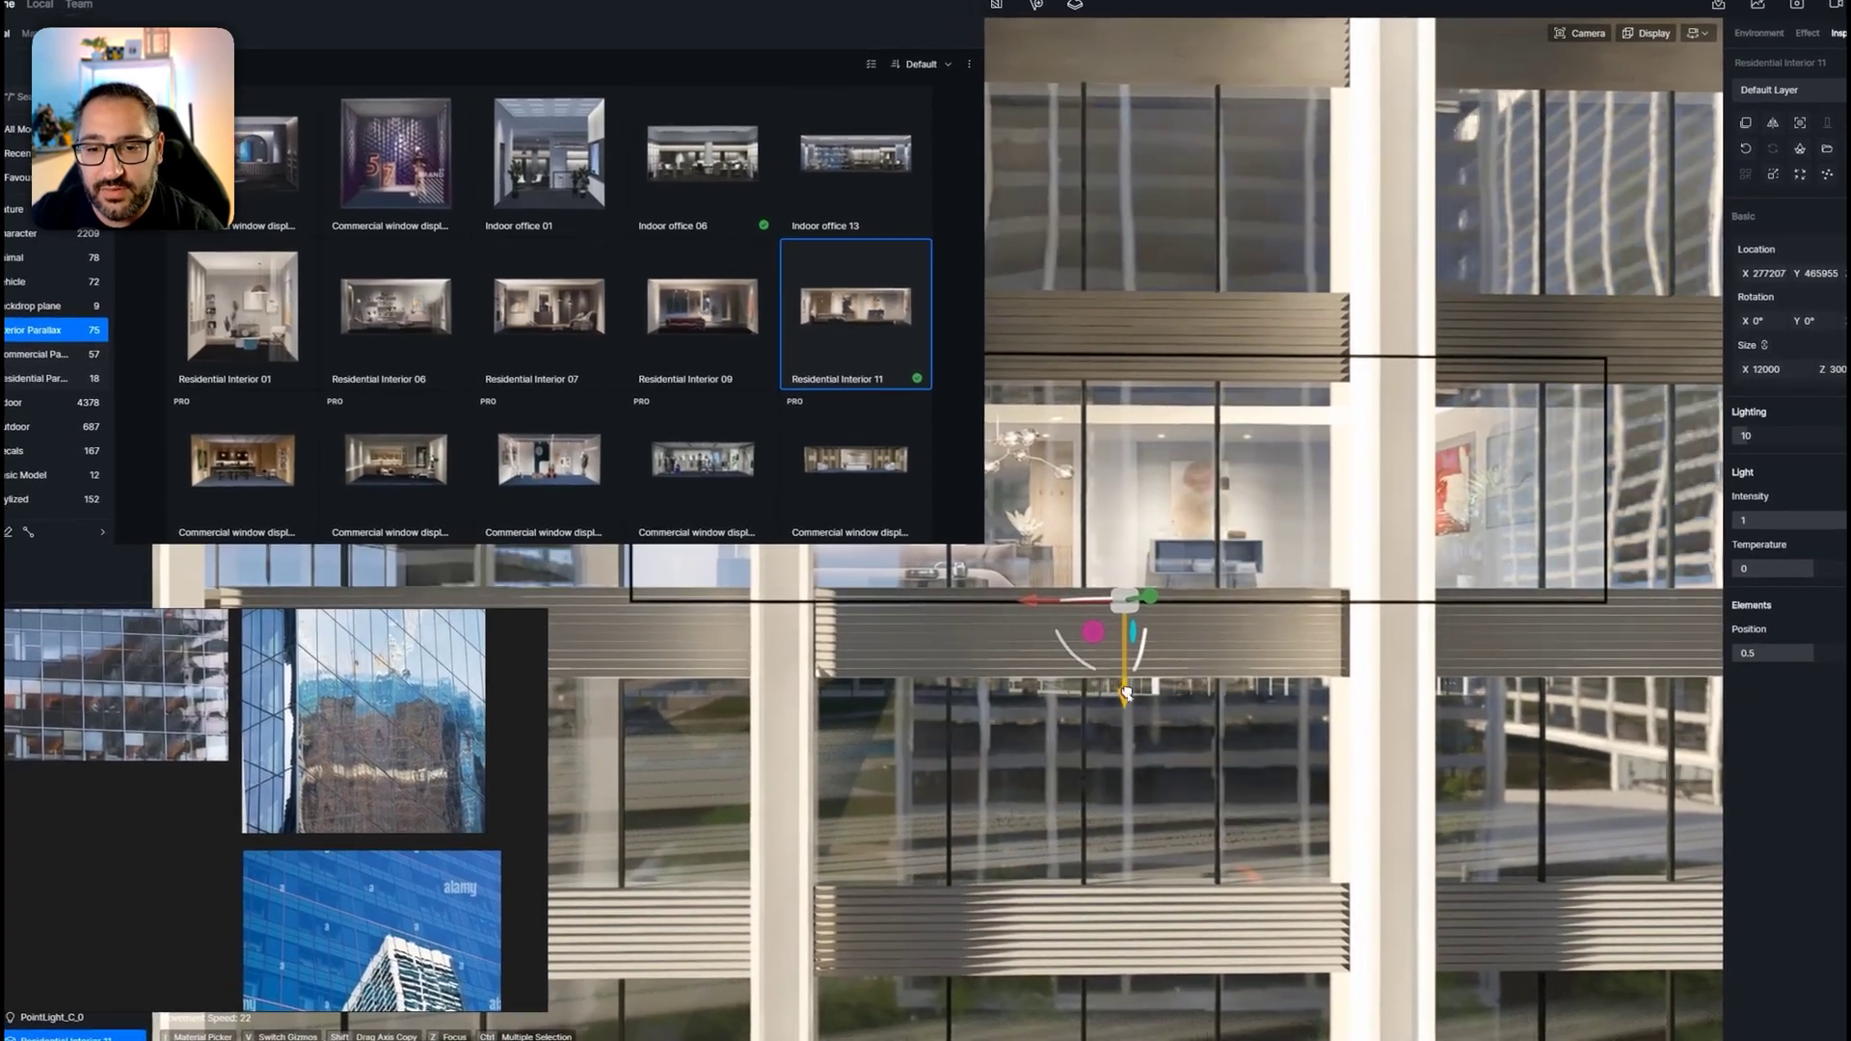
pyautogui.moveTo(1126, 694); pyautogui.dragTo(1127, 681)
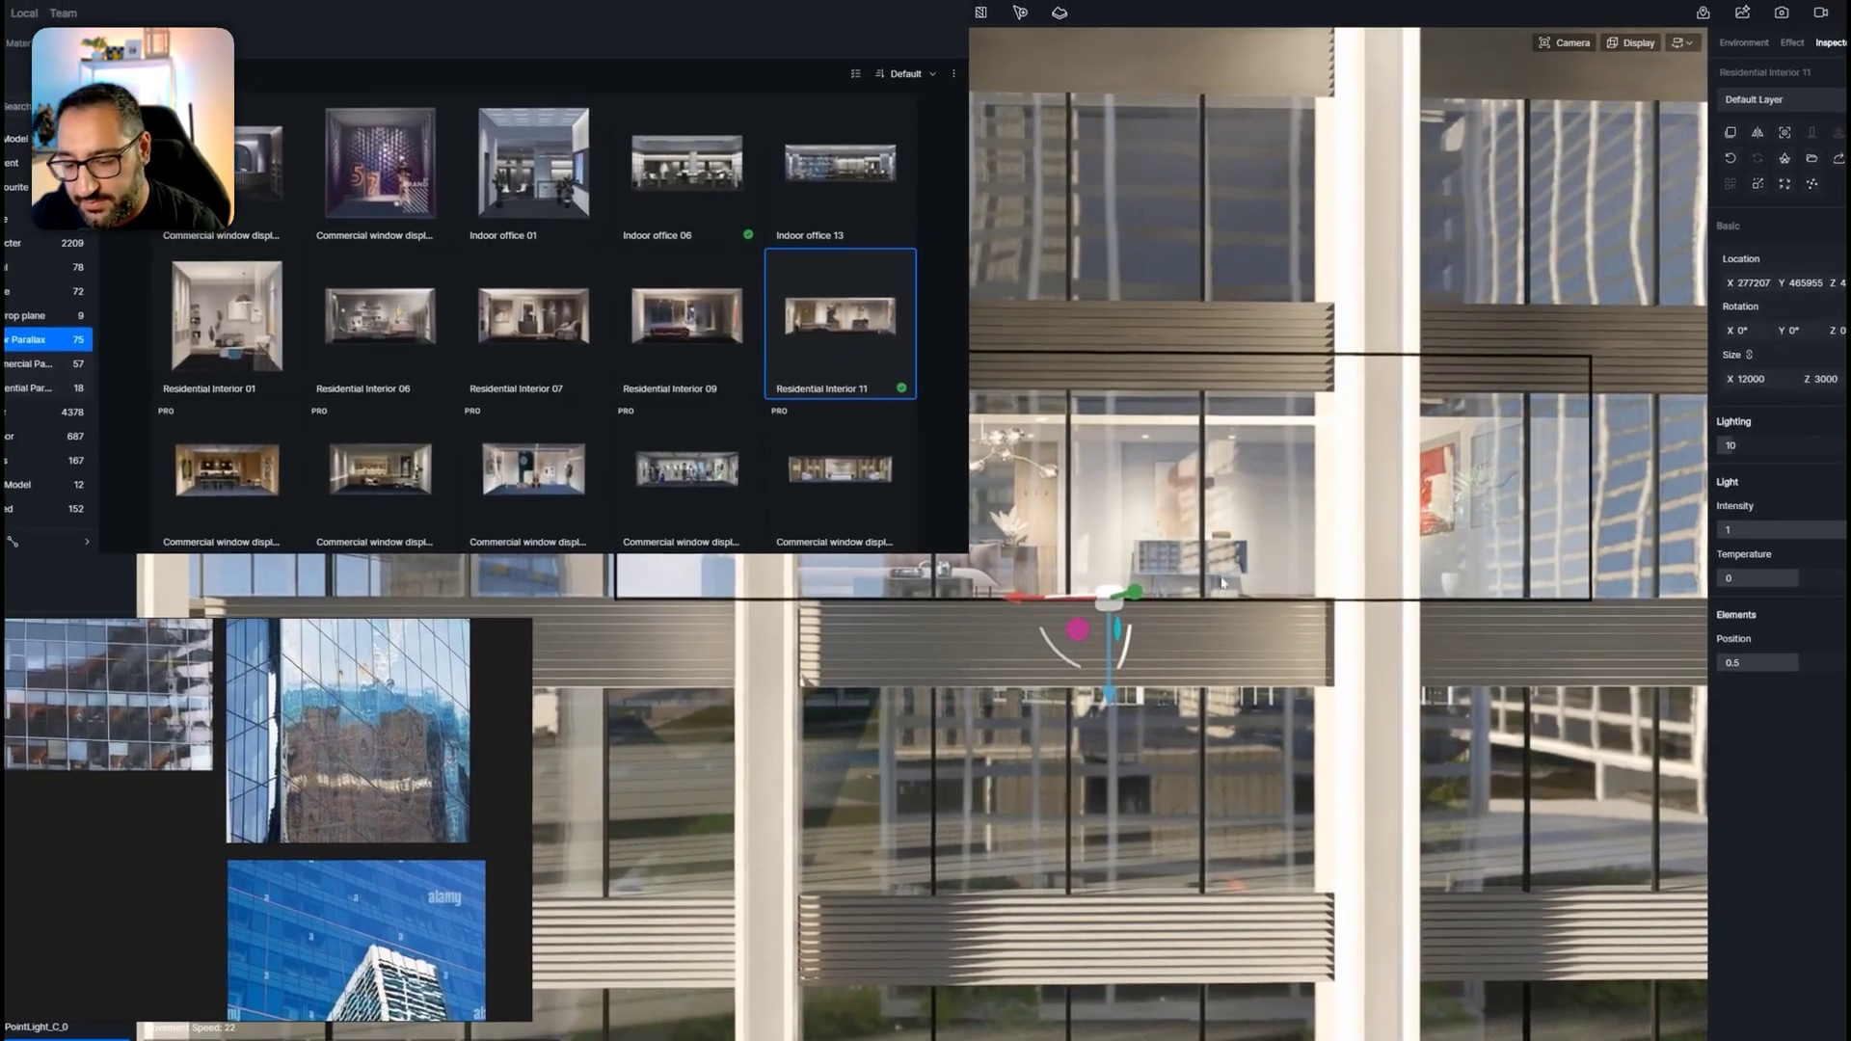
# Pick the facade glass material, try different opacity values over the placed interior and settle on 0.74
pyautogui.press('i')
pyautogui.click(1280, 447)
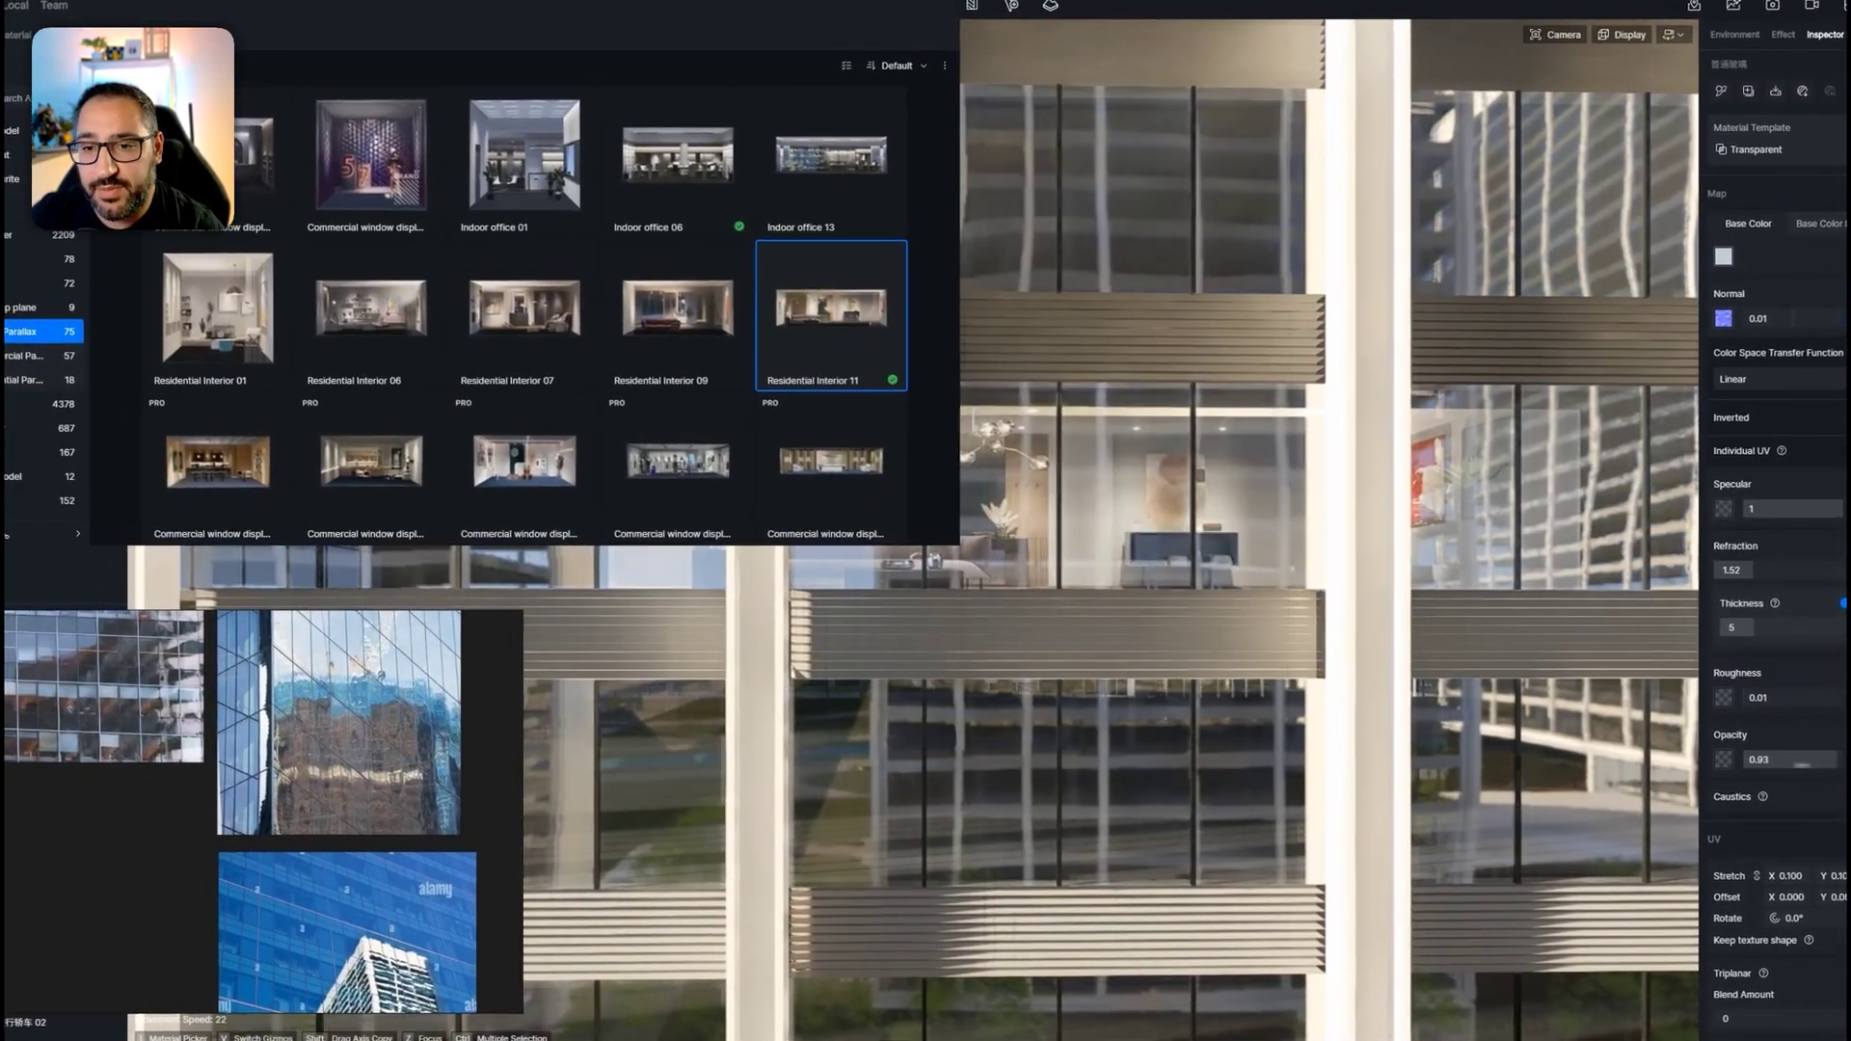
pyautogui.moveTo(1755, 770); pyautogui.dragTo(1817, 775)
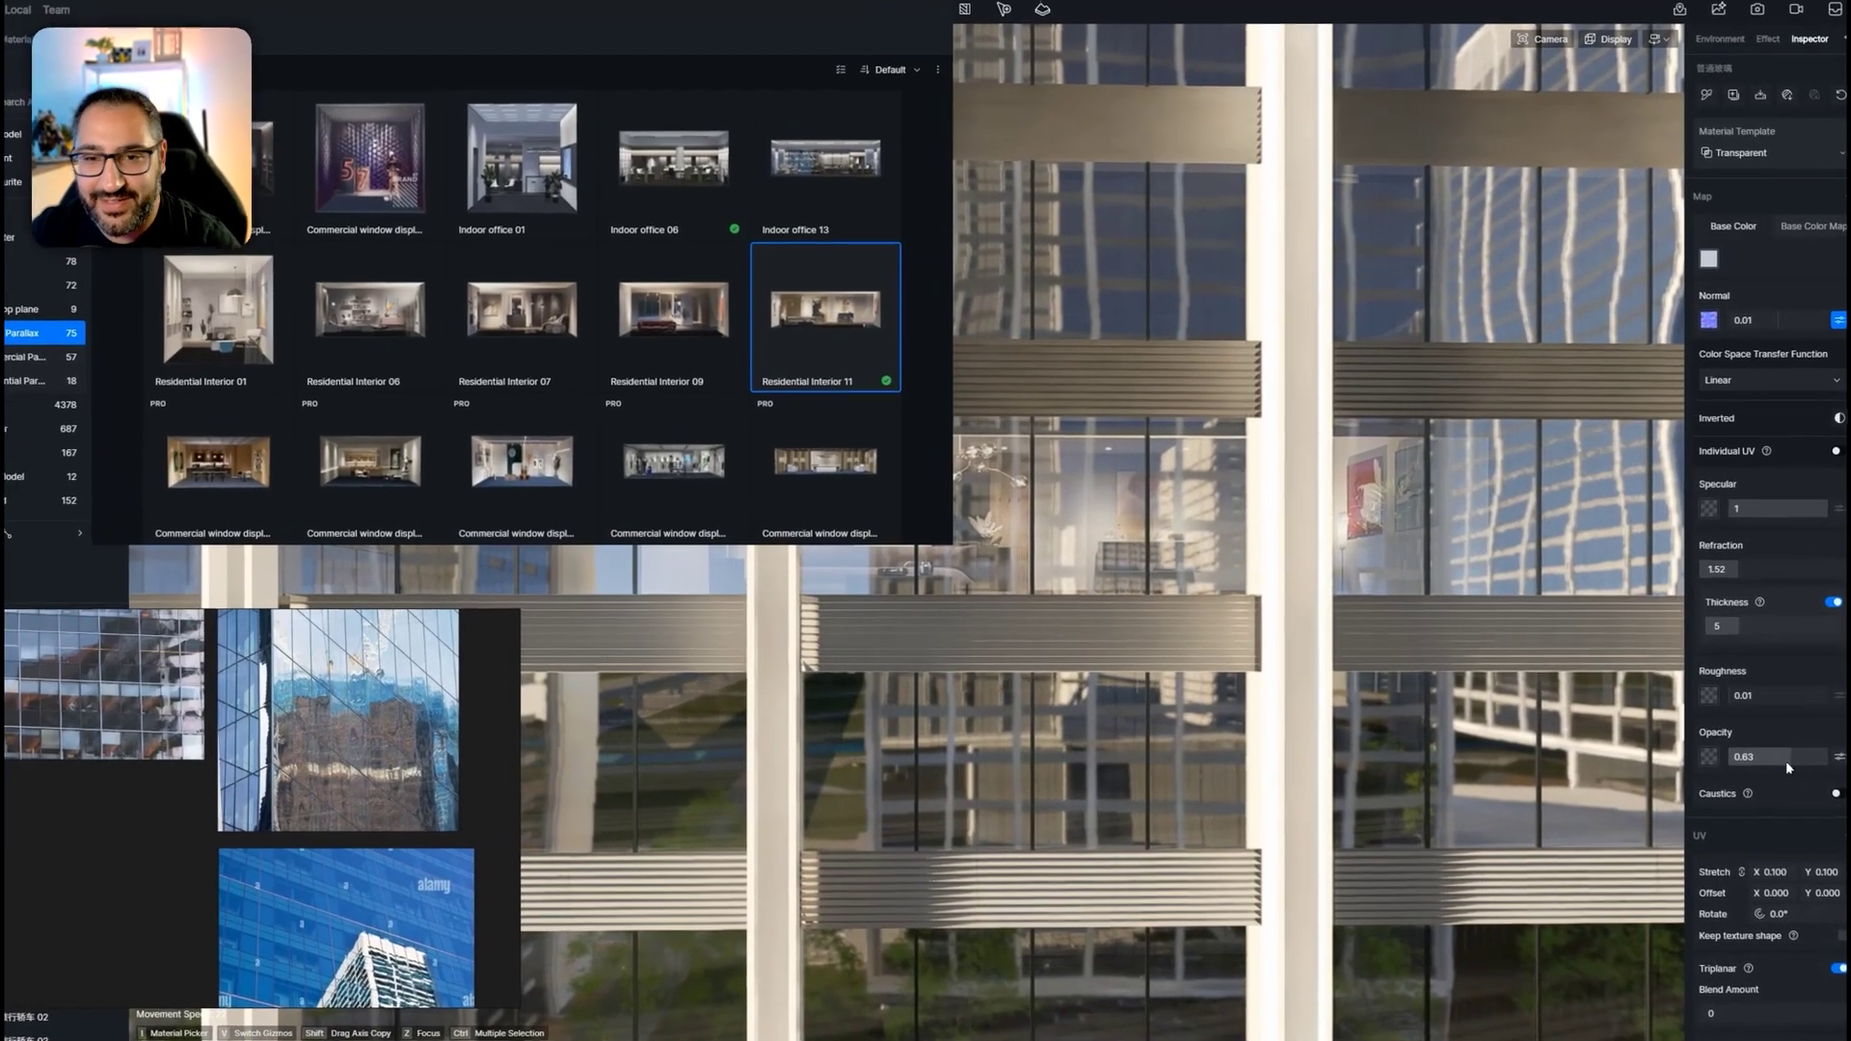
pyautogui.moveTo(1763, 762); pyautogui.dragTo(1705, 761)
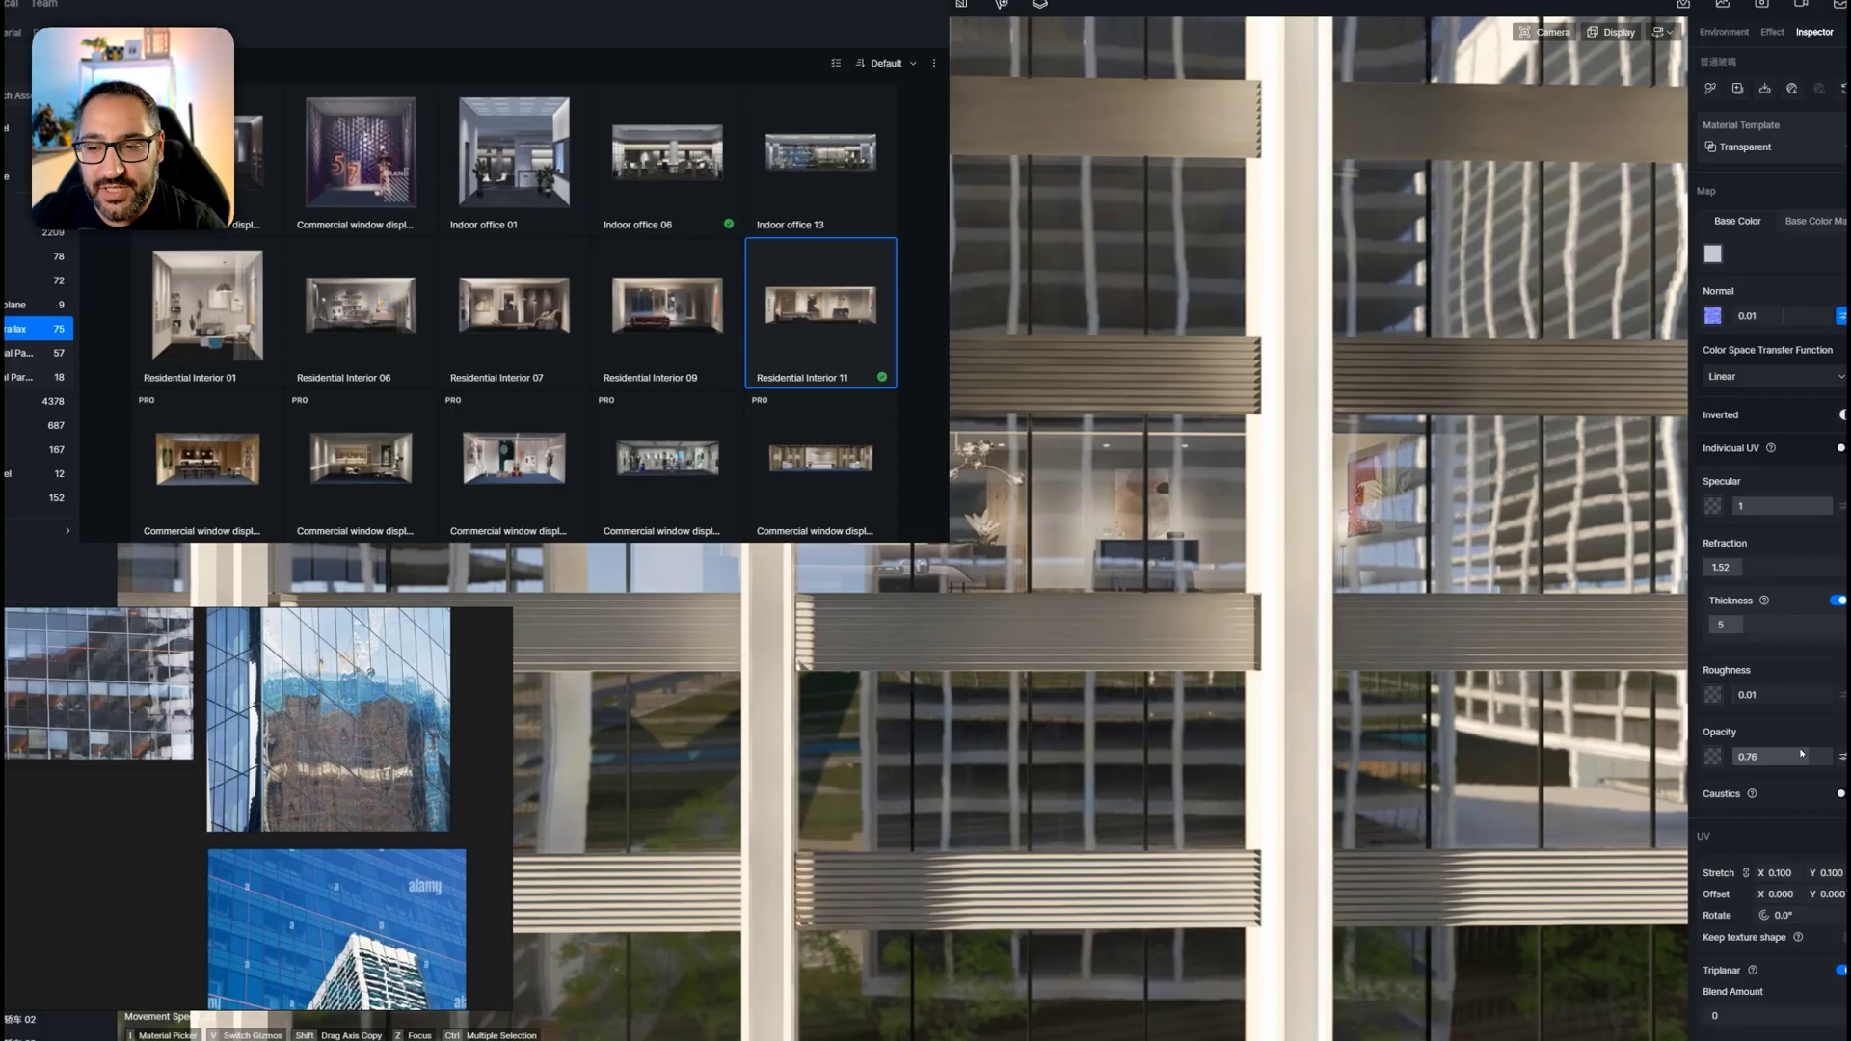
# Examine the glass reflections and the parallax interior behind them from close up and from farther along the facade
pyautogui.scroll(-3, 1534, 687)
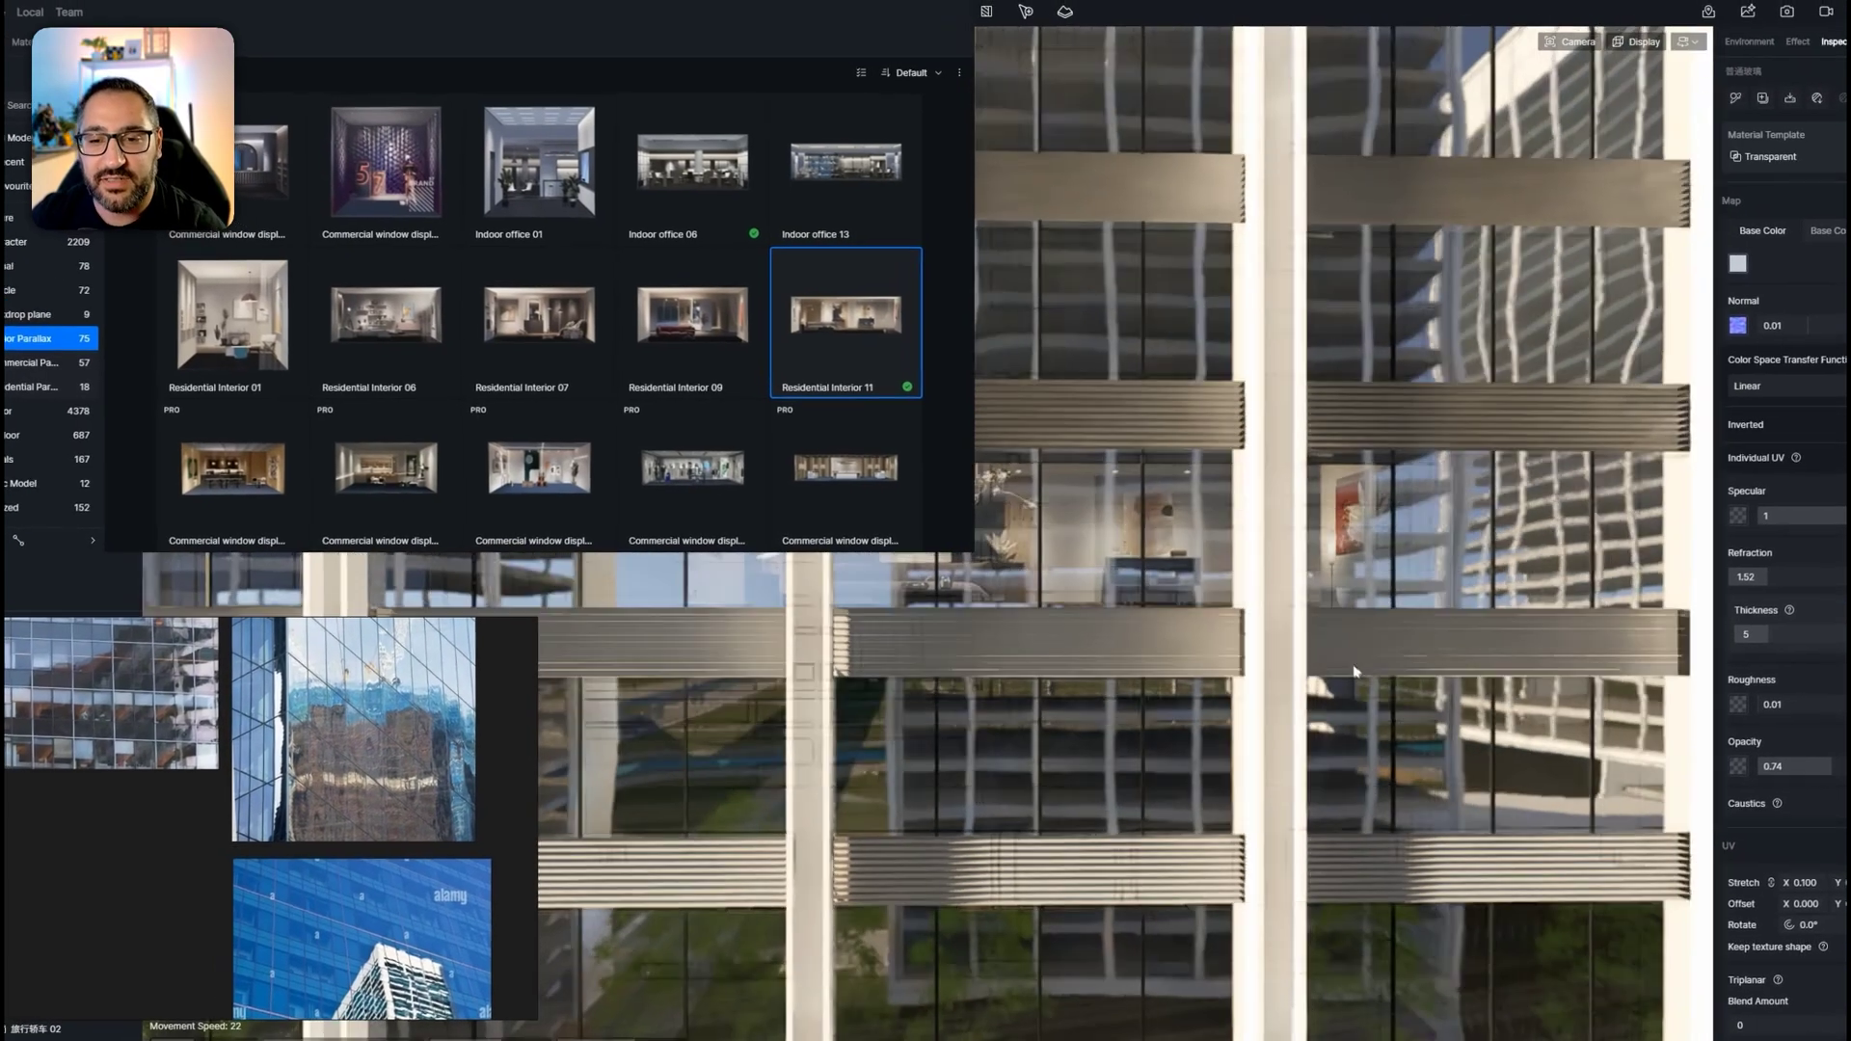
pyautogui.moveTo(1534, 686); pyautogui.dragTo(960, 667, button='right')
pyautogui.press('s')
pyautogui.press('w')
pyautogui.press('w')
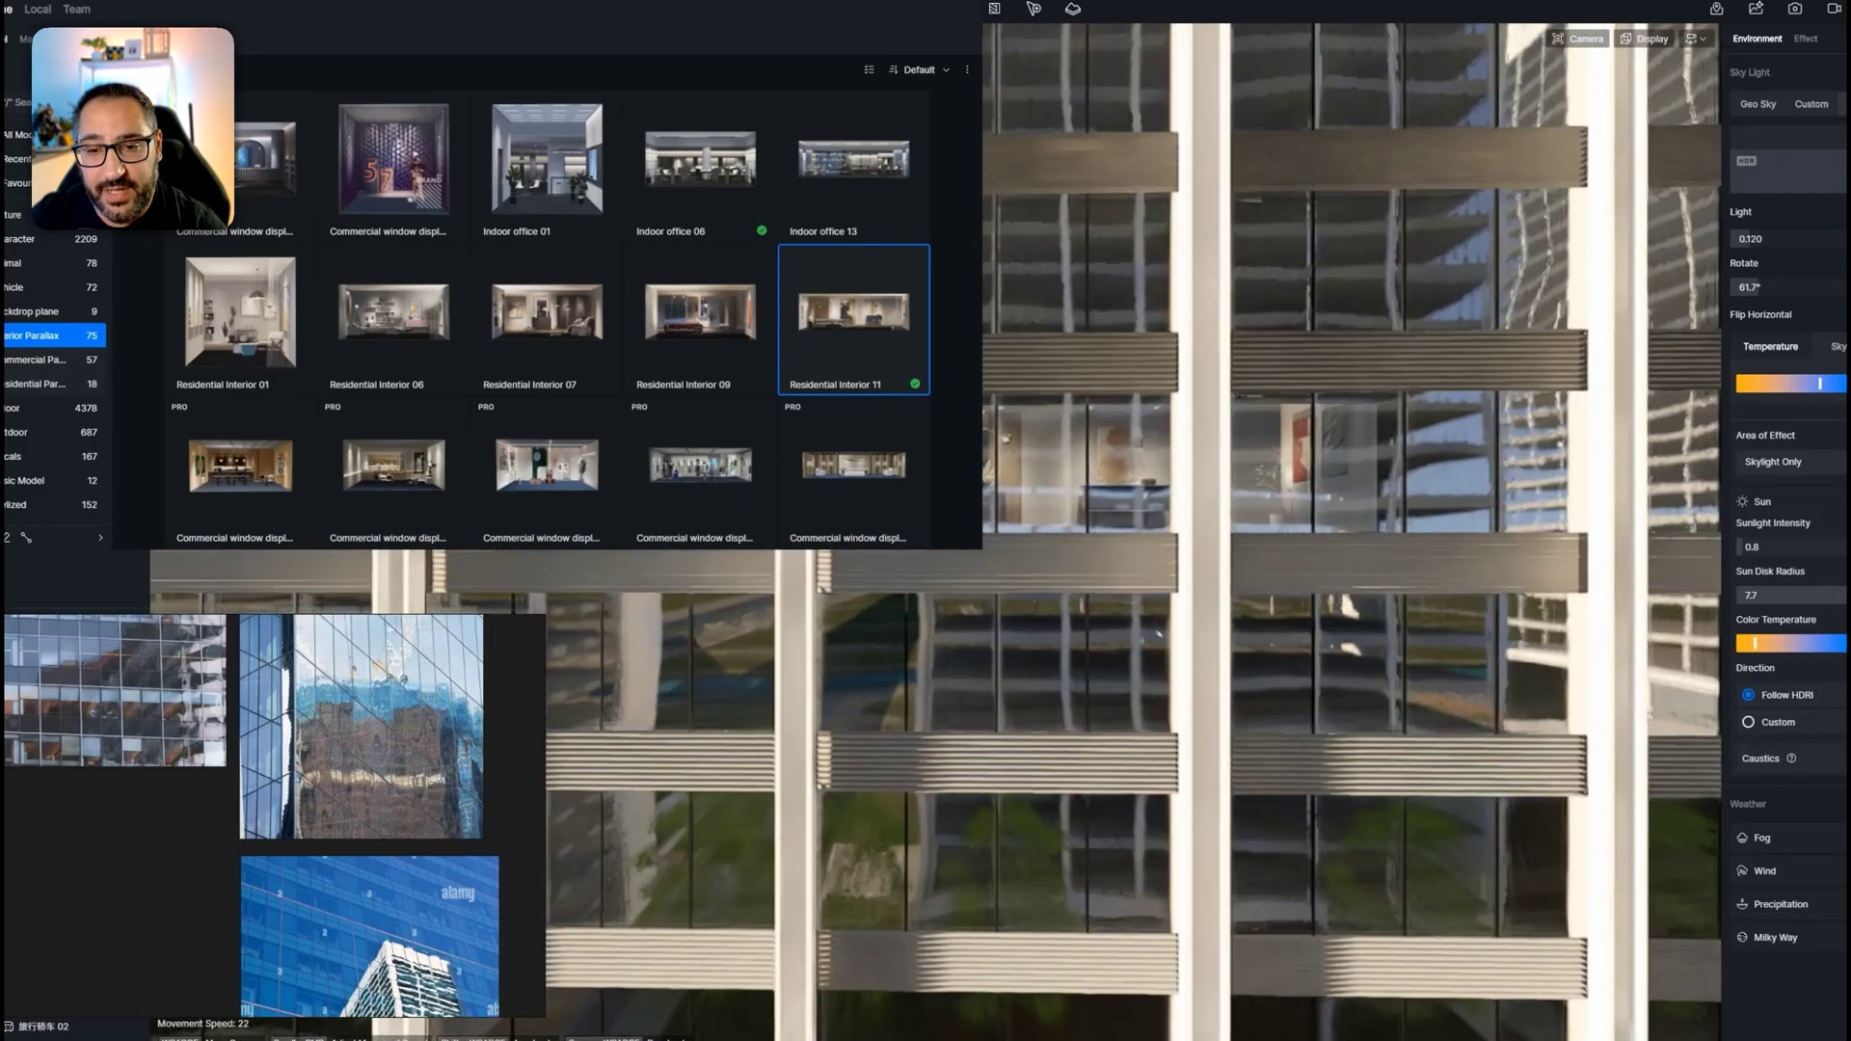
pyautogui.press('w')
pyautogui.moveTo(1159, 635)
pyautogui.mouseDown(button='right')
pyautogui.moveTo(1321, 621)
pyautogui.moveTo(1137, 631)
pyautogui.moveTo(1070, 607)
pyautogui.moveTo(1157, 603)
pyautogui.mouseUp(button='right')
pyautogui.press('s')
pyautogui.press('w')
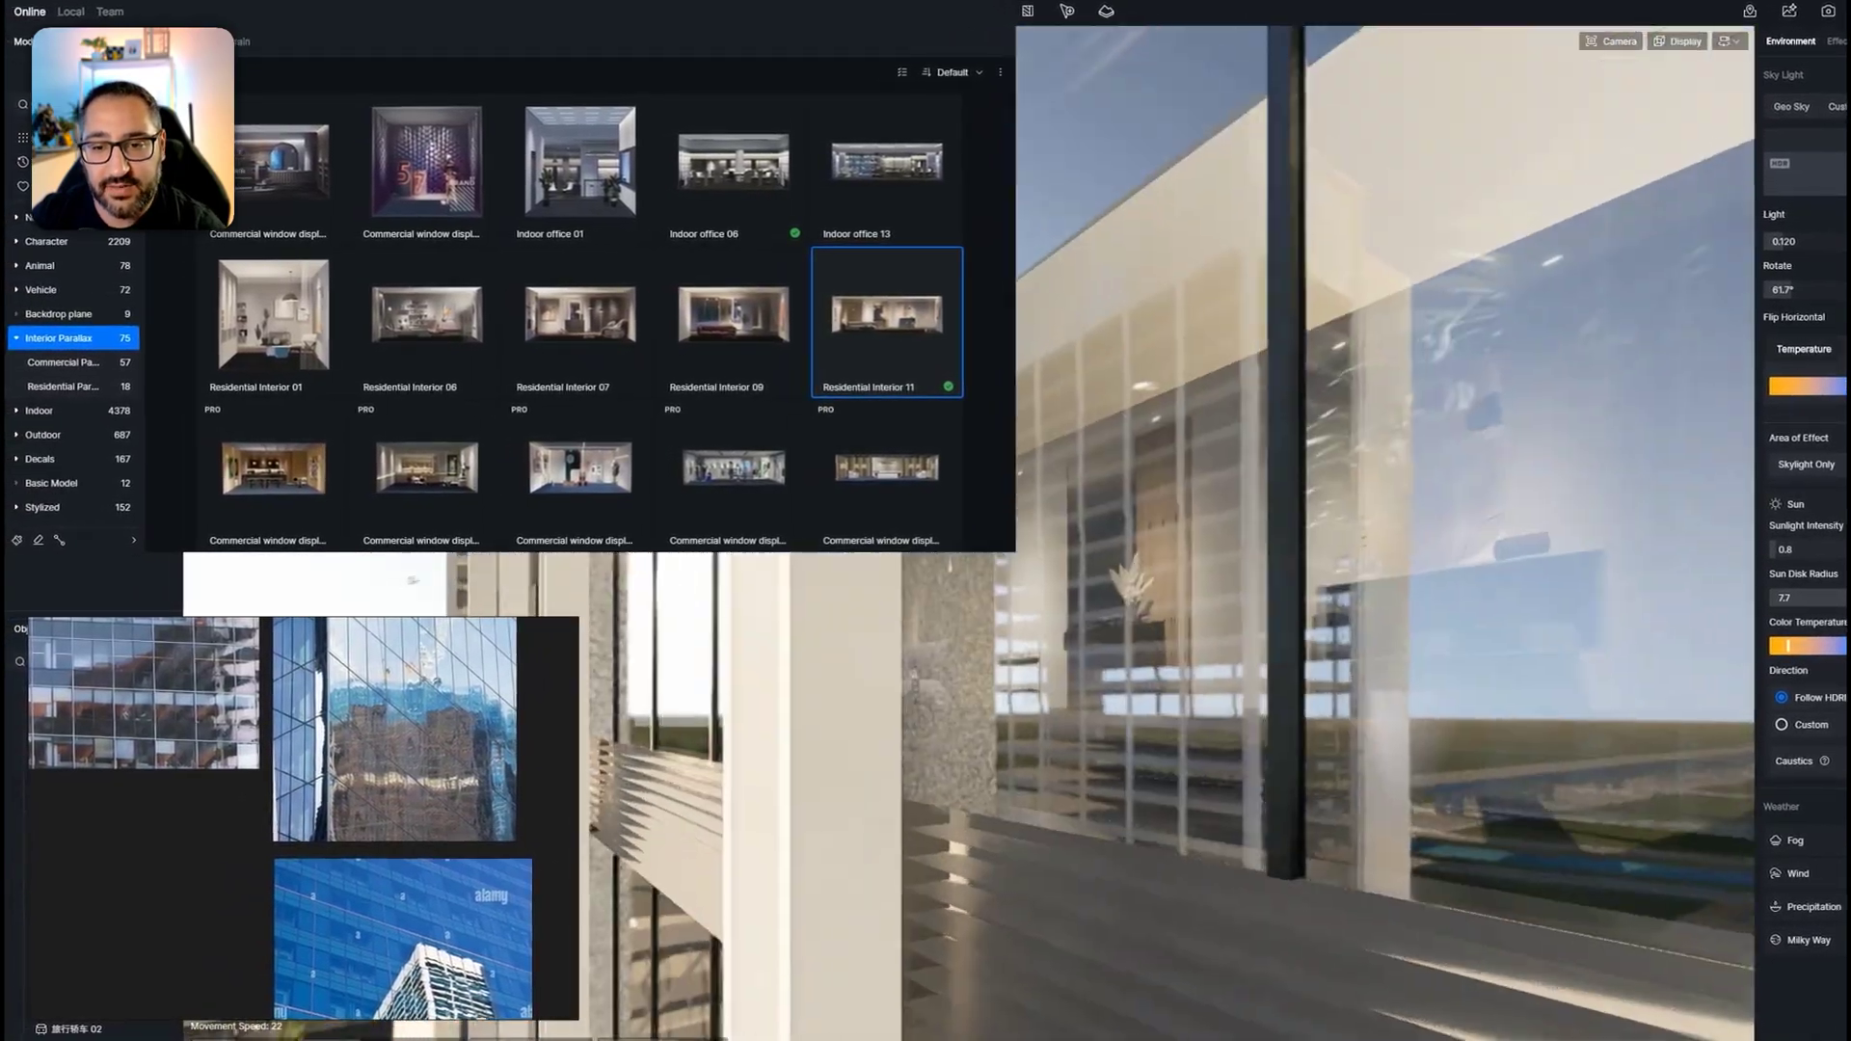
pyautogui.press('w')
pyautogui.press('s')
pyautogui.moveTo(1041, 603)
pyautogui.mouseDown(button='right')
pyautogui.moveTo(1109, 598)
pyautogui.moveTo(1031, 608)
pyautogui.moveTo(1059, 600)
pyautogui.mouseUp(button='right')
pyautogui.press('s')
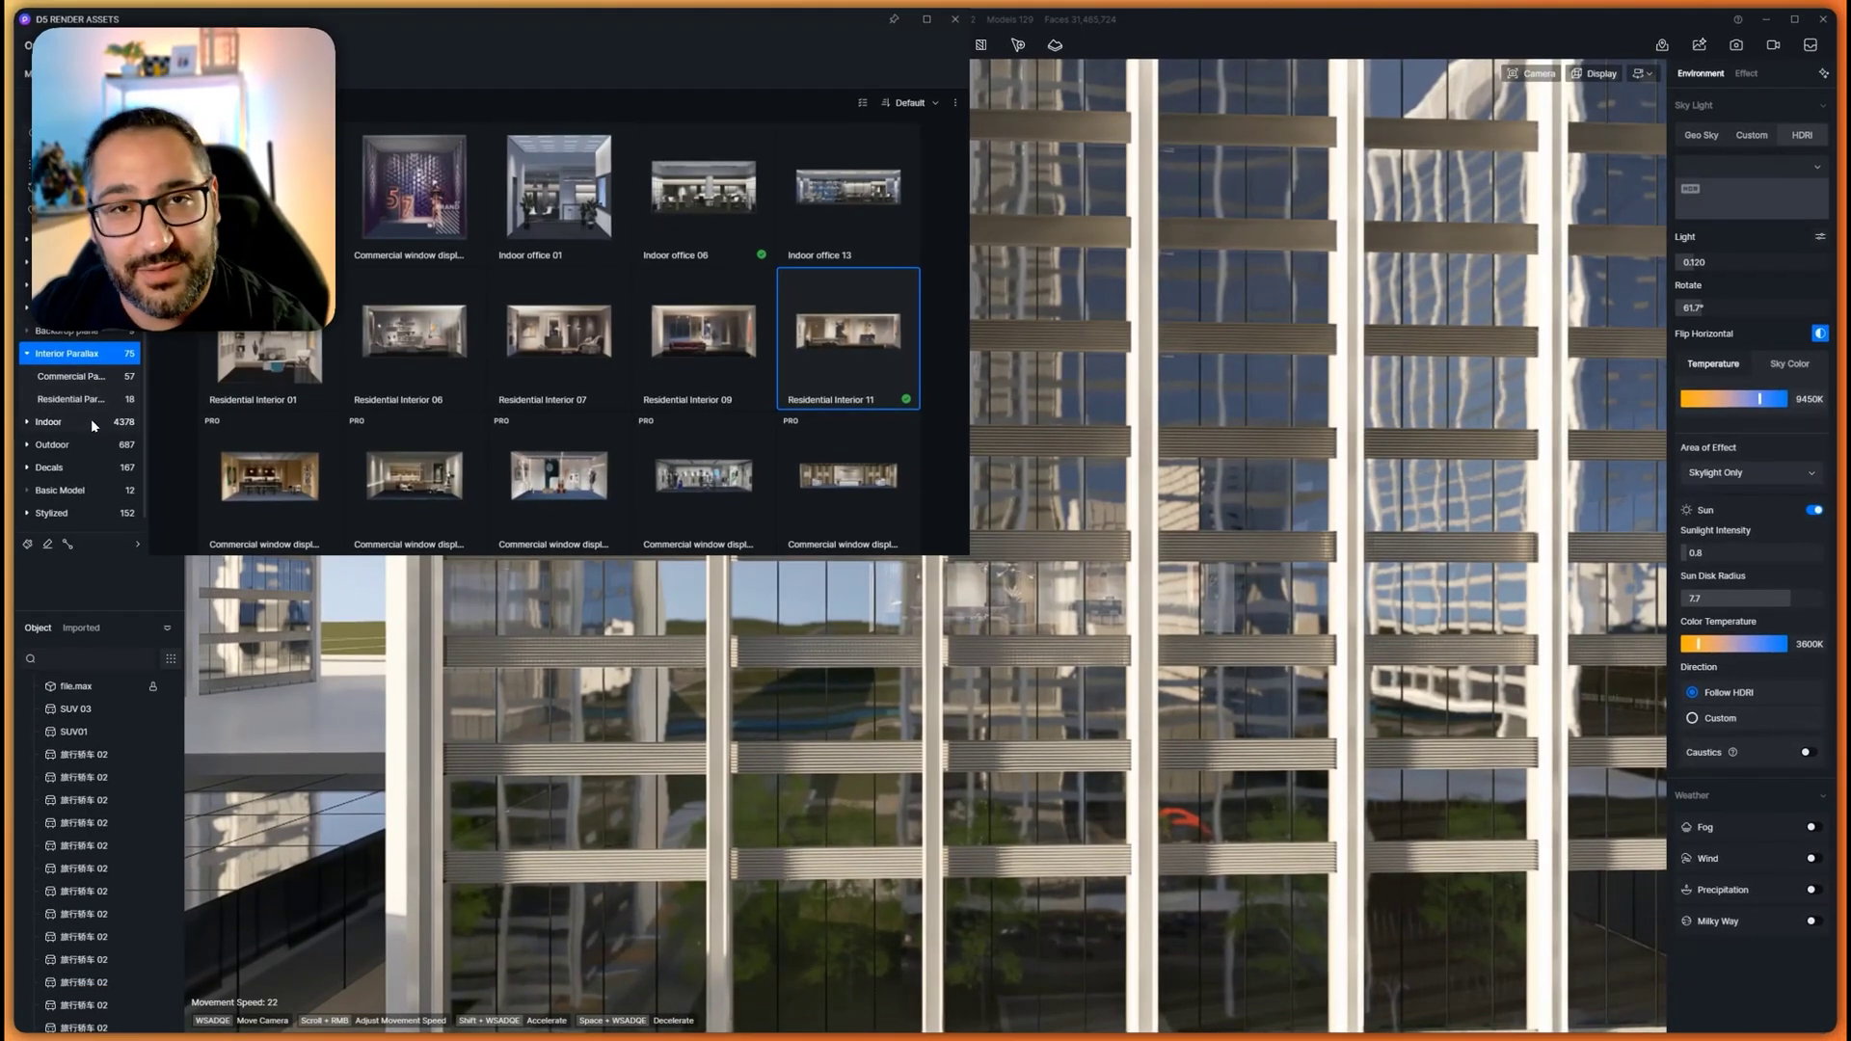
# Place the Plane from the Basic Model category at the tower facade and rotate it upright to 270° about X
pyautogui.click(97, 488)
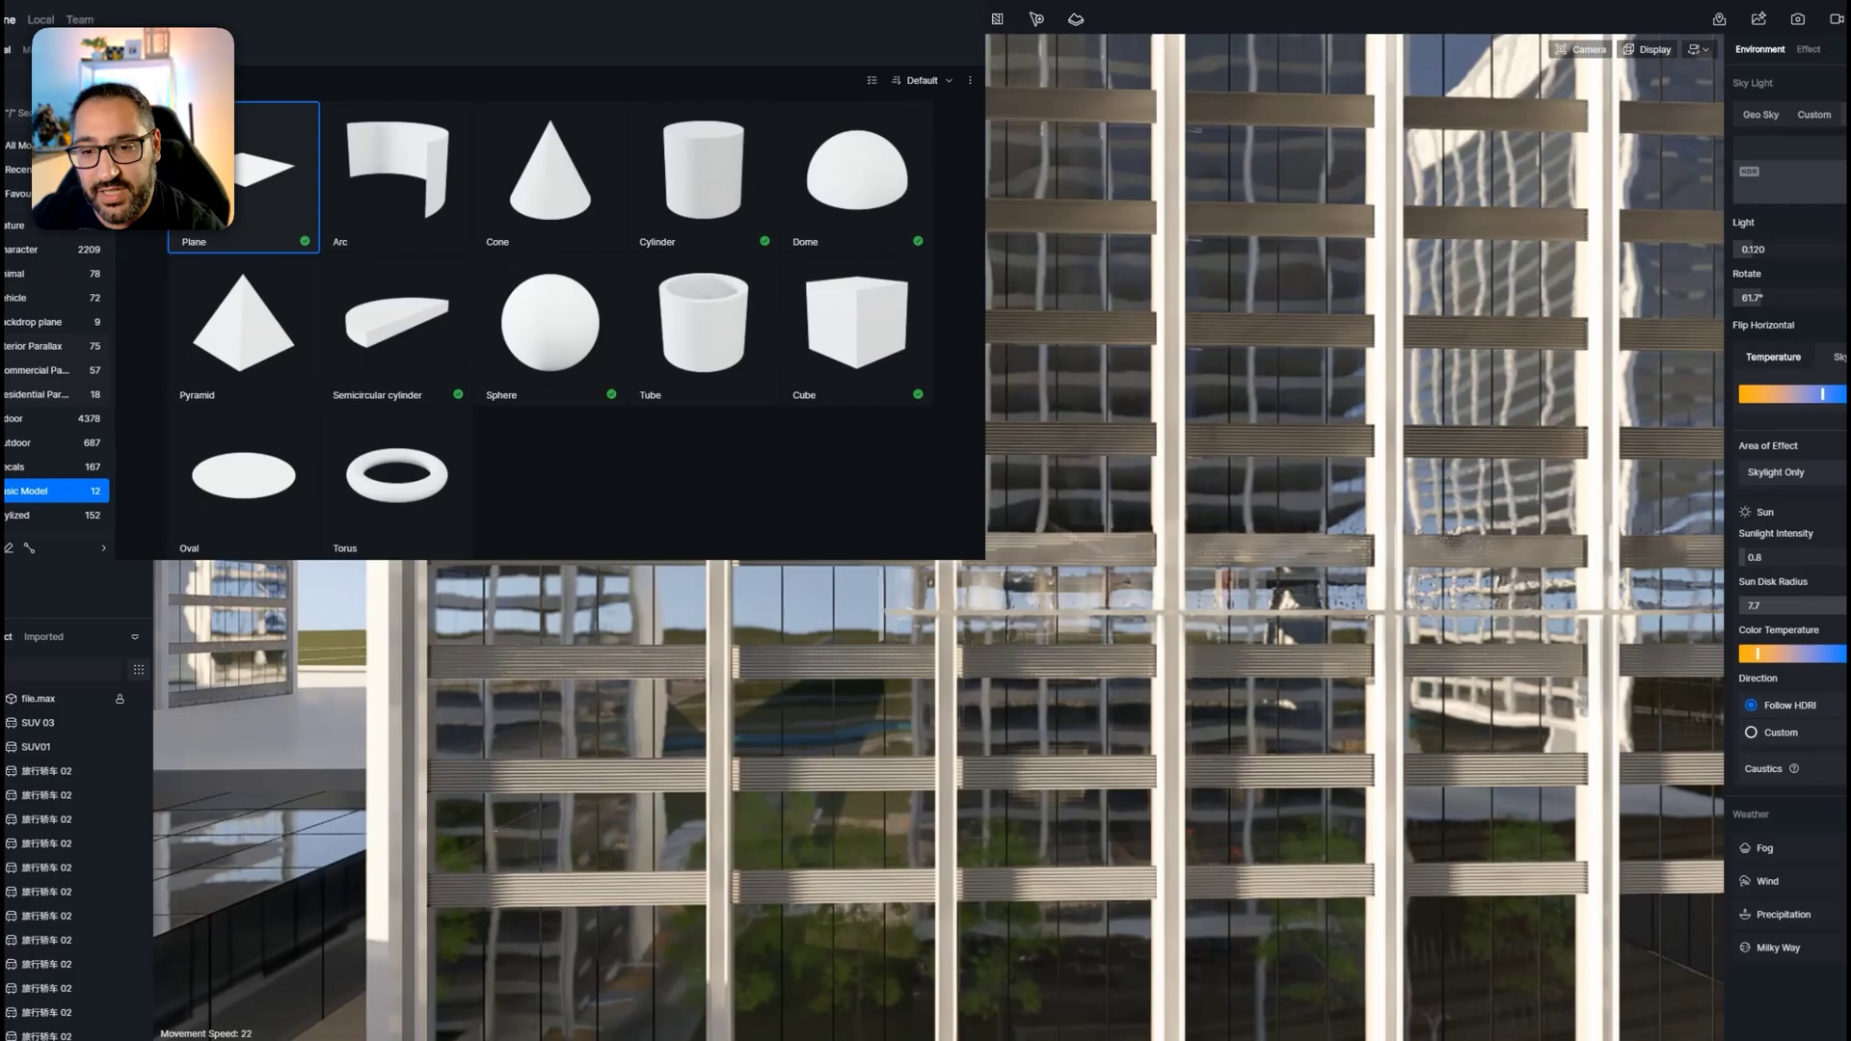
pyautogui.click(1289, 615)
pyautogui.moveTo(1289, 615); pyautogui.dragTo(1540, 680, button='right')
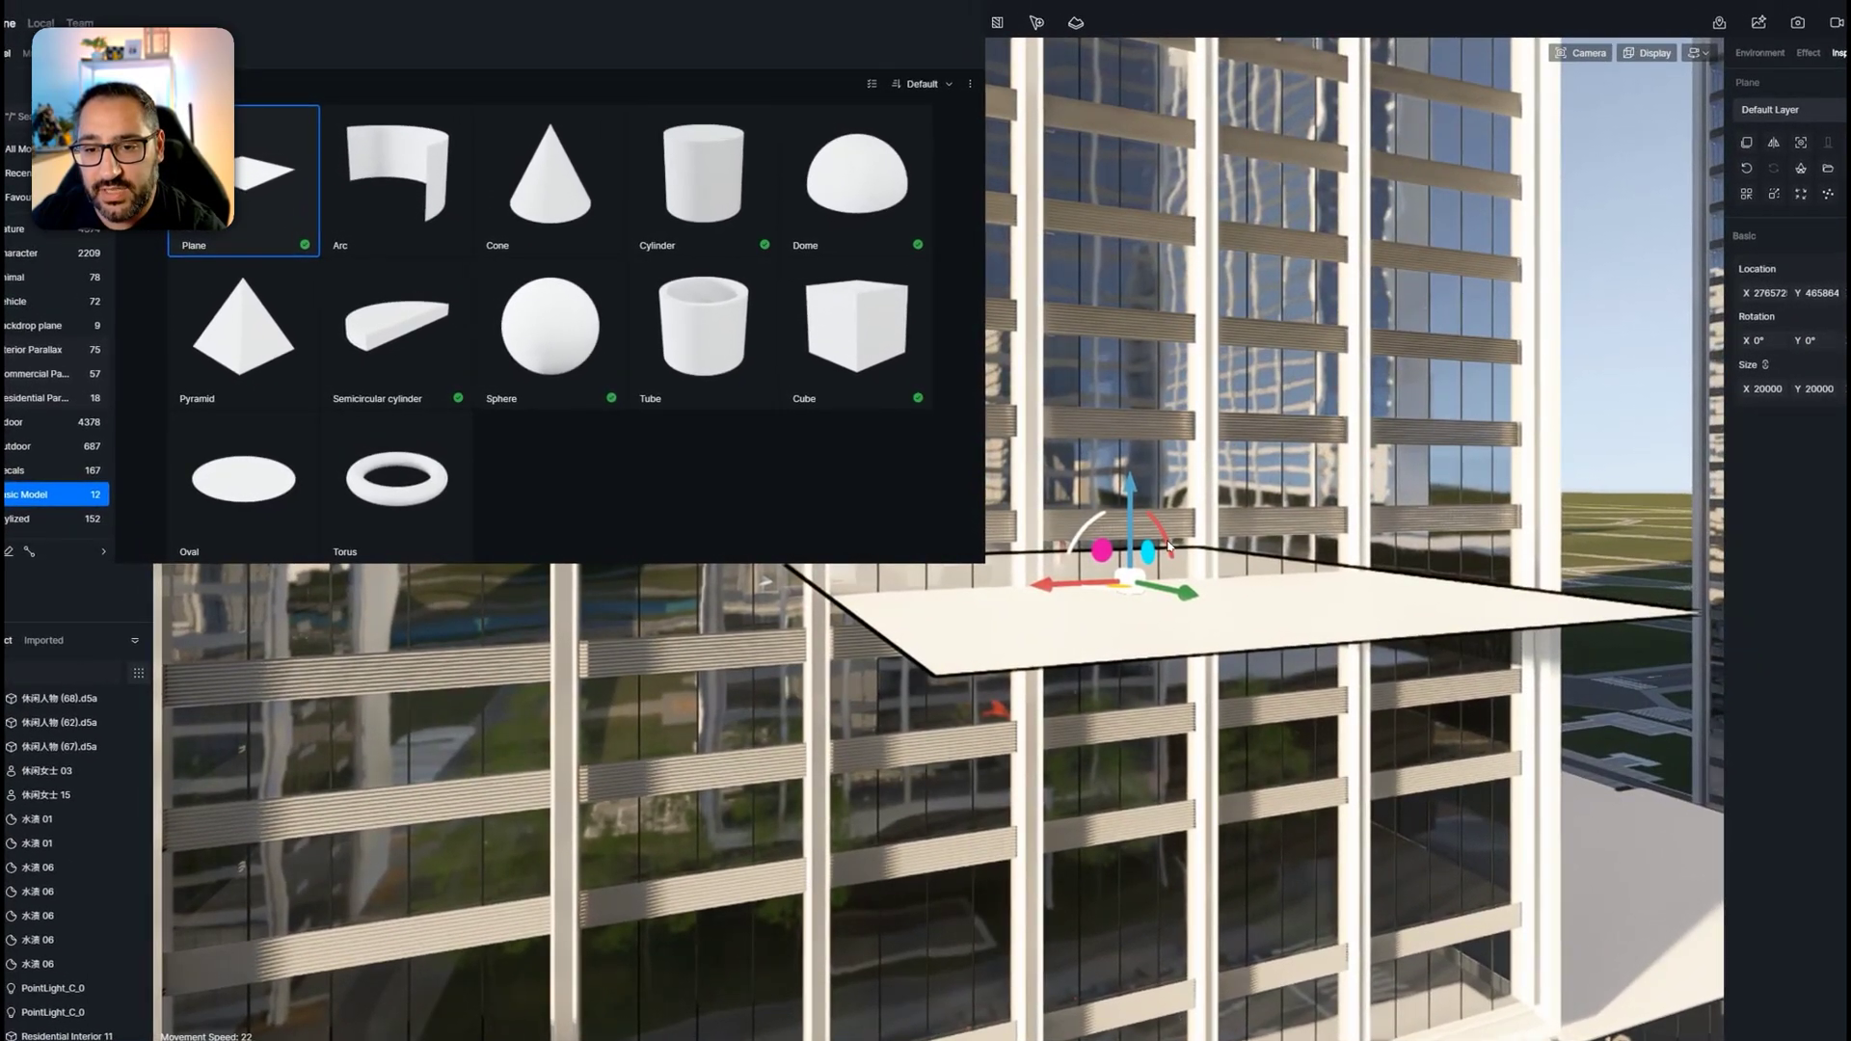
pyautogui.moveTo(1081, 495); pyautogui.dragTo(1156, 646)
pyautogui.moveTo(1282, 609); pyautogui.dragTo(1256, 605, button='right')
pyautogui.scroll(-5, 1256, 604)
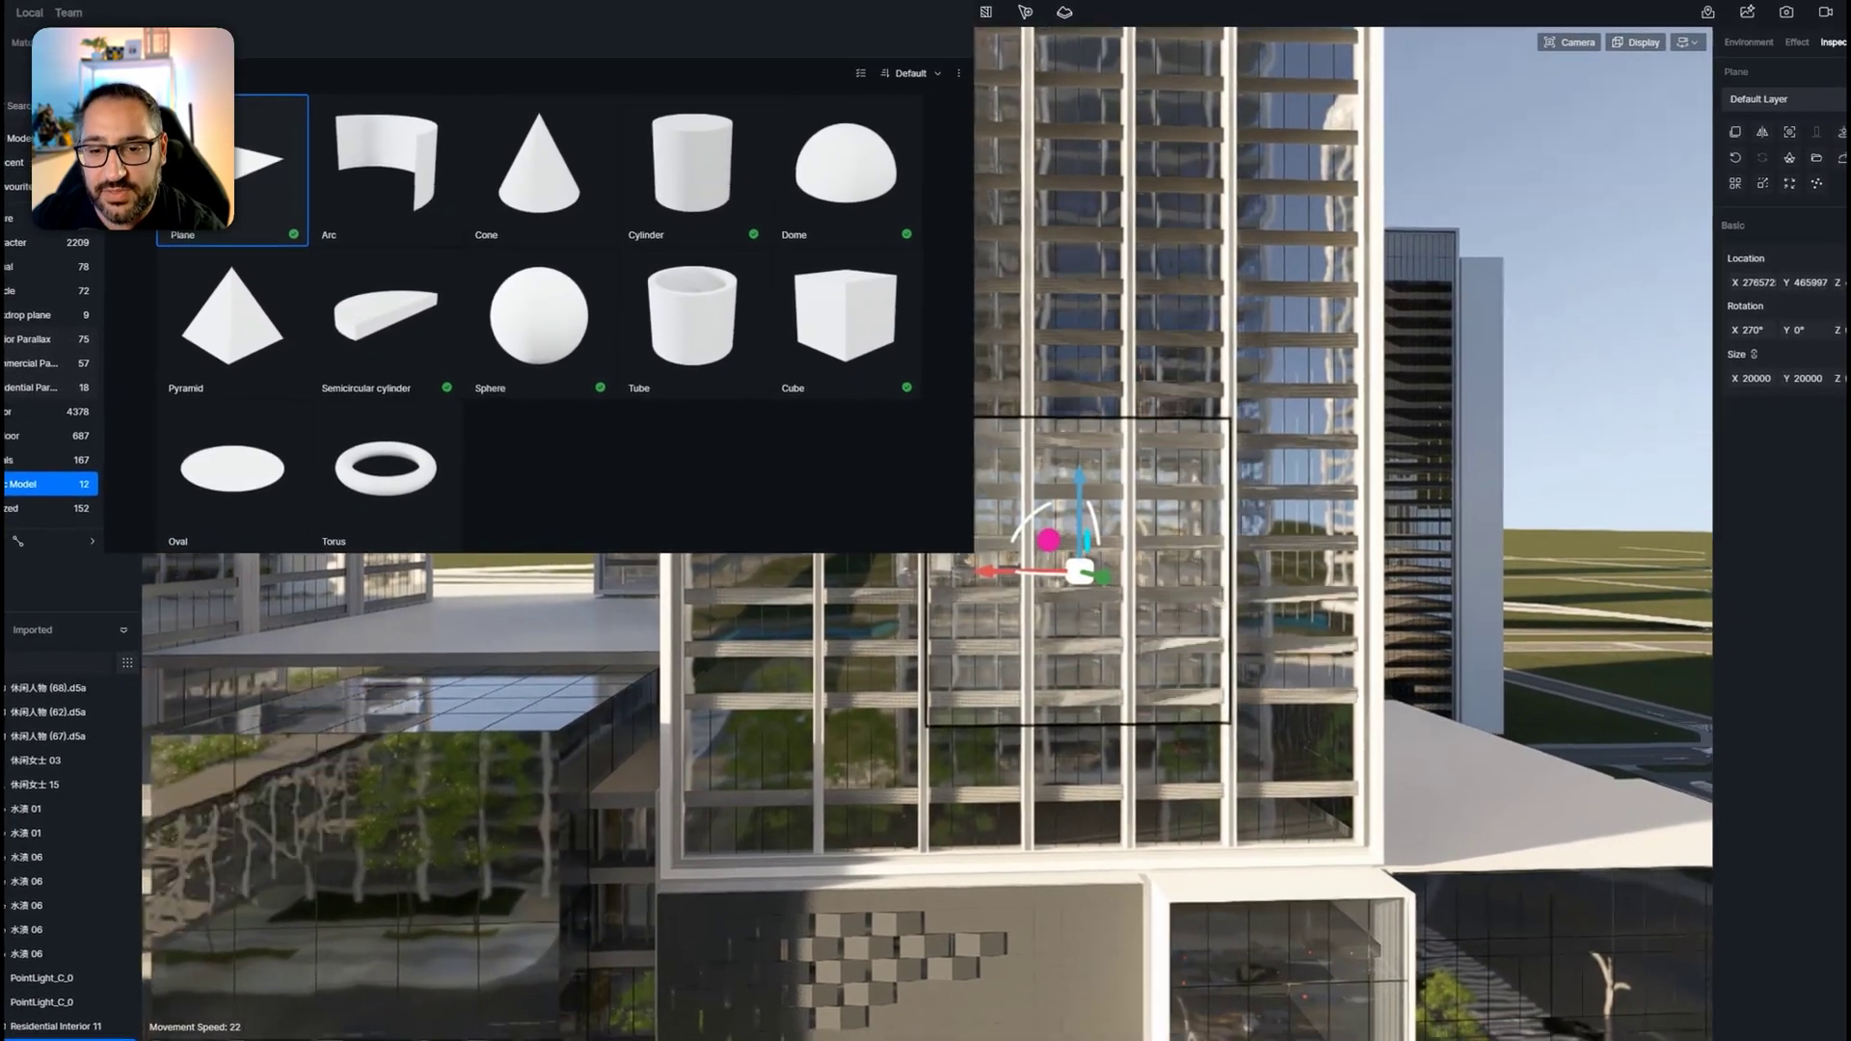
# Scale the plane uniformly to 48088 and shift it sideways to line up with the tower's width
pyautogui.scroll(2, 1129, 588)
pyautogui.moveTo(1129, 588); pyautogui.dragTo(1171, 588, button='right')
pyautogui.moveTo(1053, 583); pyautogui.dragTo(981, 584)
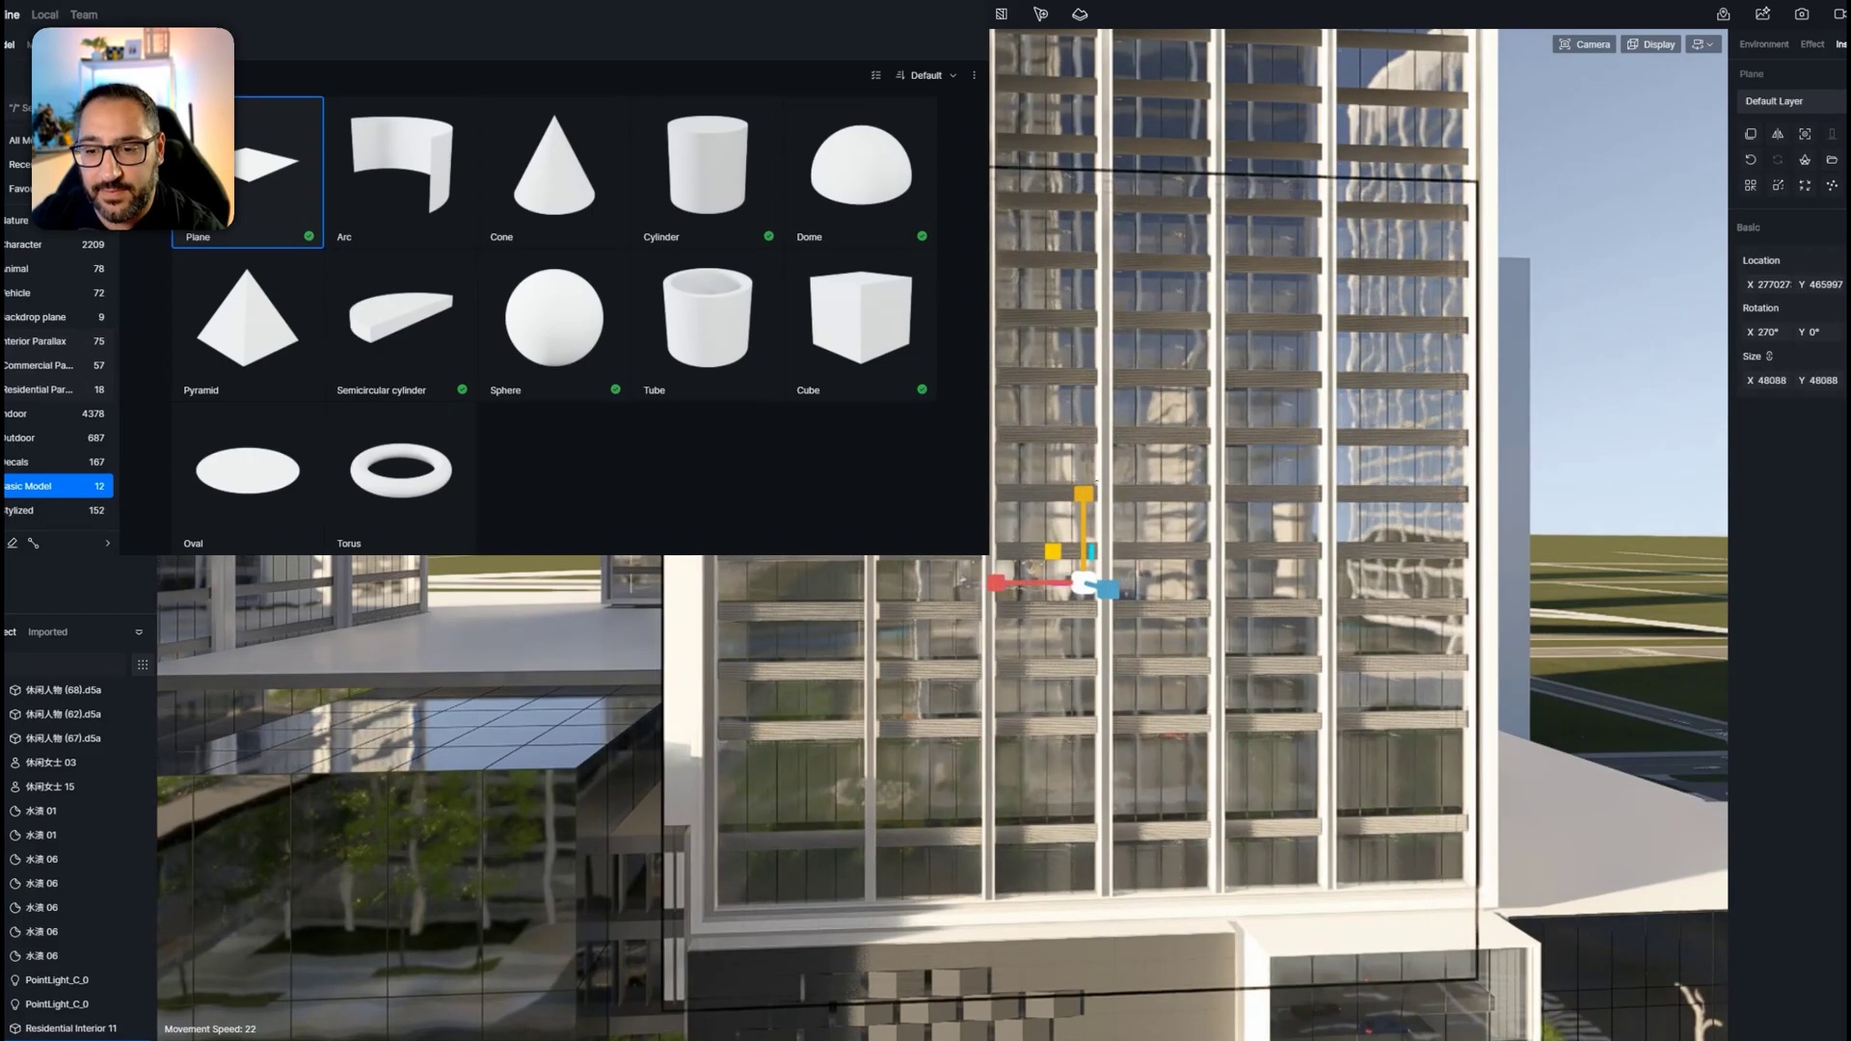
pyautogui.moveTo(1096, 482); pyautogui.dragTo(1222, 467, button='right')
pyautogui.scroll(-2, 1223, 466)
pyautogui.click(1089, 645)
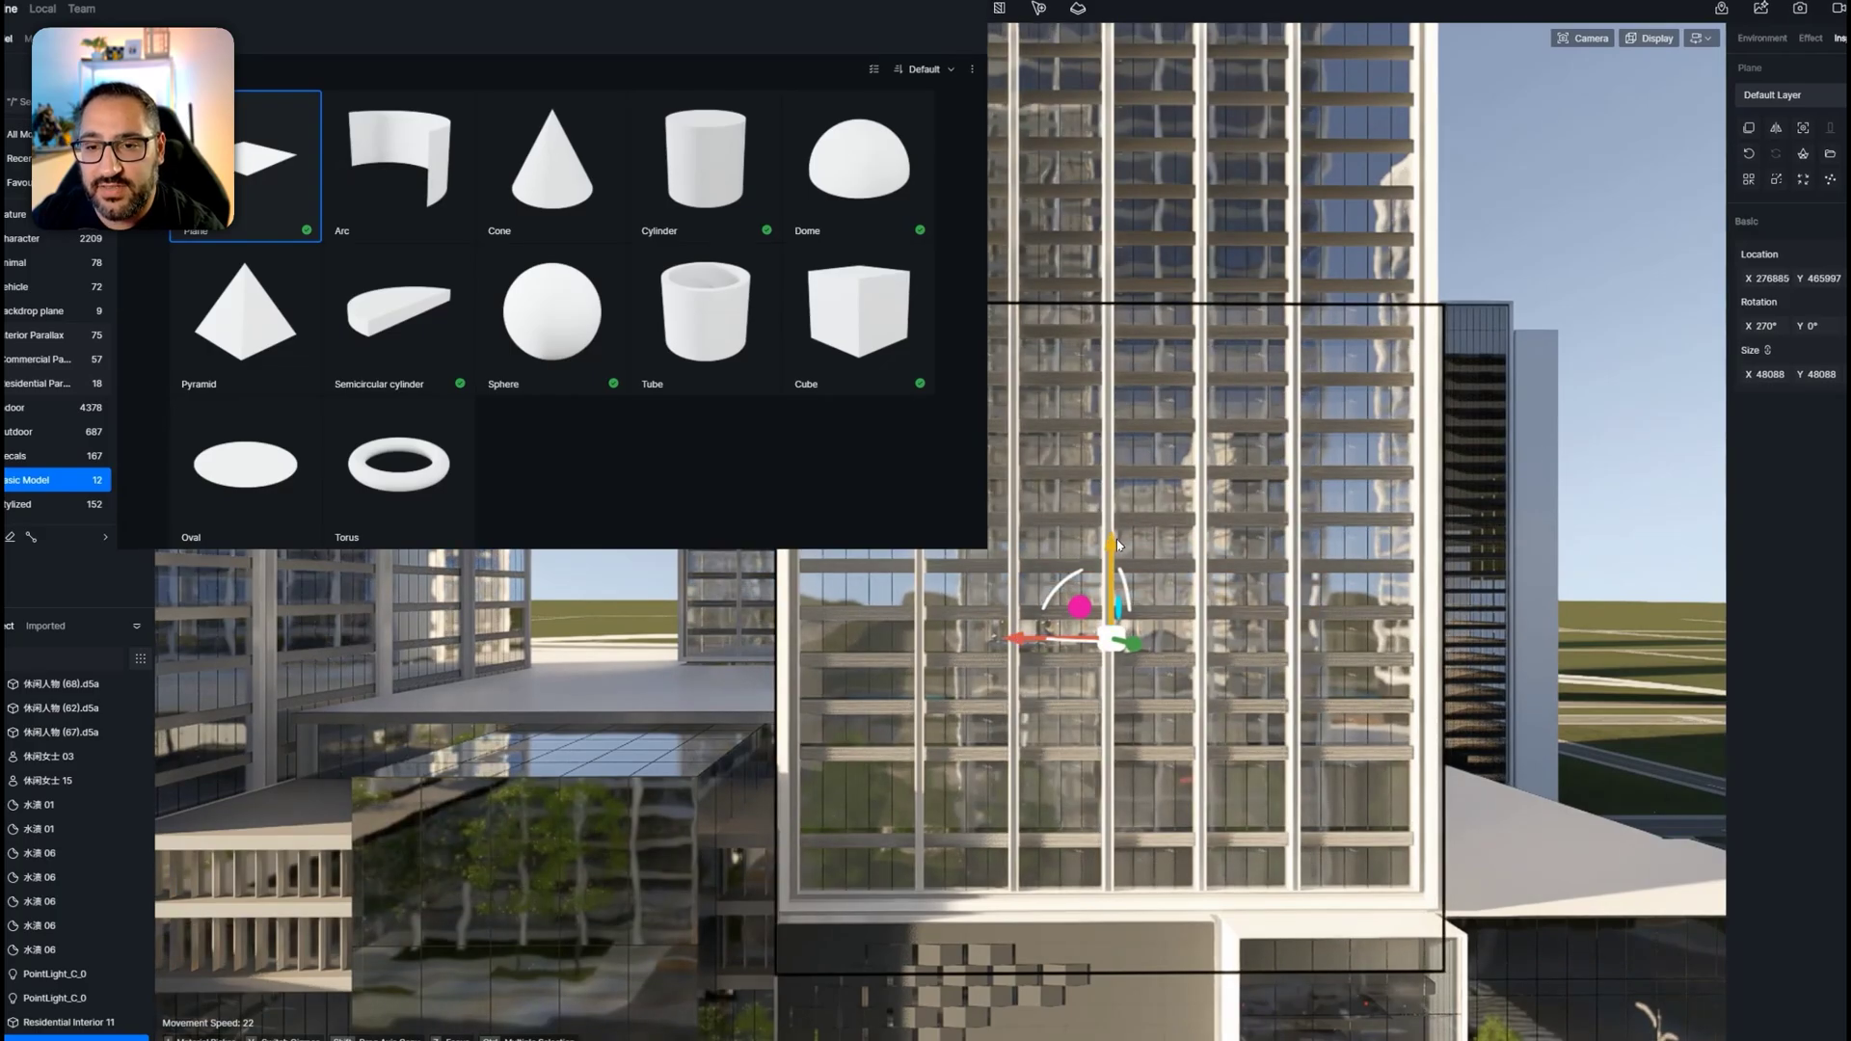
# Raise the plane to the middle of the tower facade and close the asset library
pyautogui.moveTo(1119, 545); pyautogui.dragTo(1161, 240)
pyautogui.scroll(-2, 1181, 246)
pyautogui.moveTo(1205, 260); pyautogui.dragTo(1277, 403, button='right')
pyautogui.scroll(-2, 1277, 403)
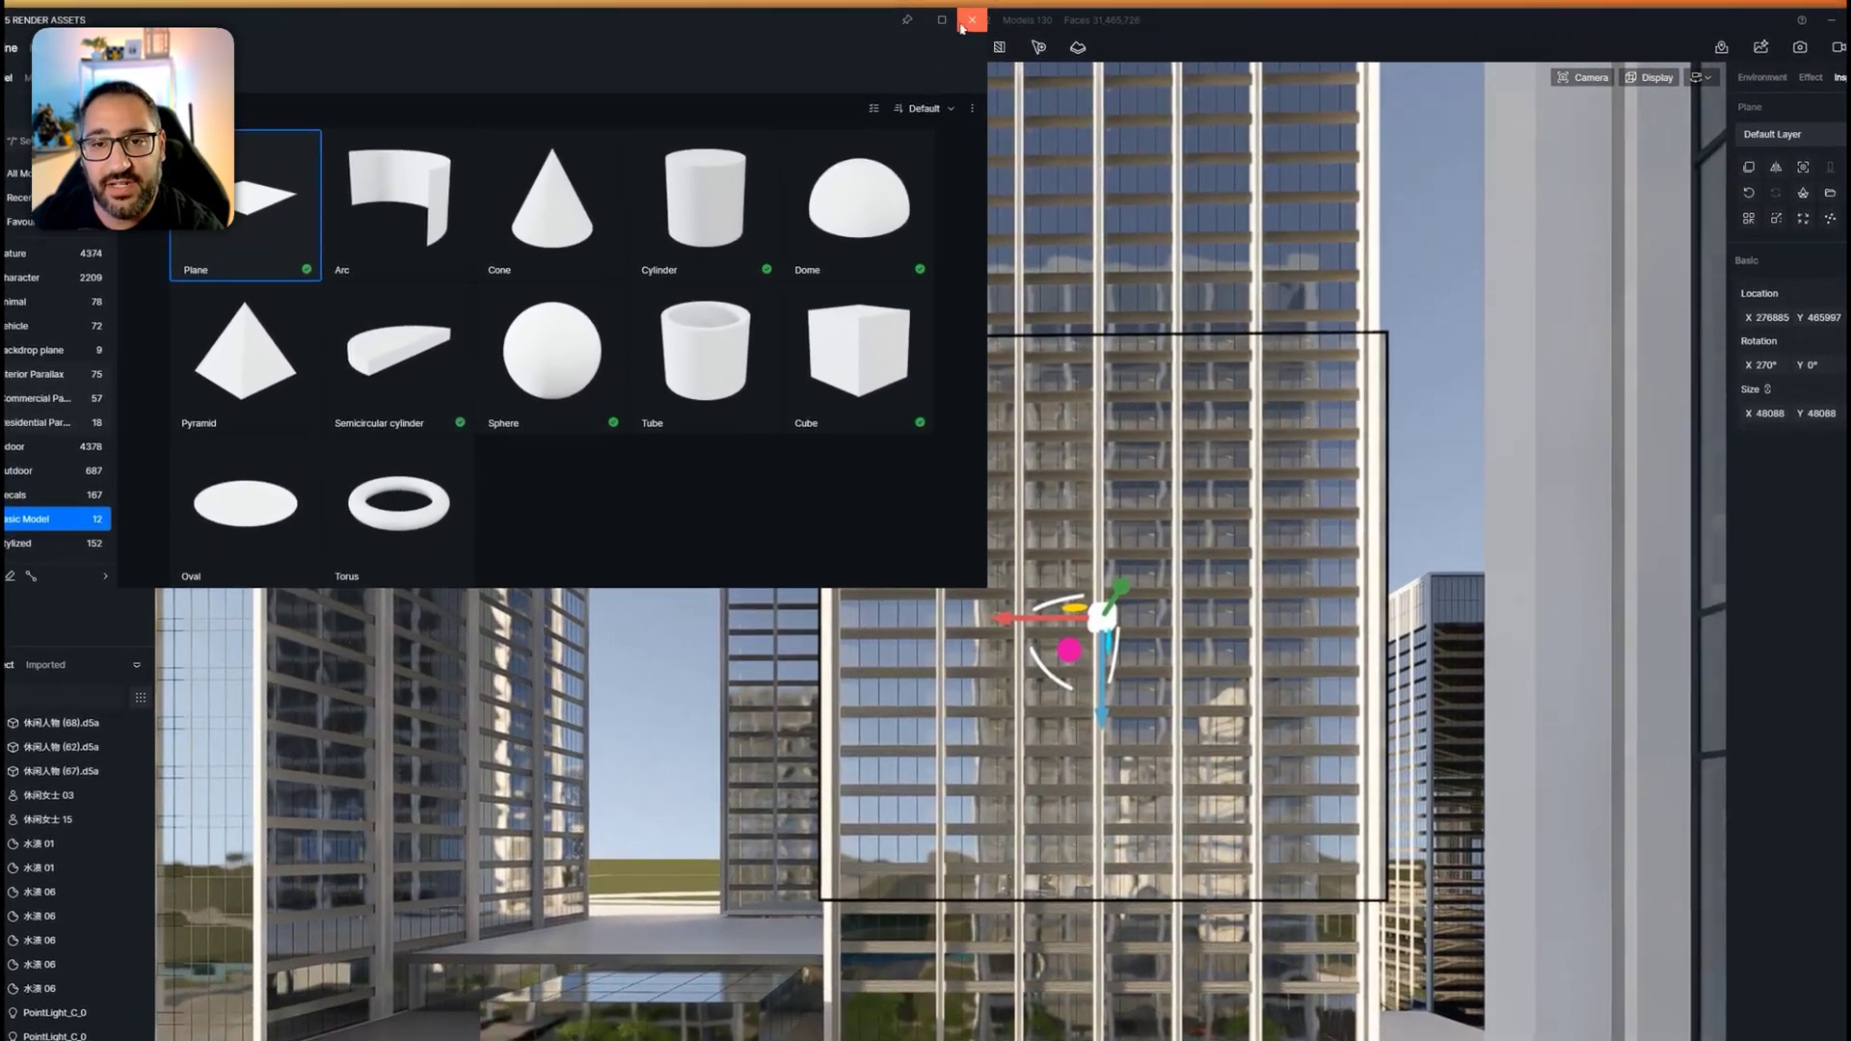
pyautogui.click(955, 6)
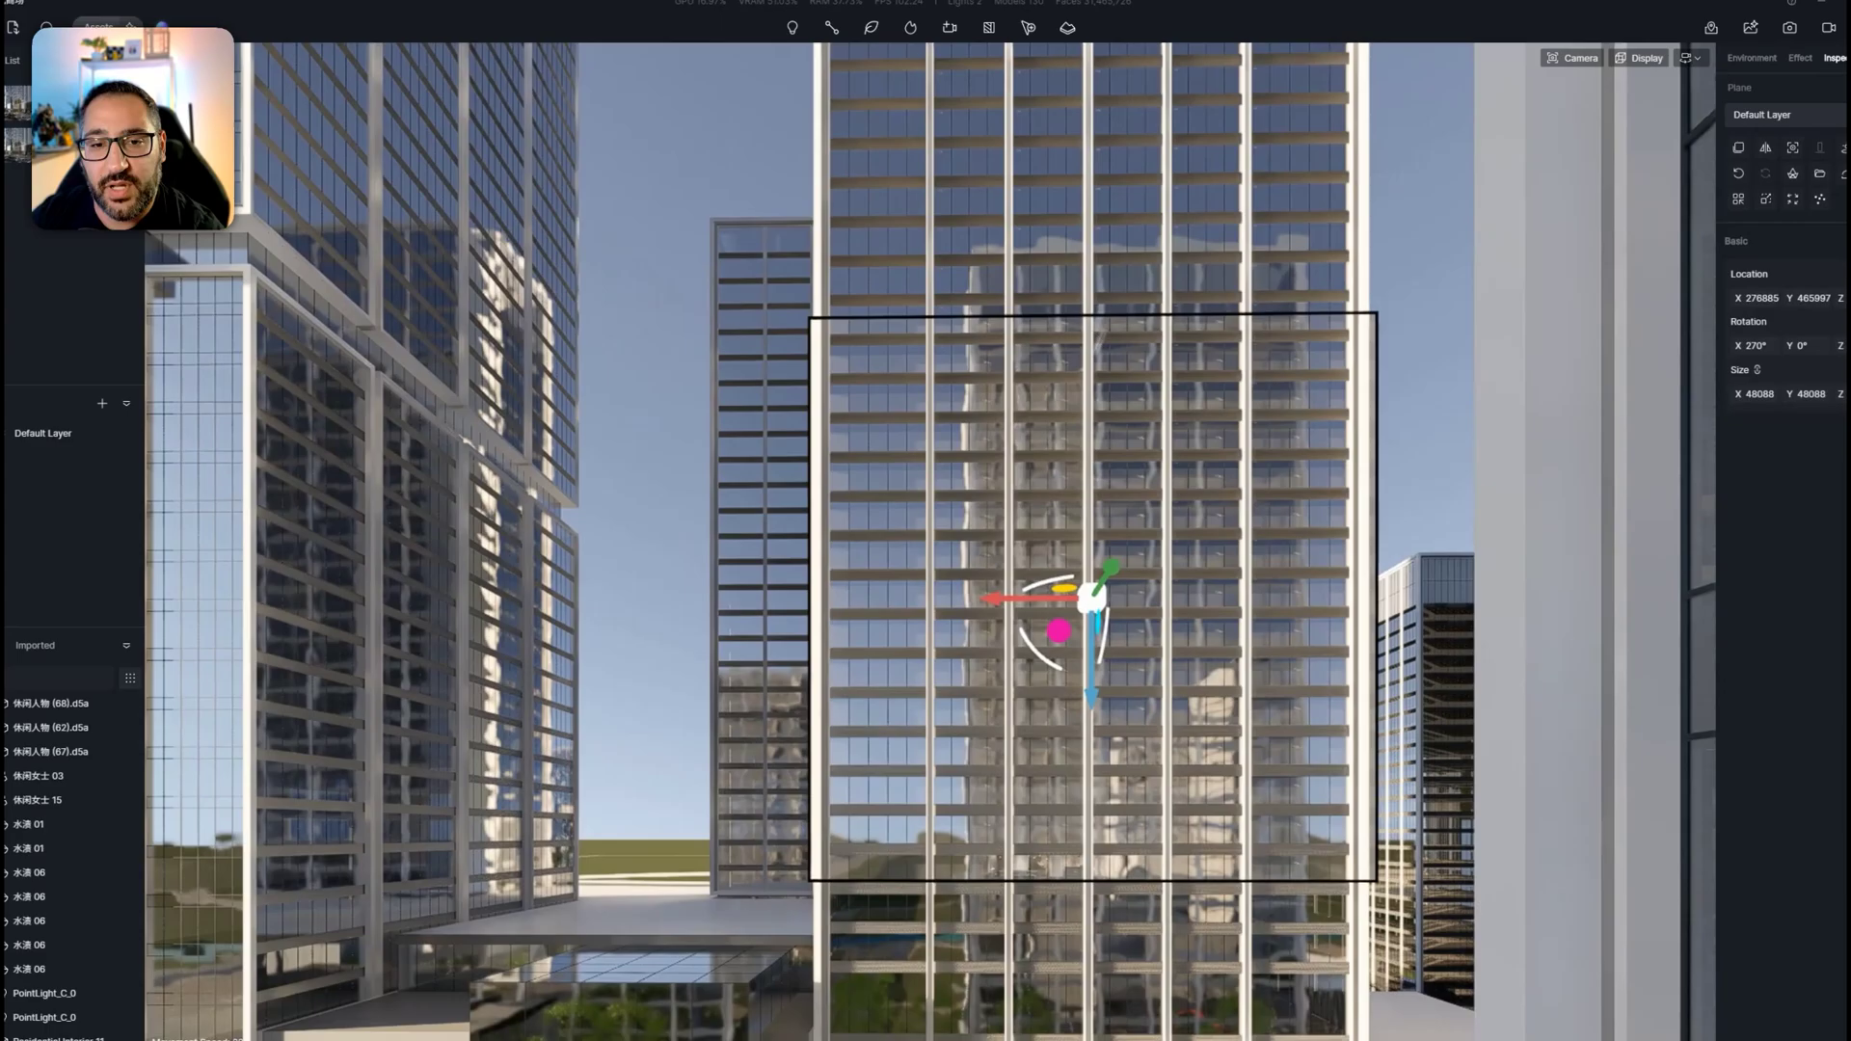
pyautogui.moveTo(1262, 366); pyautogui.dragTo(1704, 349, button='right')
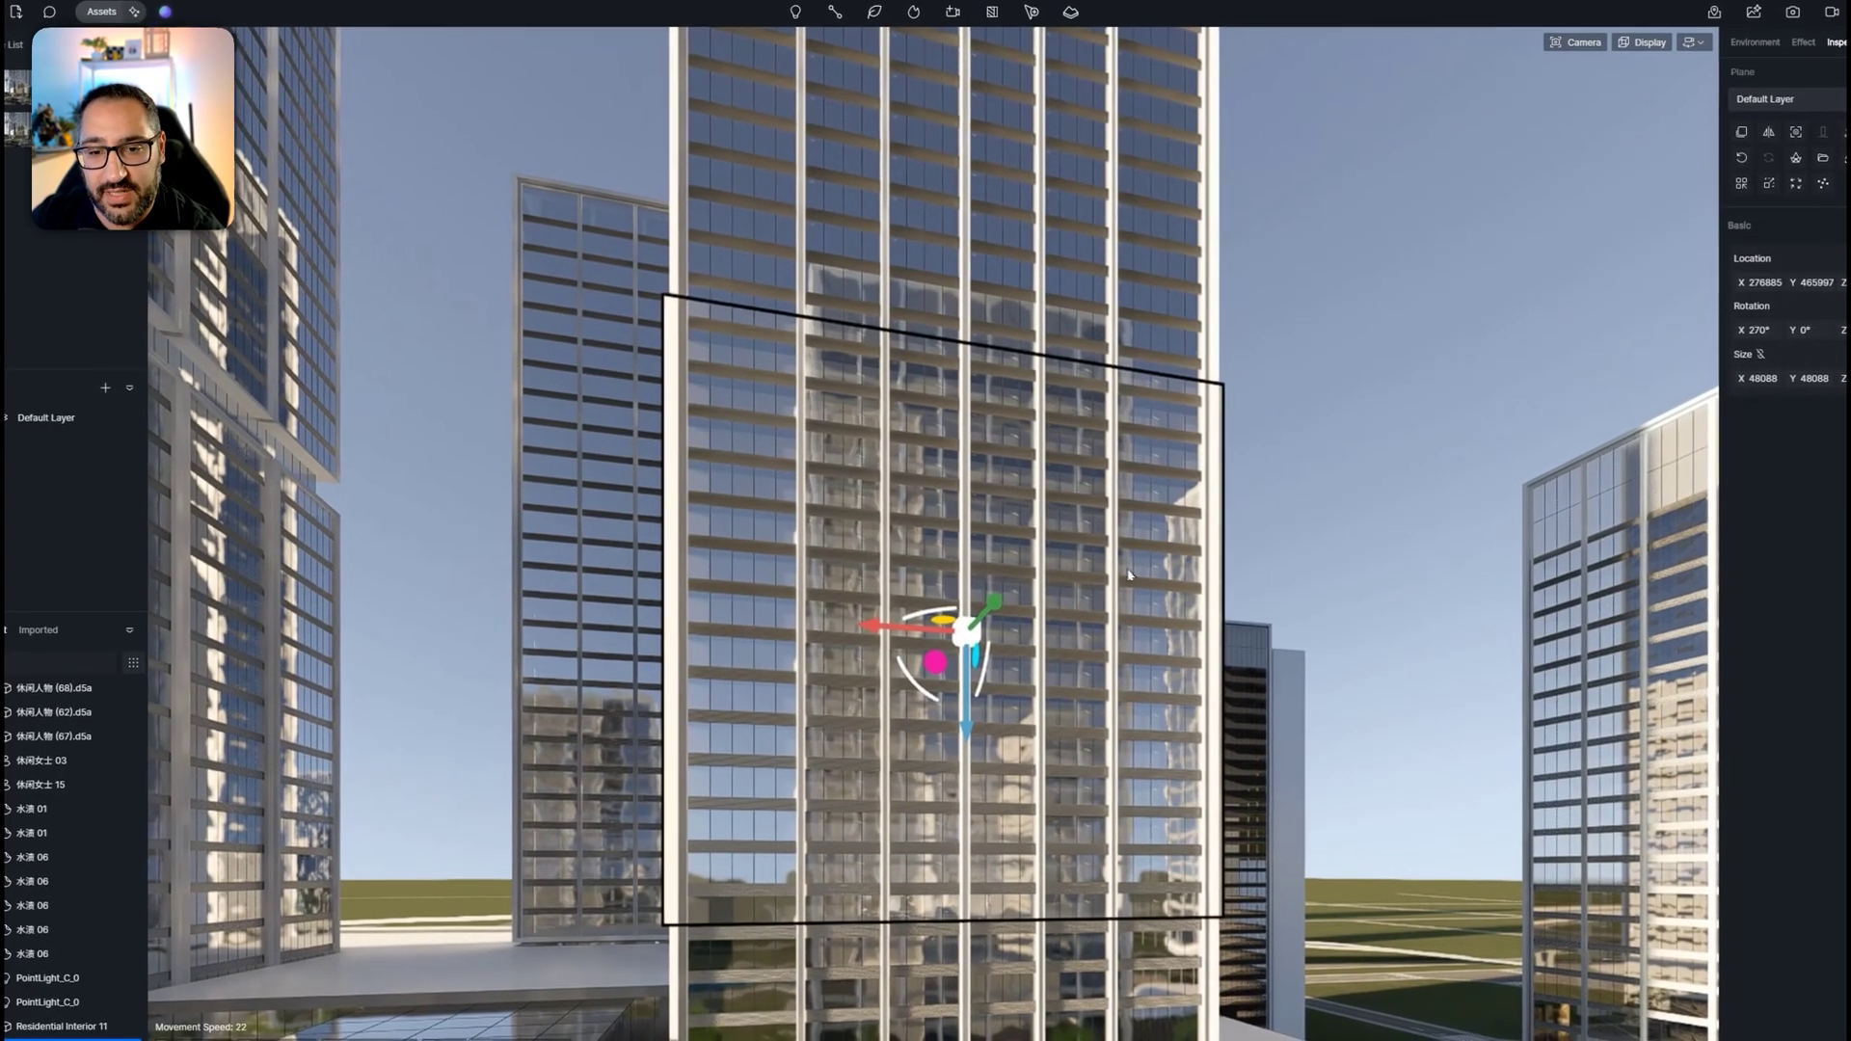
# Stretch the plane non-proportionally to 43860 wide and 104713 high so it covers the tower facade
pyautogui.press('m')
pyautogui.moveTo(950, 548); pyautogui.dragTo(971, 496)
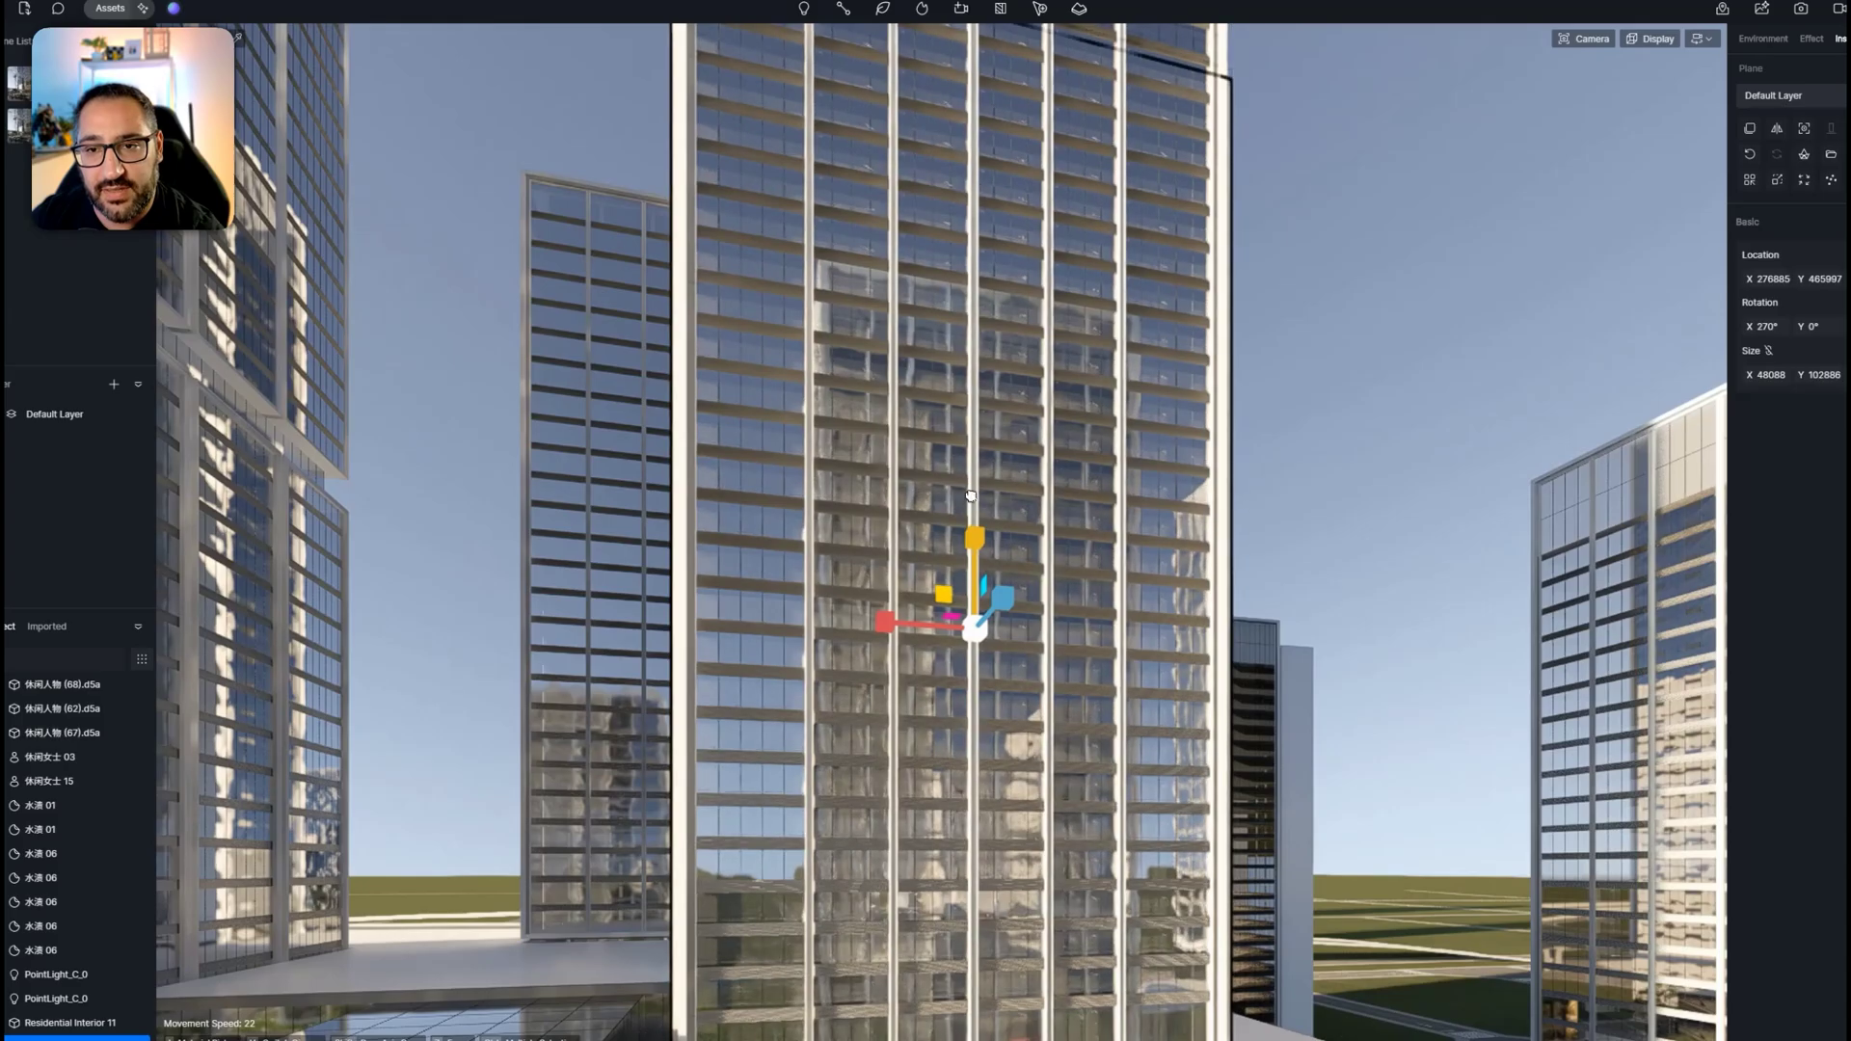
pyautogui.press('s')
pyautogui.moveTo(976, 502); pyautogui.dragTo(972, 552, button='right')
pyautogui.moveTo(875, 496); pyautogui.dragTo(878, 498)
pyautogui.moveTo(879, 498); pyautogui.dragTo(879, 382, button='right')
pyautogui.moveTo(978, 931); pyautogui.dragTo(979, 658)
# Move the plane in depth to Y 465947 so it sits just behind the facade glass
pyautogui.moveTo(978, 658); pyautogui.dragTo(1107, 649, button='right')
pyautogui.moveTo(1001, 443); pyautogui.dragTo(1014, 440)
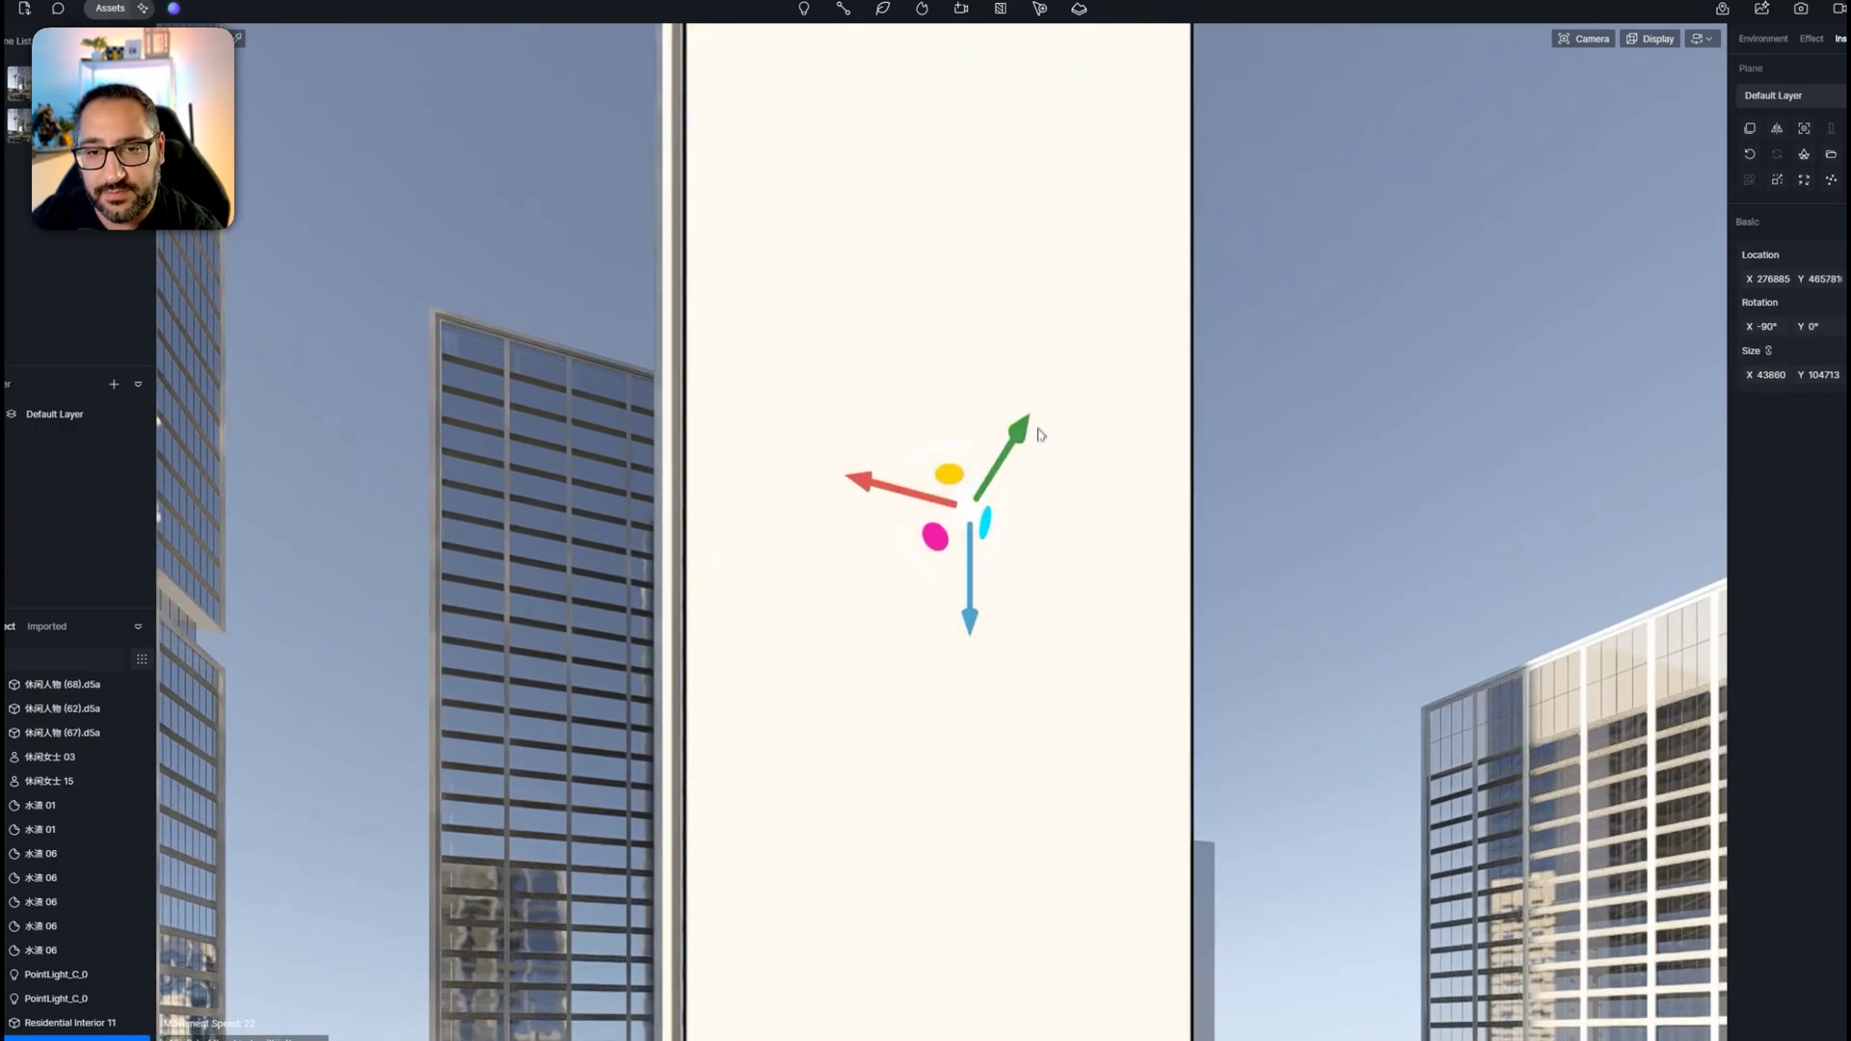
pyautogui.moveTo(1036, 440); pyautogui.dragTo(1070, 399, button='right')
pyautogui.moveTo(1033, 322); pyautogui.dragTo(1022, 343)
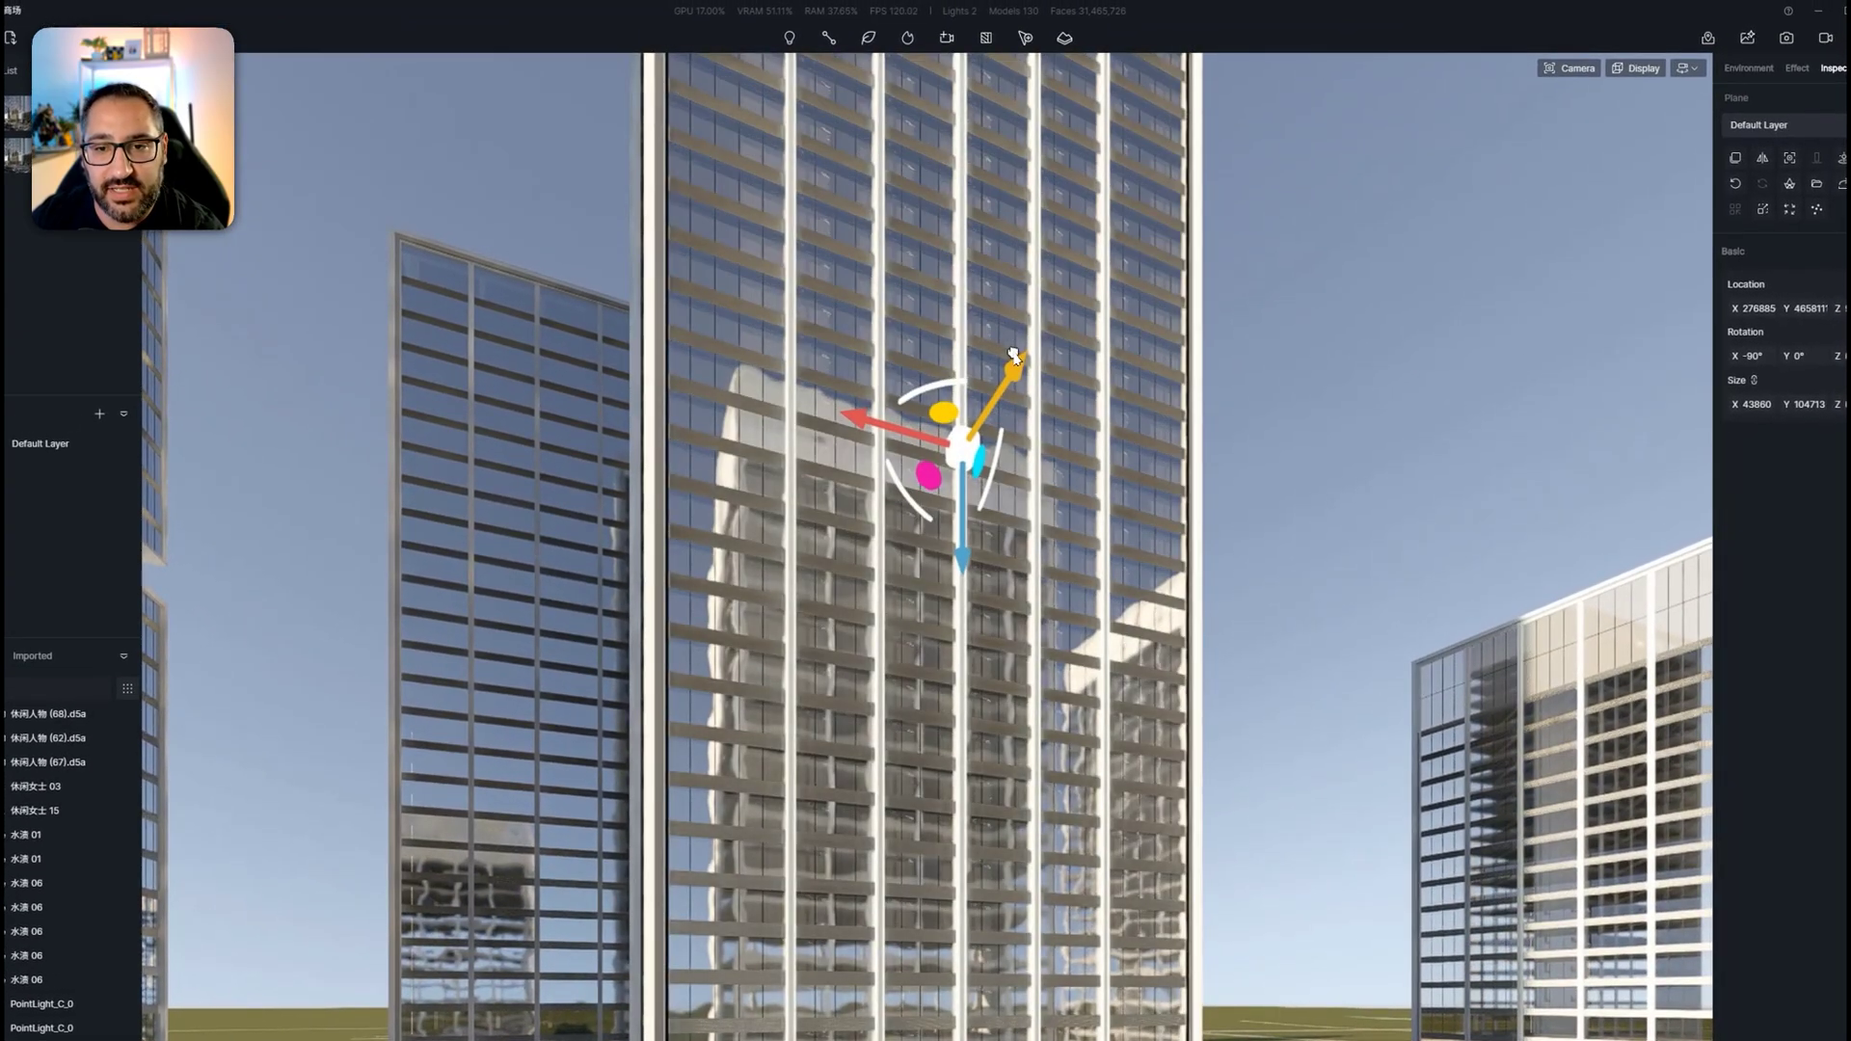
pyautogui.press('w')
pyautogui.moveTo(1131, 443); pyautogui.dragTo(1061, 442, button='right')
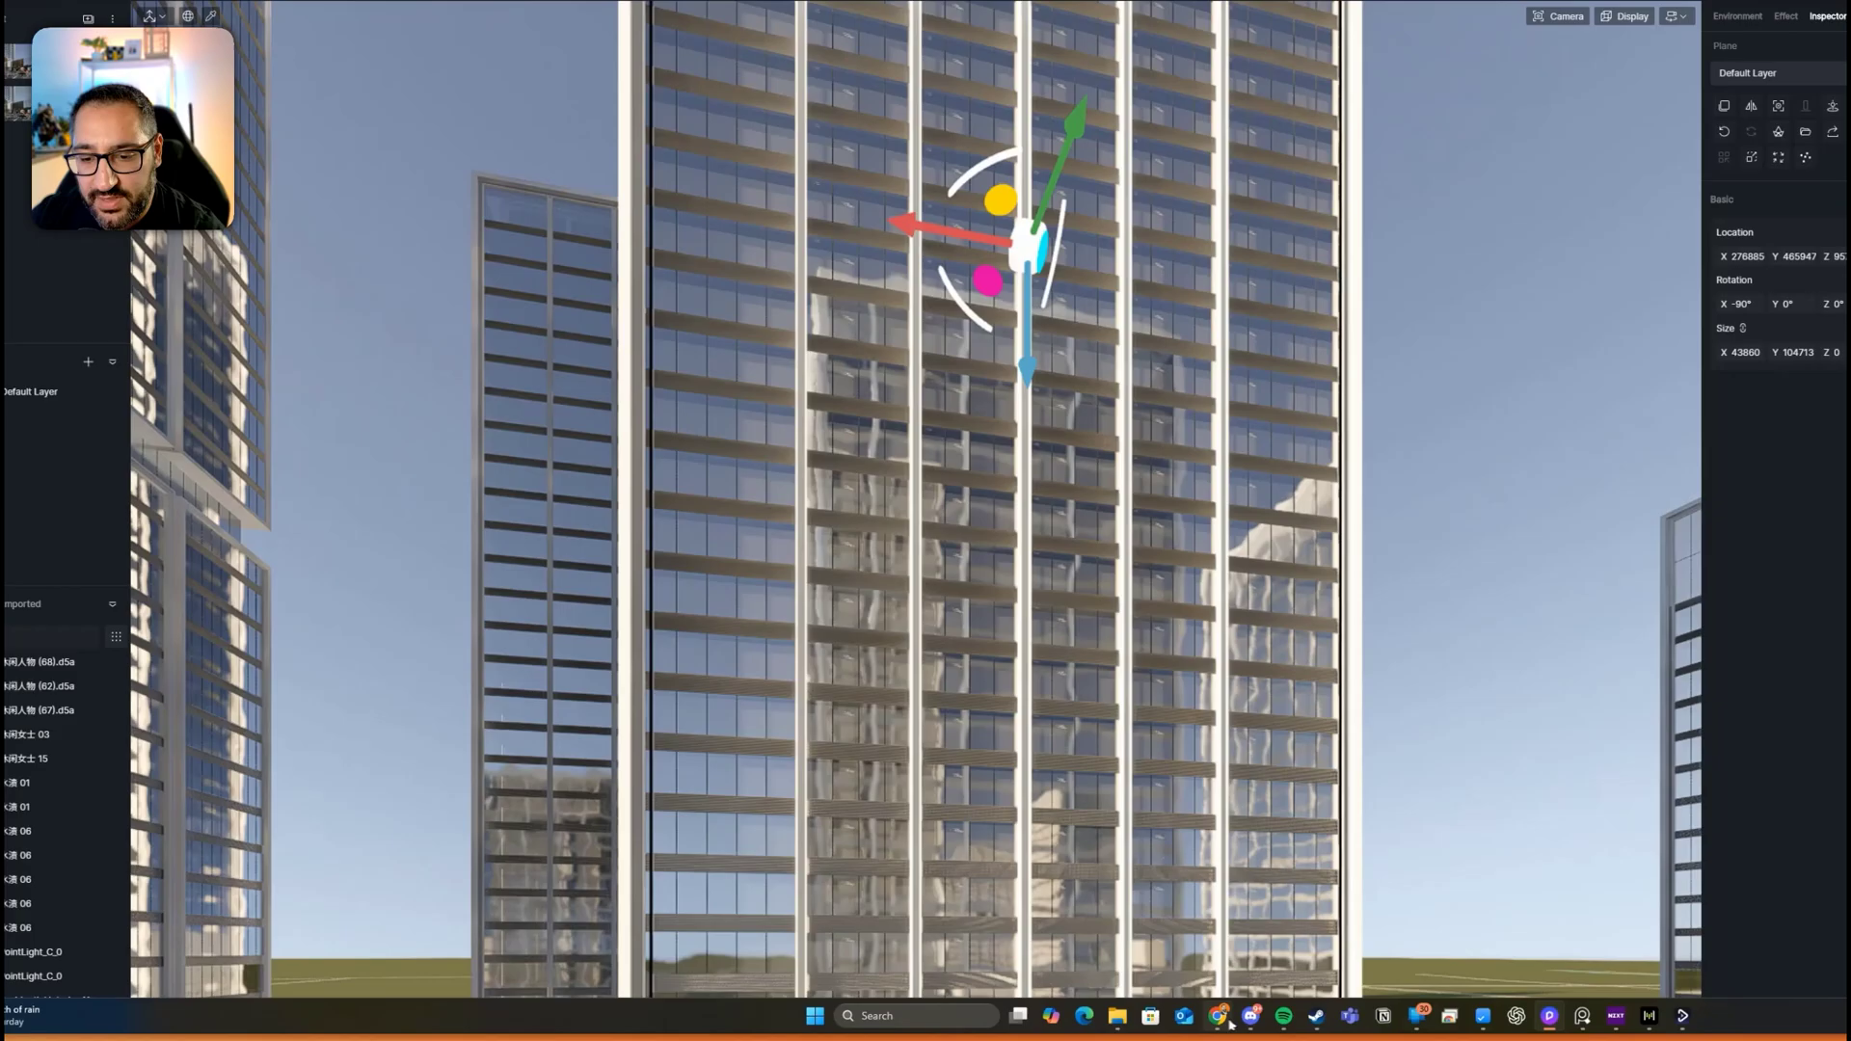
# Switch to the browser and search Google Images for "office building exterior facade flat"
pyautogui.click(1224, 1016)
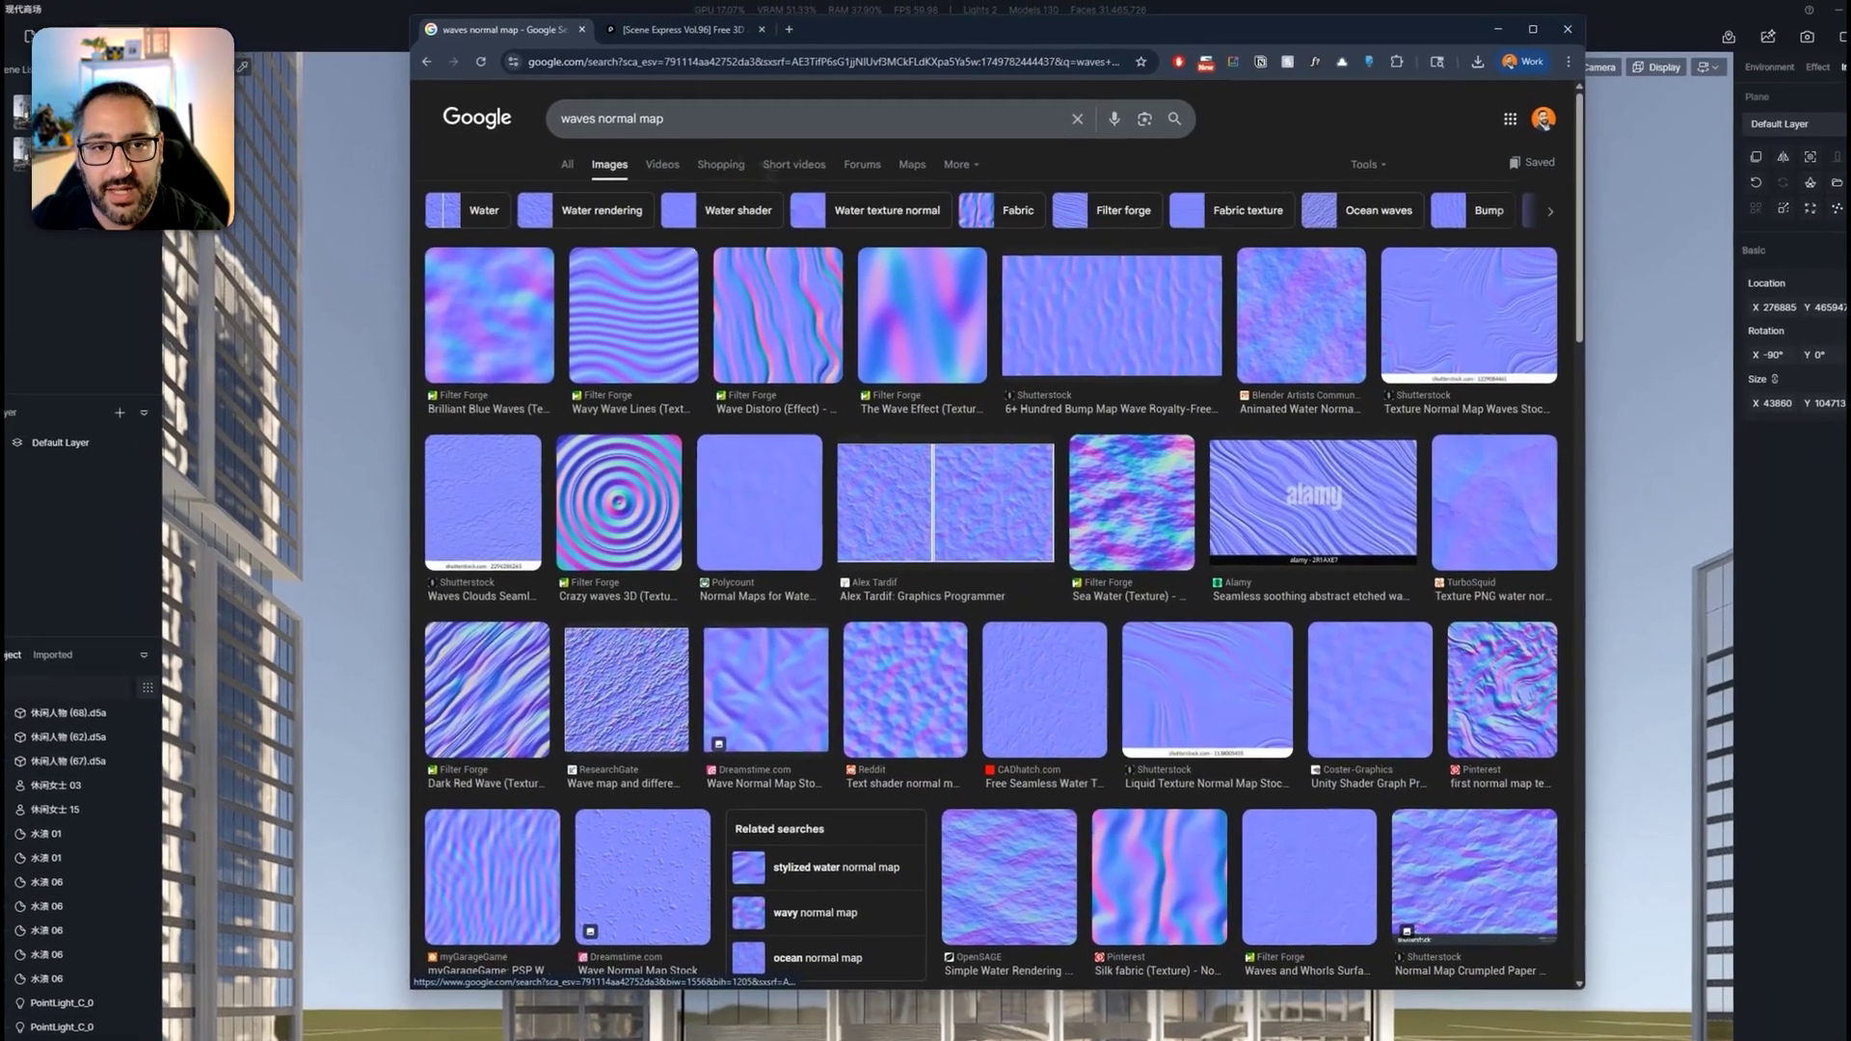
pyautogui.tripleClick(712, 121)
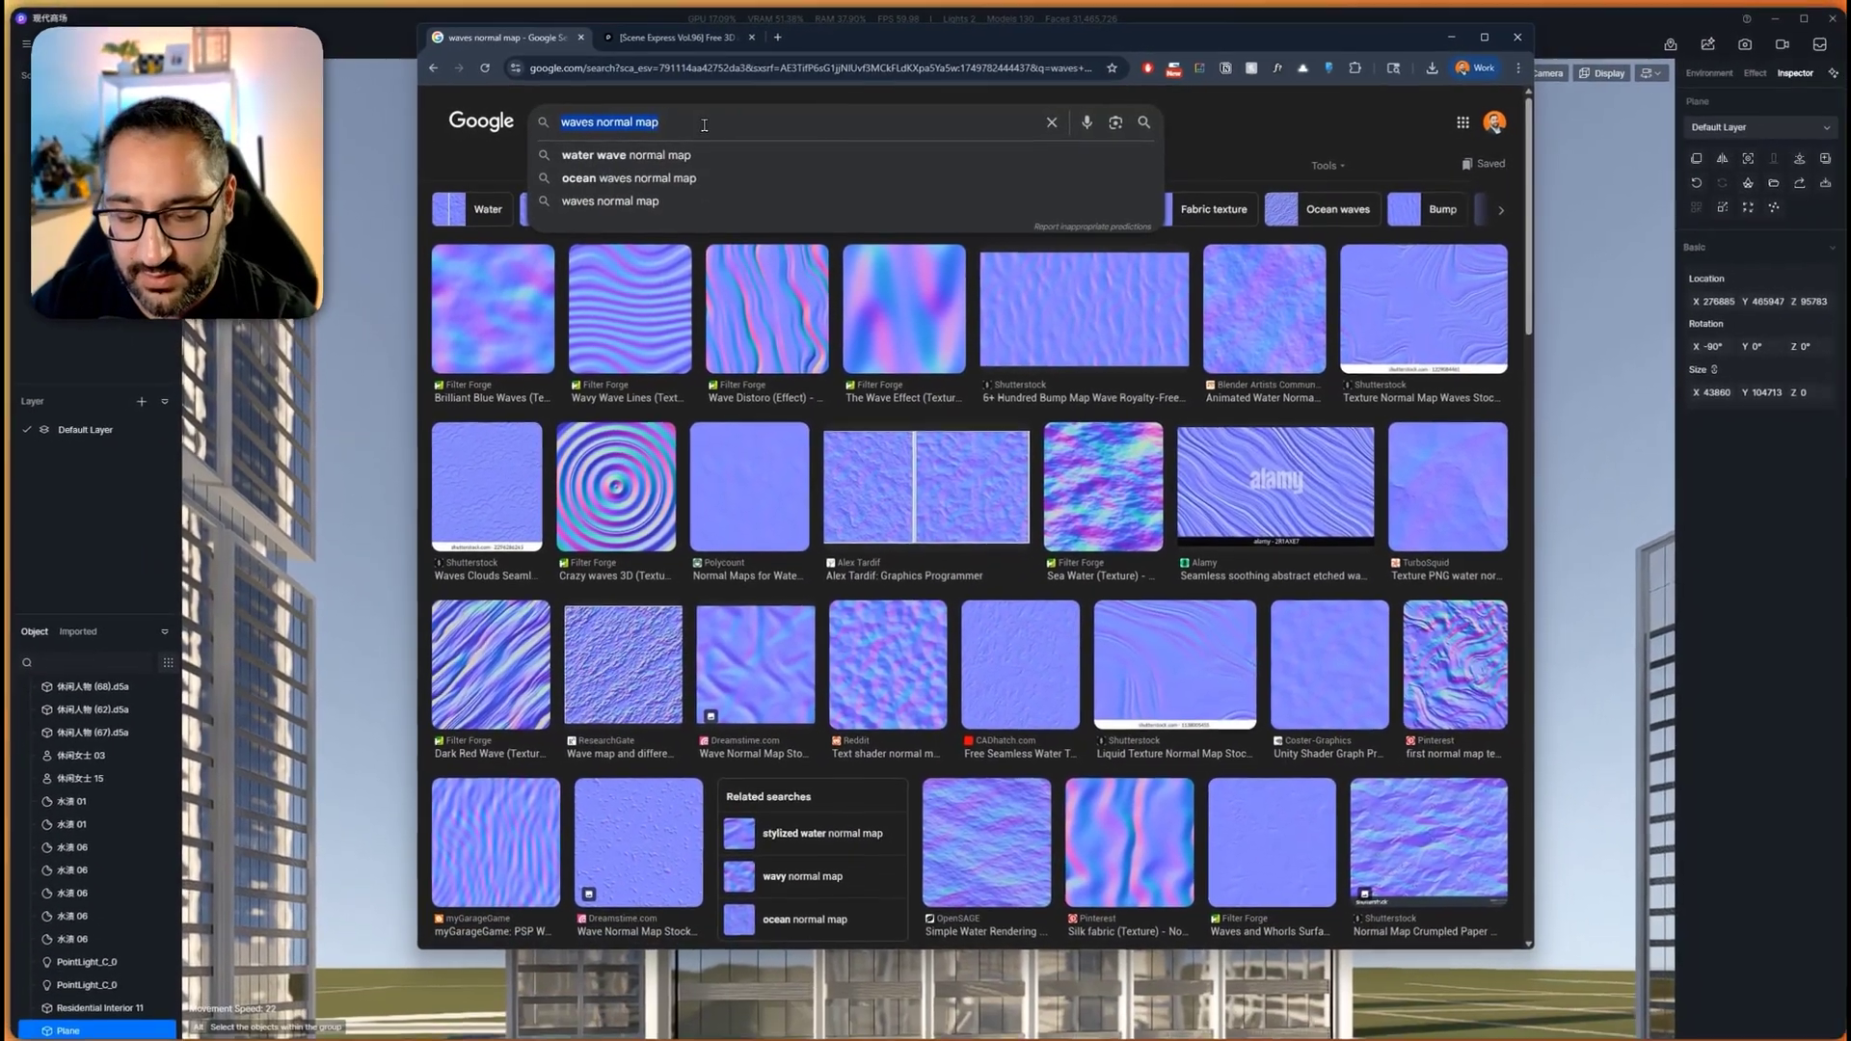
pyautogui.write('office')
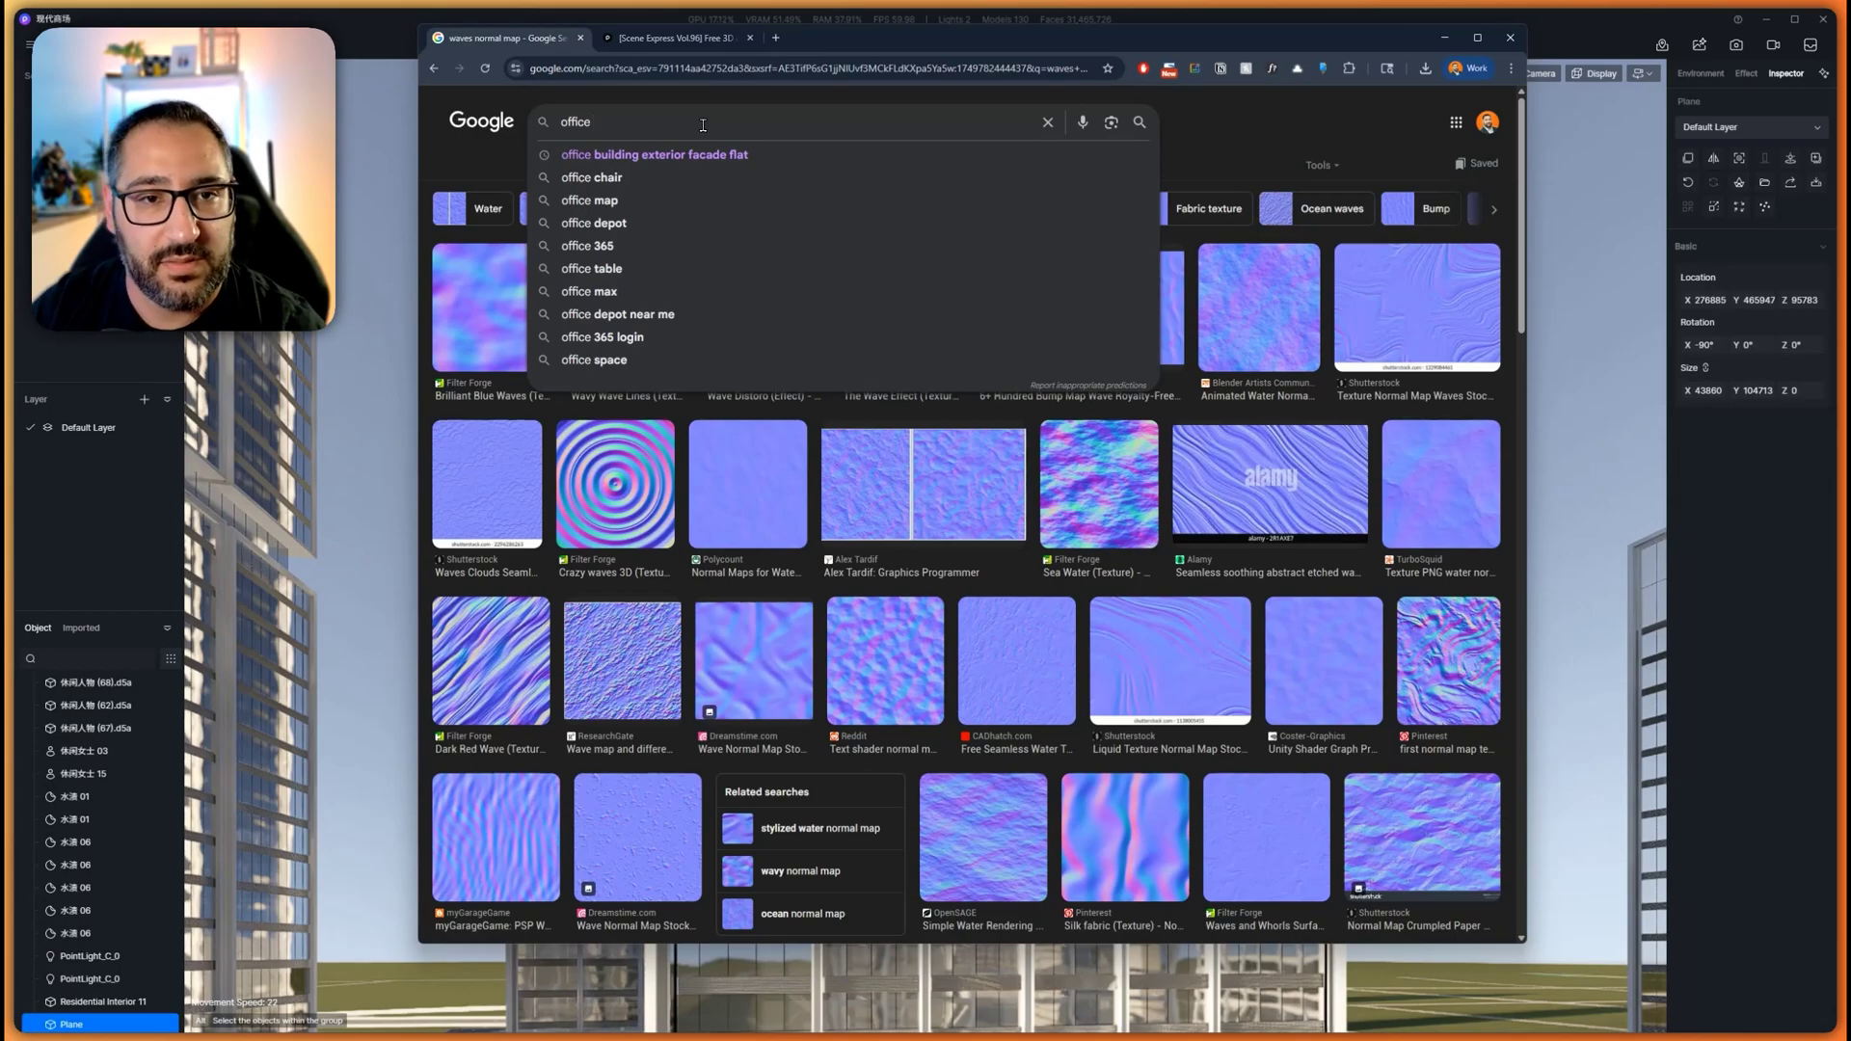
pyautogui.press('Down')
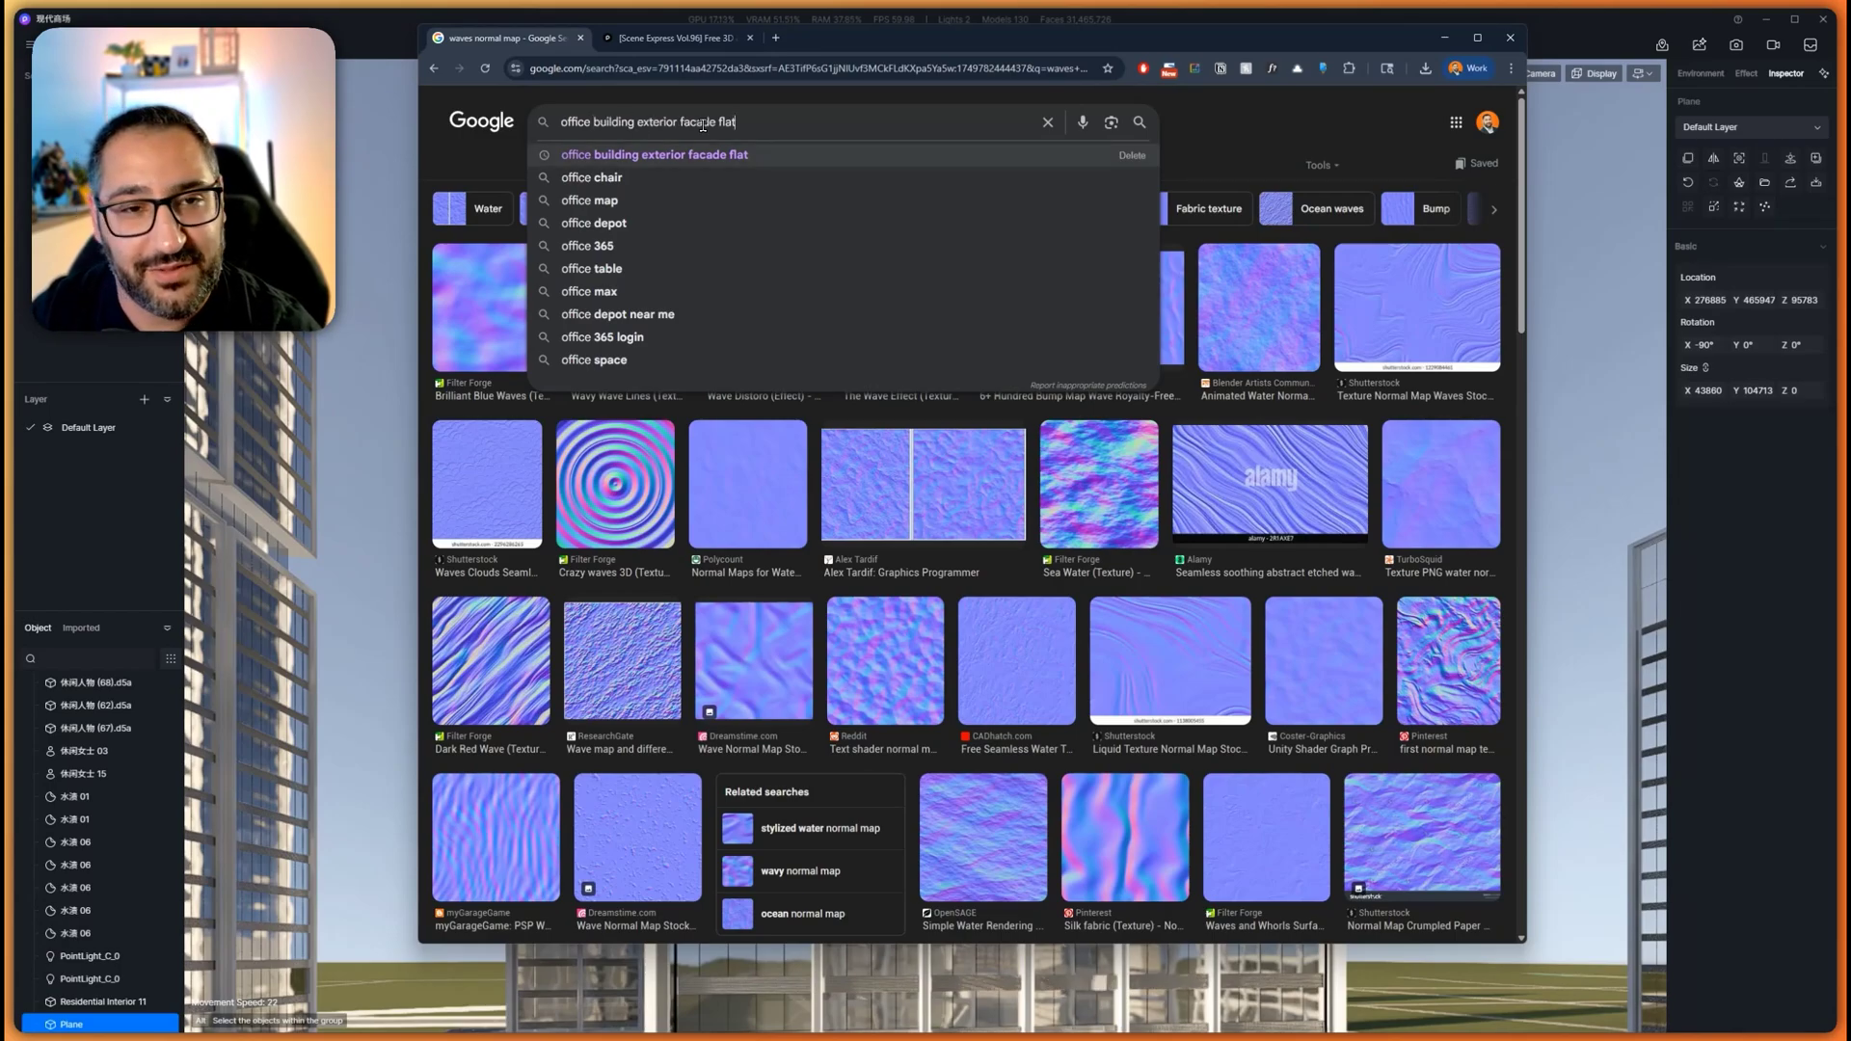
pyautogui.press('Return')
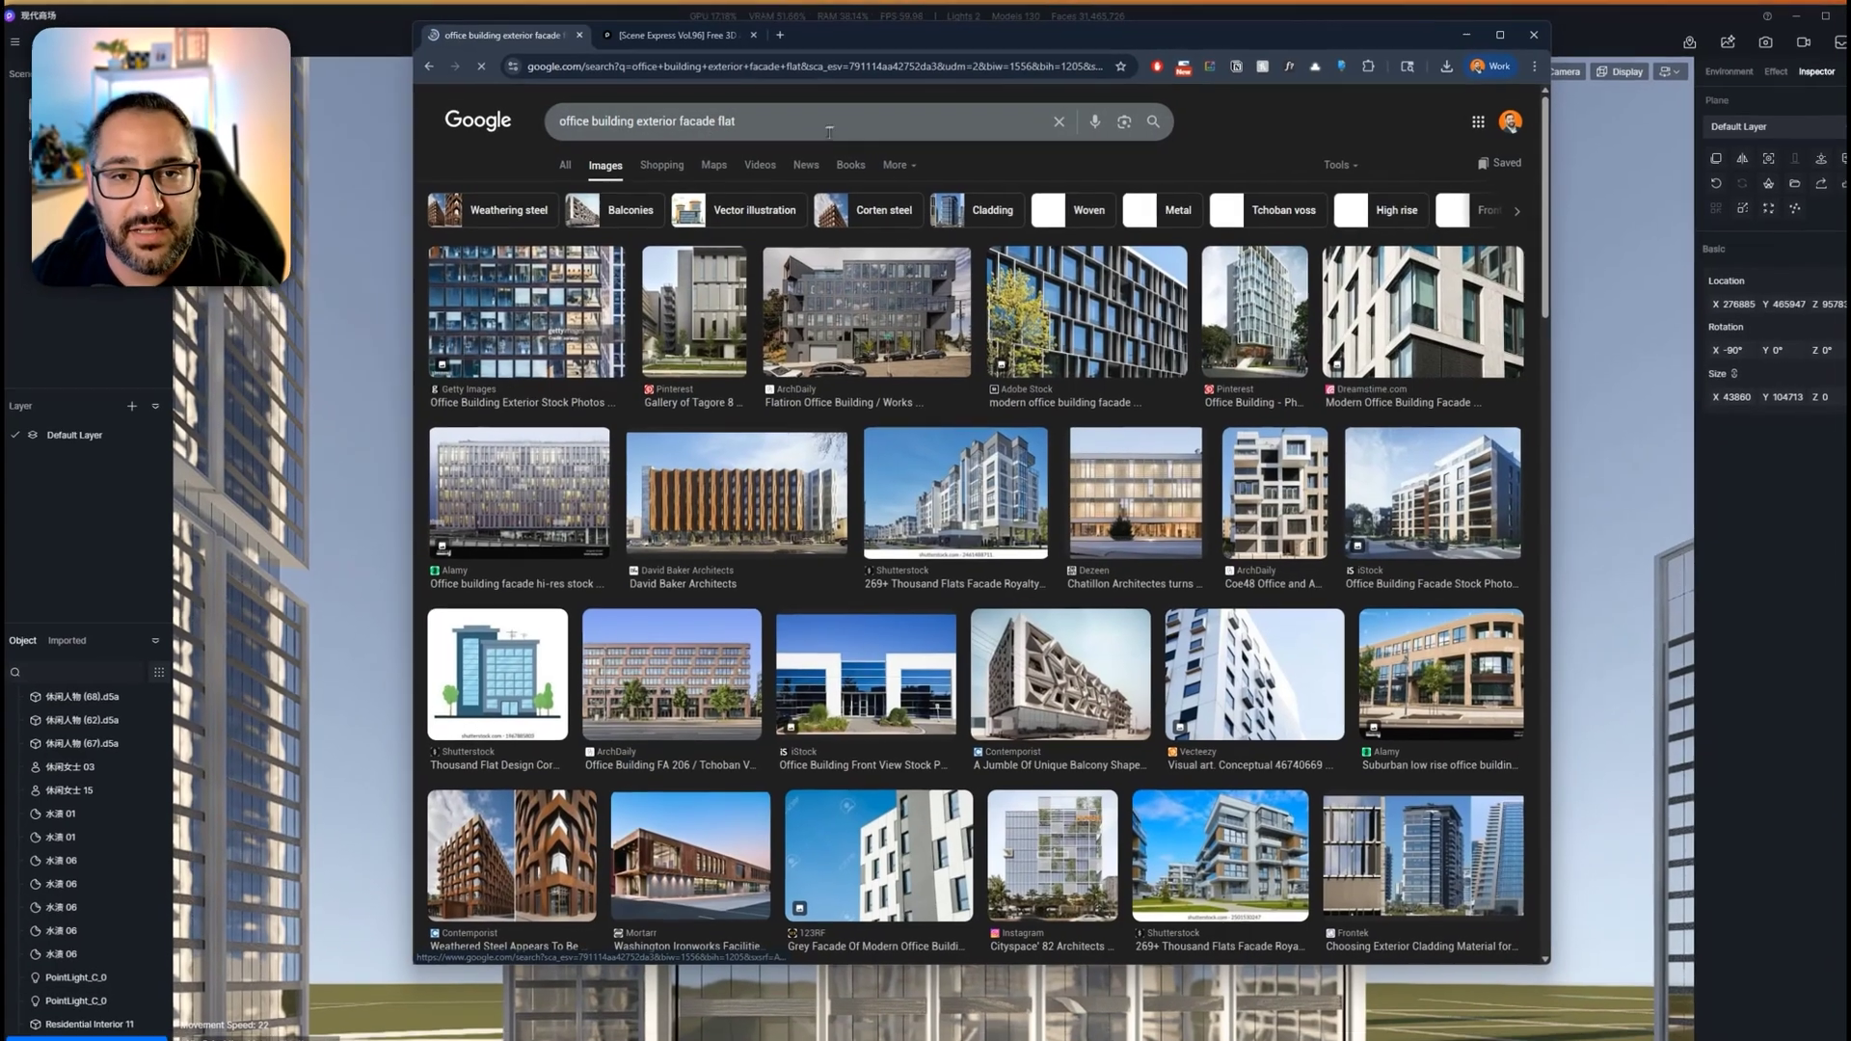
# Refine the image search to "office building exterior facade flat nighttime" and browse for a flat facade with lit interiors
pyautogui.click(839, 121)
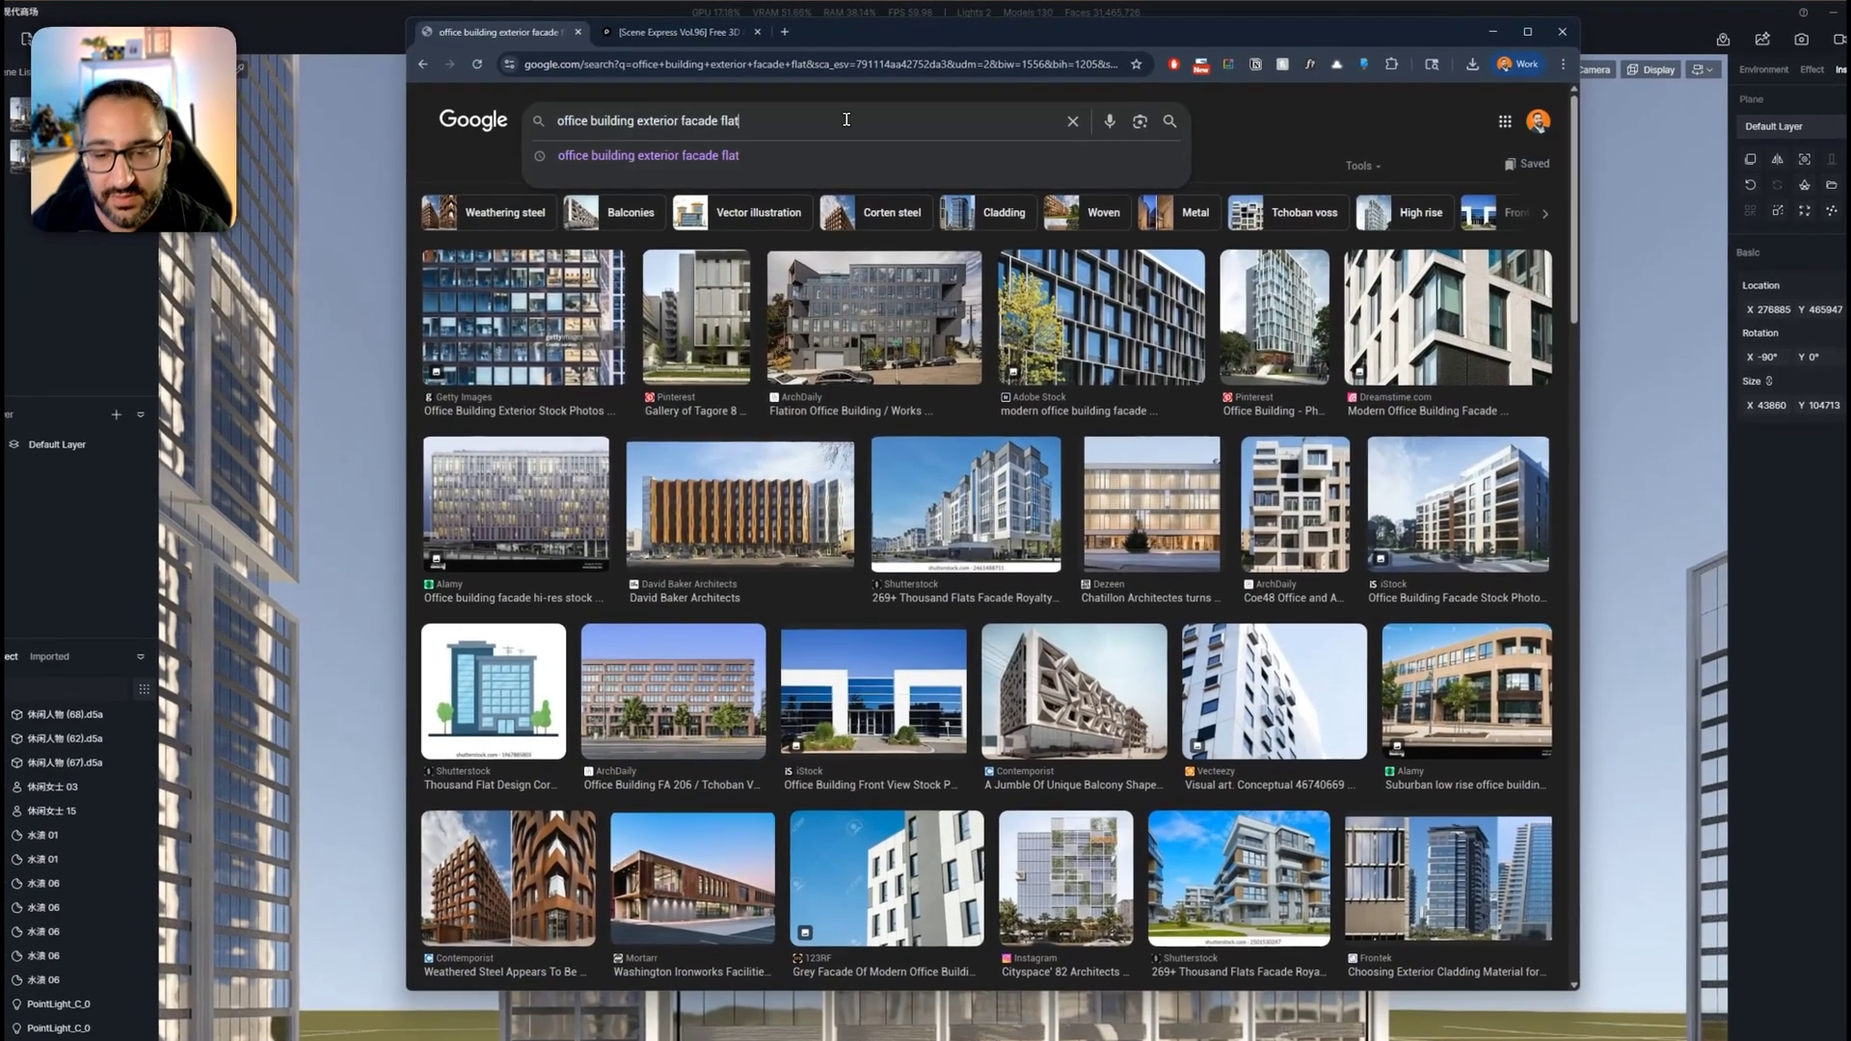
pyautogui.write('flat nighttime')
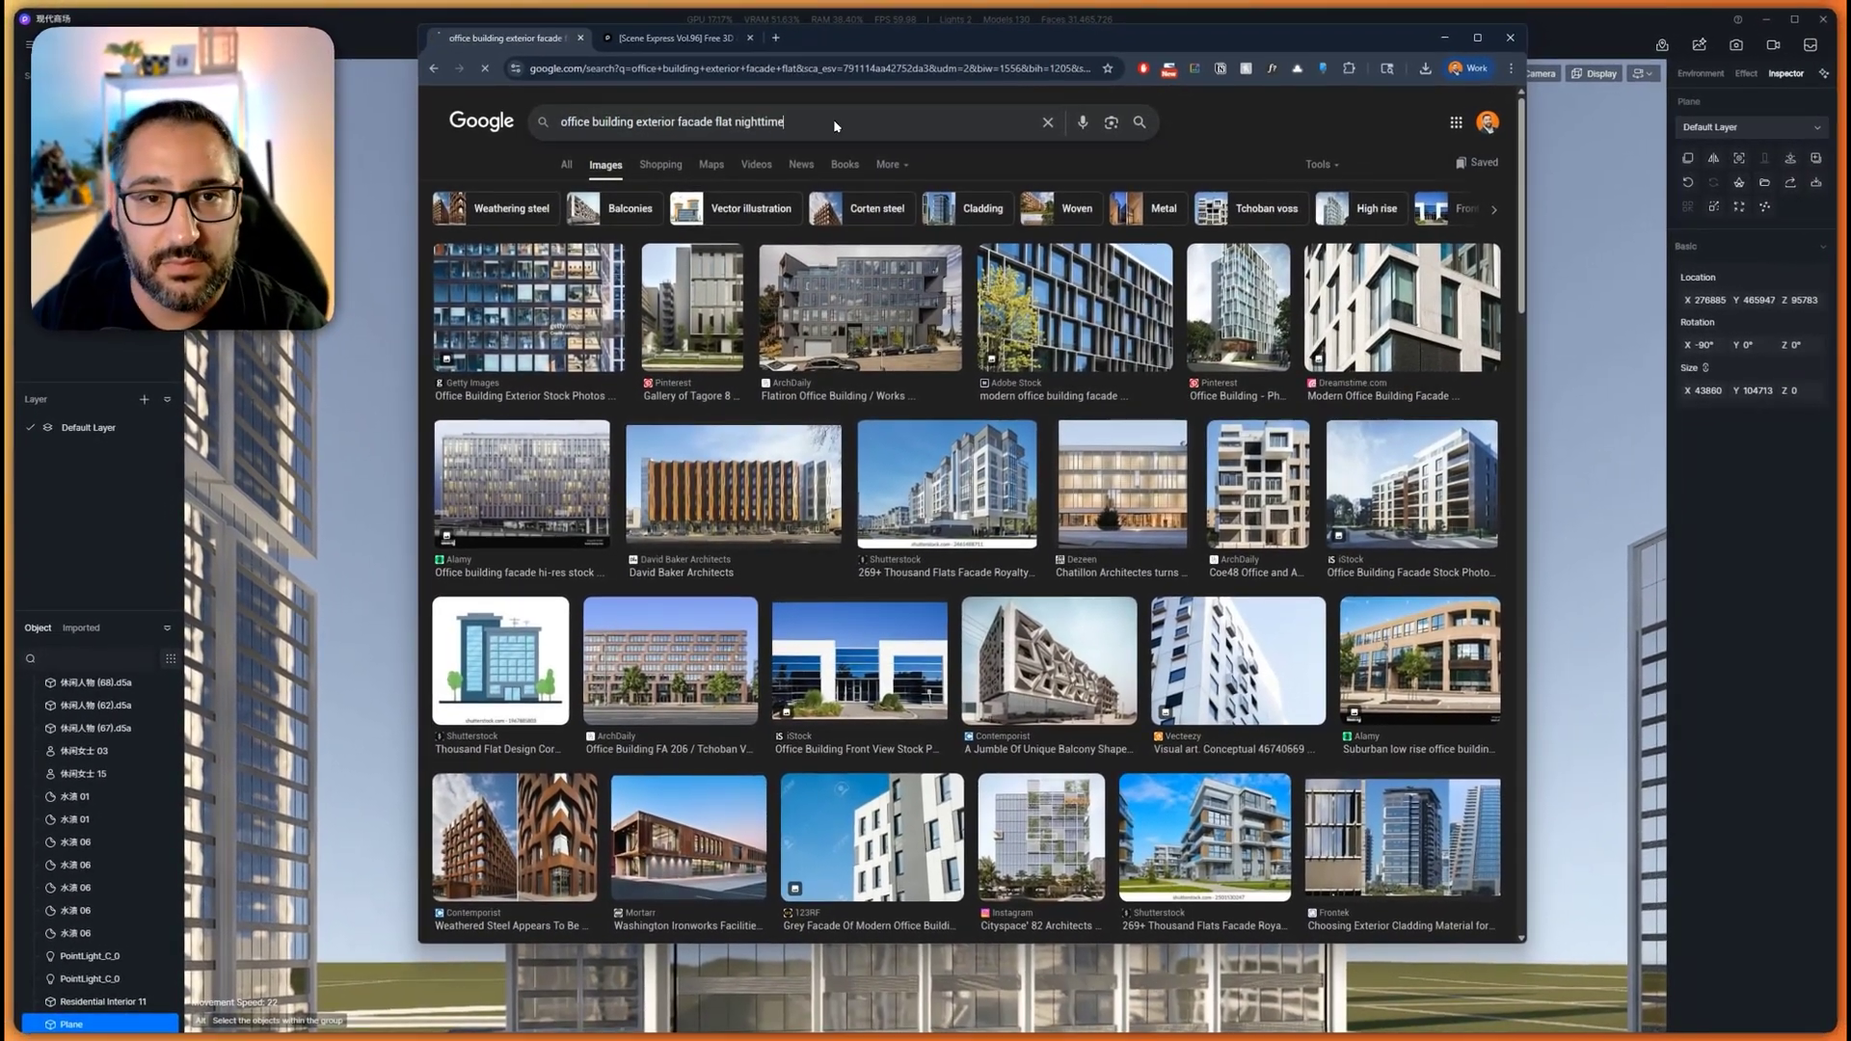
pyautogui.press('Return')
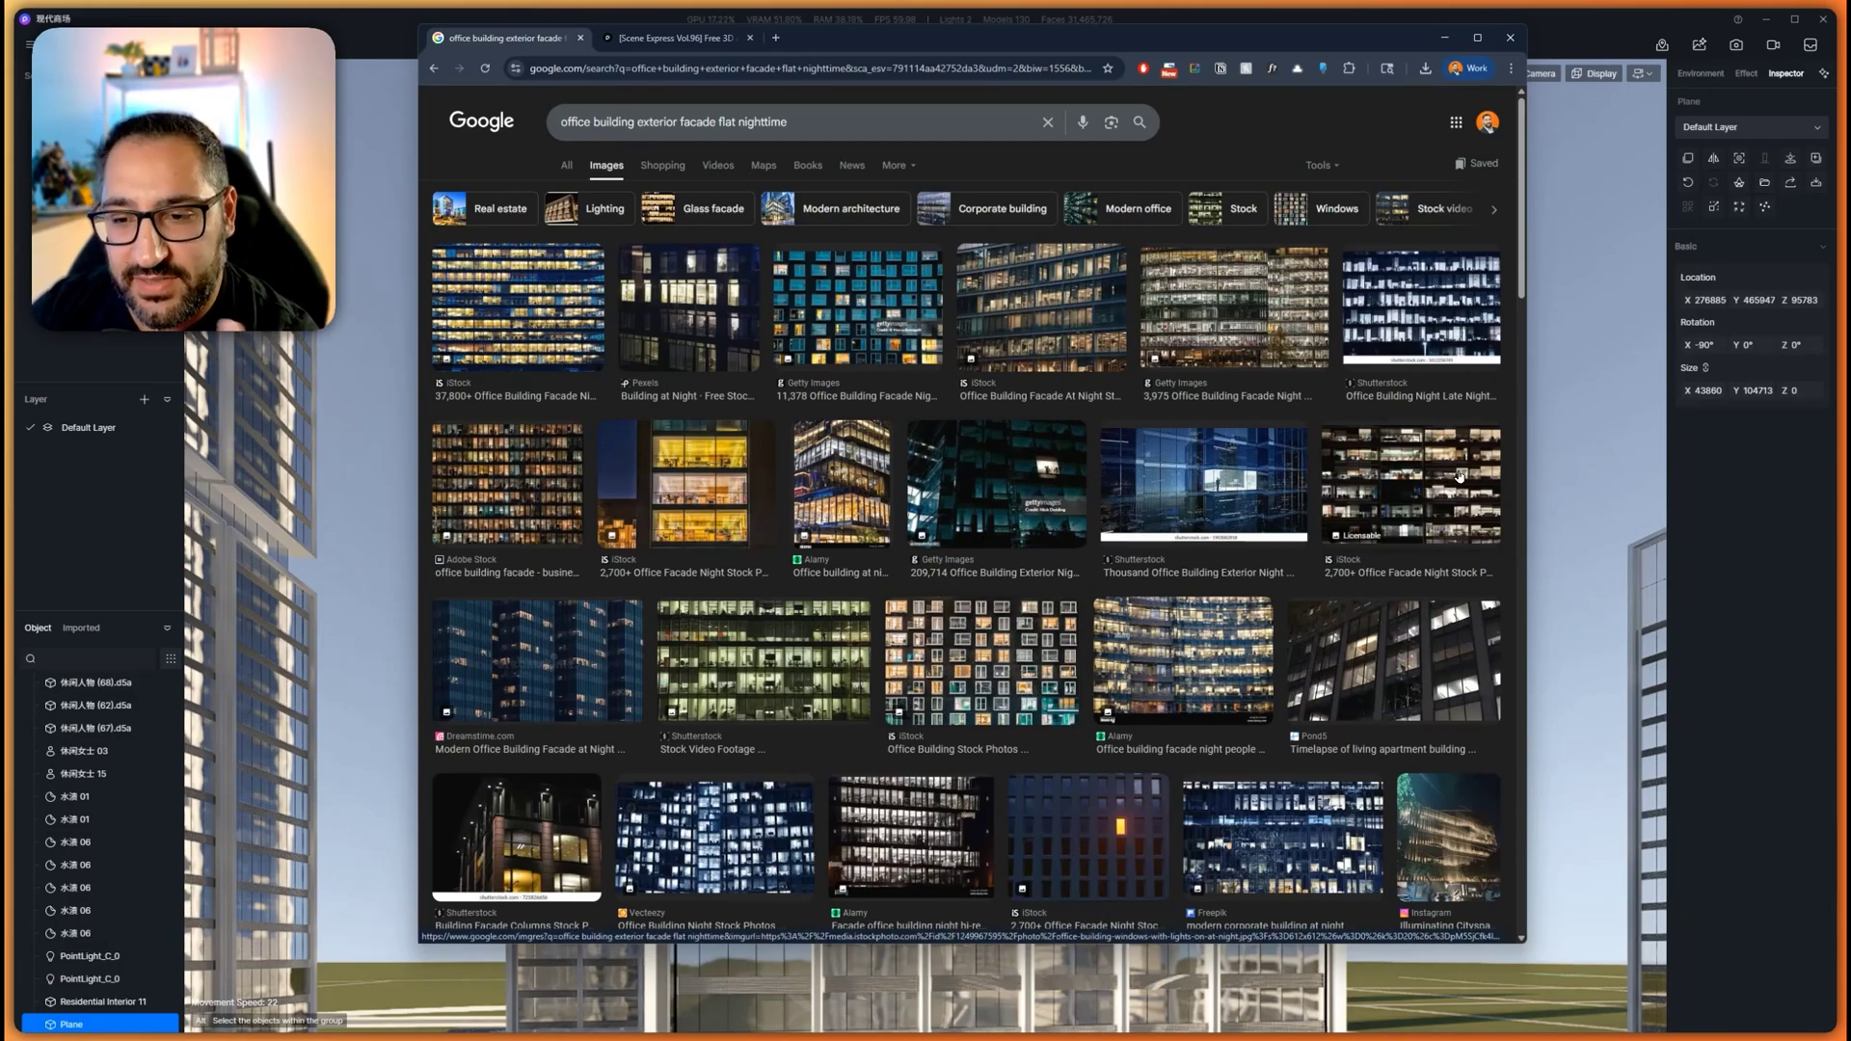
pyautogui.scroll(-3, 1459, 476)
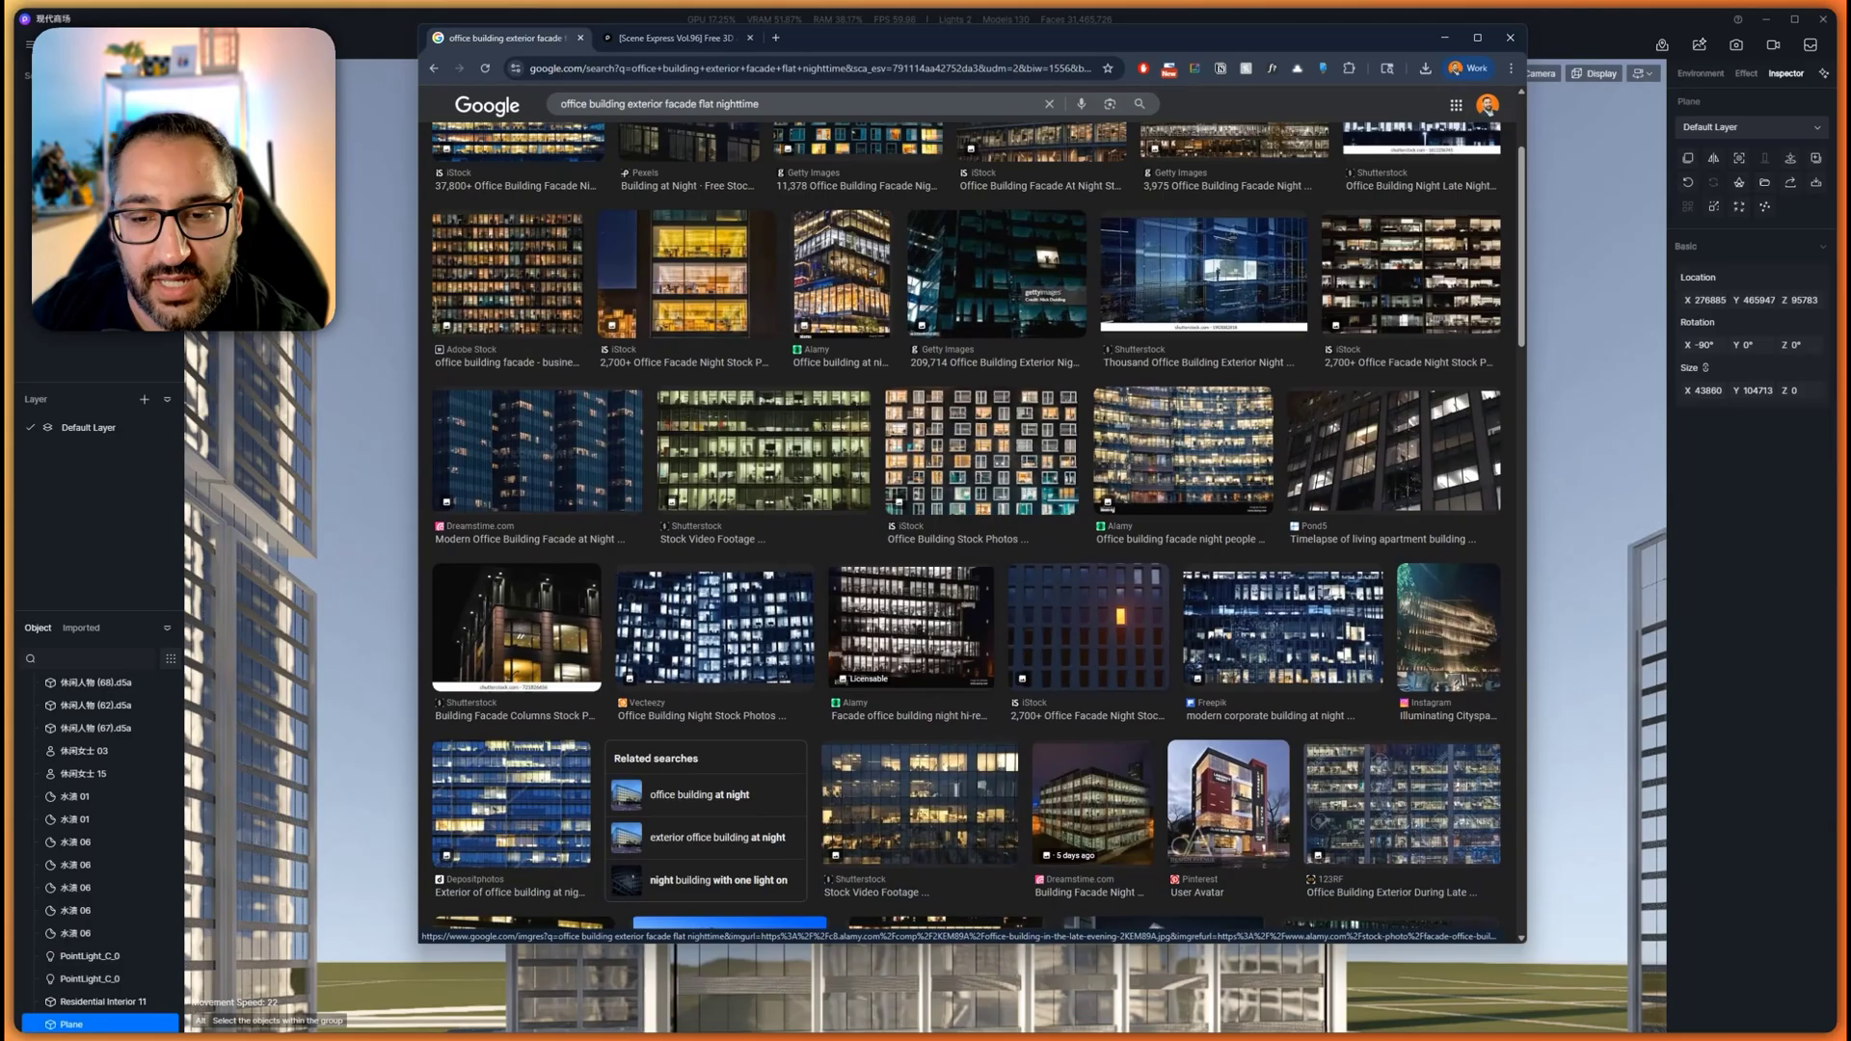
pyautogui.scroll(-5, 948, 662)
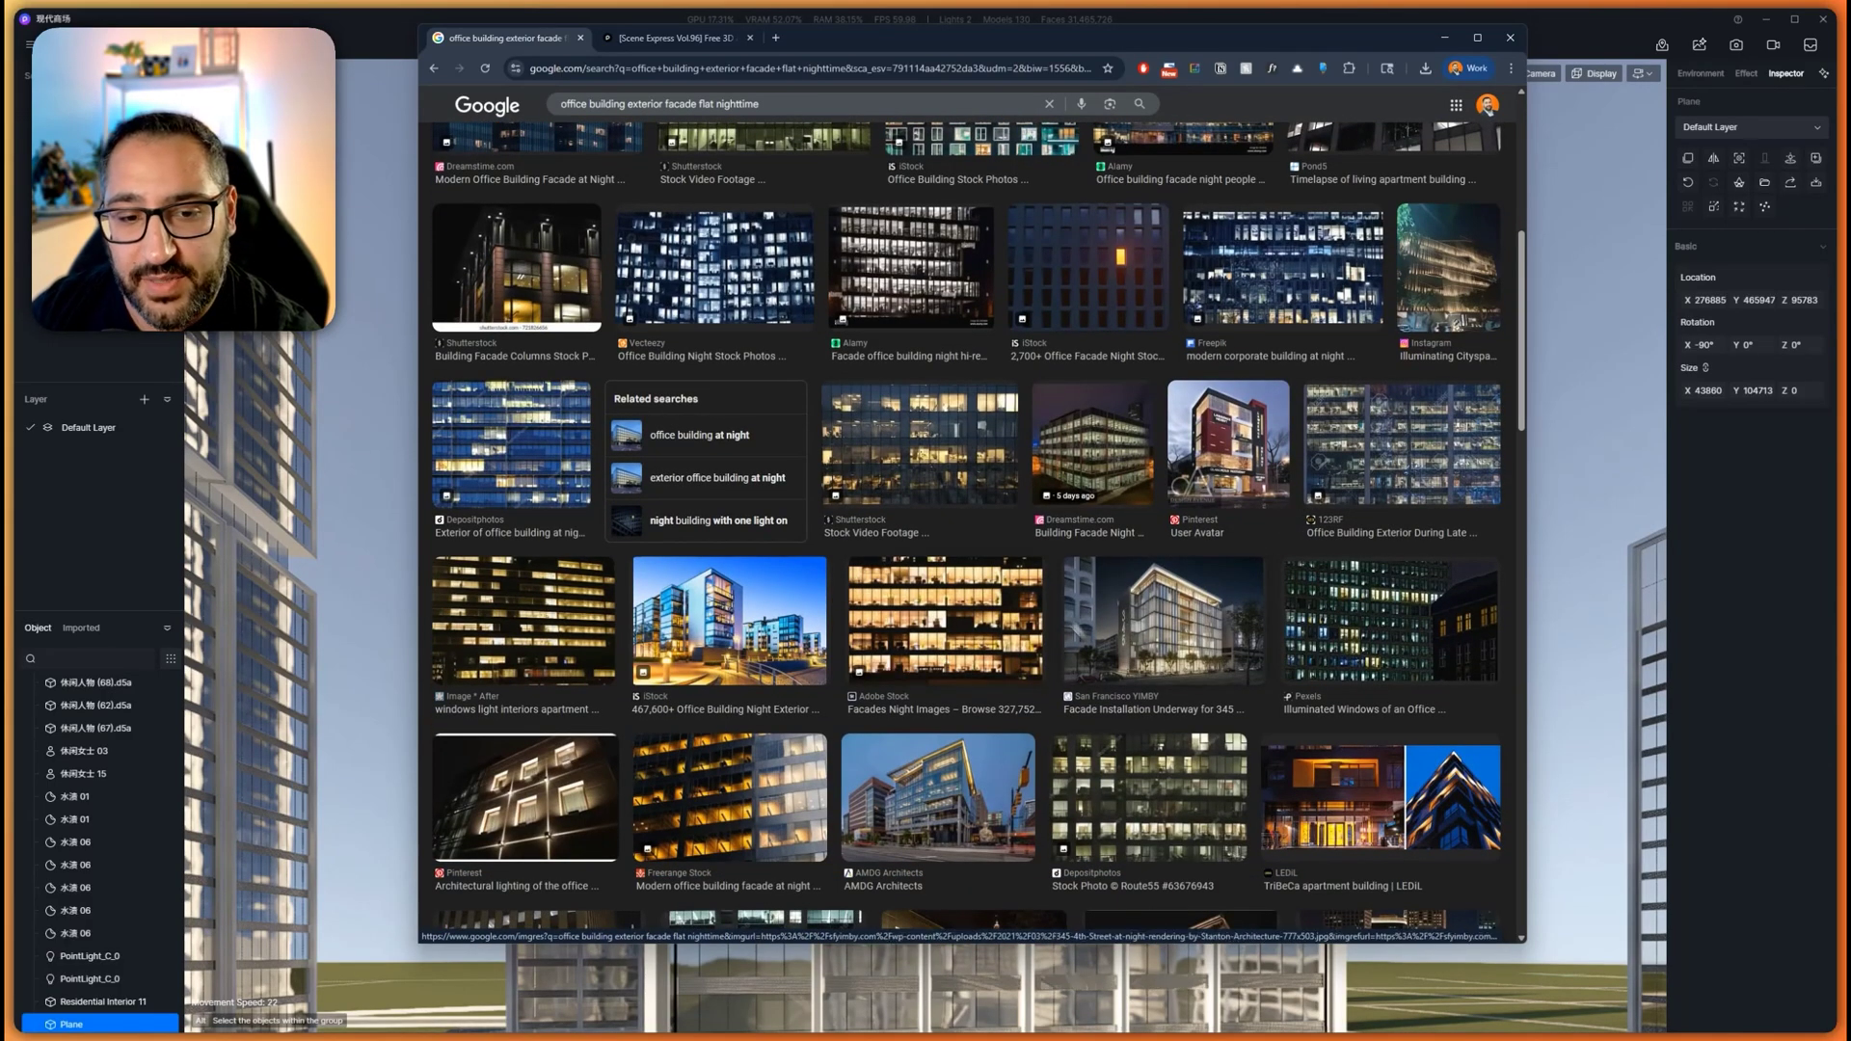
pyautogui.scroll(4, 1163, 617)
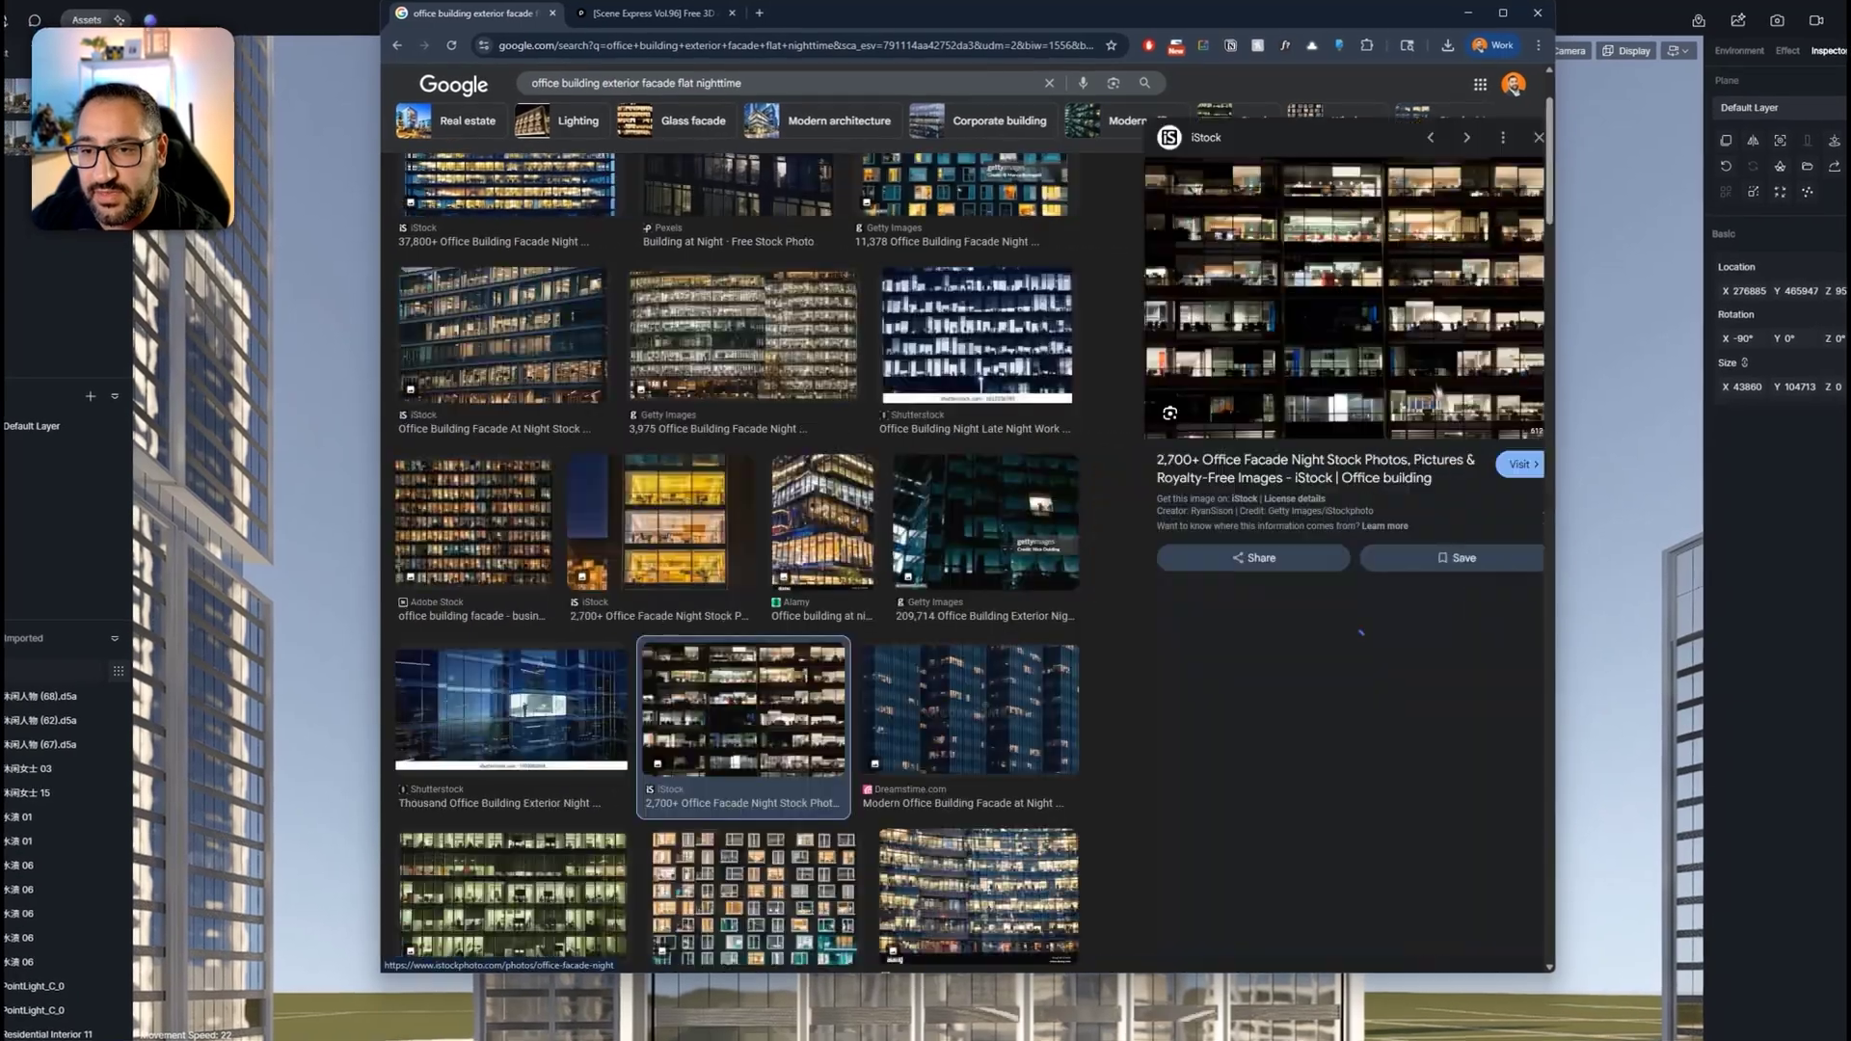
# Save the iStock night office facade image as a JPEG in the glass folder and return to D5 Render
pyautogui.rightClick(1336, 271)
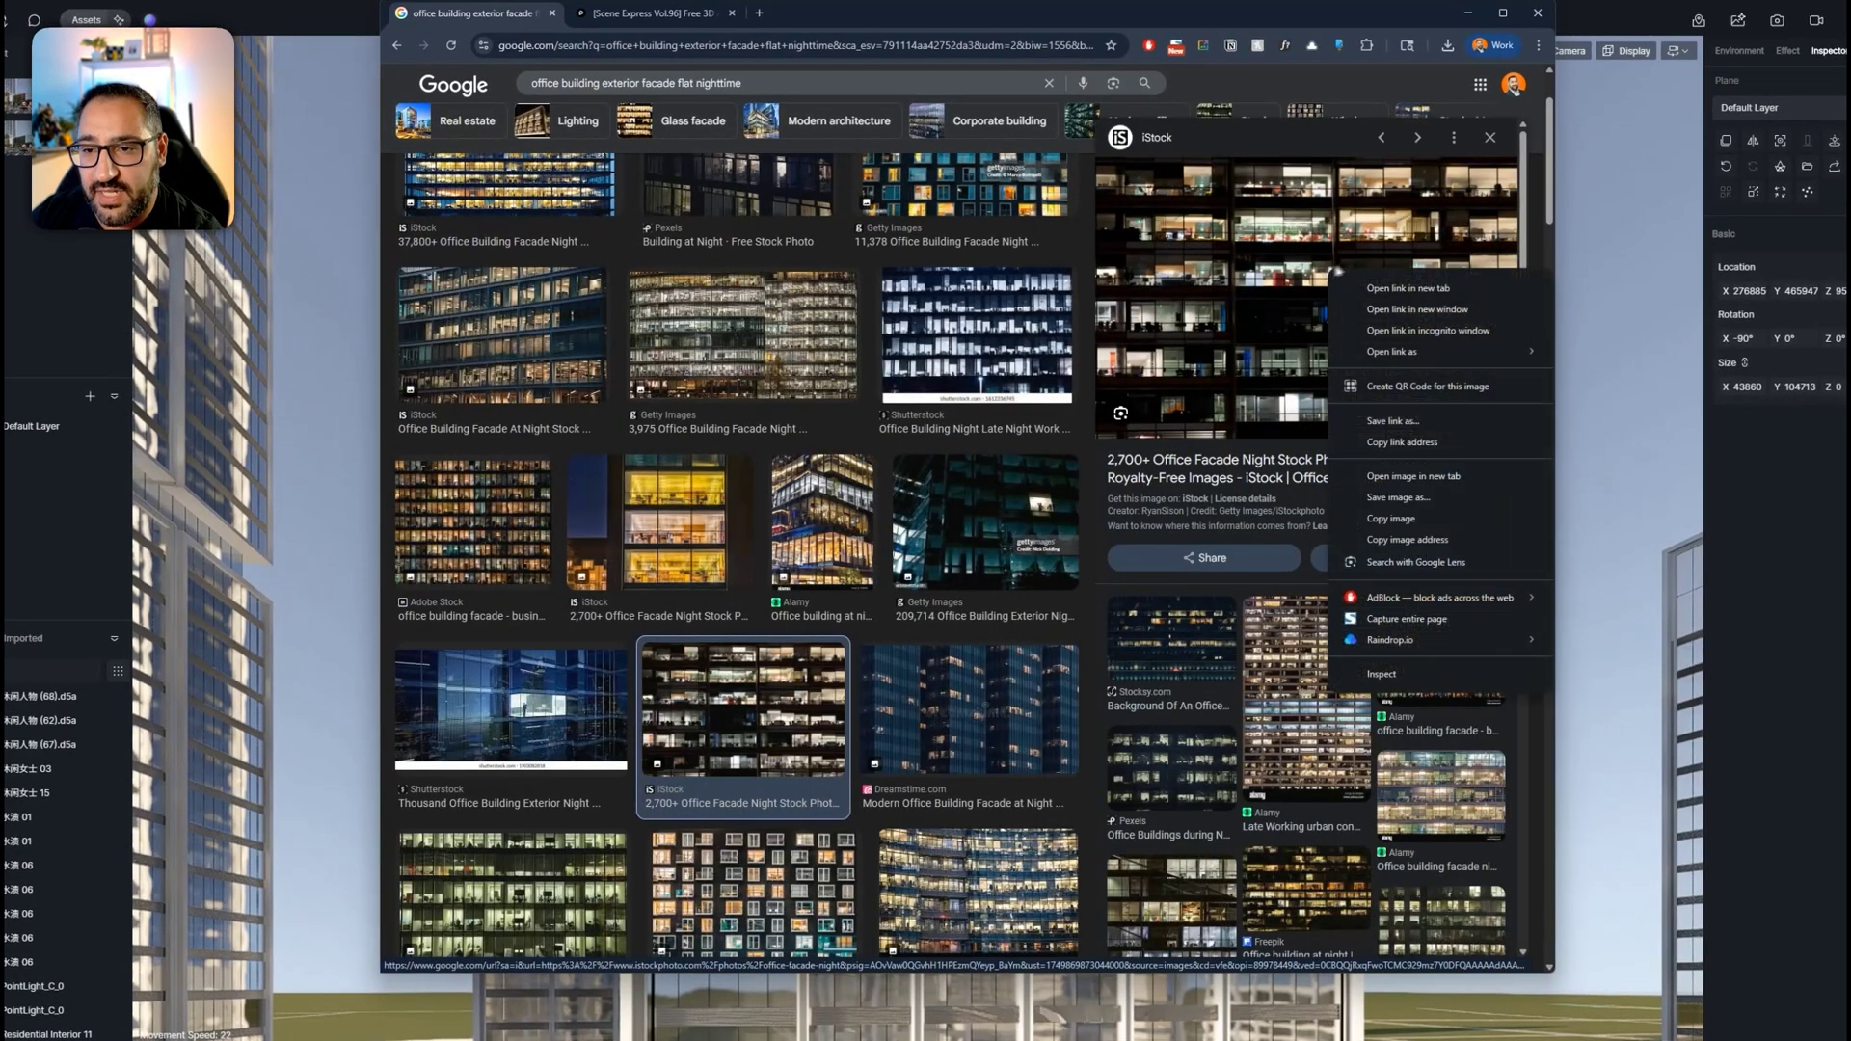
pyautogui.click(1417, 497)
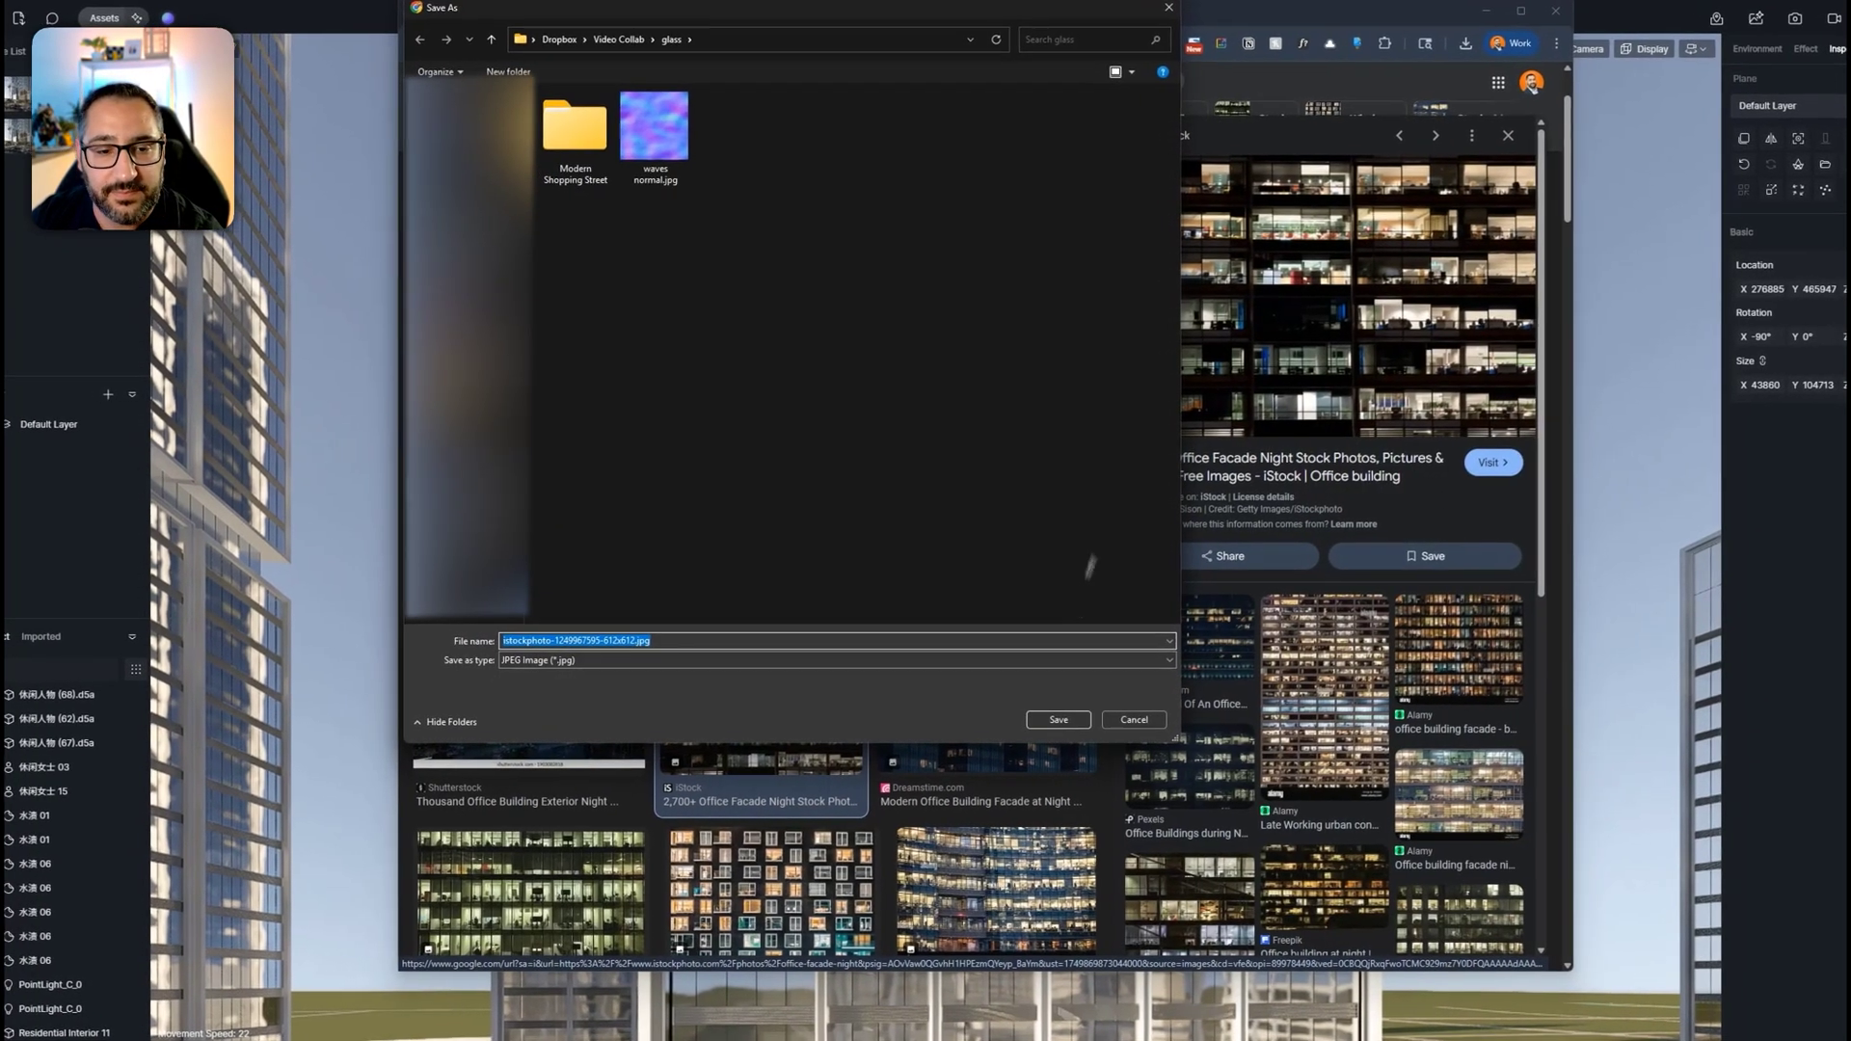
pyautogui.click(1040, 721)
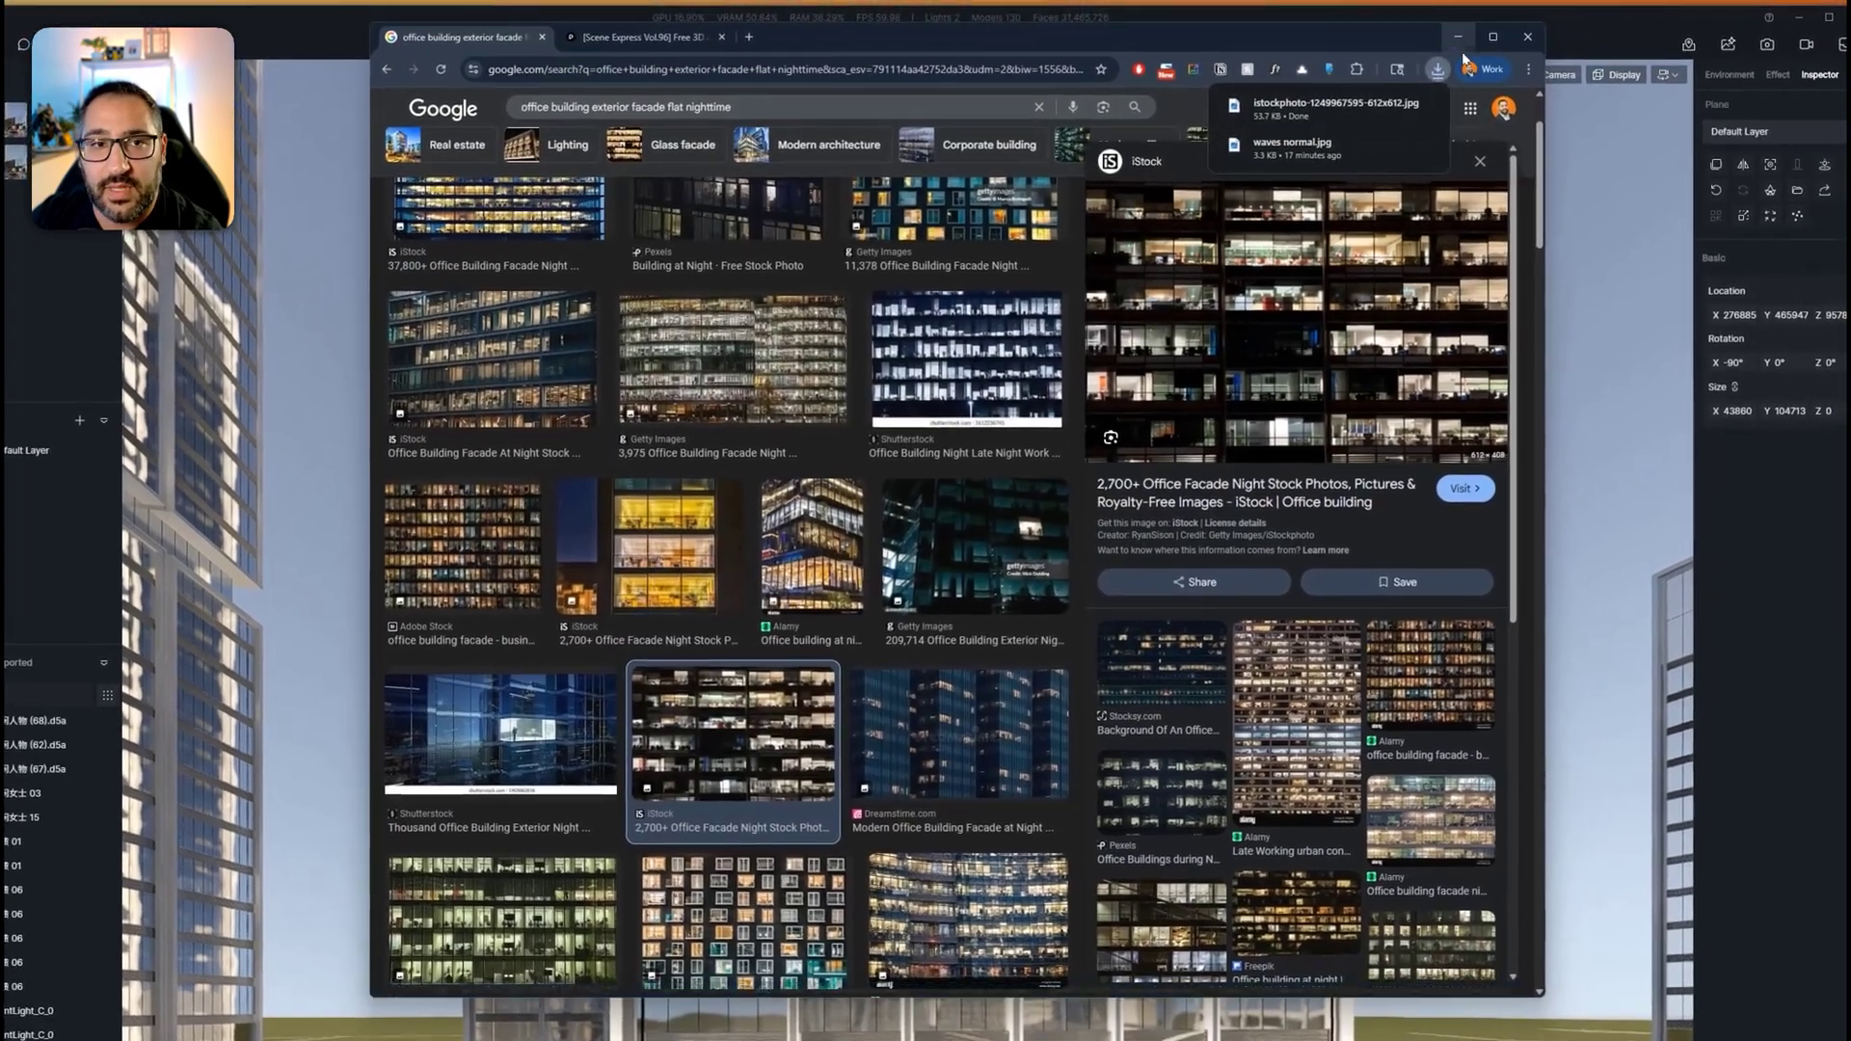
pyautogui.click(1463, 31)
# Get close to the facade windows and pick the material of the plane behind the glass
pyautogui.moveTo(1166, 428); pyautogui.dragTo(1254, 472, button='right')
pyautogui.press('w')
pyautogui.press('w')
pyautogui.press('w')
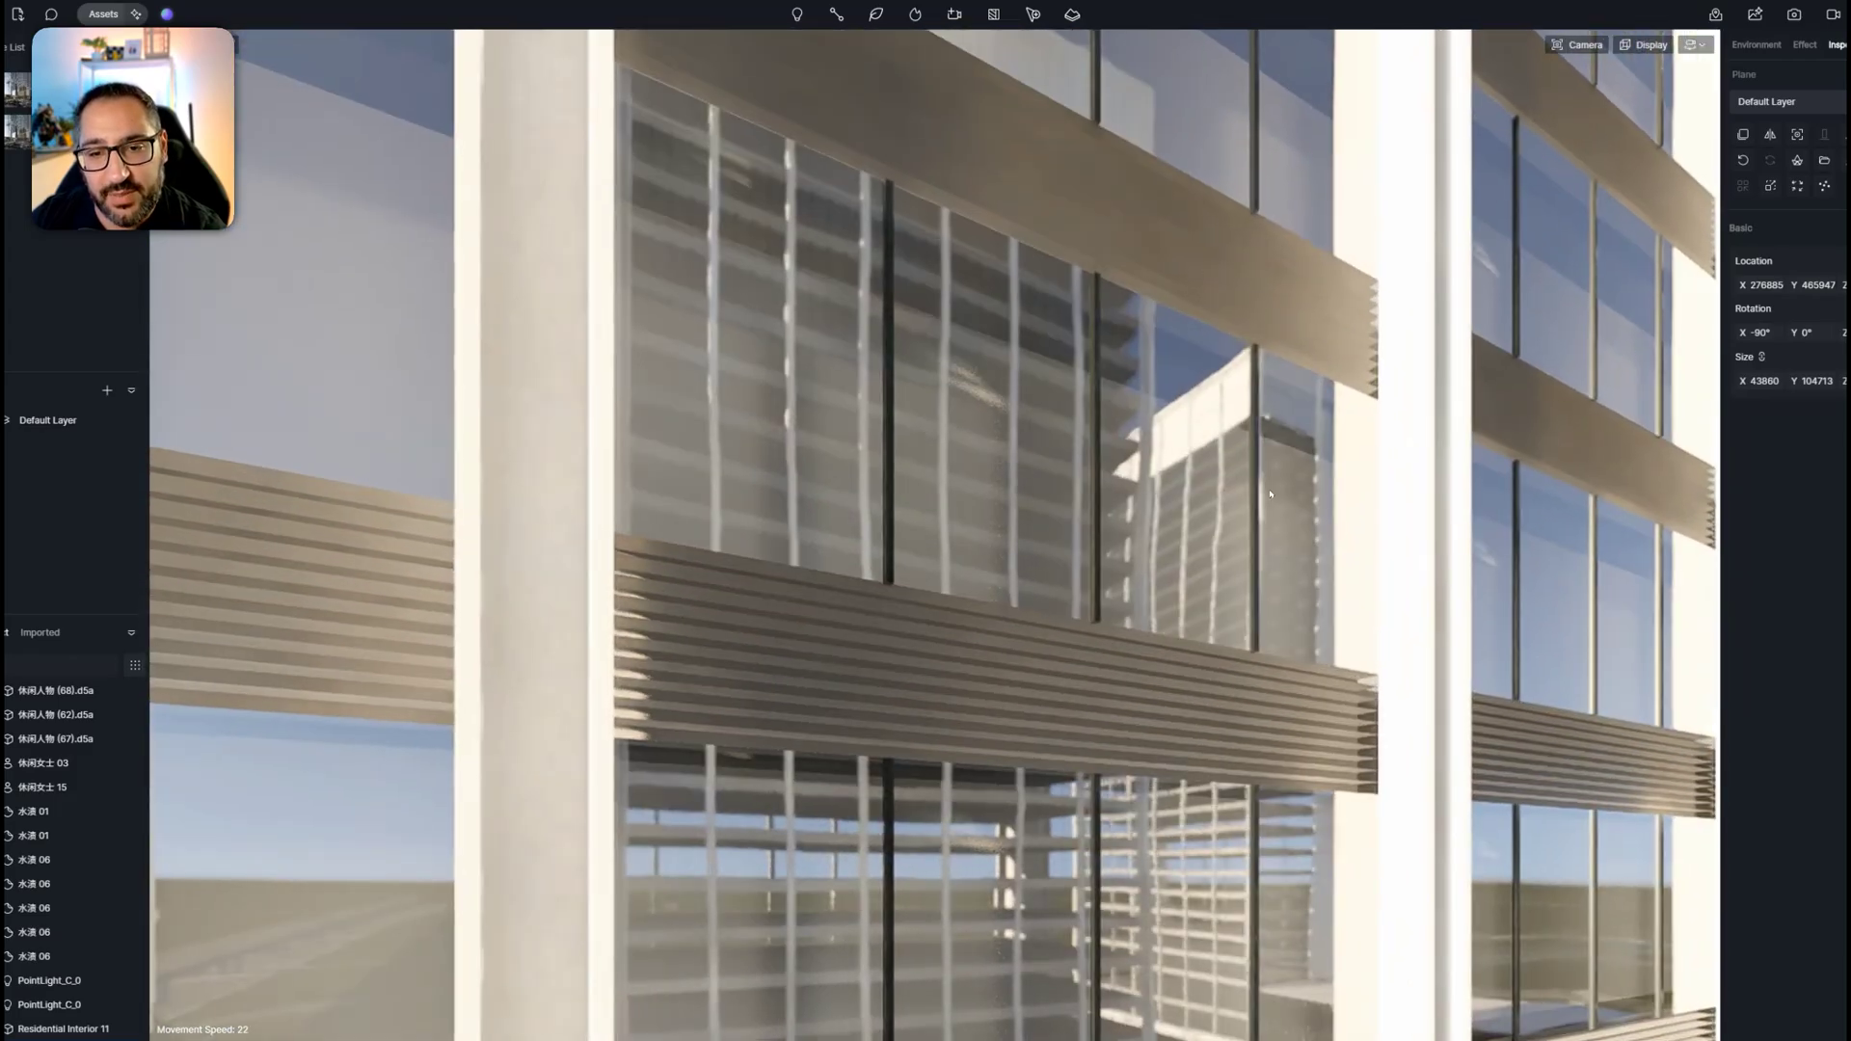
pyautogui.press('e')
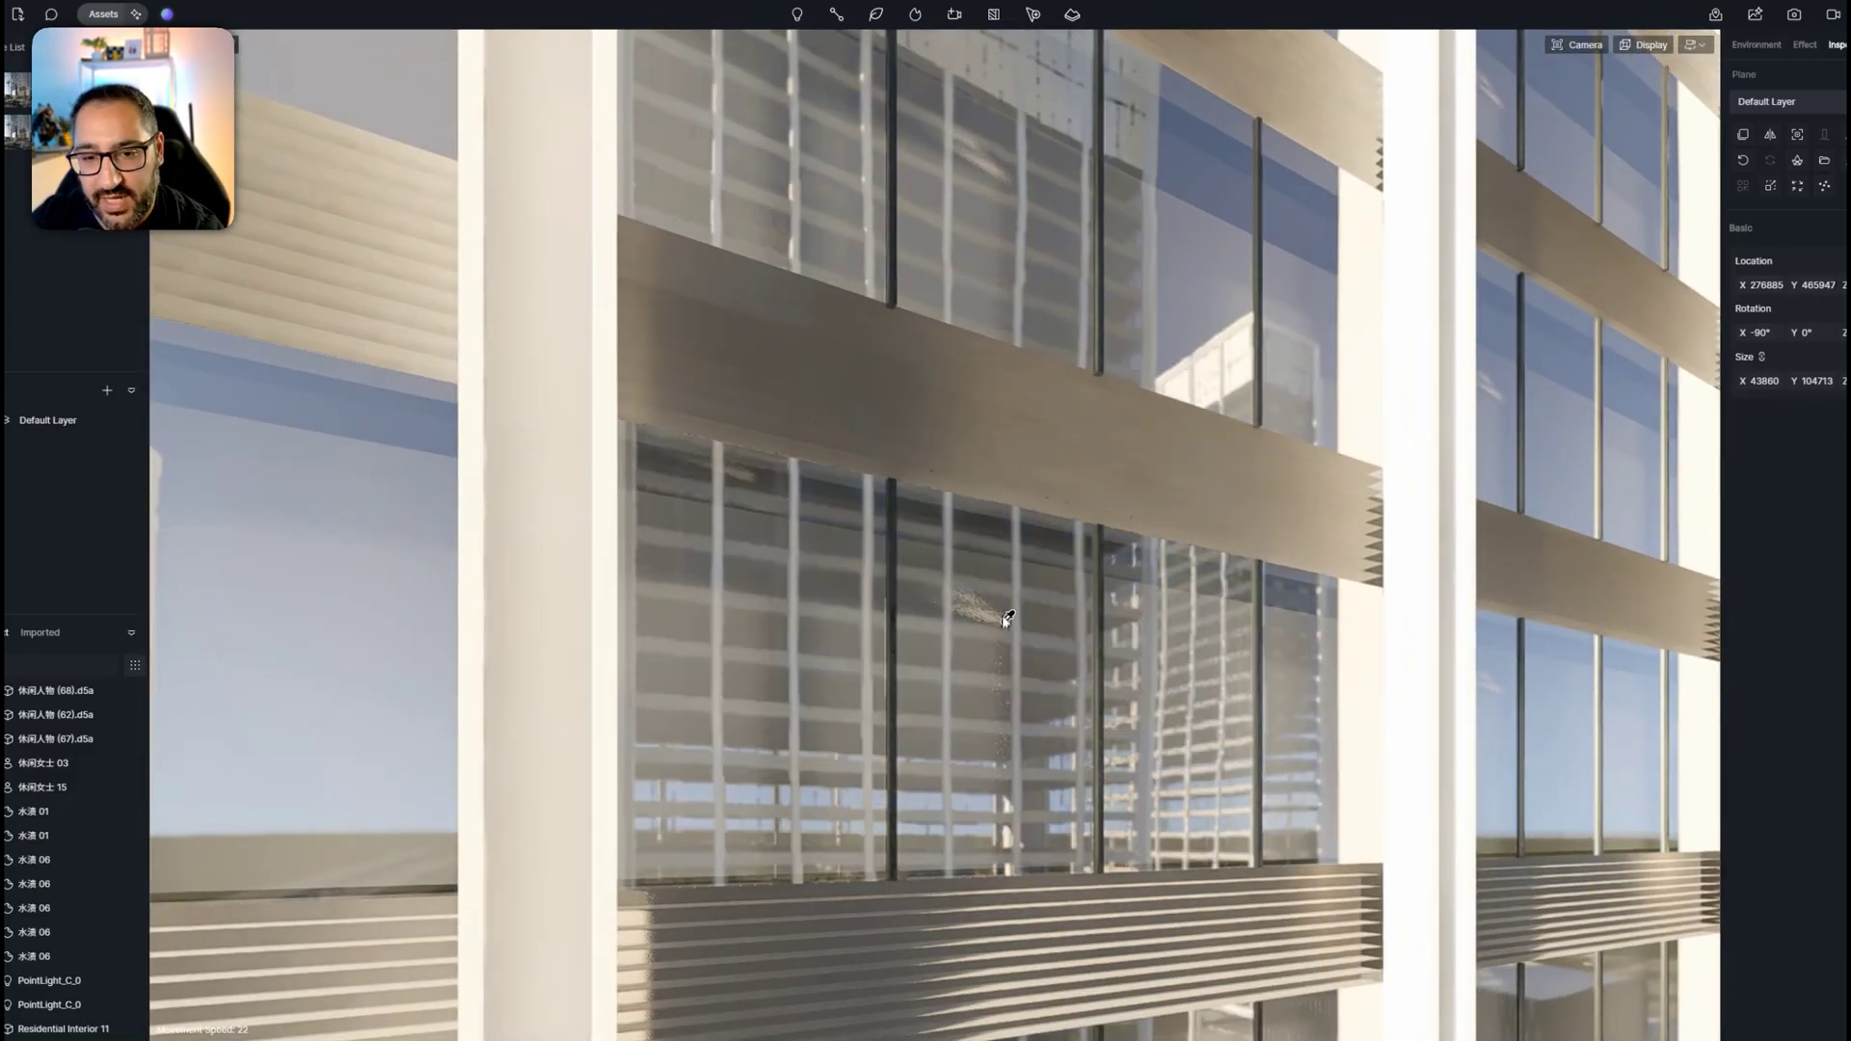
pyautogui.click(1024, 652)
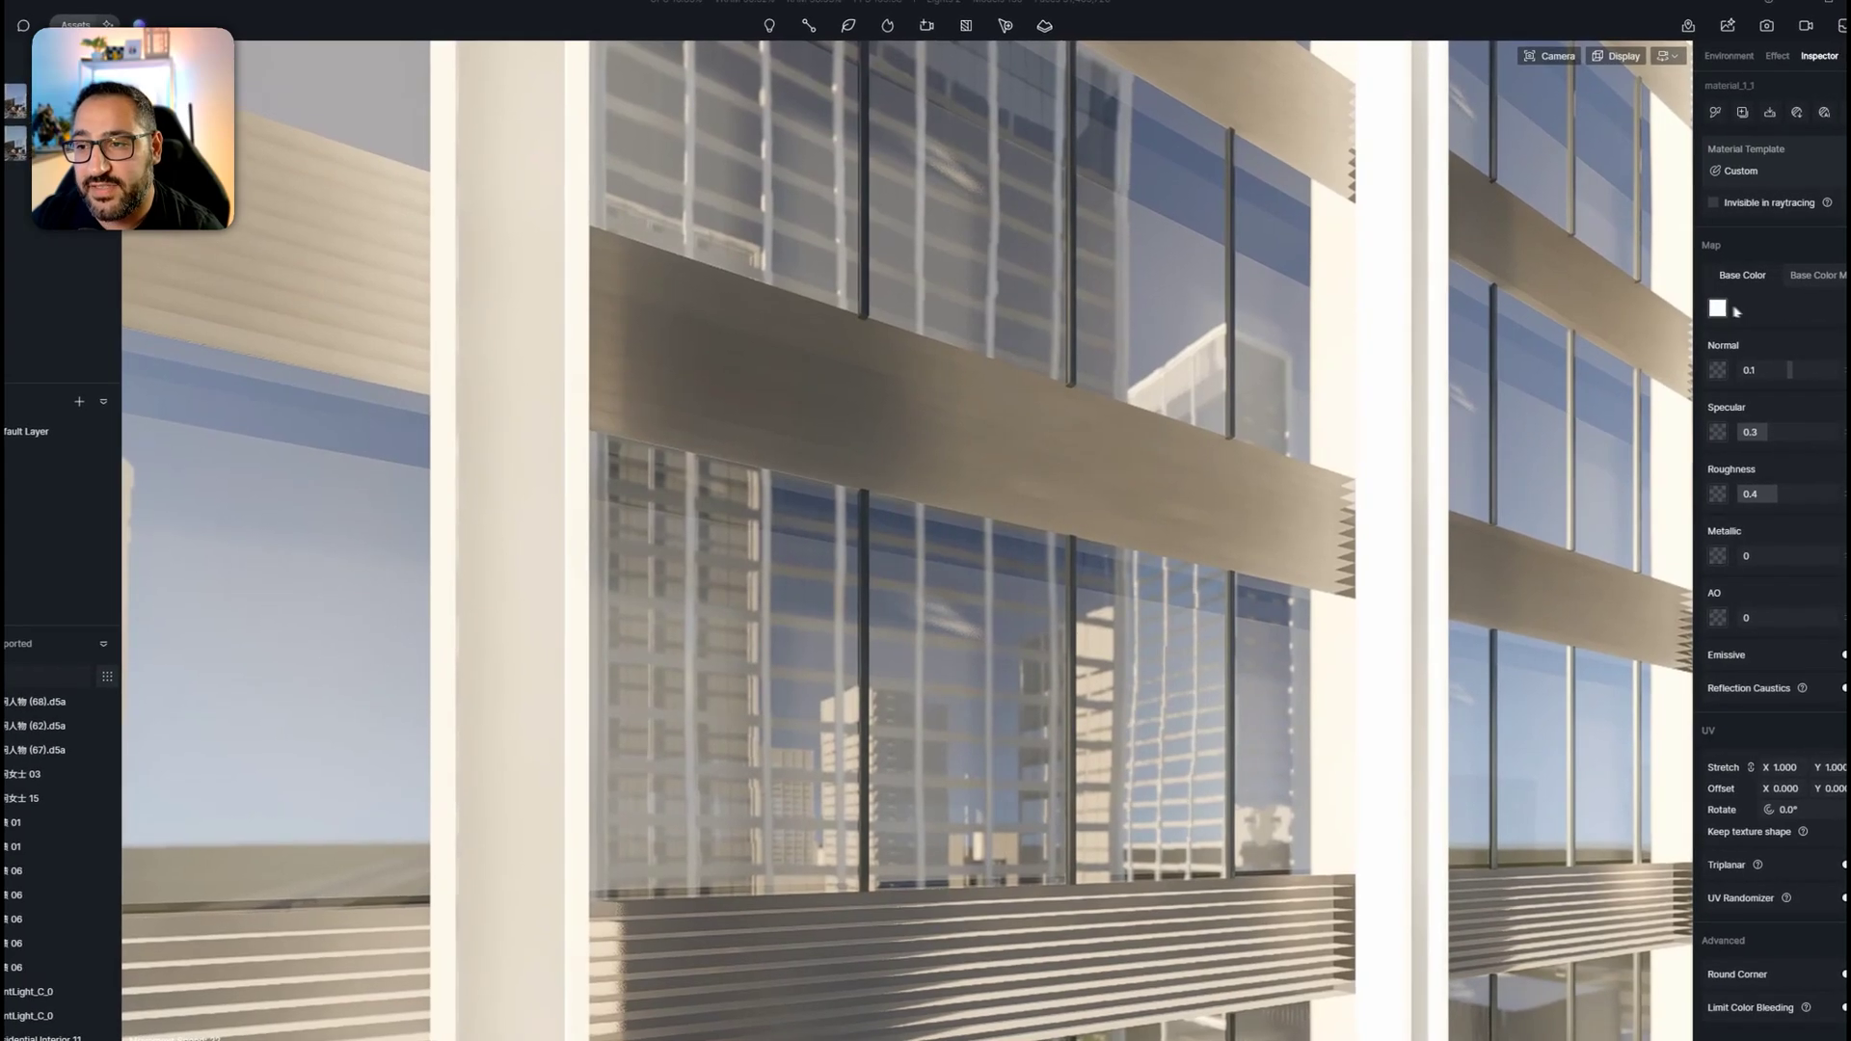
# Set the plane material's base color to red and check how the plane shows behind the facade glass
pyautogui.click(1746, 294)
pyautogui.moveTo(1770, 353); pyautogui.dragTo(1849, 347)
pyautogui.moveTo(1099, 511); pyautogui.dragTo(1392, 500, button='right')
pyautogui.press('w')
pyautogui.press('w')
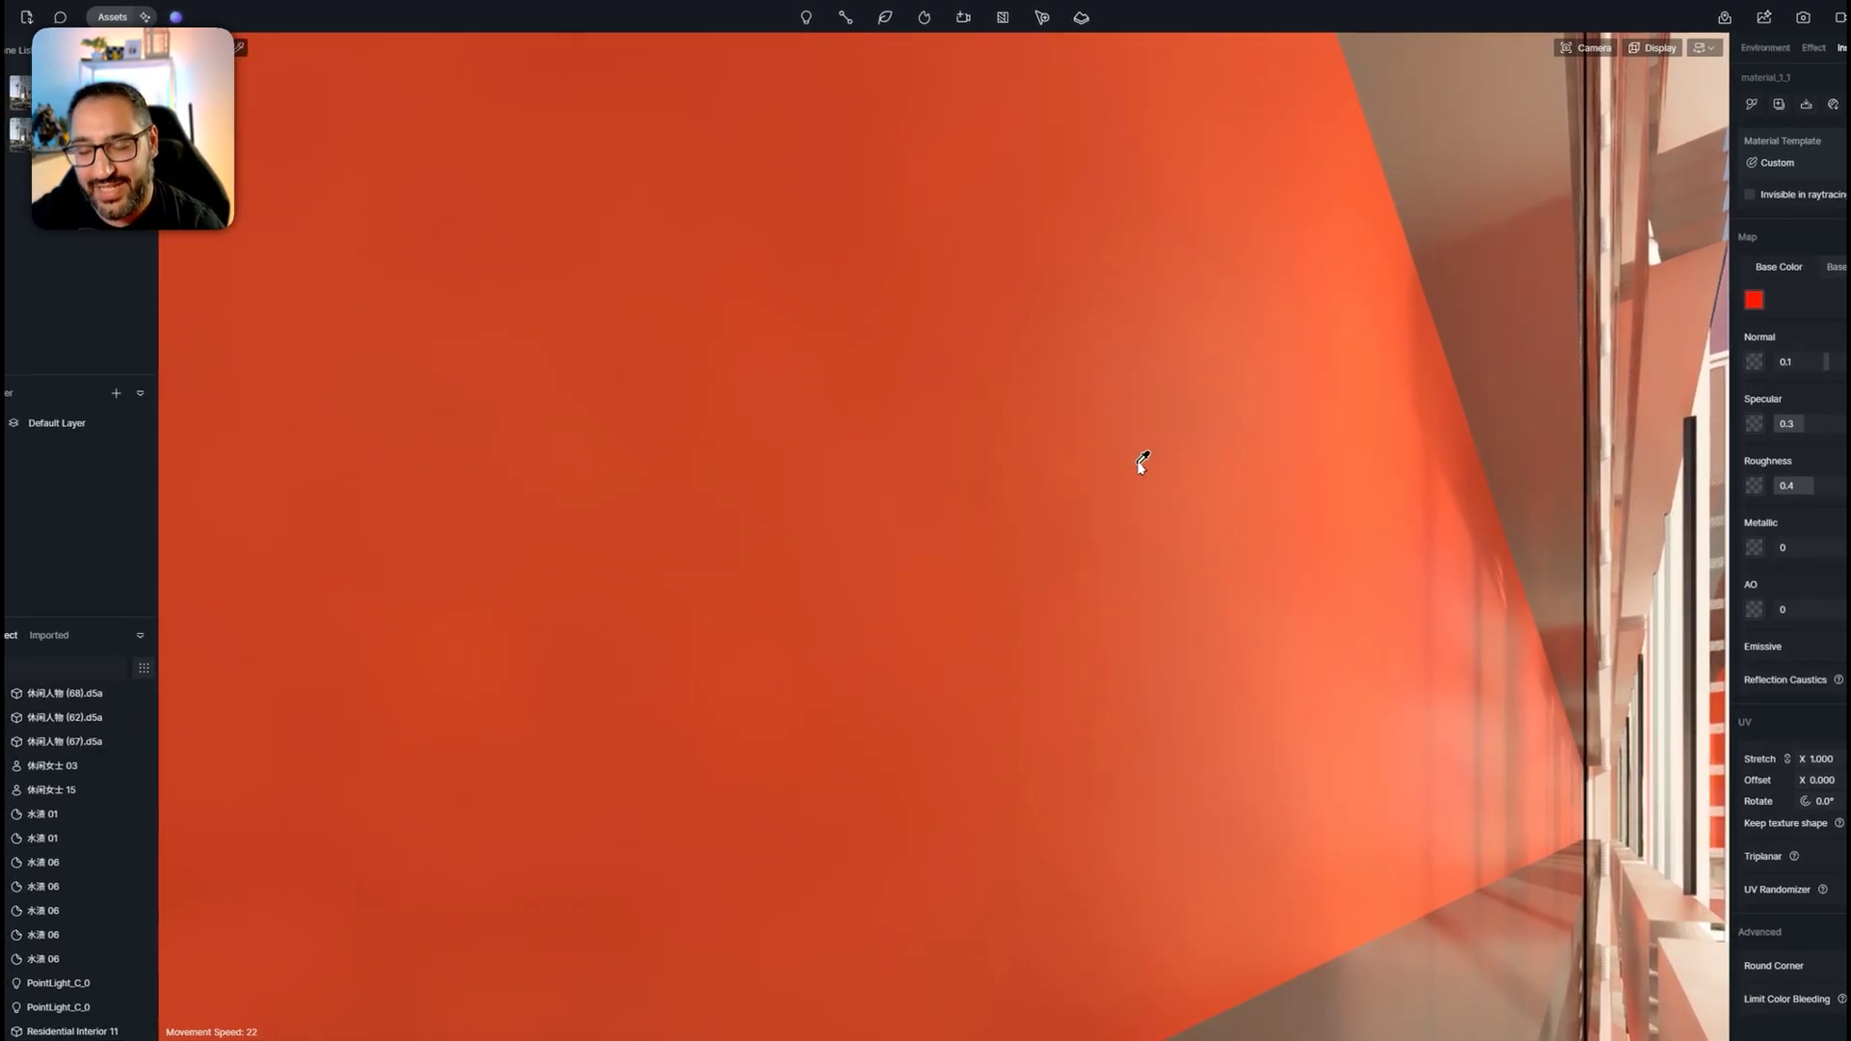
pyautogui.scroll(-5, 1135, 459)
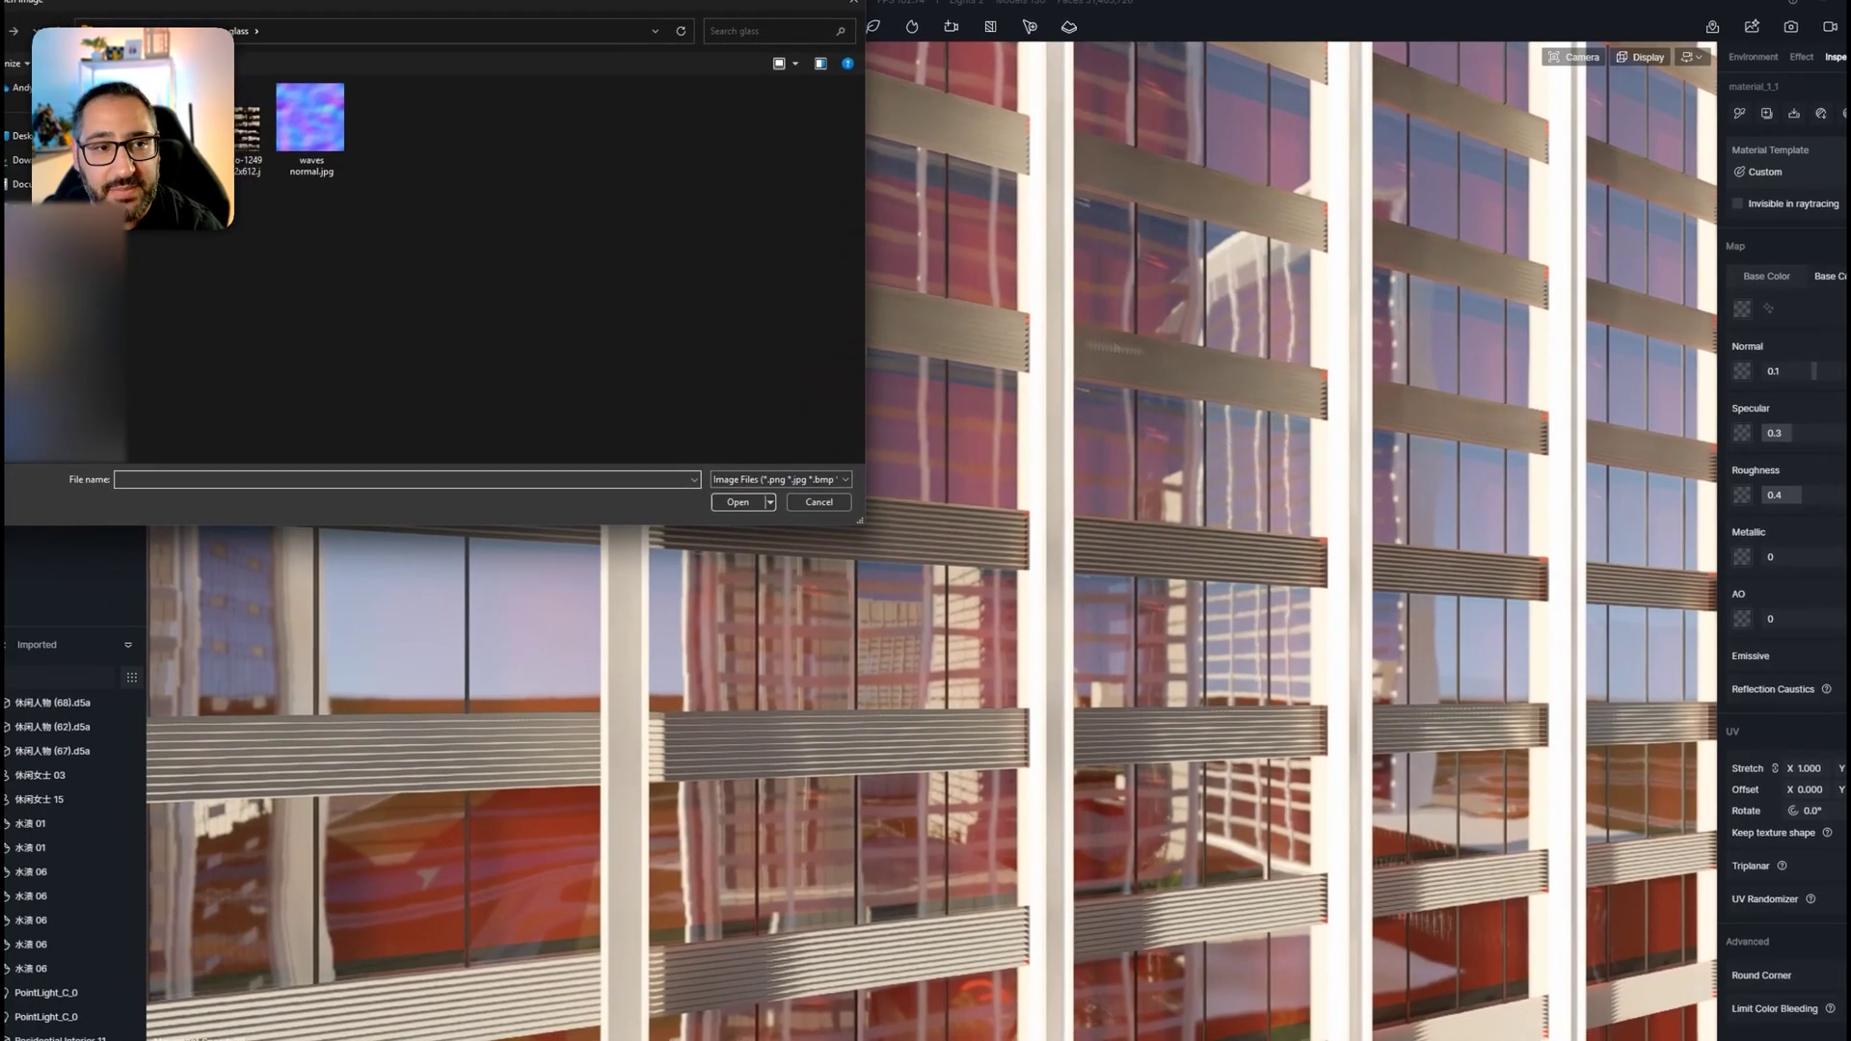
# Load the saved night office facade image as the plane's base color map and set its base color to white
pyautogui.doubleClick(203, 130)
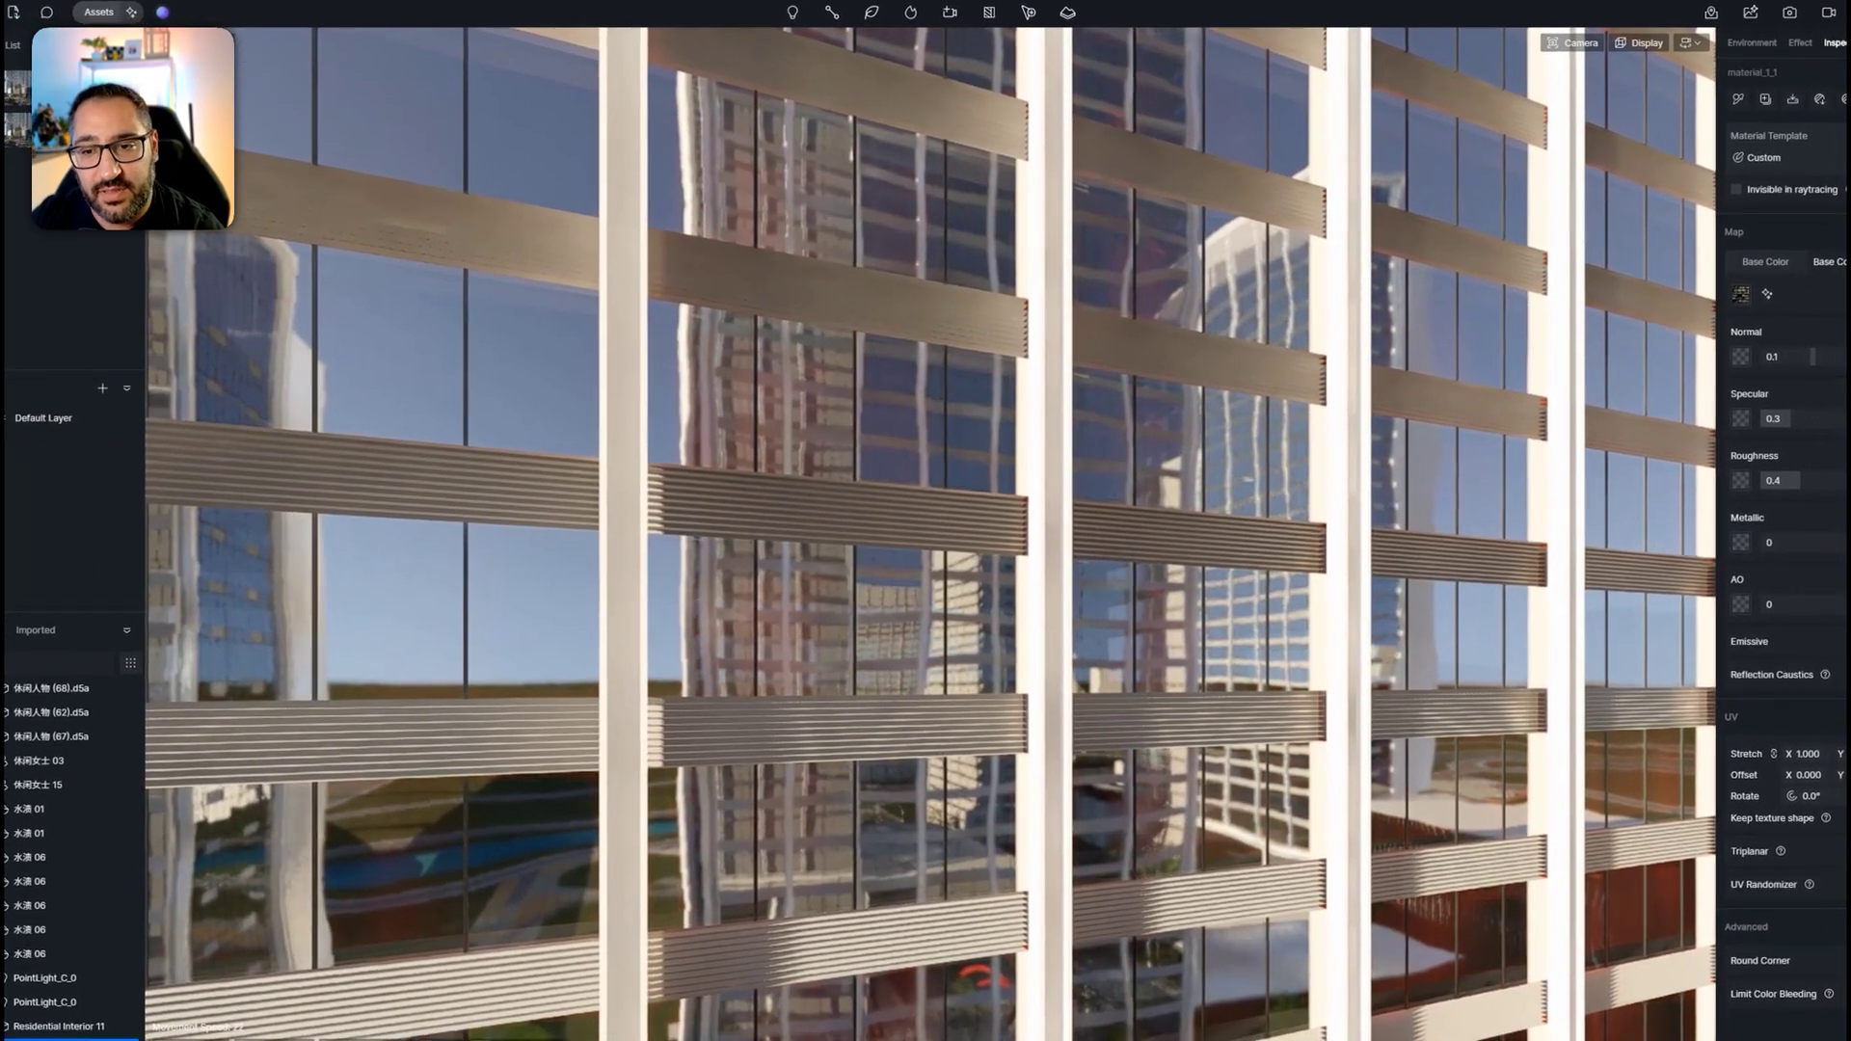
pyautogui.scroll(-3, 1217, 459)
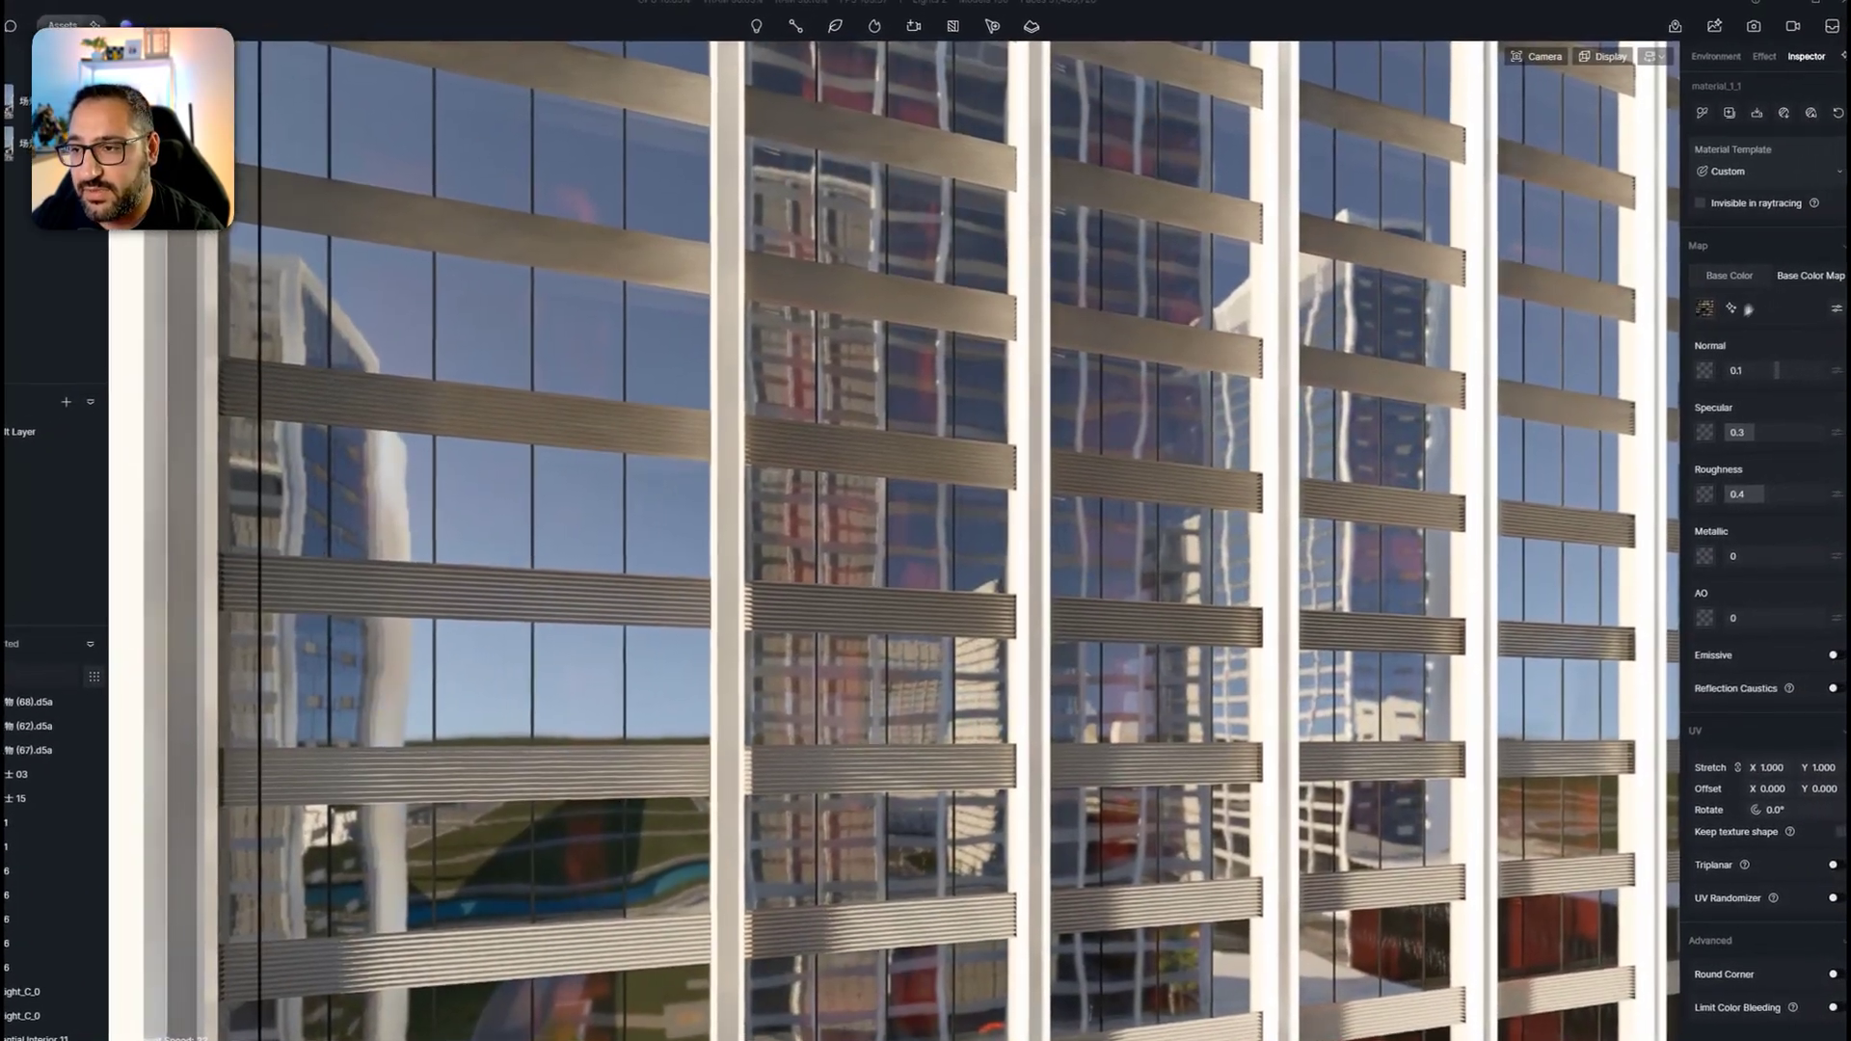
pyautogui.click(1767, 262)
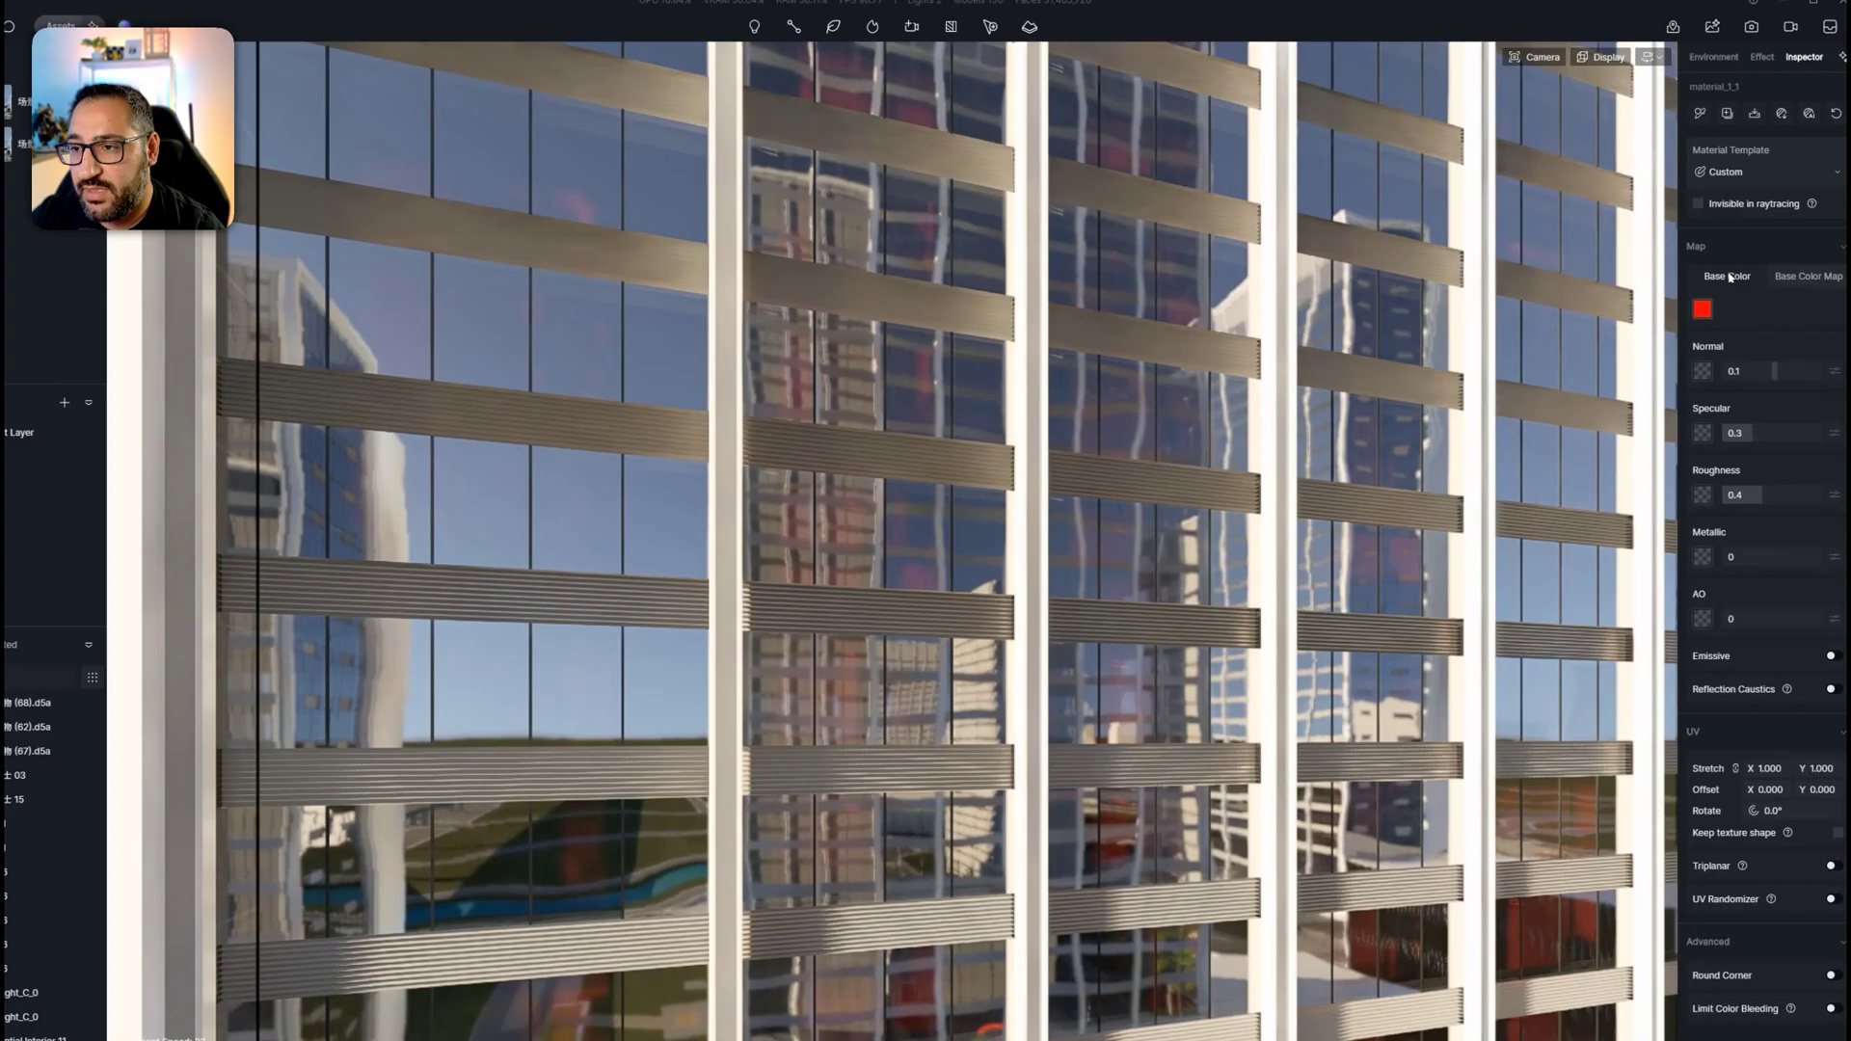
pyautogui.click(1704, 310)
pyautogui.moveTo(1730, 392); pyautogui.dragTo(1596, 290)
pyautogui.moveTo(1349, 385); pyautogui.dragTo(1571, 318, button='right')
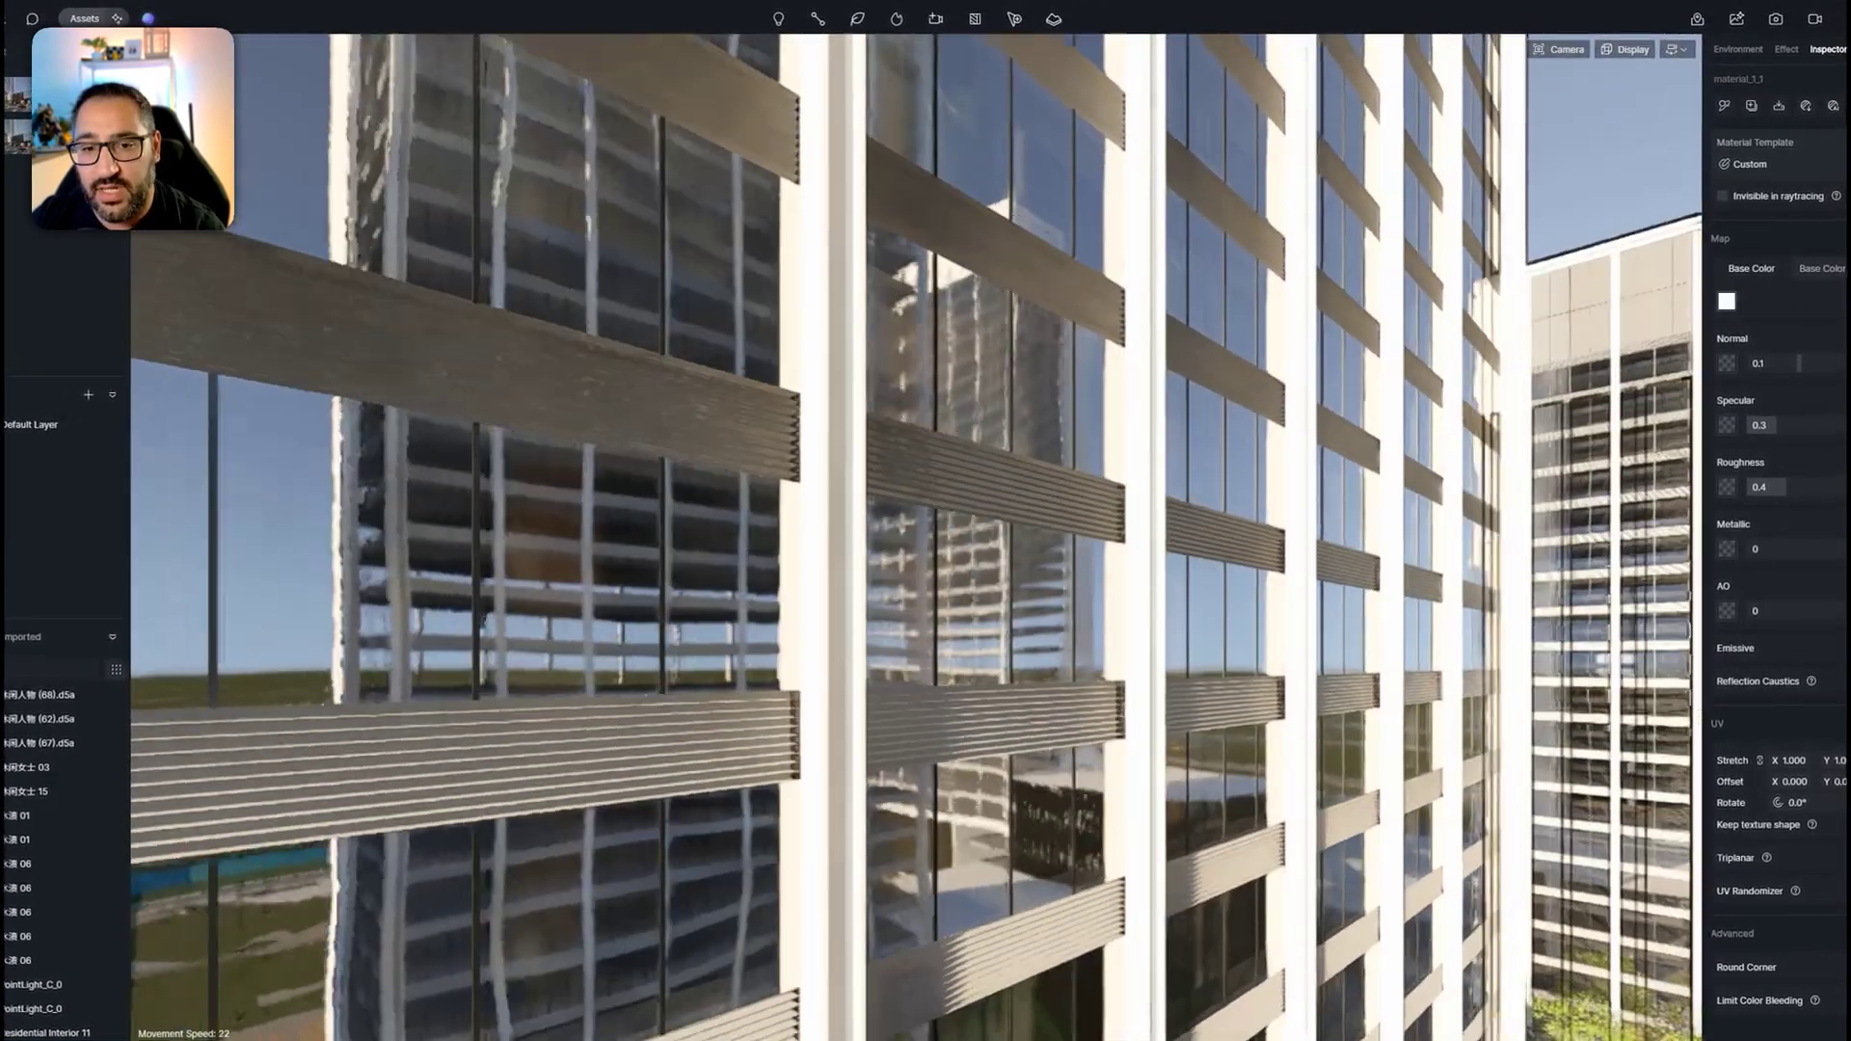
# Select the plane behind the glass and move it out in front of the facade to about Y 465474
pyautogui.press('w')
pyautogui.moveTo(1162, 492); pyautogui.dragTo(1170, 516, button='right')
pyautogui.press('i')
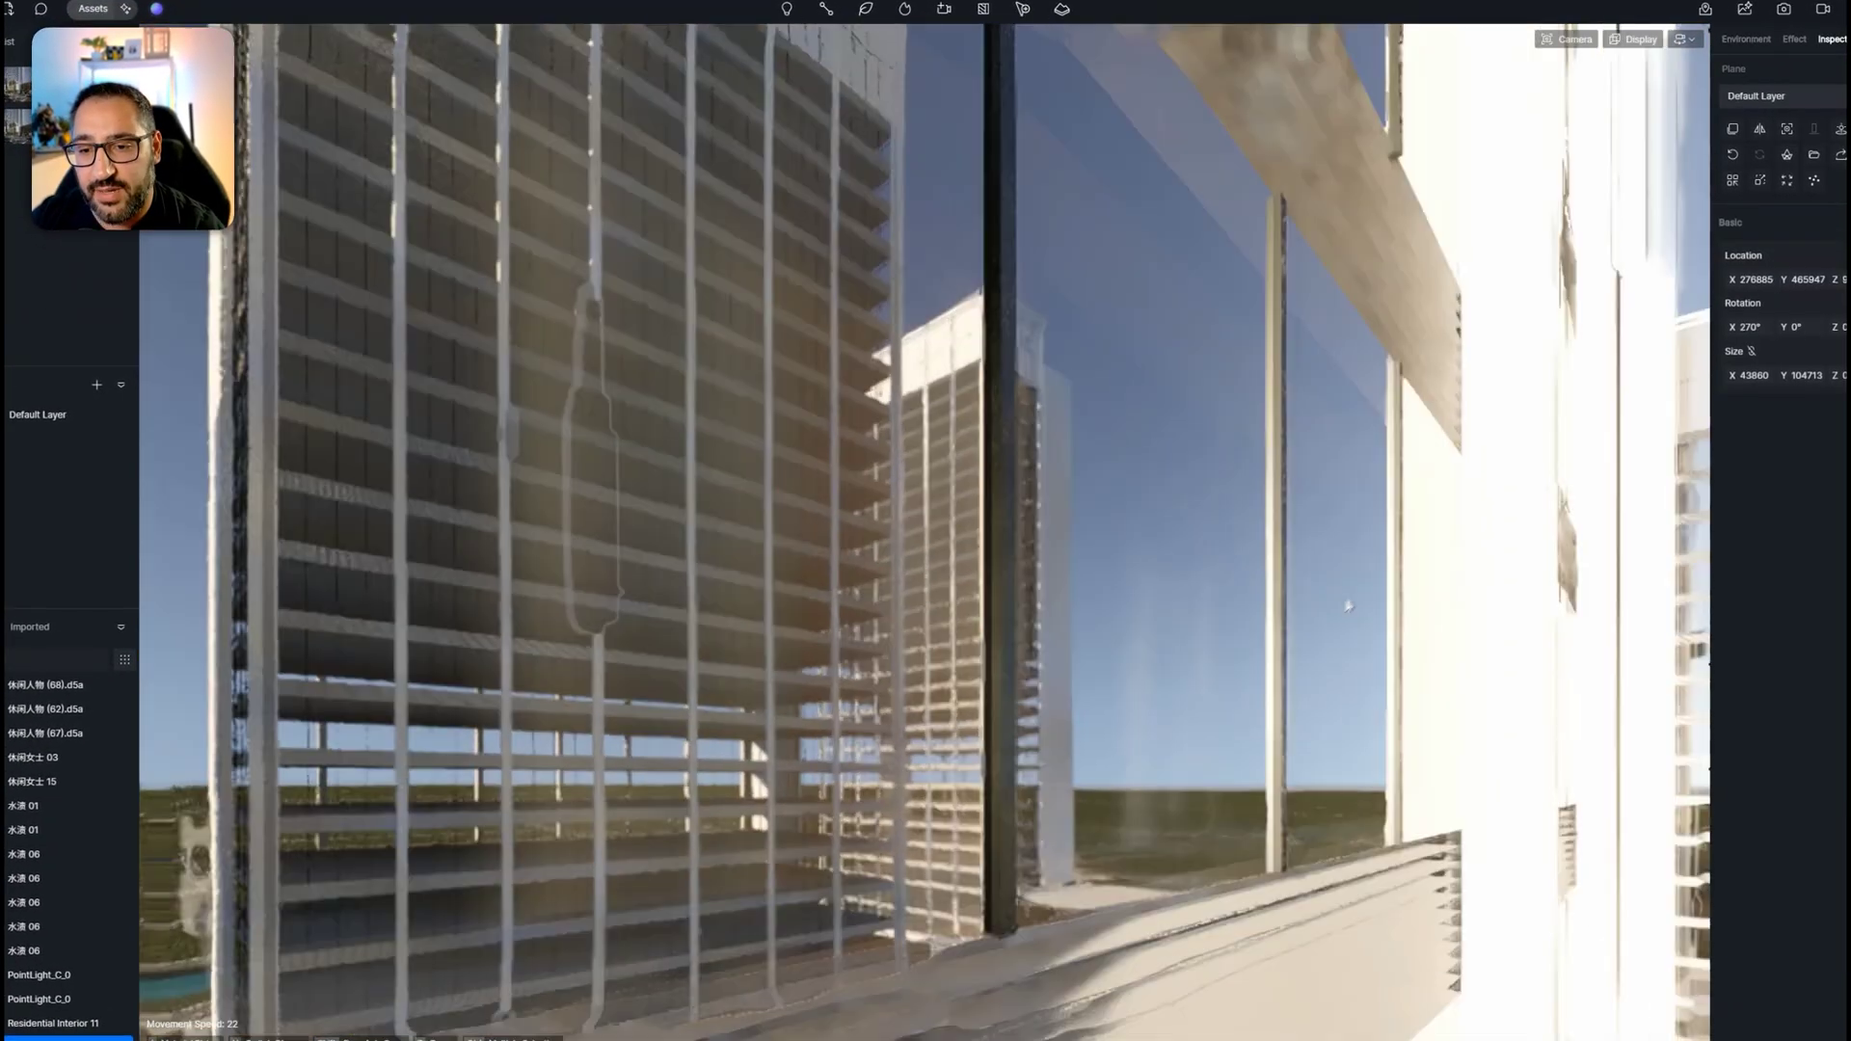
pyautogui.press('w')
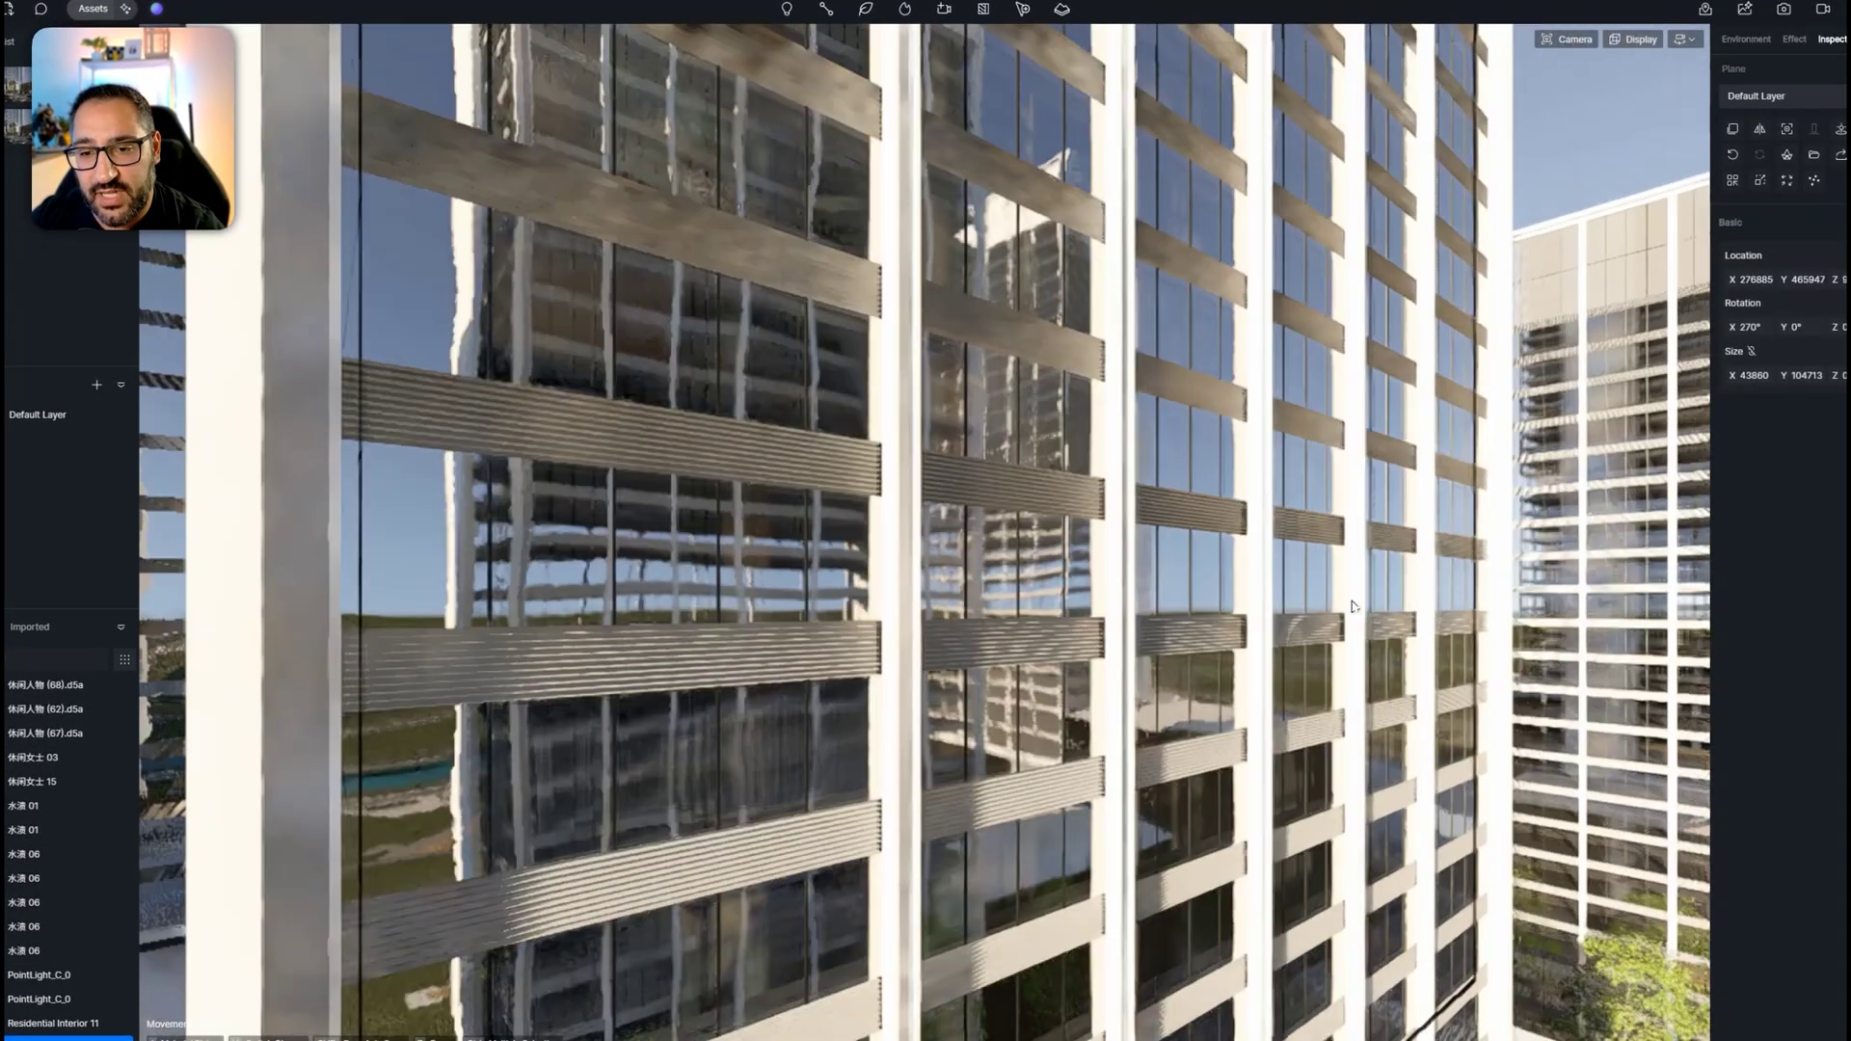
pyautogui.press('s')
pyautogui.moveTo(1353, 606); pyautogui.dragTo(1345, 535, button='right')
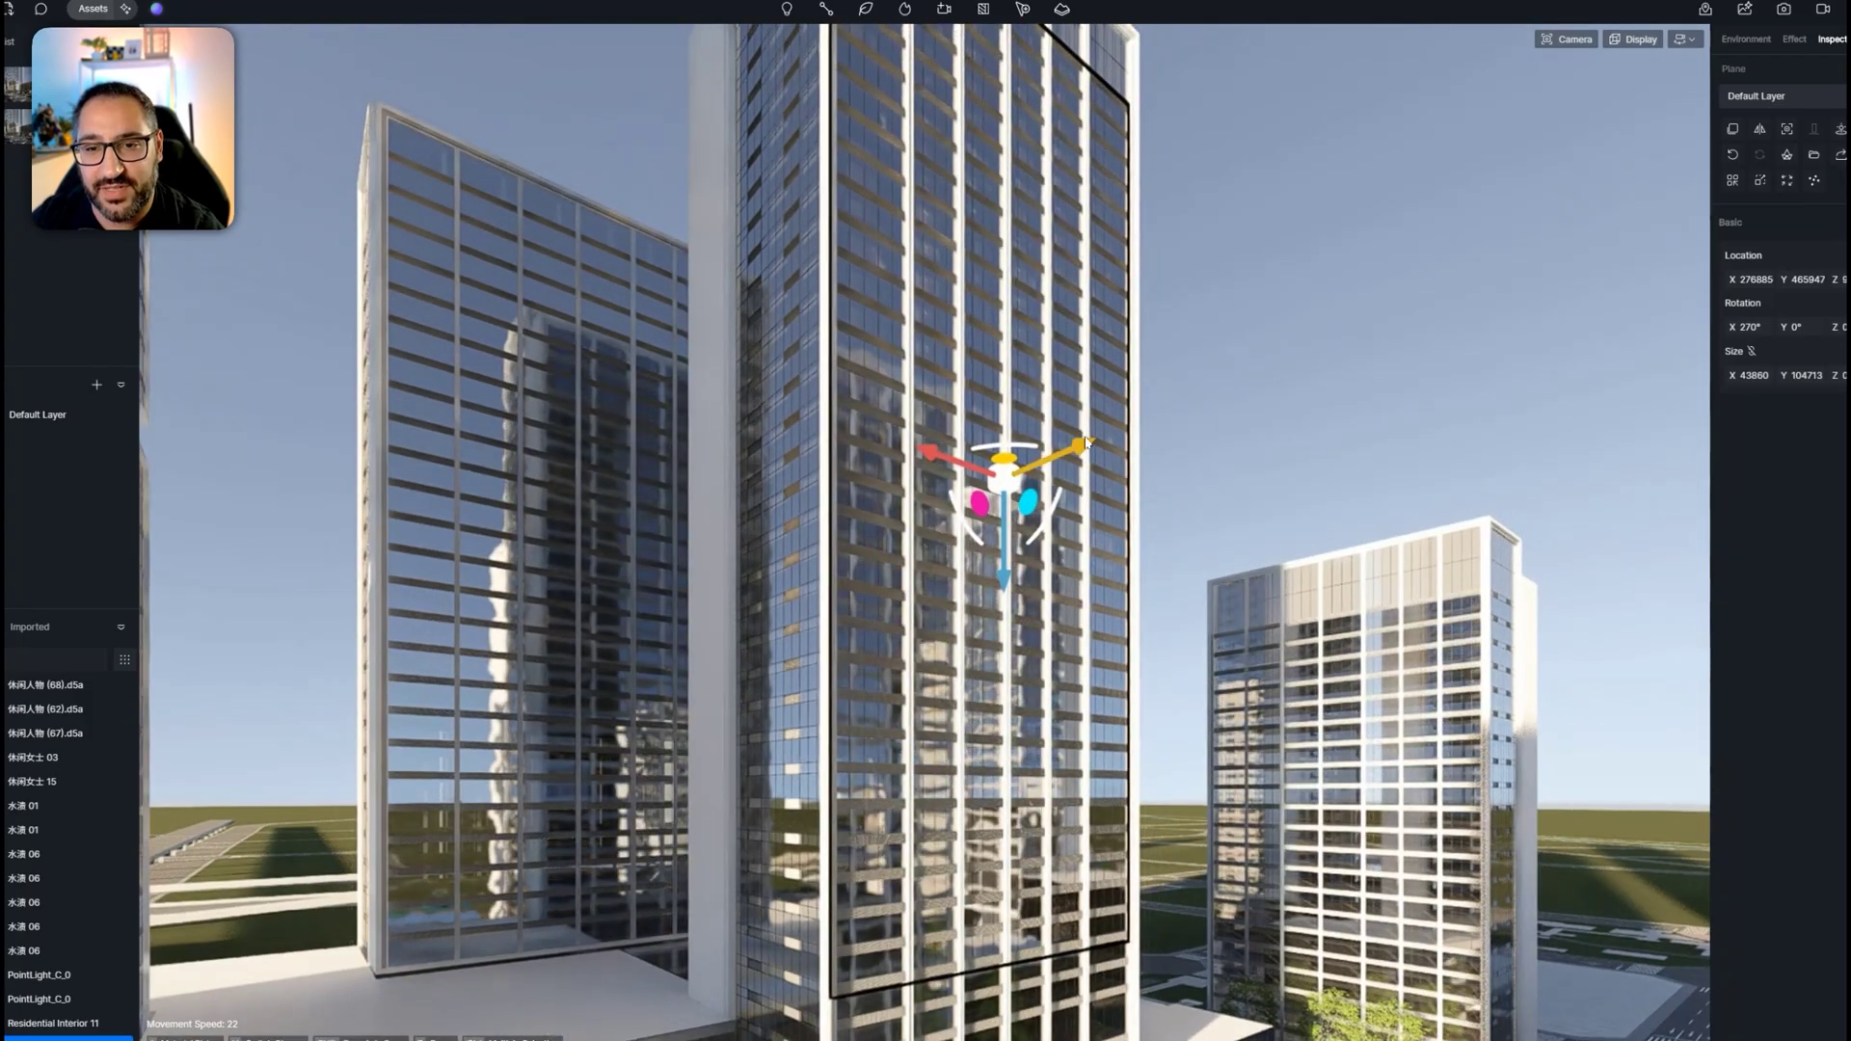
pyautogui.moveTo(1086, 444); pyautogui.dragTo(1121, 429)
pyautogui.press('s')
pyautogui.moveTo(1335, 569); pyautogui.dragTo(1304, 495, button='right')
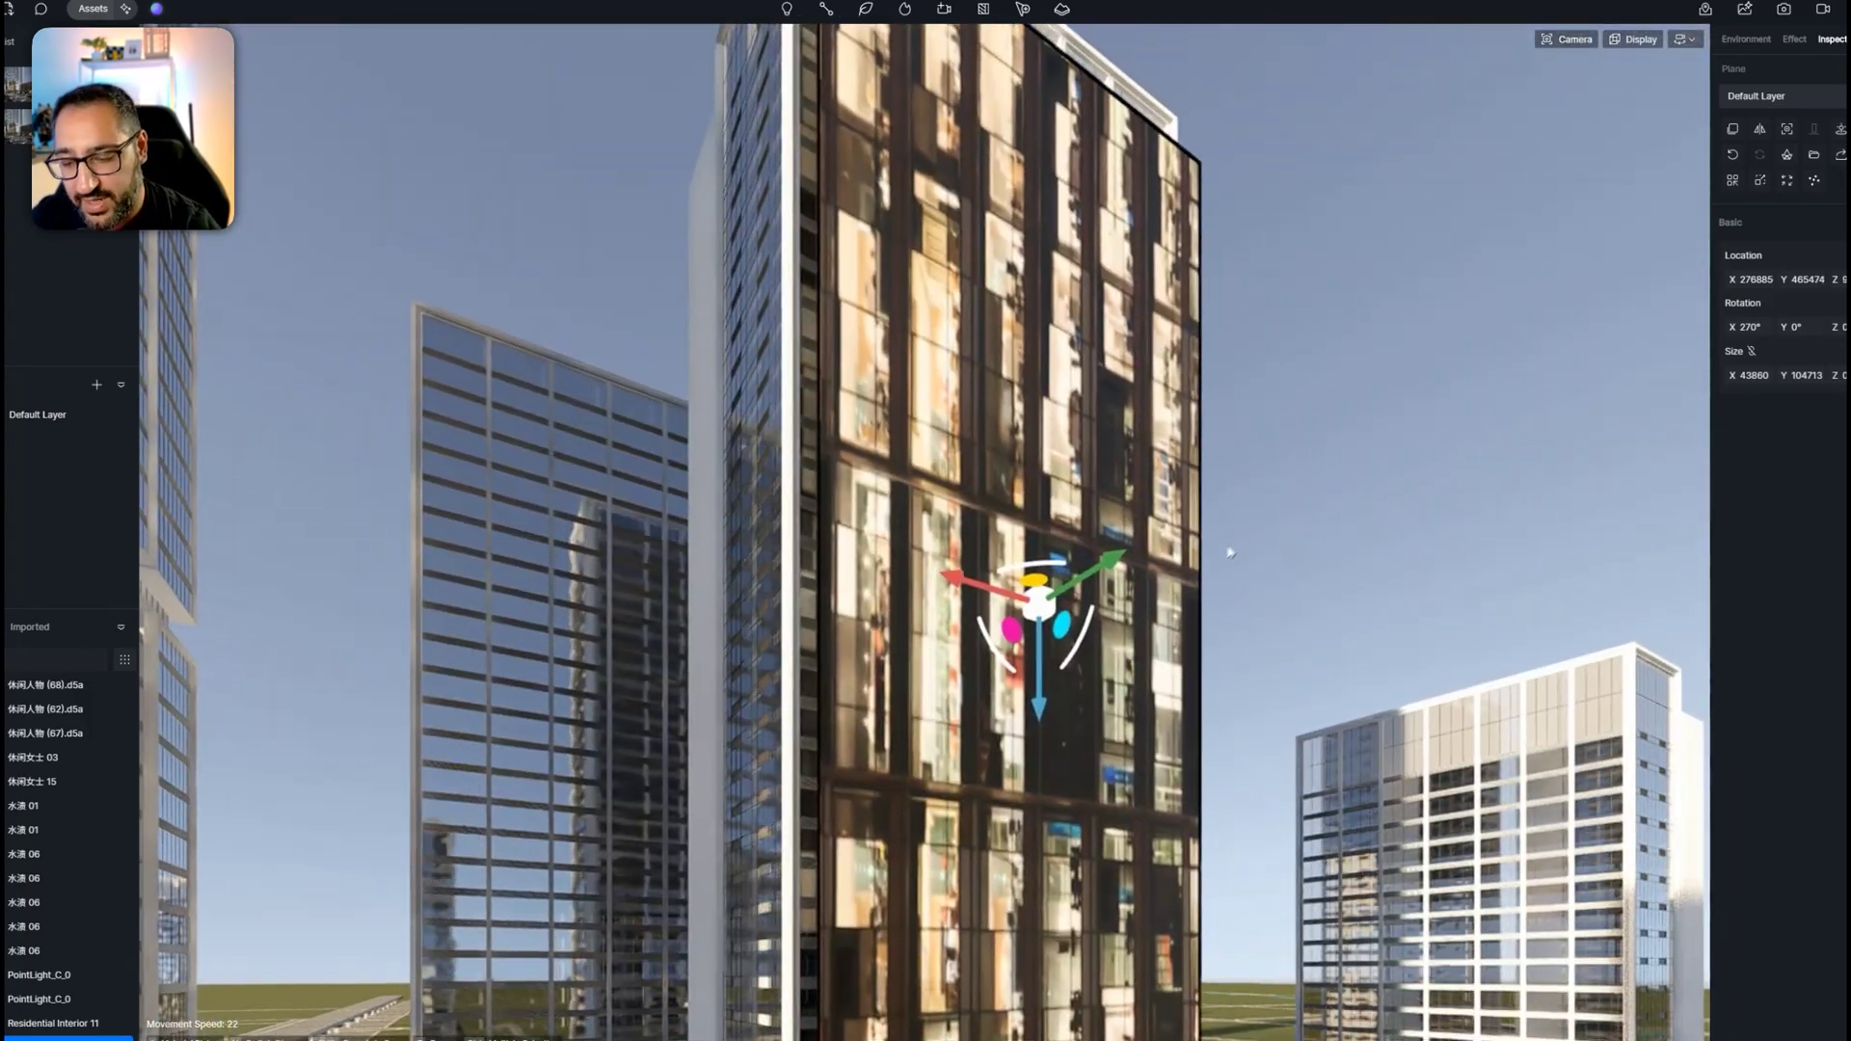
# Rotate the plane material's texture by 90° and set its UV stretch to X 3.650 and Y 3.620
pyautogui.click(1131, 438)
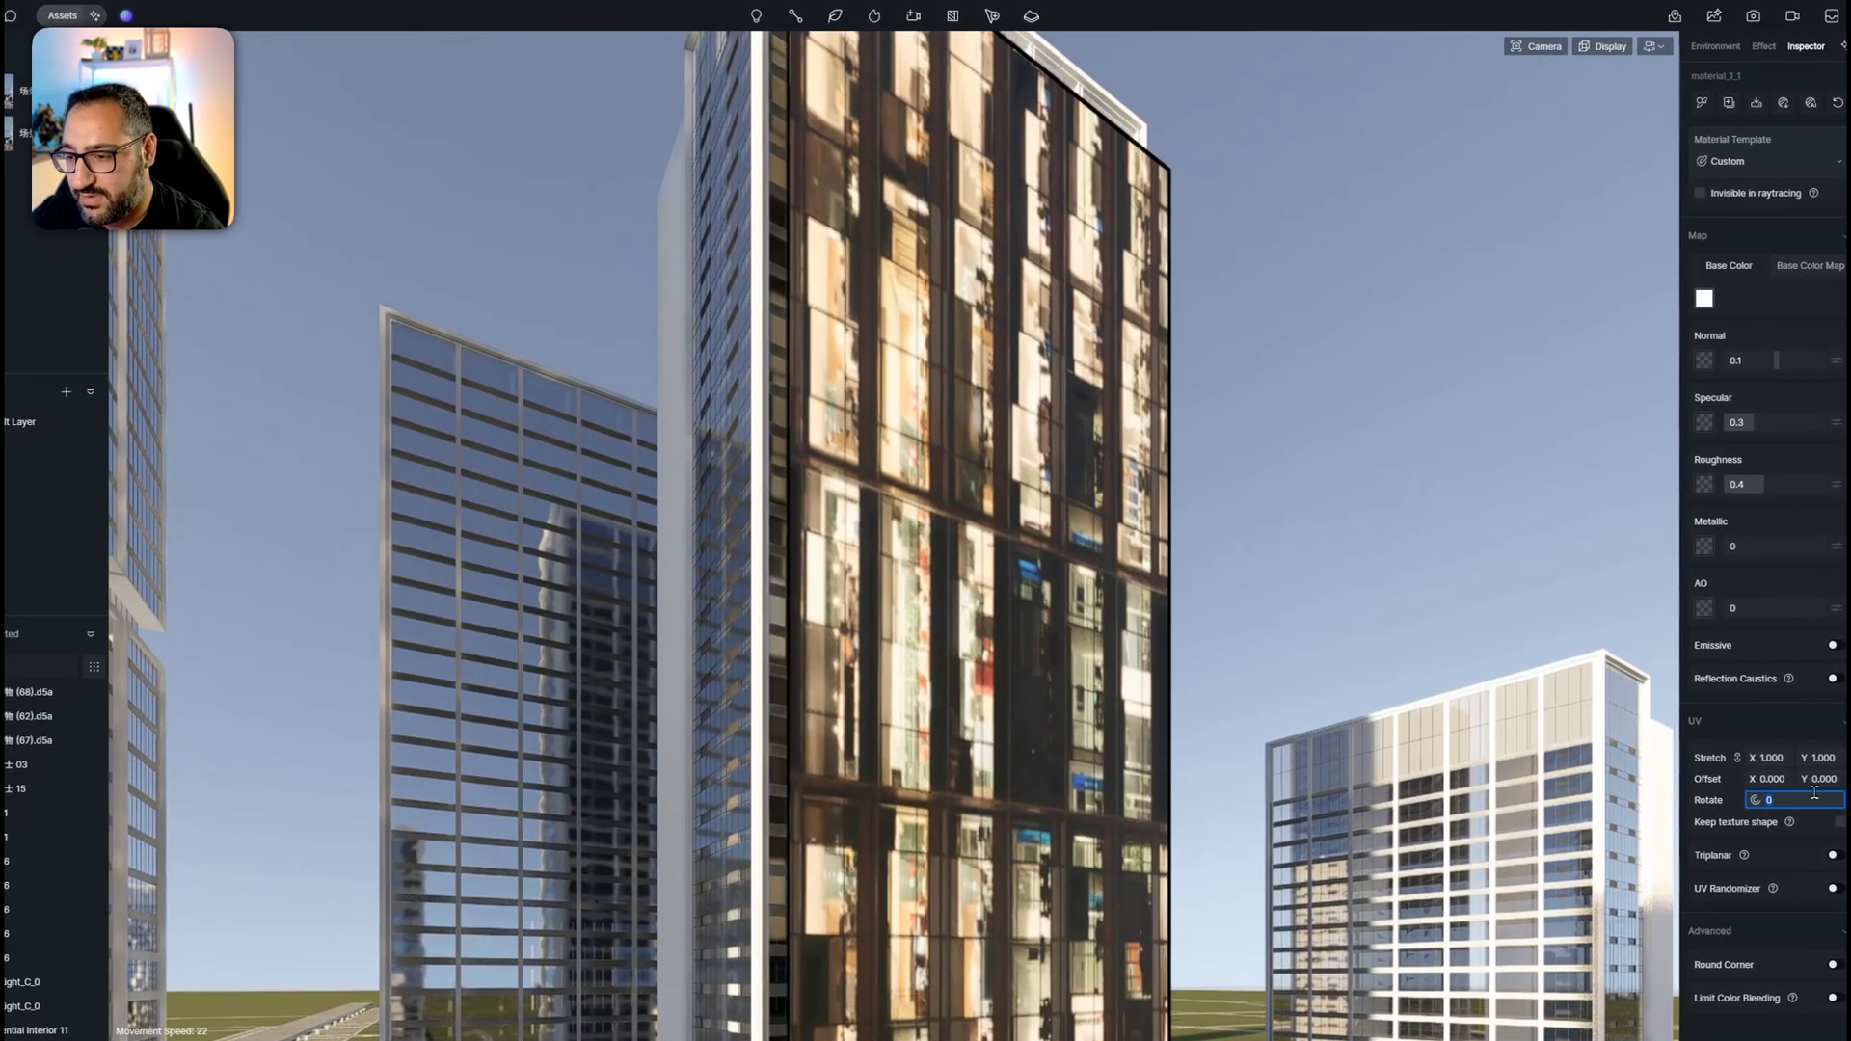
pyautogui.click(1814, 795)
pyautogui.write('9')
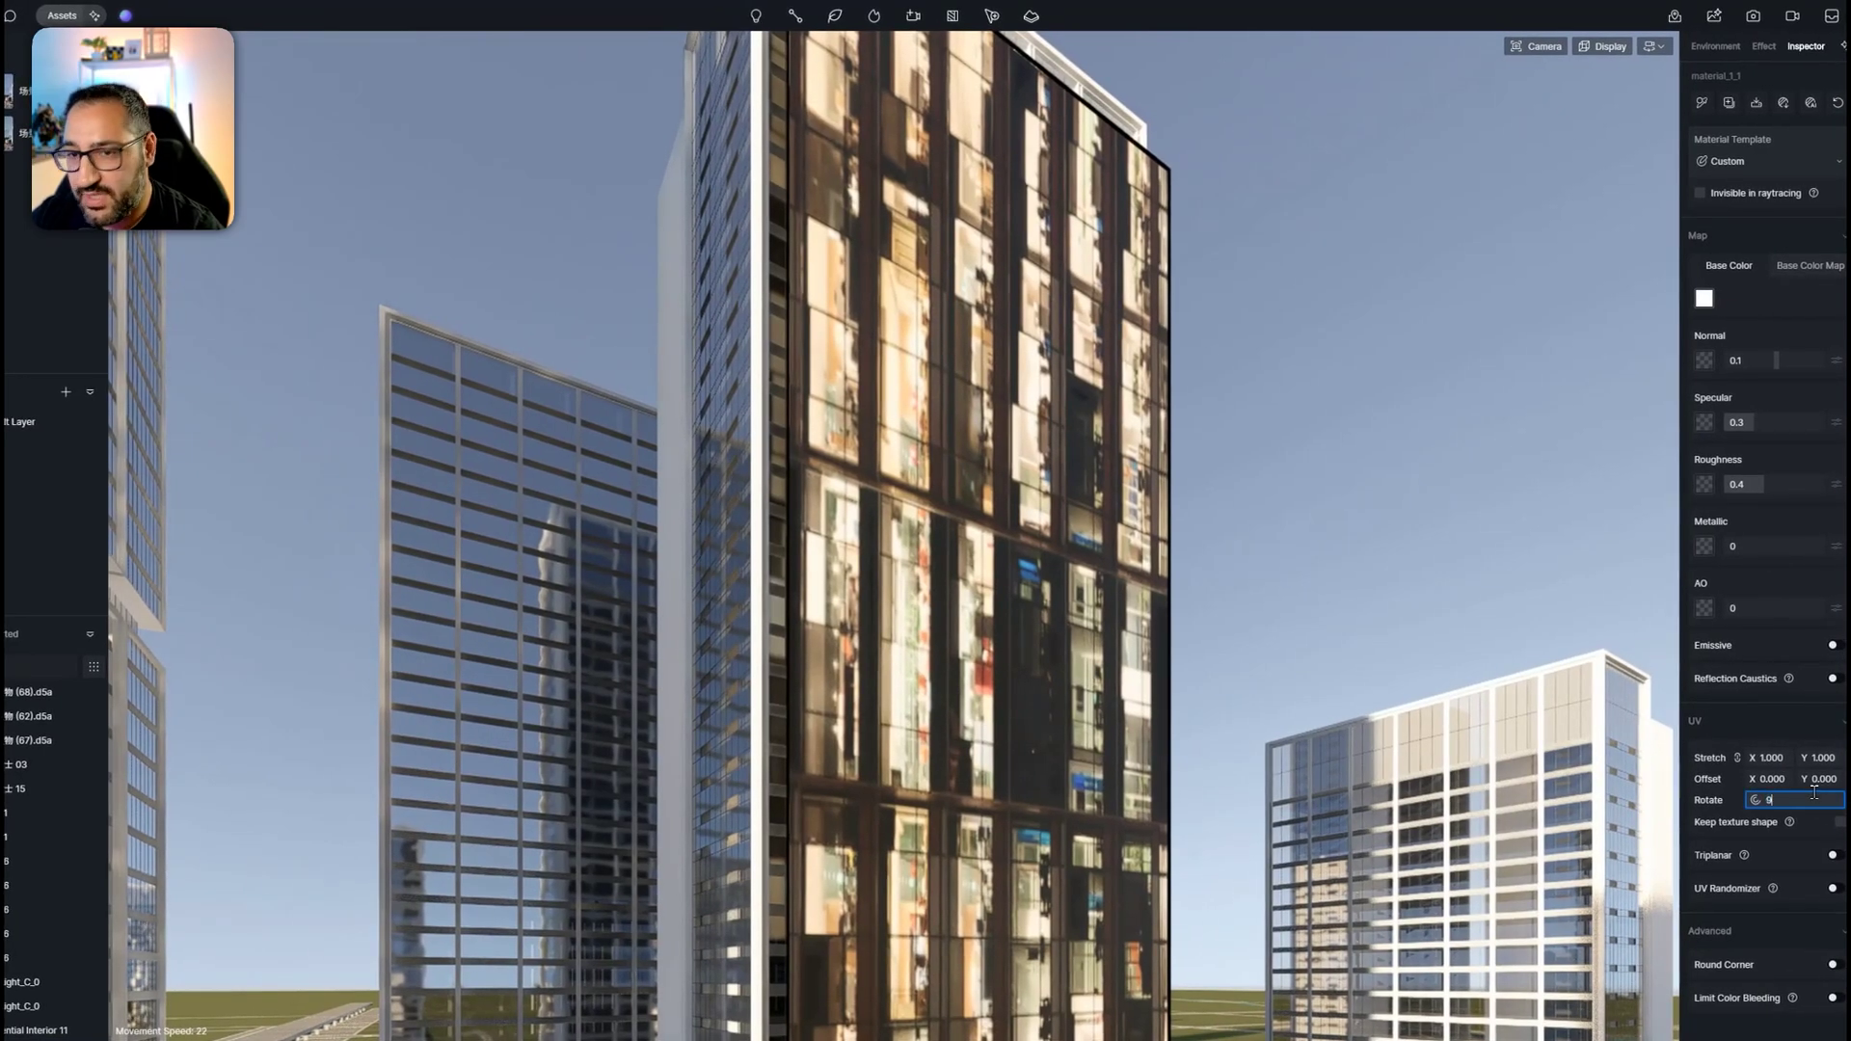
pyautogui.write('0')
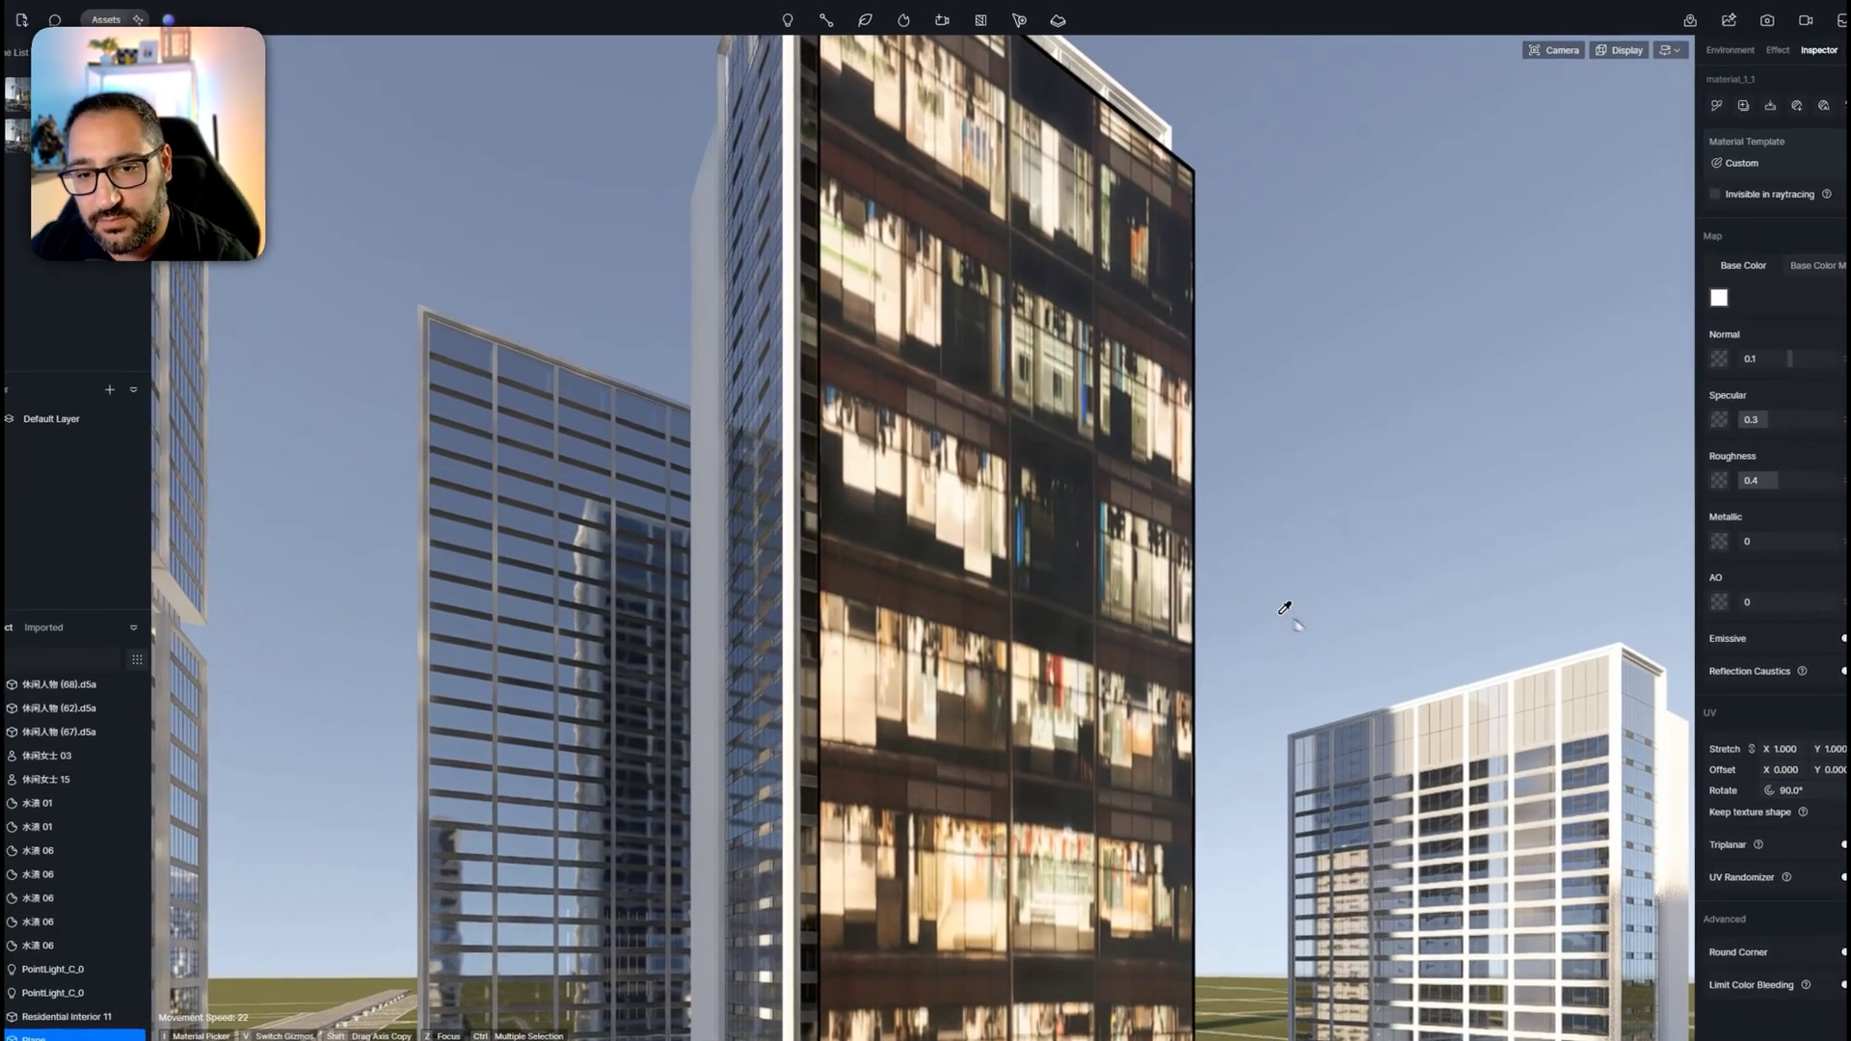
pyautogui.moveTo(1267, 603); pyautogui.dragTo(1222, 681, button='right')
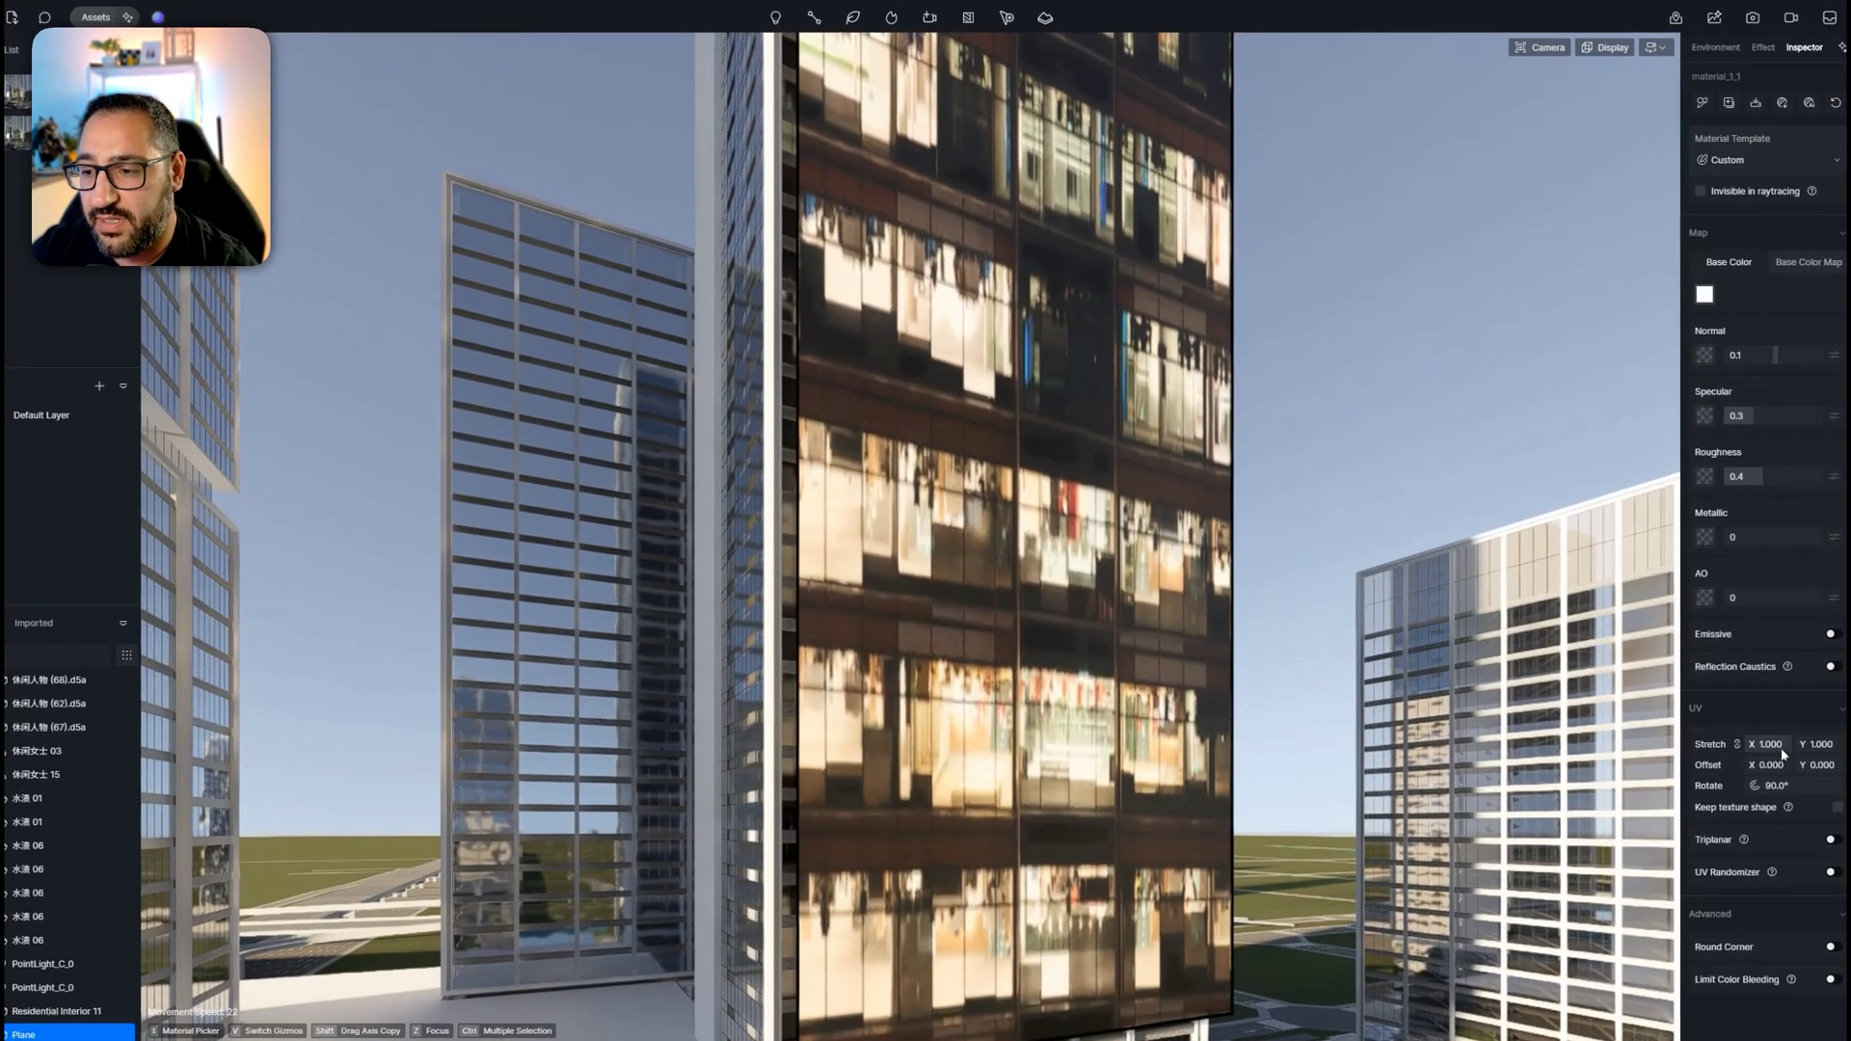
pyautogui.moveTo(1747, 748); pyautogui.dragTo(1755, 750)
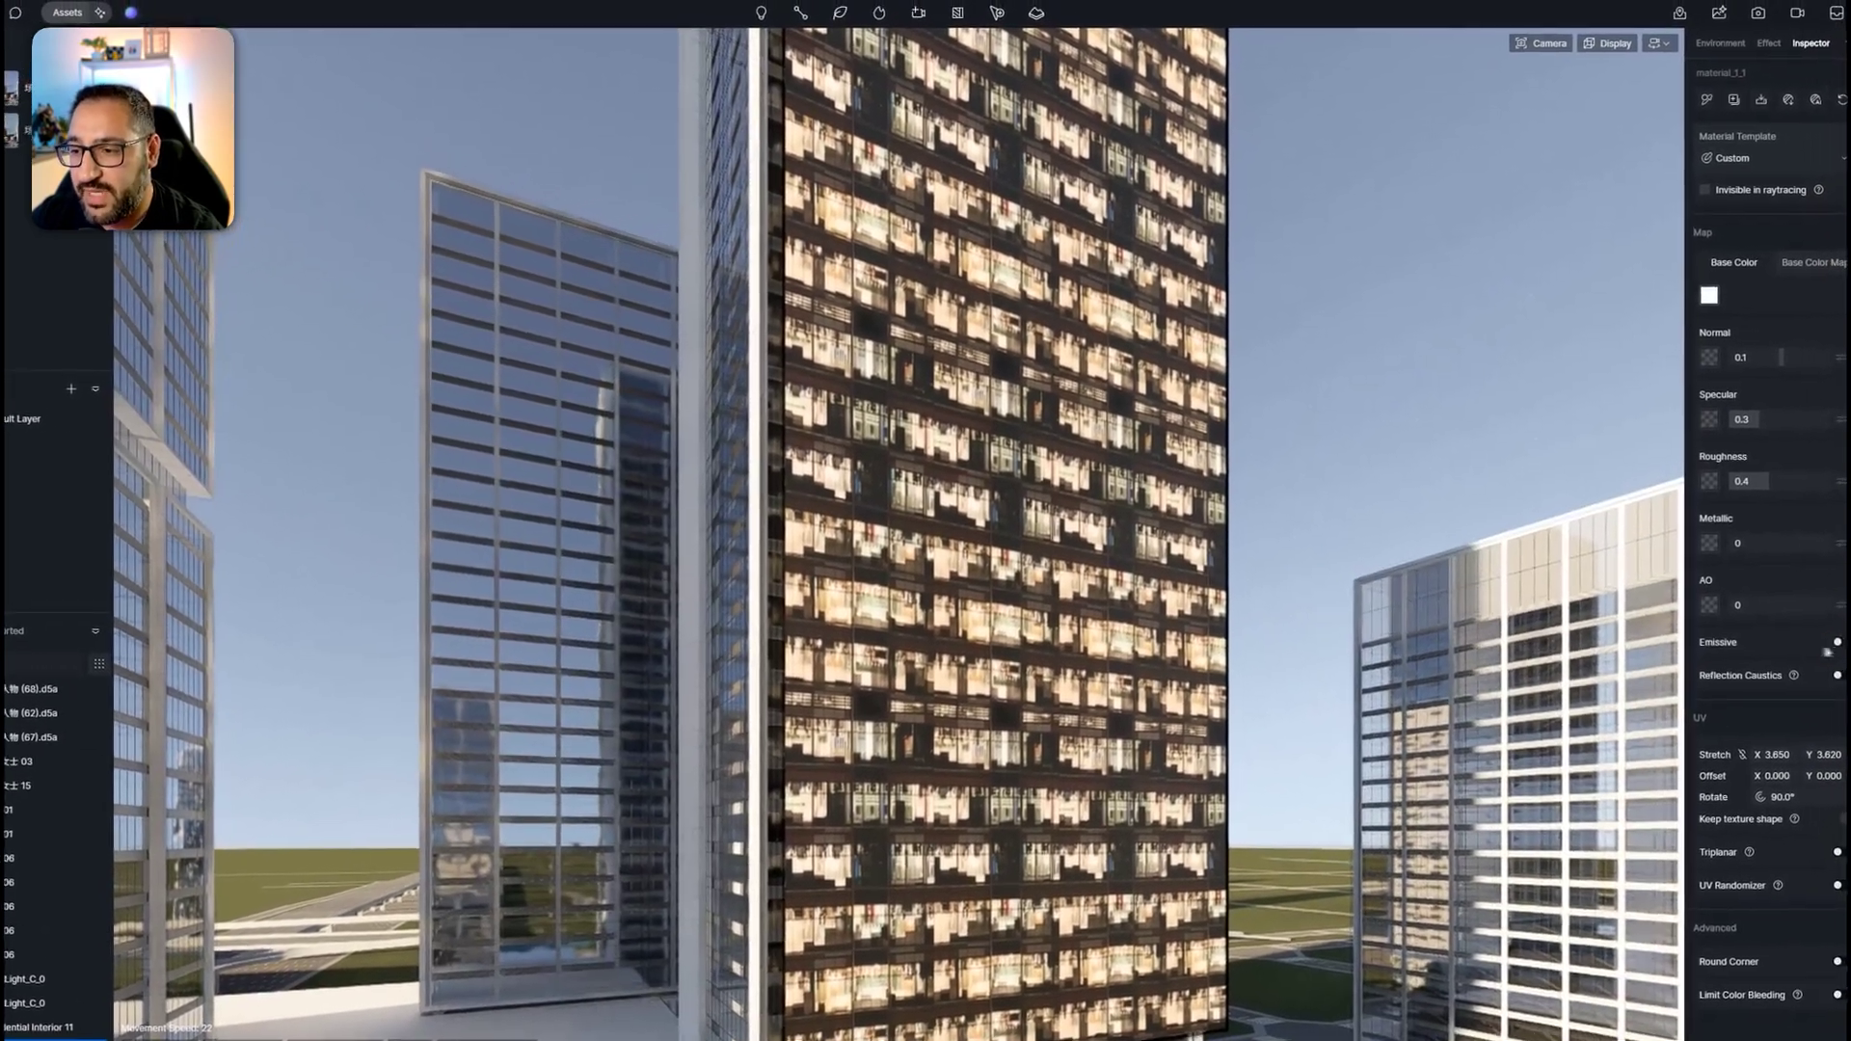
# Make the plane material emissive and load the night office facade image from the glass folder as its emissive map
pyautogui.click(1847, 633)
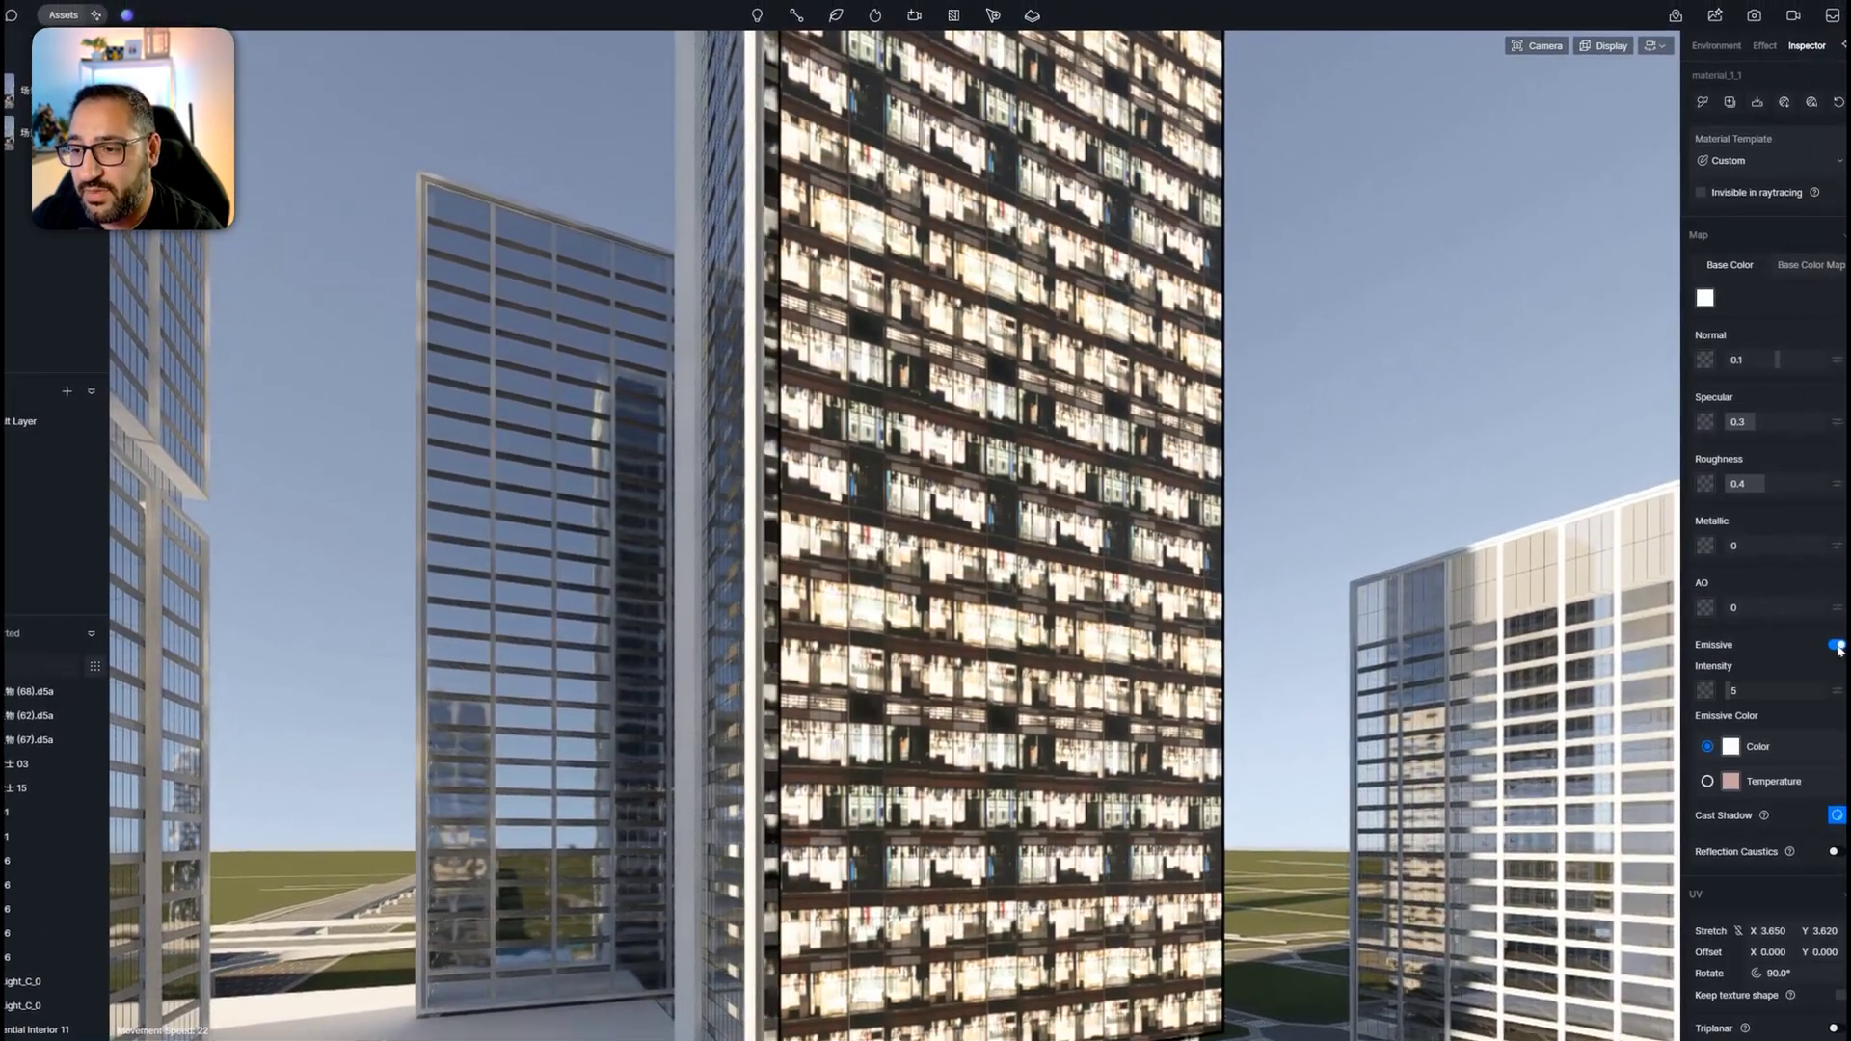
pyautogui.click(1708, 696)
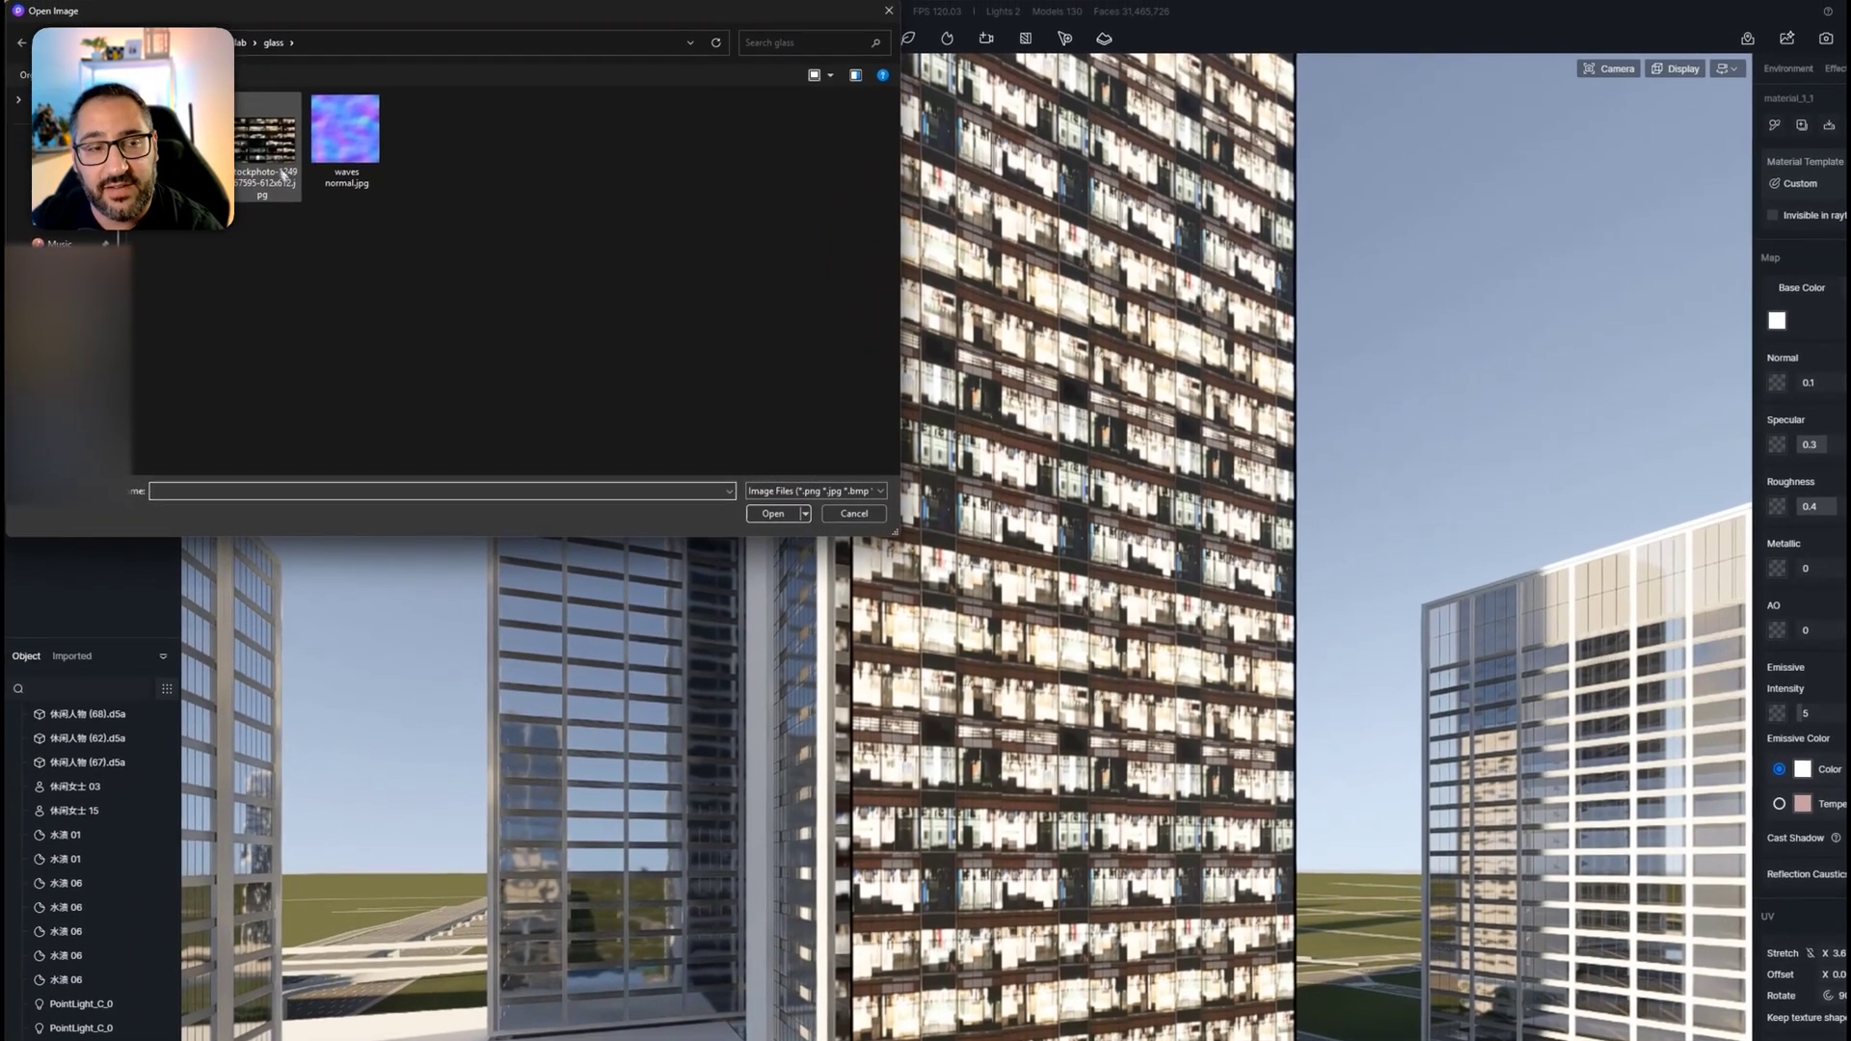
pyautogui.doubleClick(280, 173)
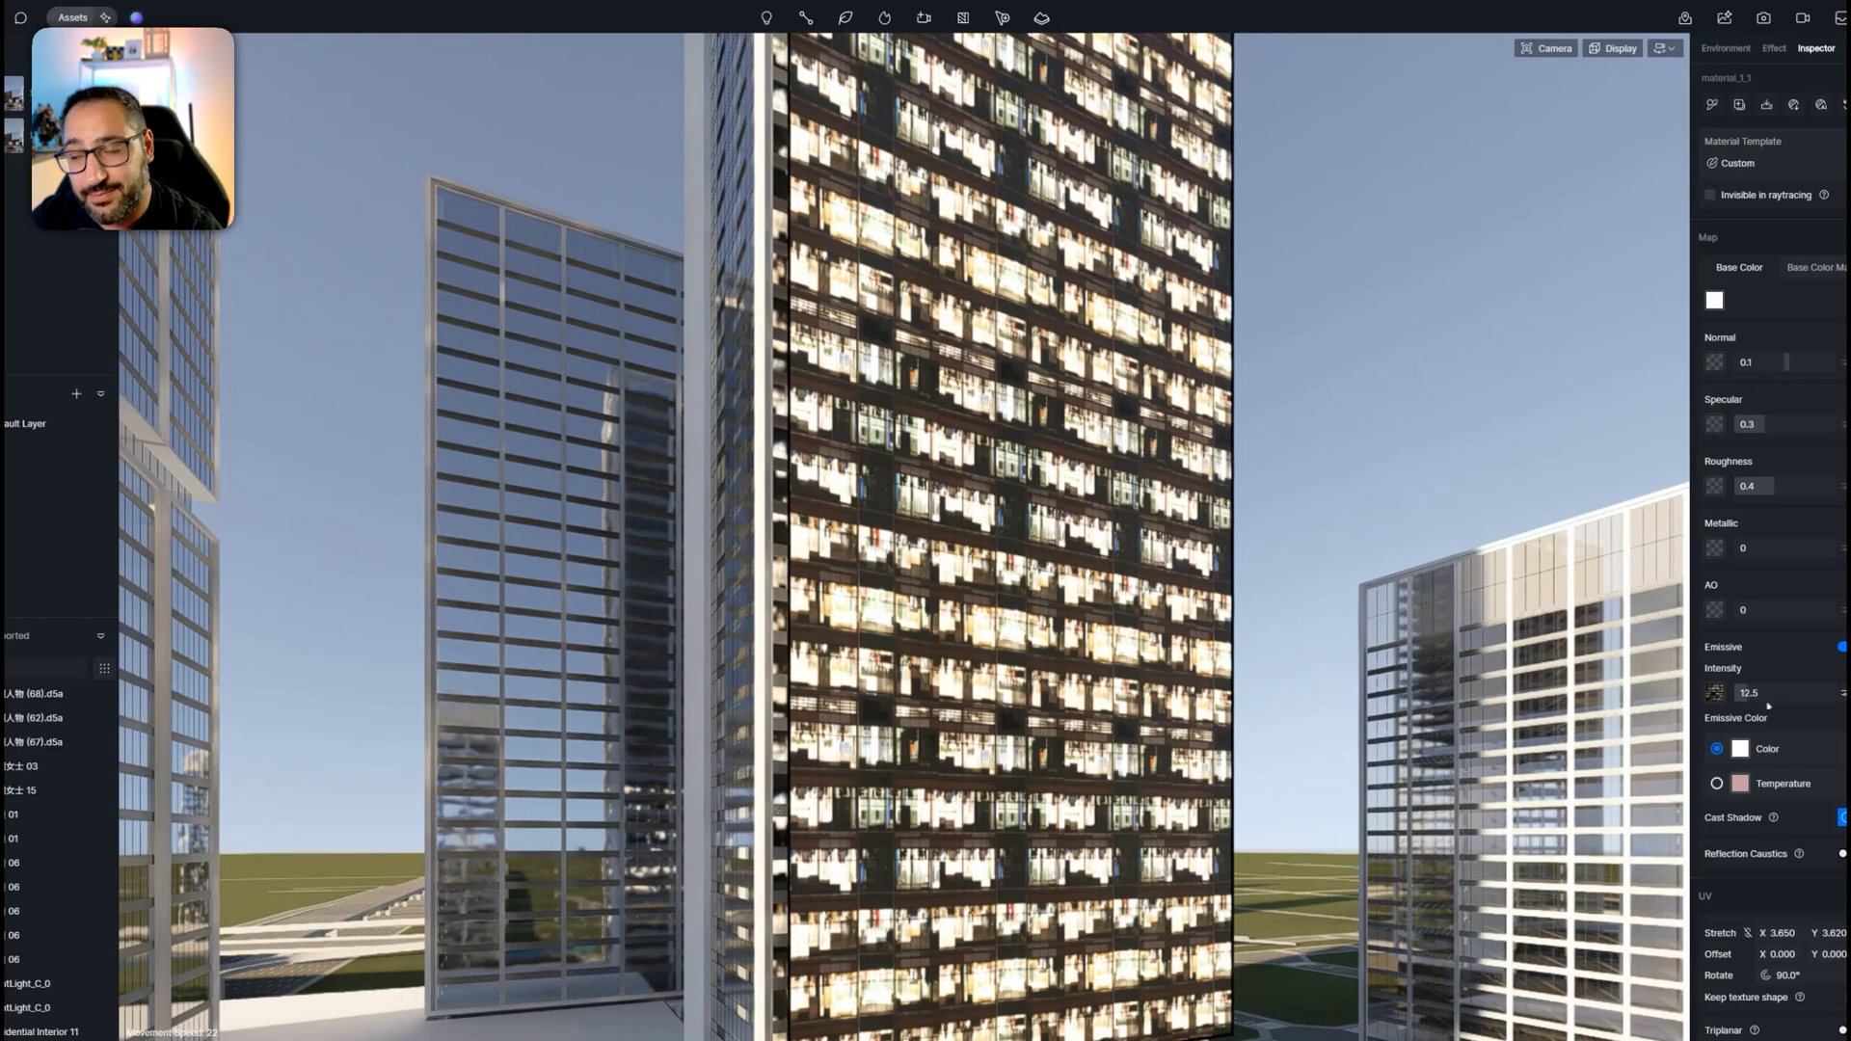
# Switch the emissive color to a temperature of 5950 and lower the emissive intensity to a soft glow
pyautogui.click(1733, 789)
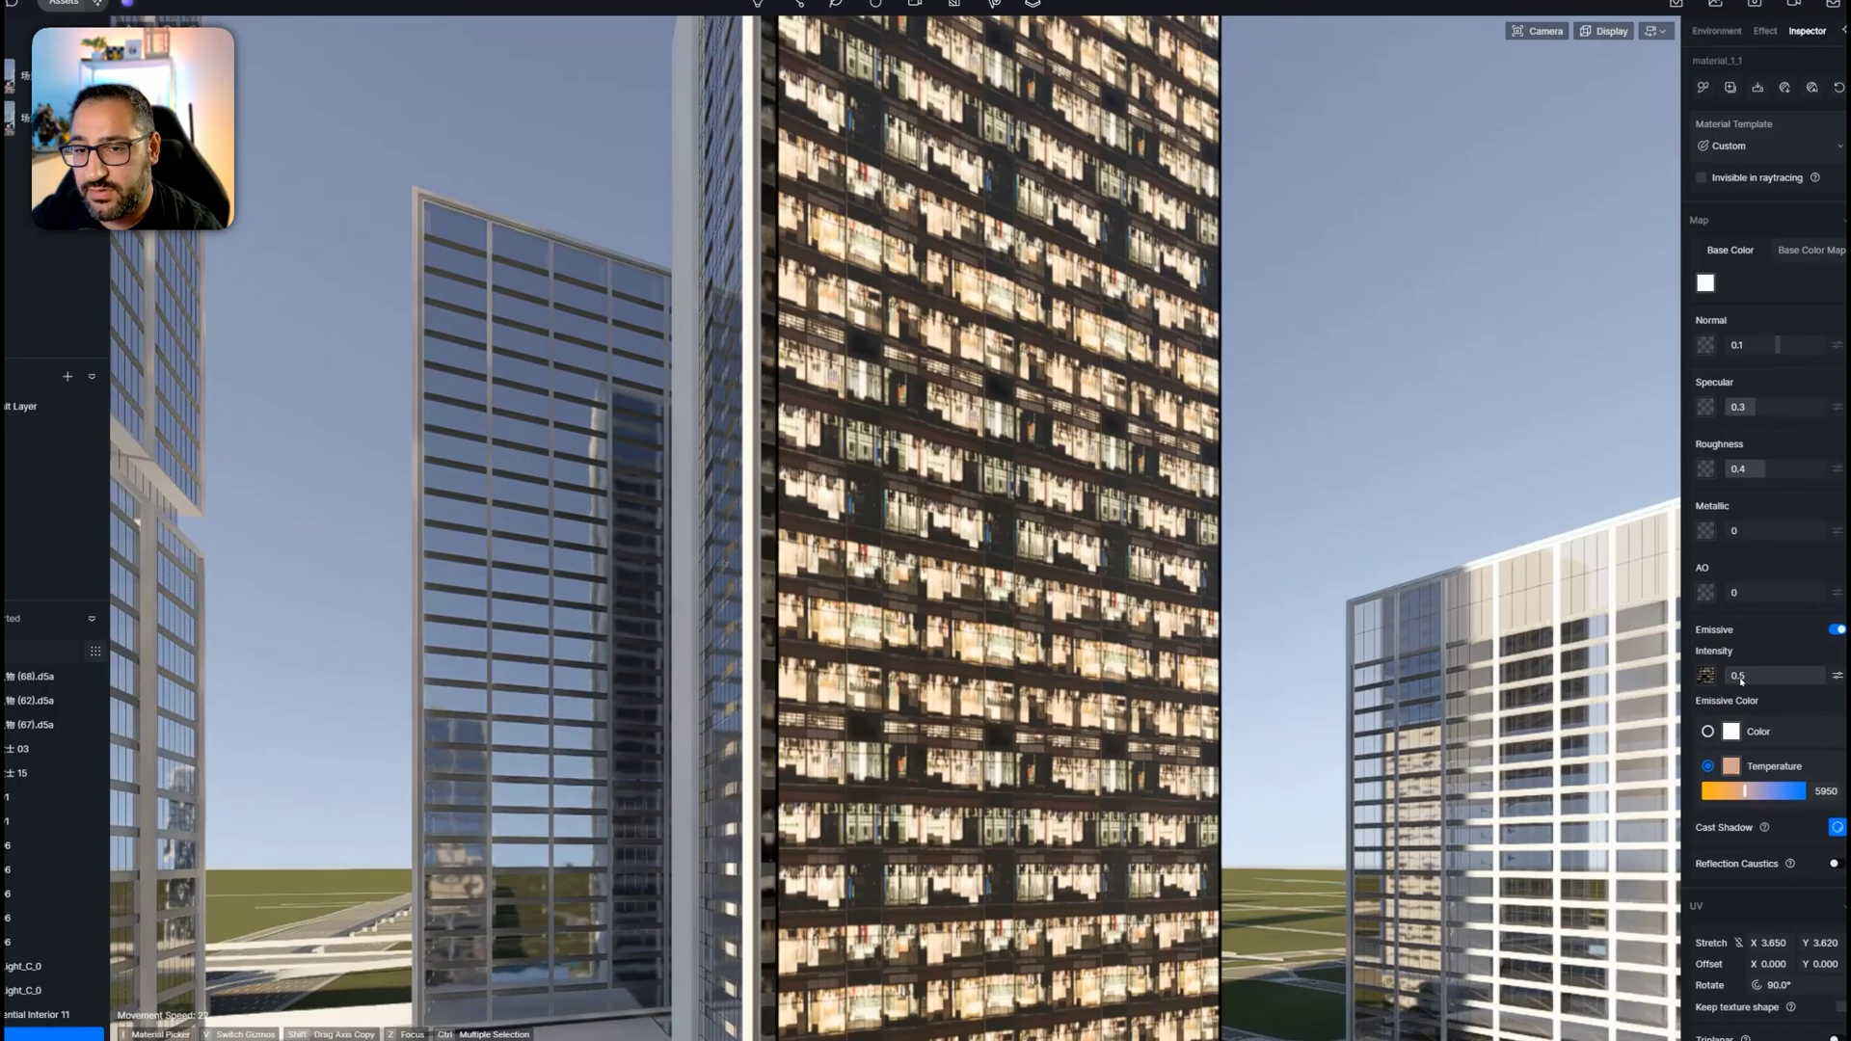
pyautogui.moveTo(1763, 689); pyautogui.dragTo(1770, 689)
pyautogui.press('Escape')
# Move the plane back behind the facade glass to about Y 465937 and check the lit interiors through the windows
pyautogui.click(1120, 694)
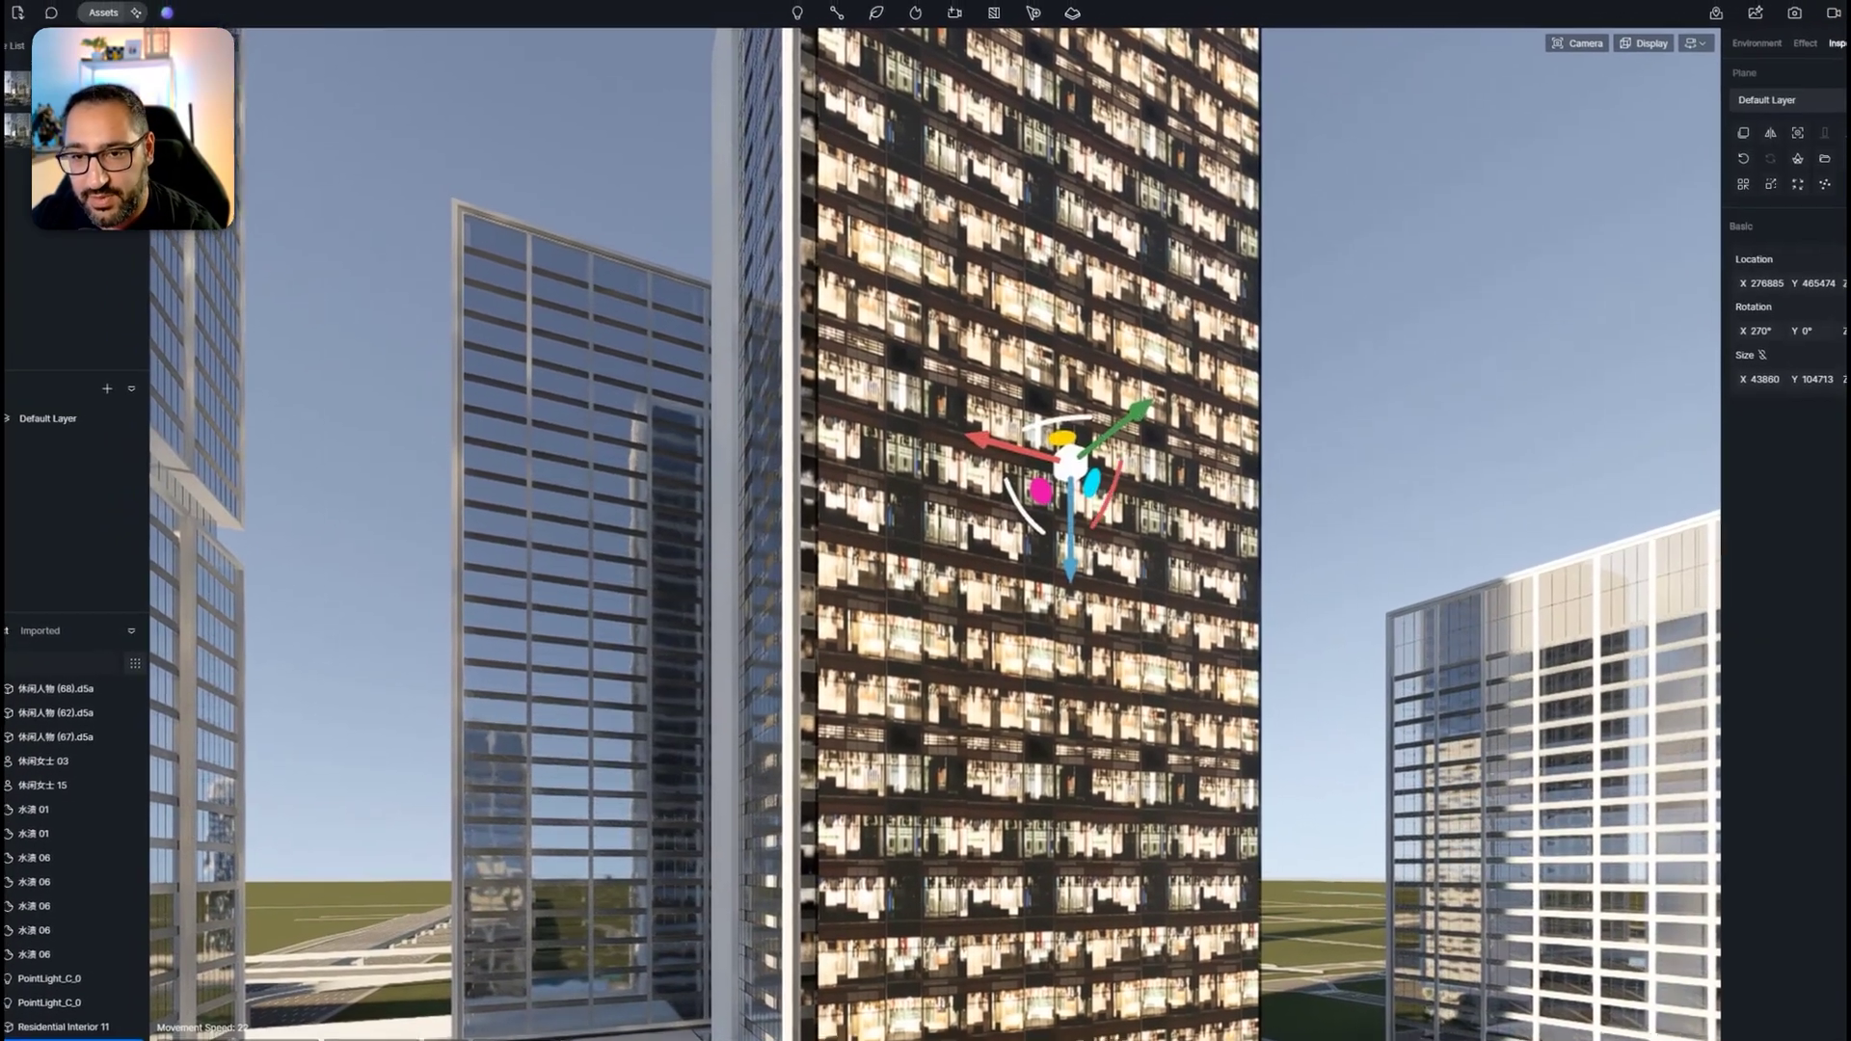
pyautogui.moveTo(1126, 424); pyautogui.dragTo(1090, 443)
pyautogui.moveTo(1070, 453); pyautogui.dragTo(1030, 702, button='right')
pyautogui.press('w')
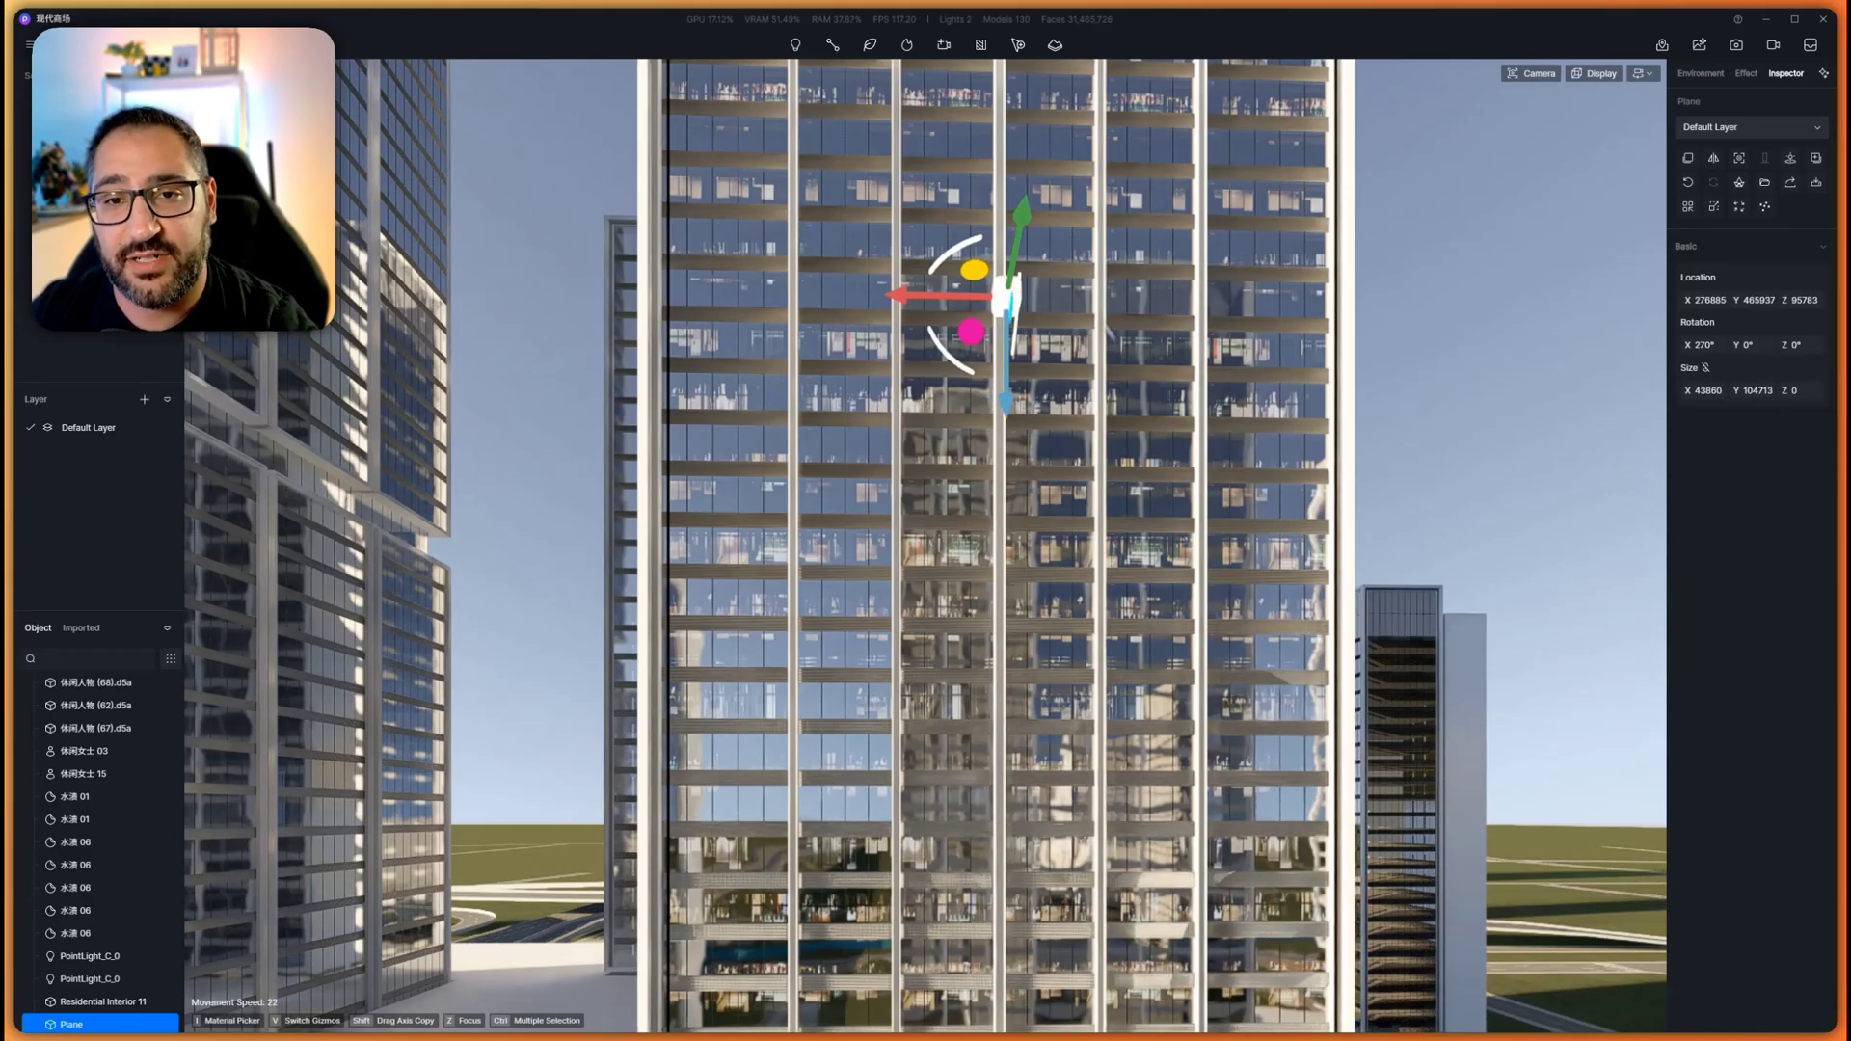
pyautogui.moveTo(1140, 405); pyautogui.dragTo(1139, 457, button='right')
pyautogui.press('s')
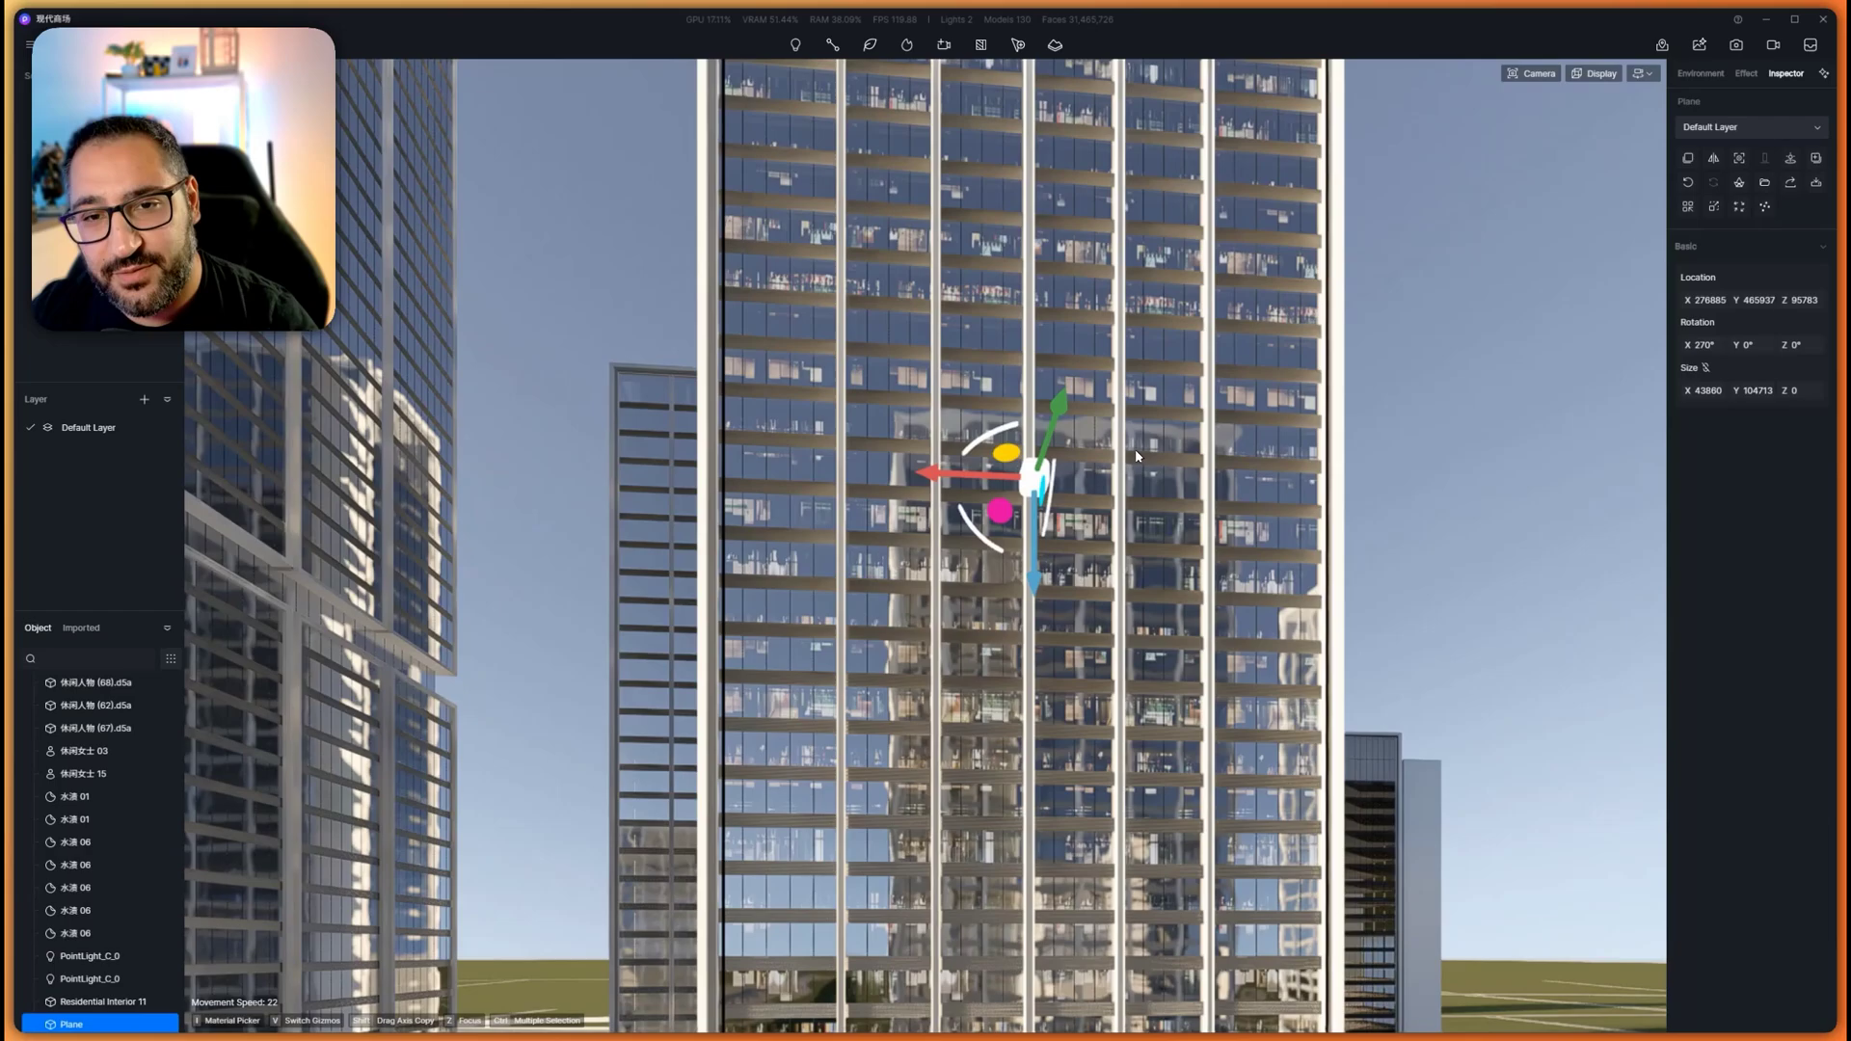